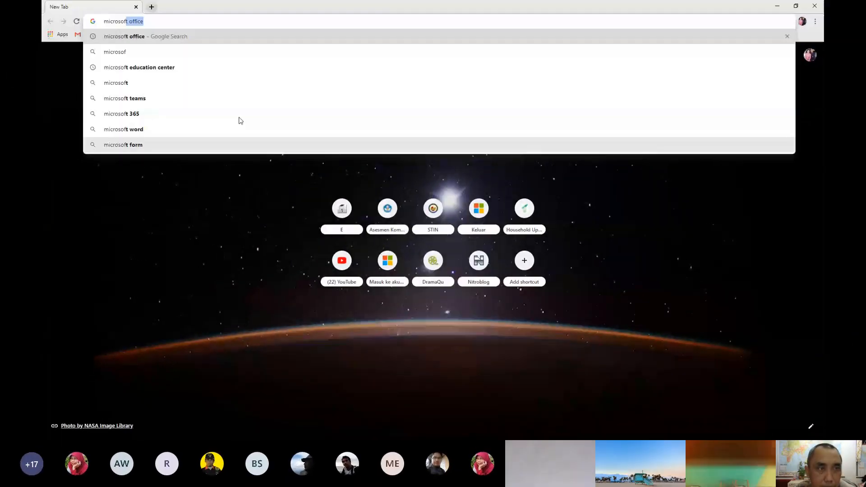
Find the Office 365 site through a "microsoft office" web search and launch Sway from its home page
key(Return)
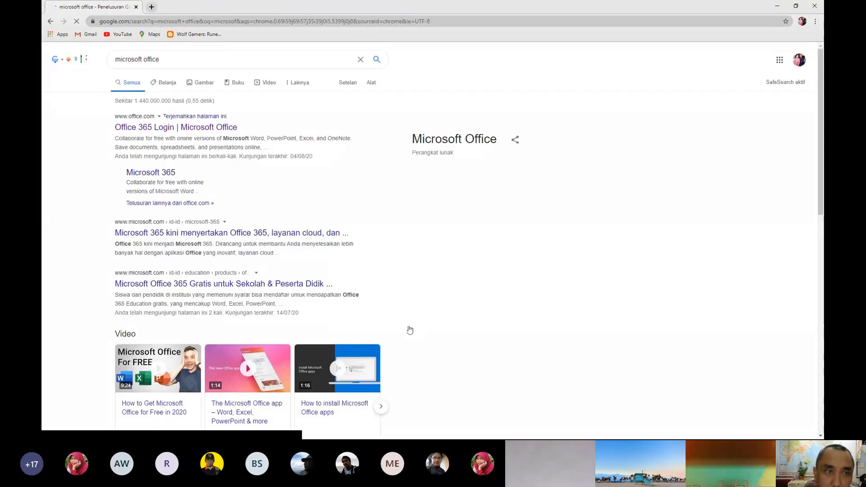
click(208, 131)
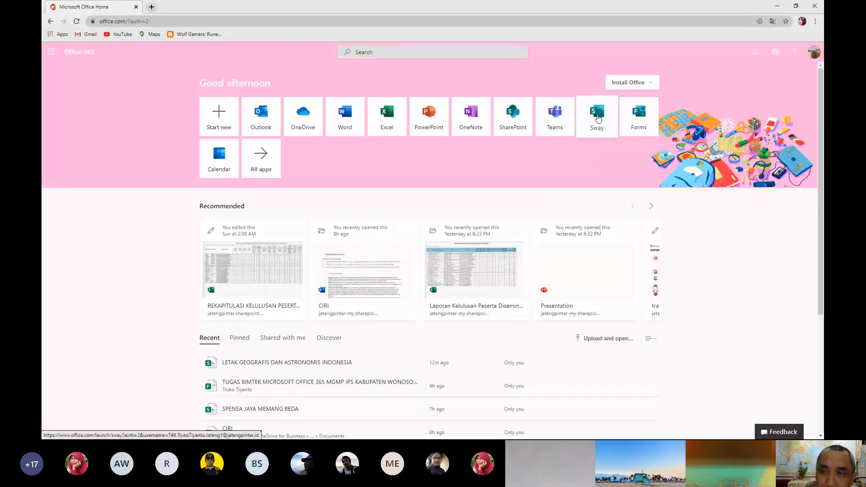
click(598, 118)
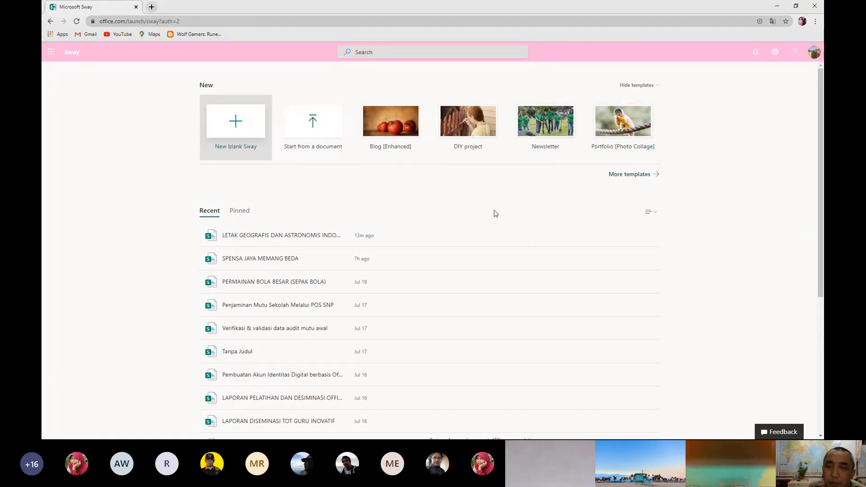
Look through the full set of Sway templates and create a new blank Sway
click(628, 176)
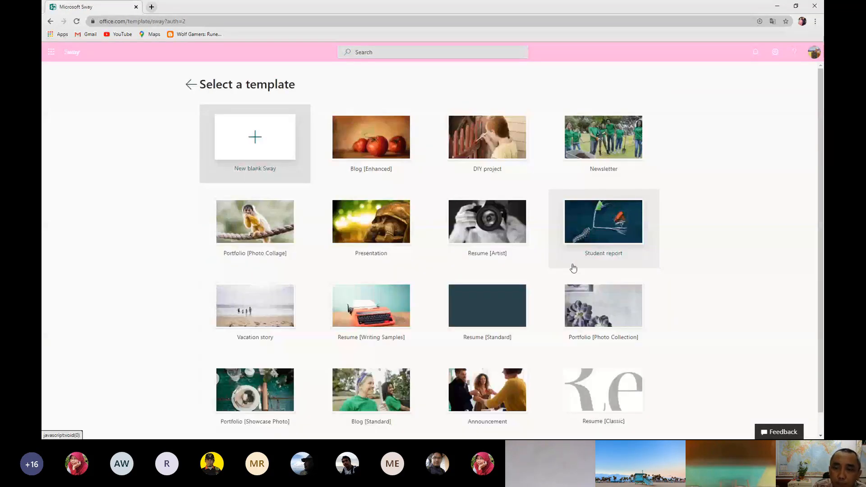
scroll(573, 268, down, 1)
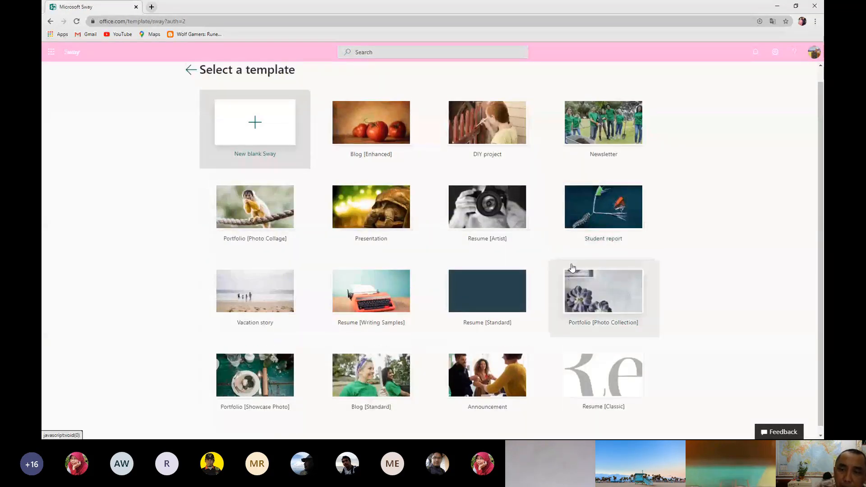
scroll(572, 268, down, 1)
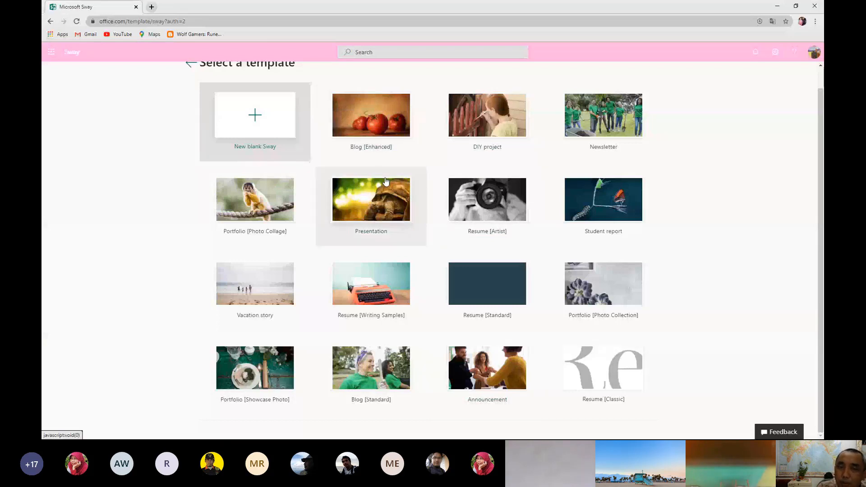
click(370, 206)
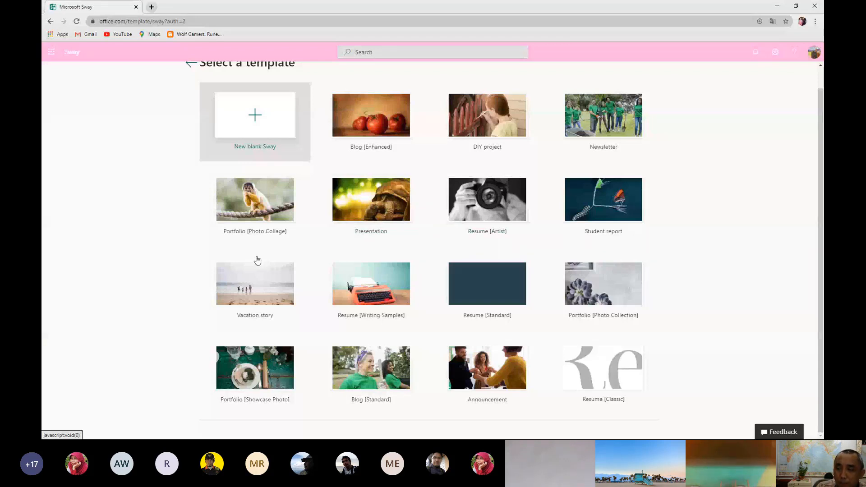
scroll(749, 242, up, 1)
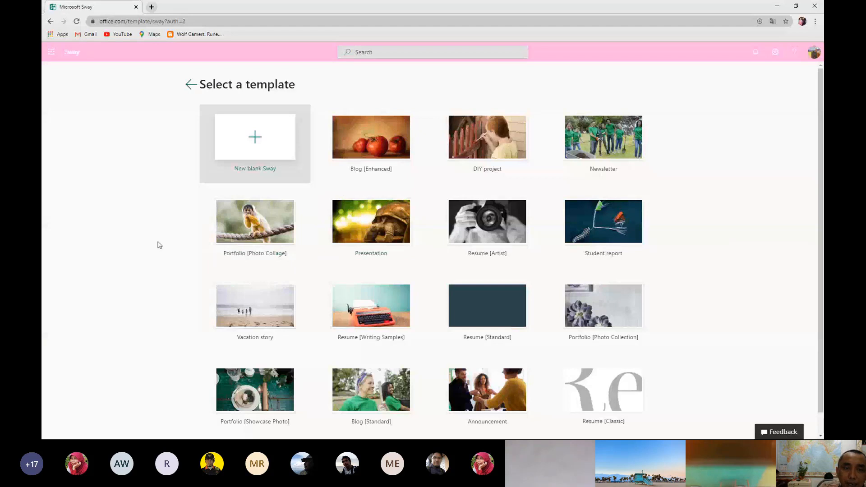
click(256, 142)
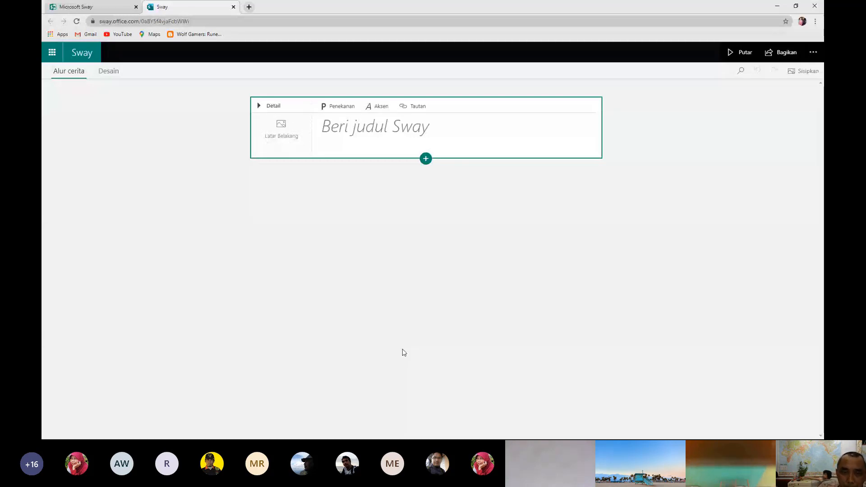
Enter "LETAK GEOGRAFIS DAN ASTRONOMIS INDONESIA" as the Sway's title, correcting any mistyped letters
click(341, 126)
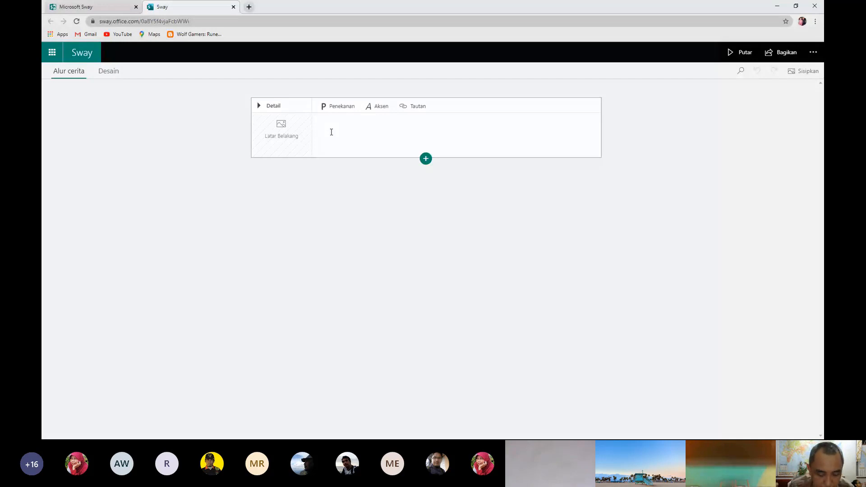
text(LE)
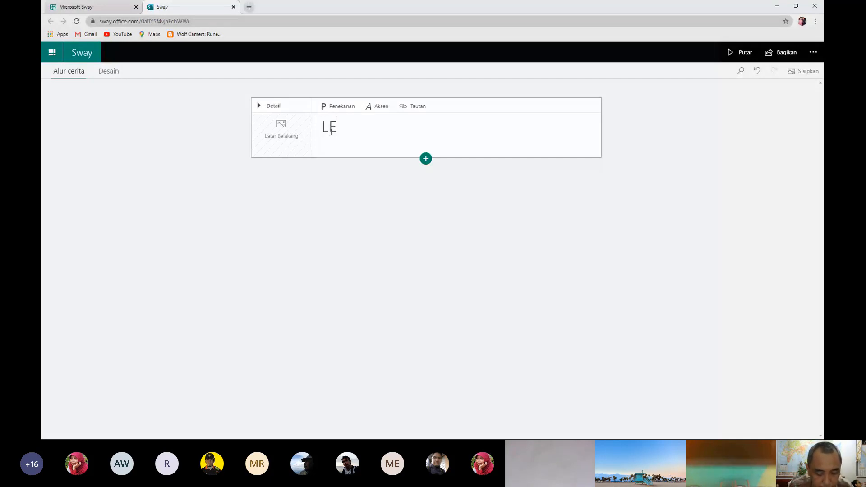
text(TAK)
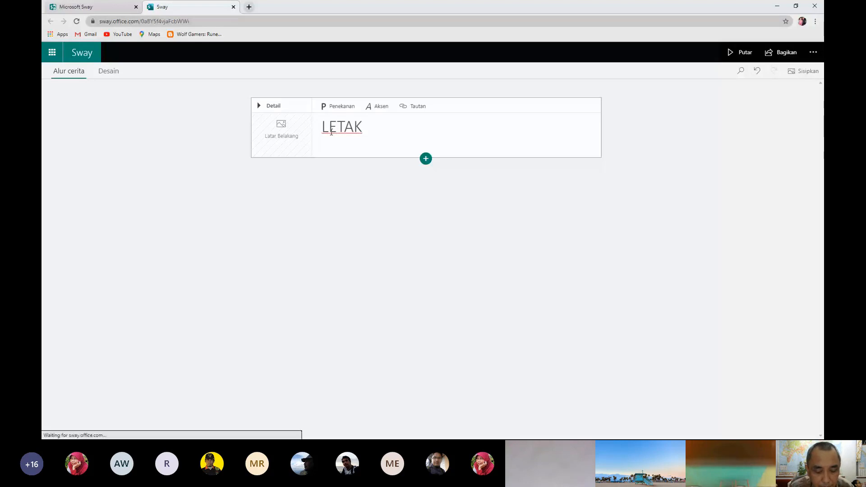
text( GEE)
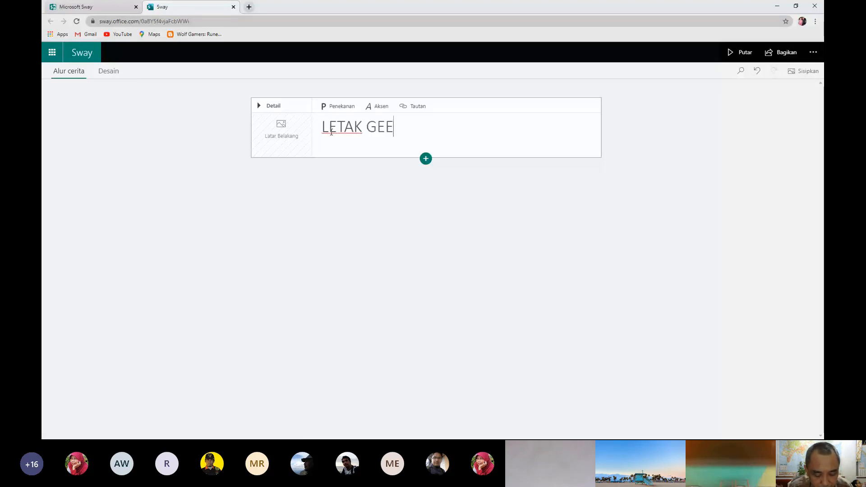
text(EEEEEEEEEEEEEEEEEEEEEE43R)
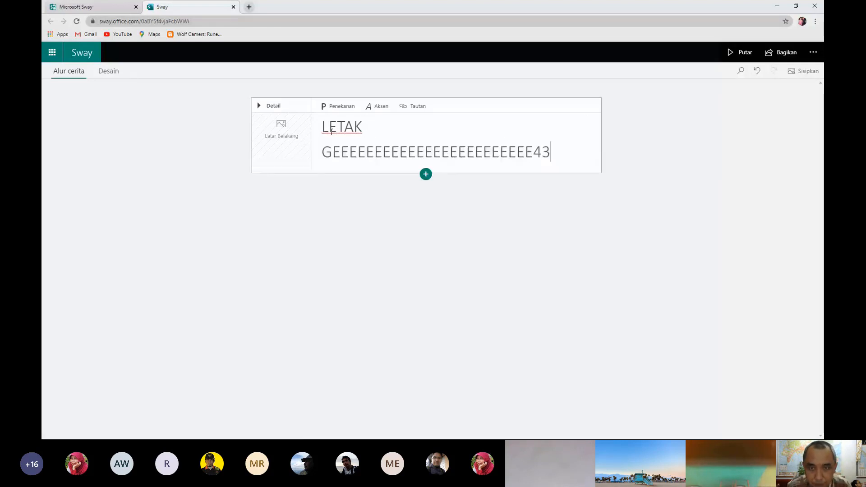
key(BackSpace)
key(BackSpace)
key(BackSpace)
key(BackSpace)
key(BackSpace)
key(BackSpace)
key(BackSpace)
key(BackSpace)
key(BackSpace)
key(BackSpace)
key(BackSpace)
key(BackSpace)
key(BackSpace)
key(BackSpace)
key(BackSpace)
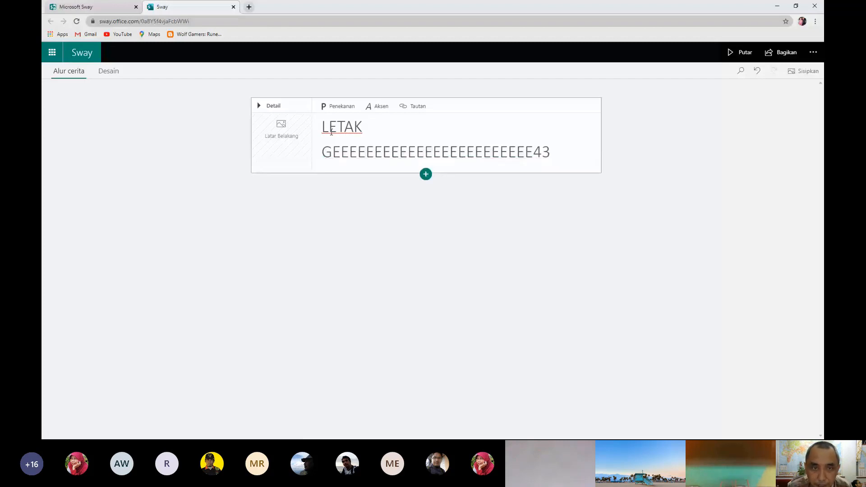
key(BackSpace)
key(BackSpace)
key(BackSpace)
key(BackSpace)
key(BackSpace)
key(BackSpace)
key(BackSpace)
key(BackSpace)
key(BackSpace)
key(BackSpace)
key(BackSpace)
key(BackSpace)
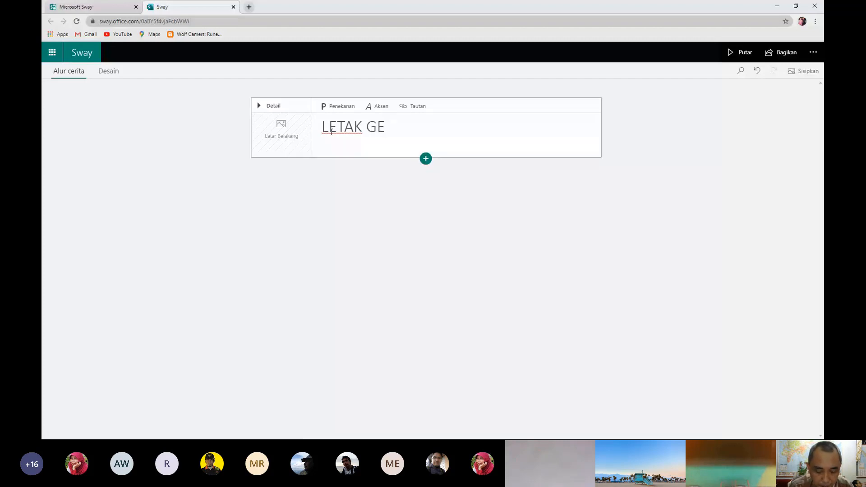
text(O)
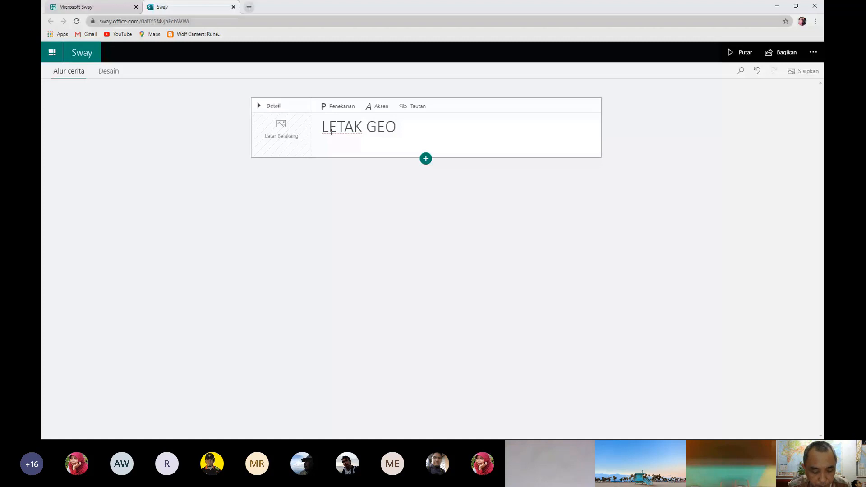
text(GRAFIR)
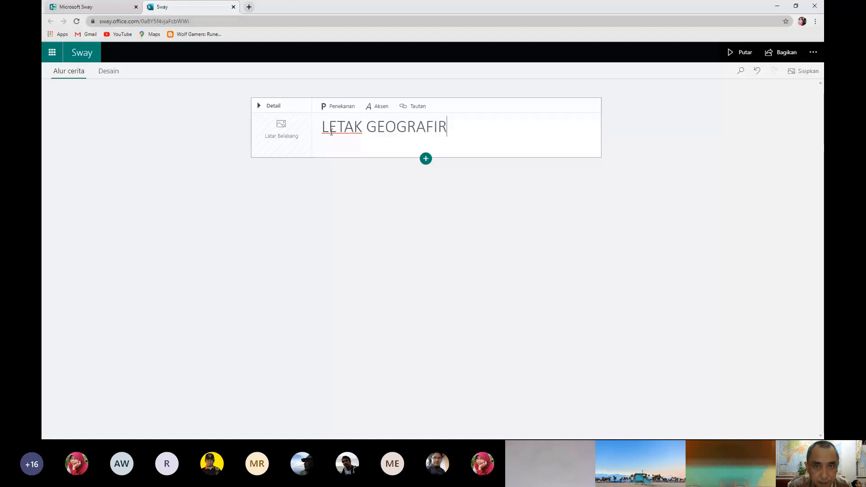
text(R)
key(BackSpace)
text(CV)
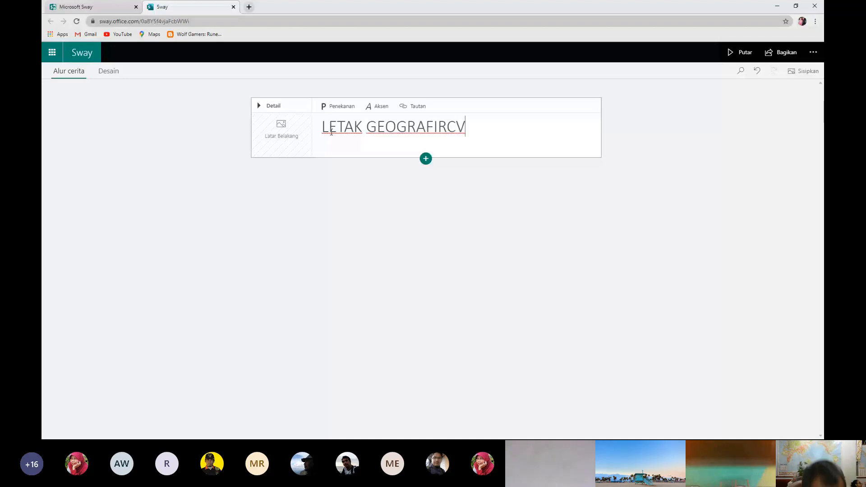
key(BackSpace)
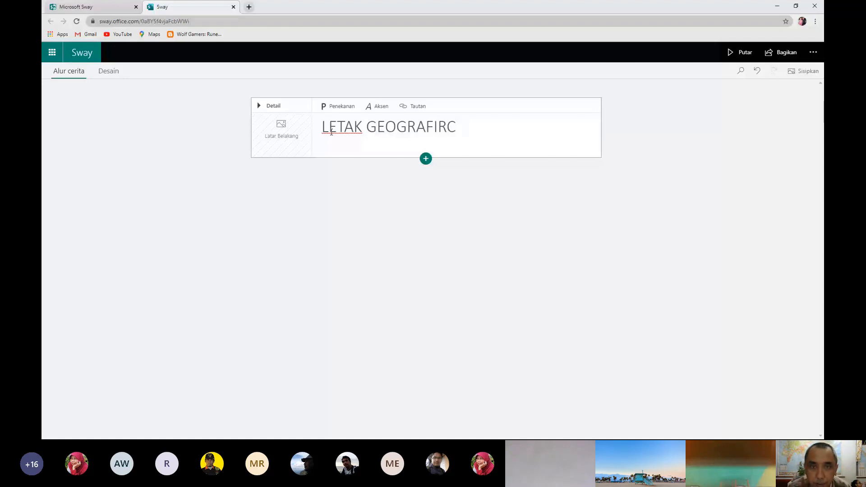
key(BackSpace)
key(BackSpace)
key(BackSpace)
key(BackSpace)
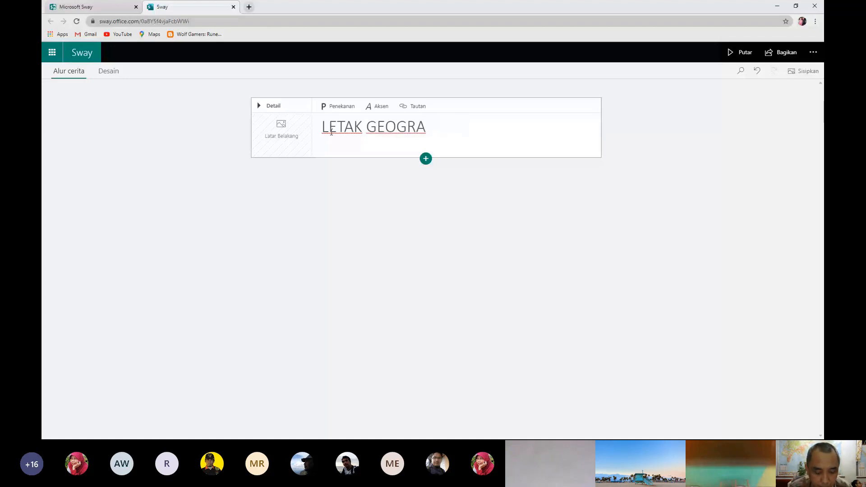
text(FIS D)
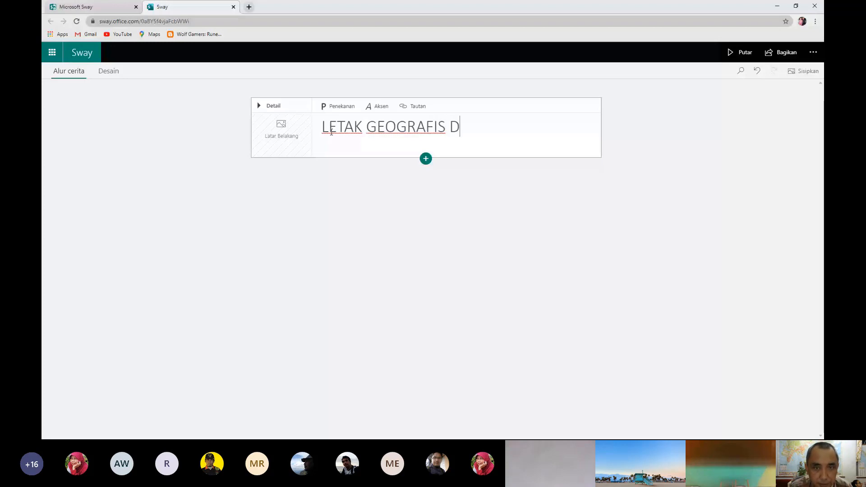
text(AN A)
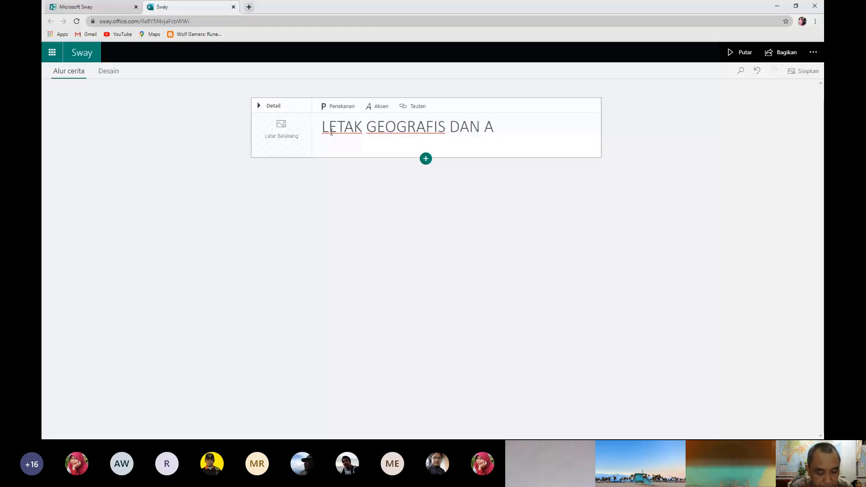
text(STR)
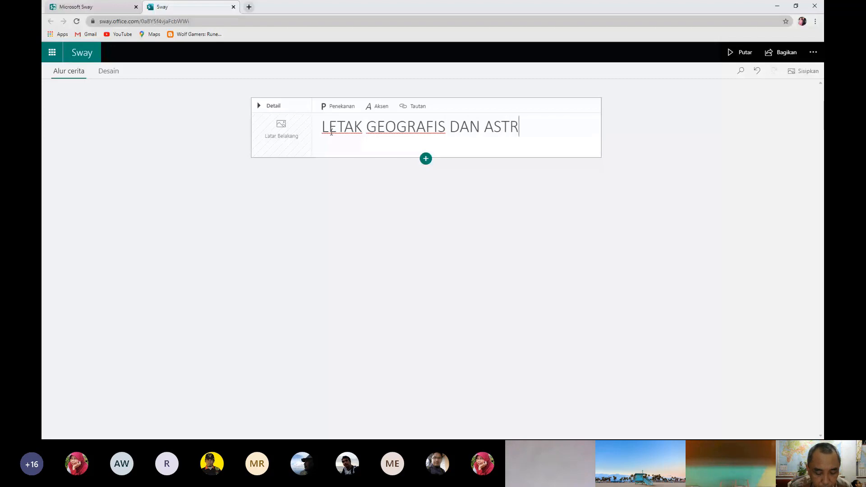
text(ONOMID)
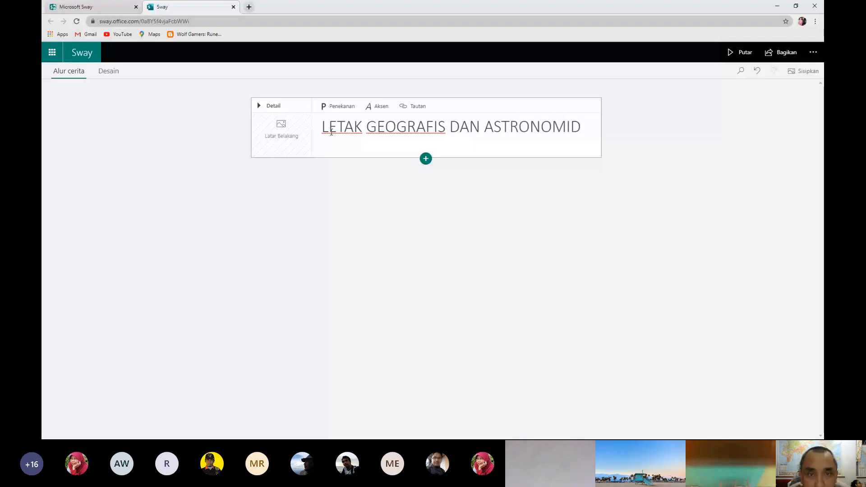
key(BackSpace)
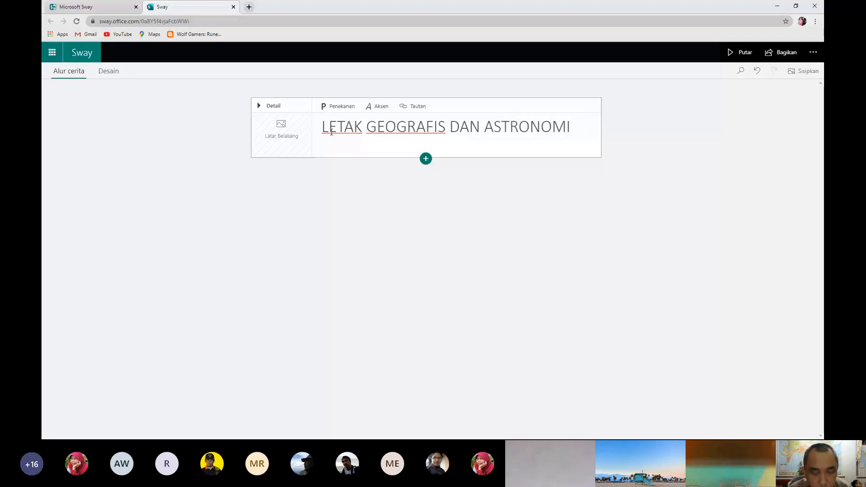
text(S)
key(Return)
text(IN)
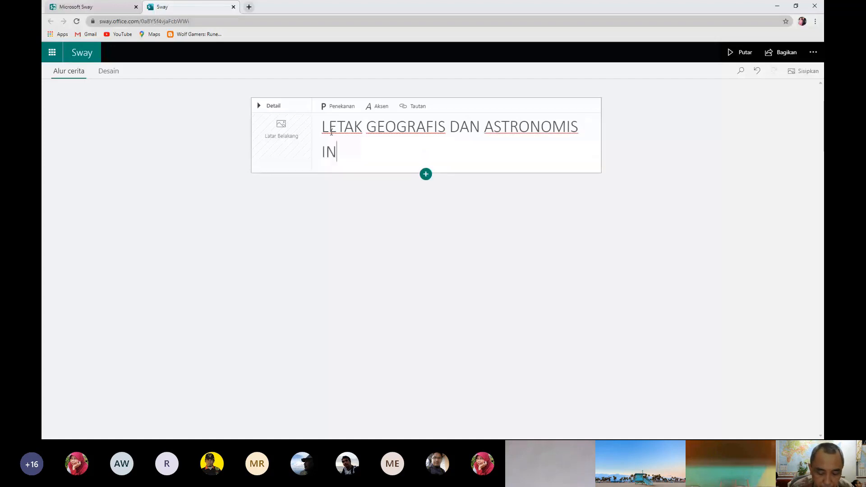
text(DONESIA)
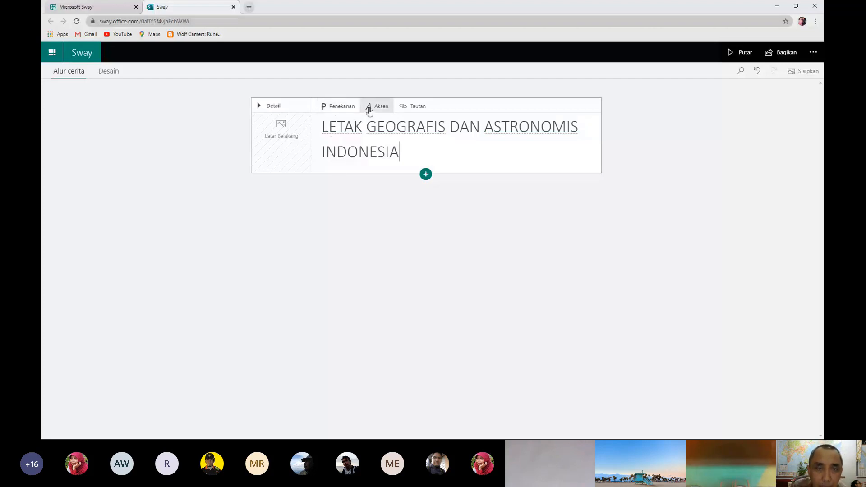
Apply emphasis (Penekanan) to the whole title text
click(323, 127)
drag(322, 128, 456, 144)
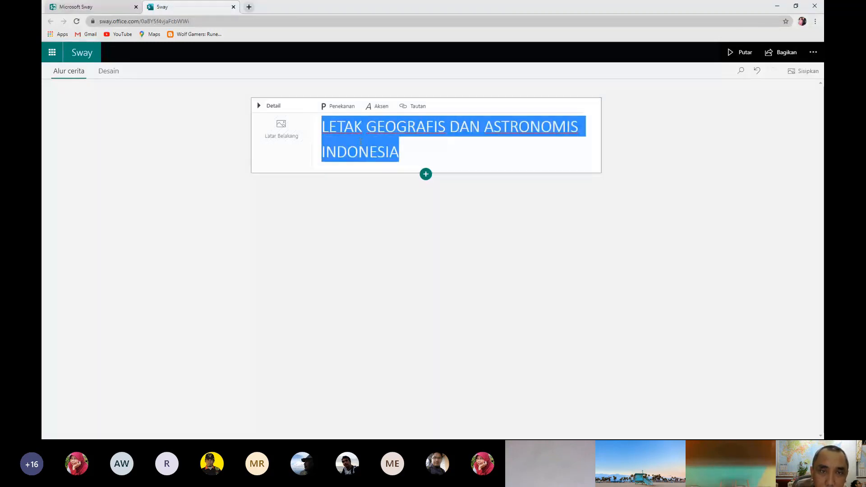
click(323, 109)
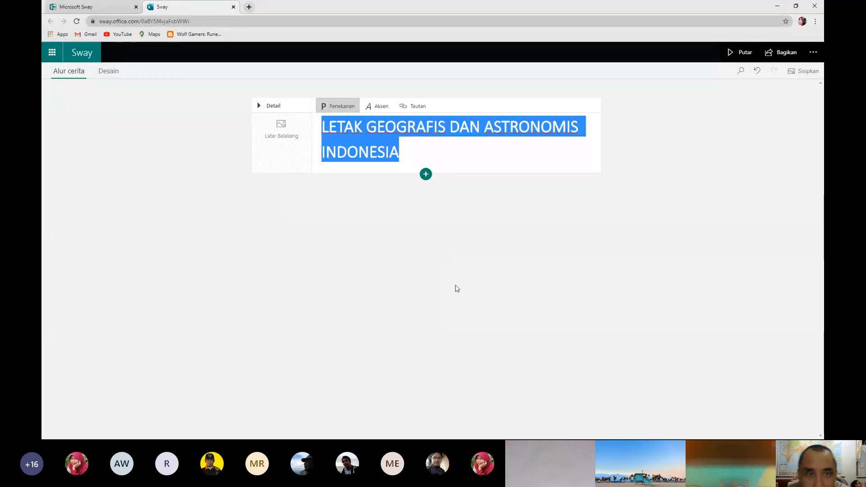
click(388, 258)
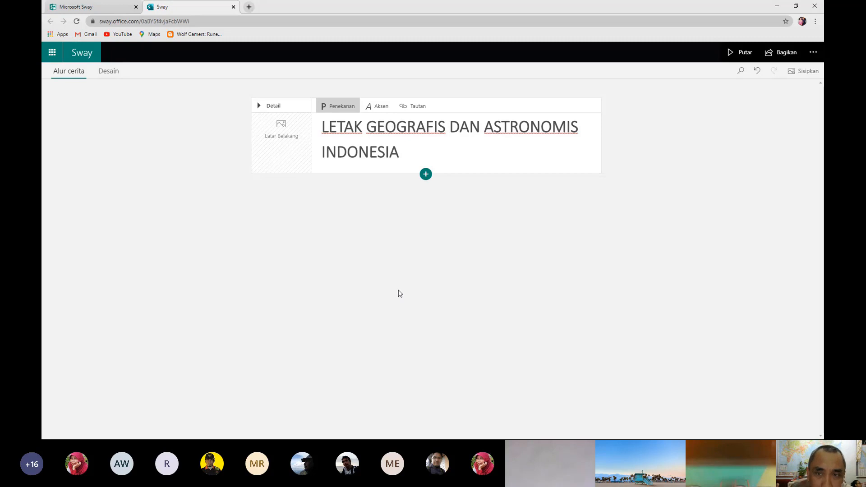
Start adding a background image to the title card and choose Bing images (Gambar Bing) as the source
click(281, 128)
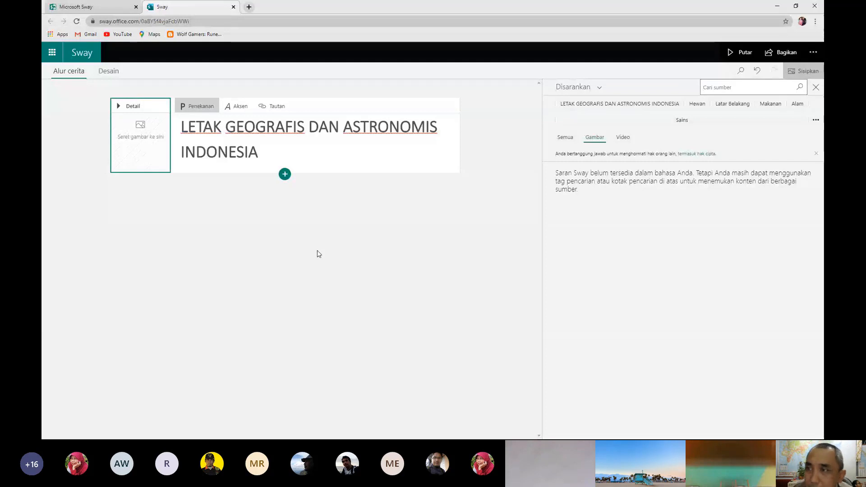
click(602, 91)
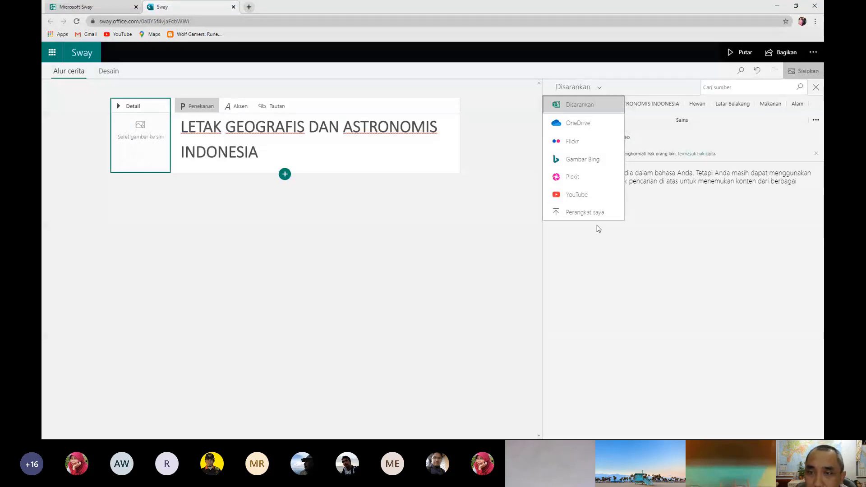
click(589, 162)
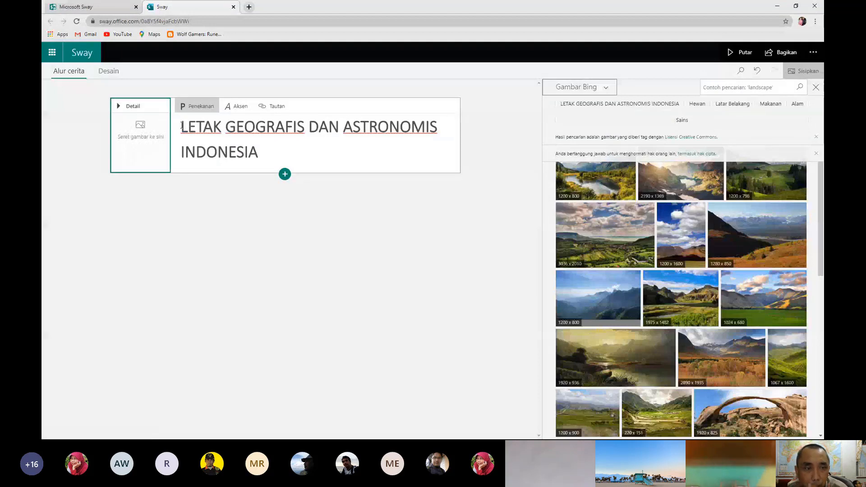
Search Bing images for "LETAK GEOGRAFIS DAN ASTRONOMIS INDONESIA" and turn off the Creative Commons-only filter
drag(182, 127, 258, 156)
key(ctrl+c)
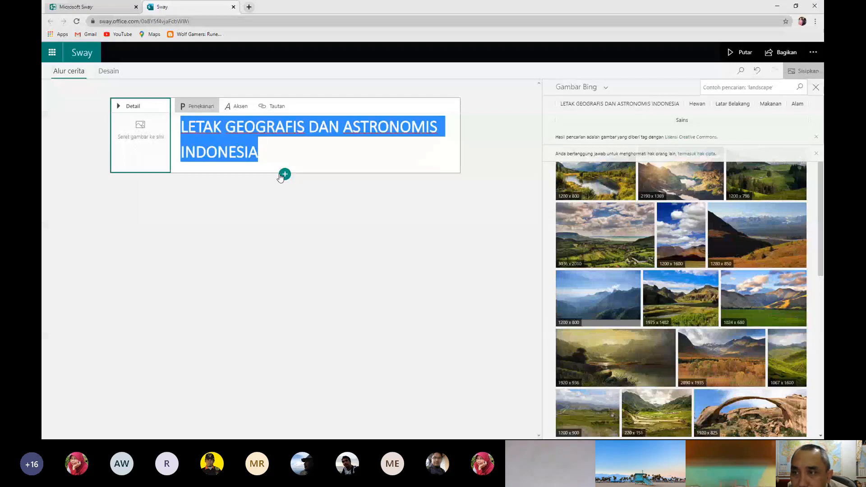
click(740, 87)
right_click(703, 87)
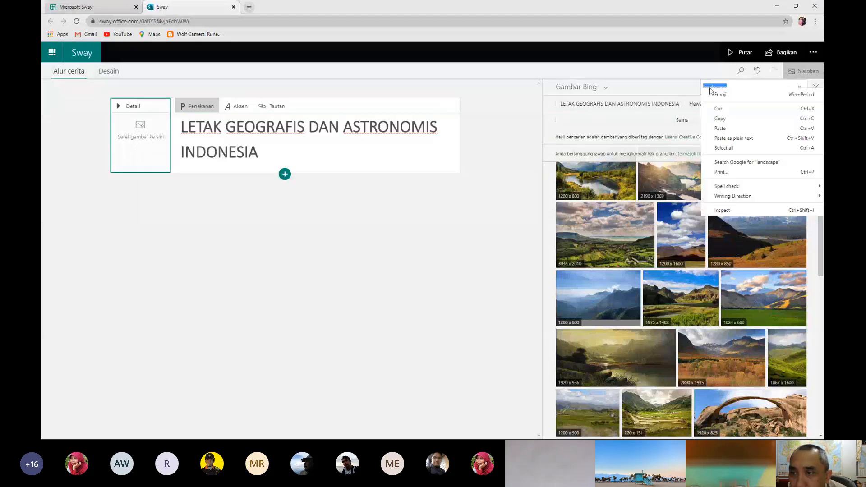
click(723, 129)
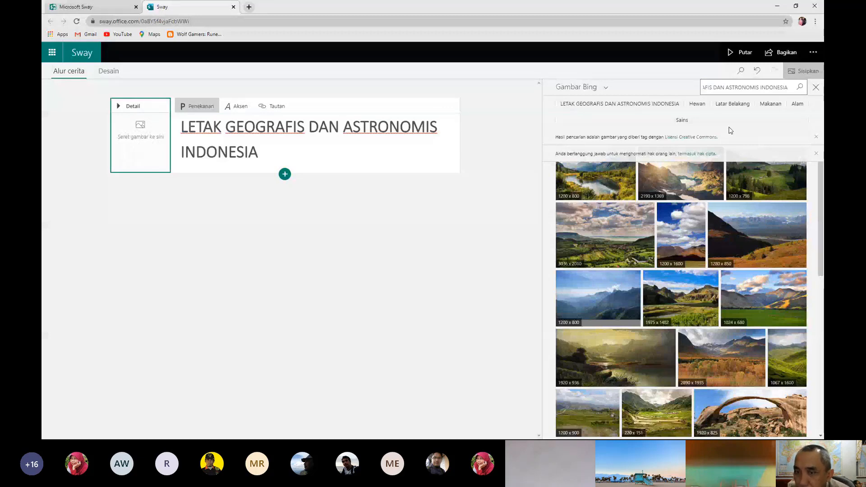
click(800, 88)
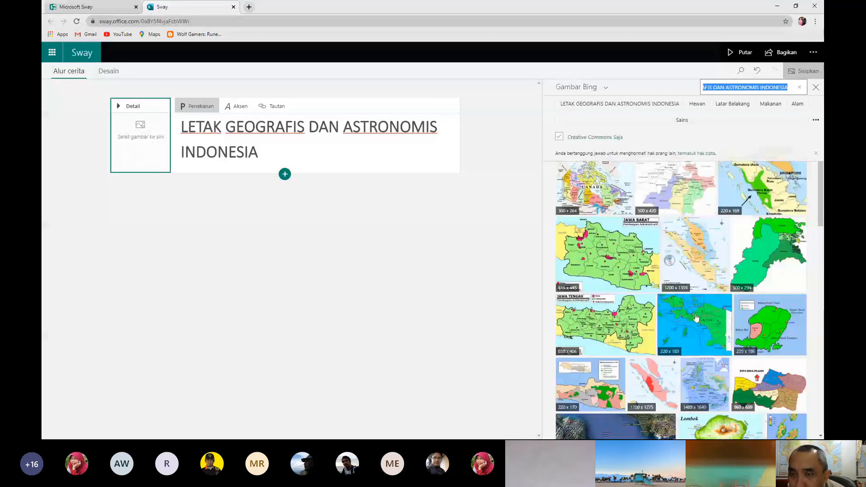
click(559, 138)
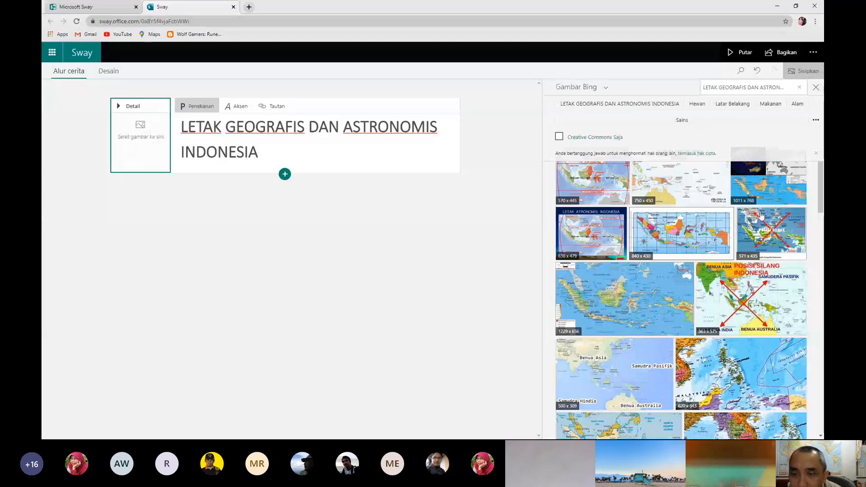
Set the 1229 x 656 Indonesia map as the title card's background and mark the whole image as important (Seluruh gambar penting)
click(627, 296)
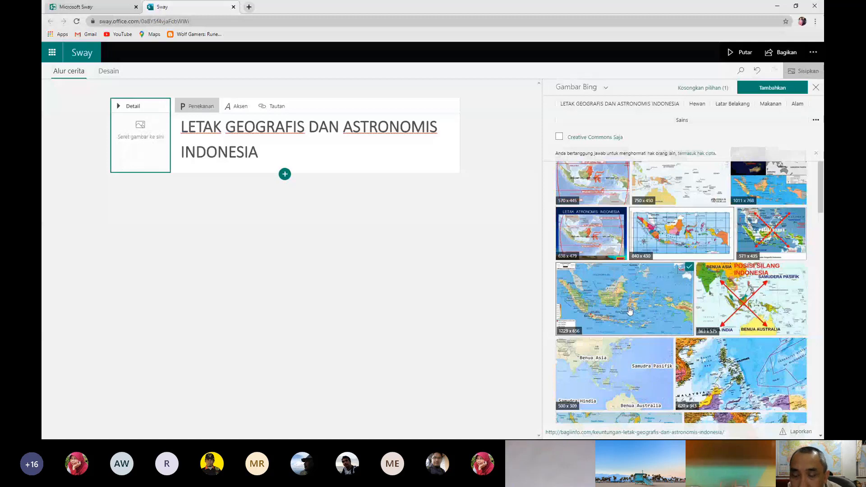
click(787, 91)
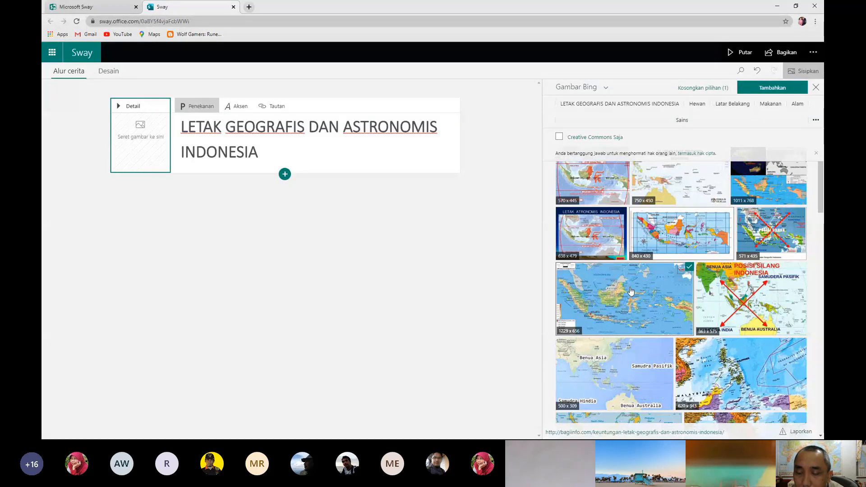
drag(631, 292, 151, 129)
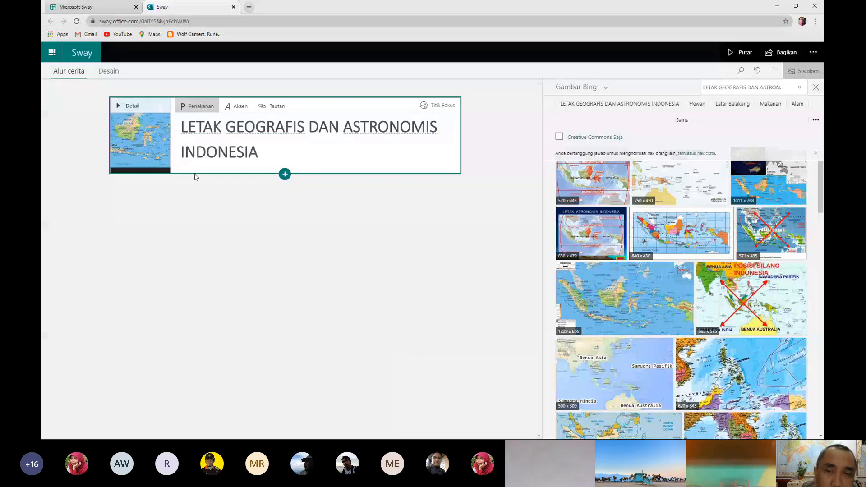
click(443, 107)
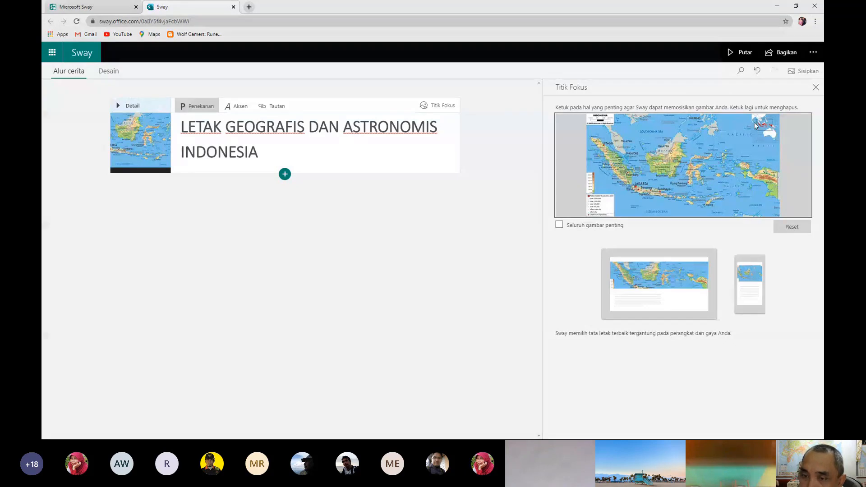
click(559, 226)
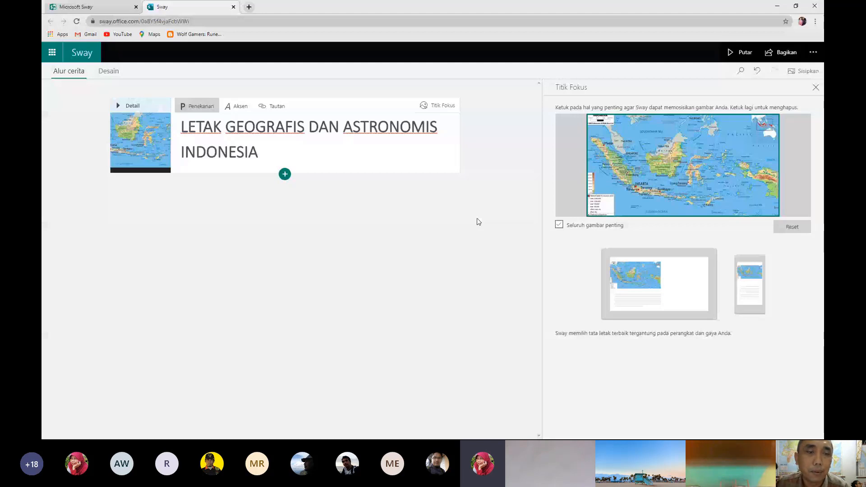
Insert a first-level heading card (Judul 1) below the title card
click(285, 174)
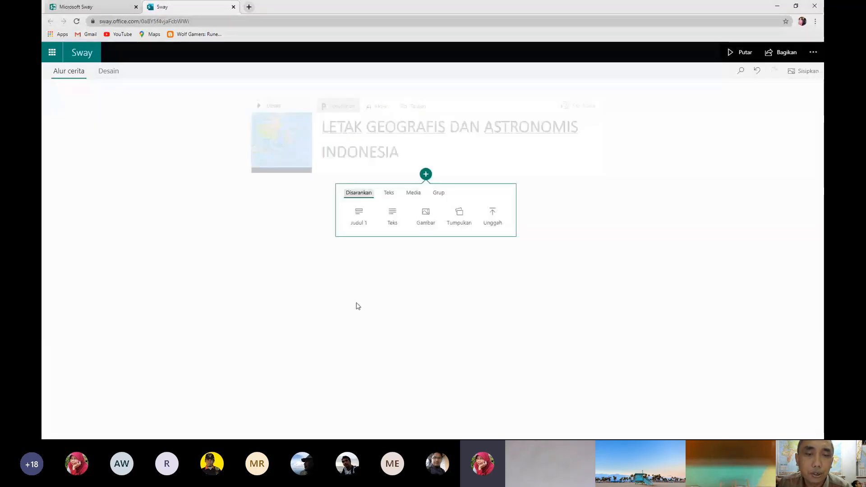
click(360, 216)
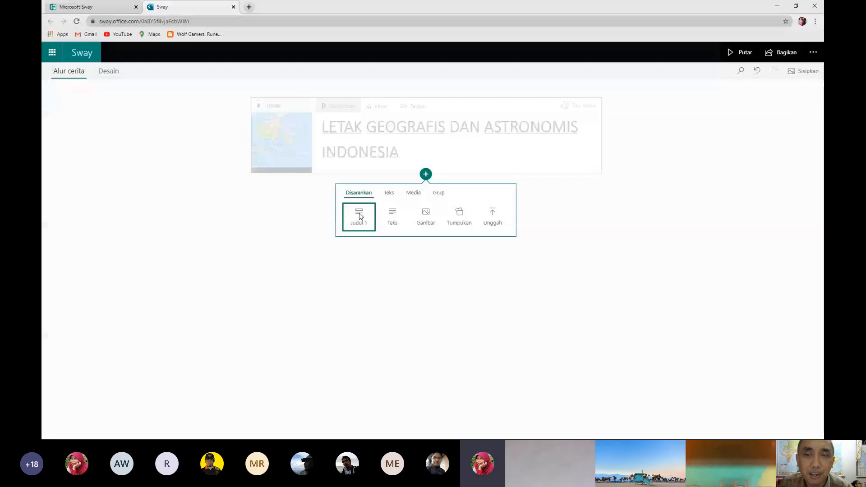
click(360, 217)
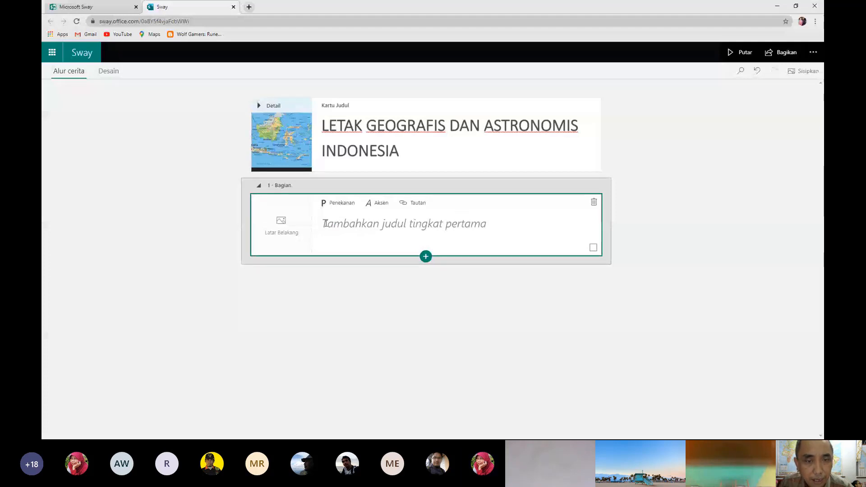
Enter "PENGARUH LETAK GEOGRAFIS INDONESIA" as the section's heading, correcting any mistyped letters
click(328, 127)
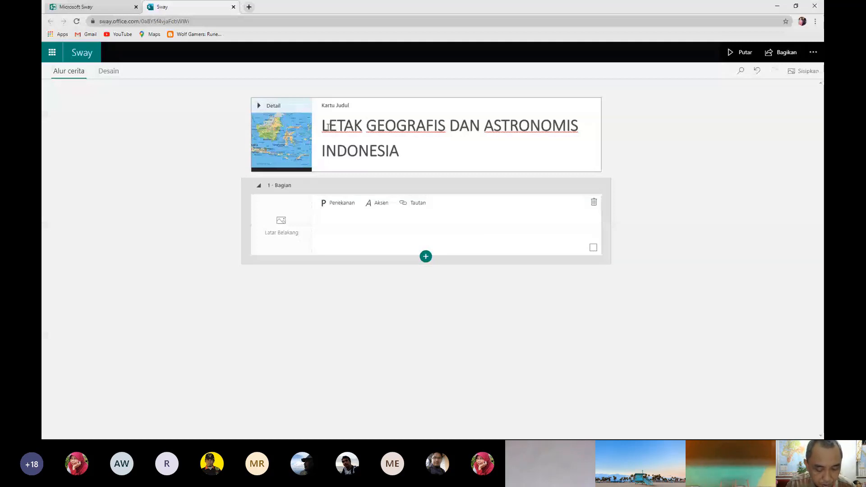
click(334, 228)
text(PENGARUH )
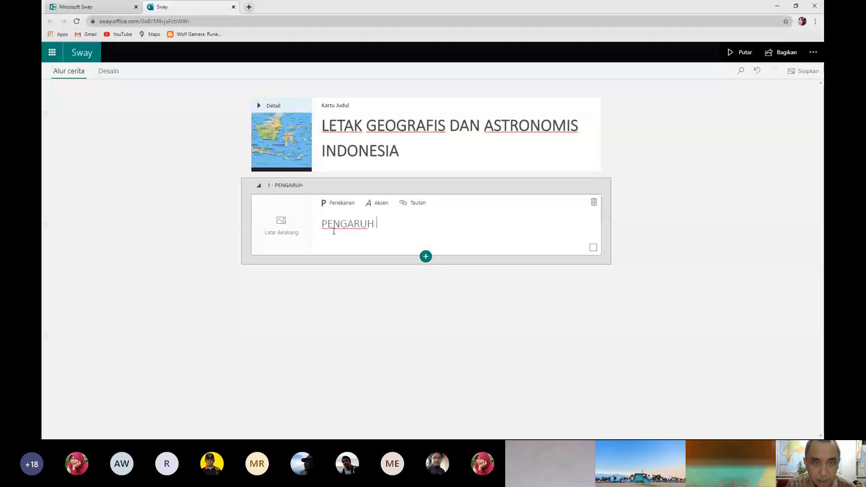
text(LETAK)
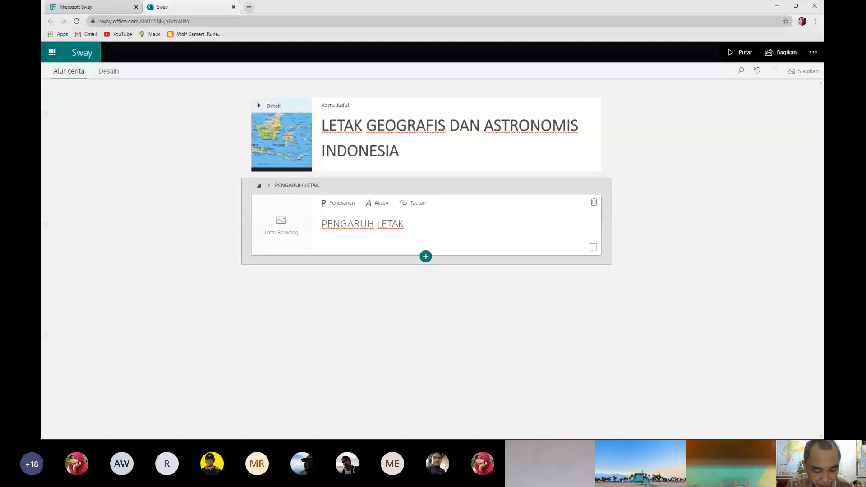
text( GEOGR)
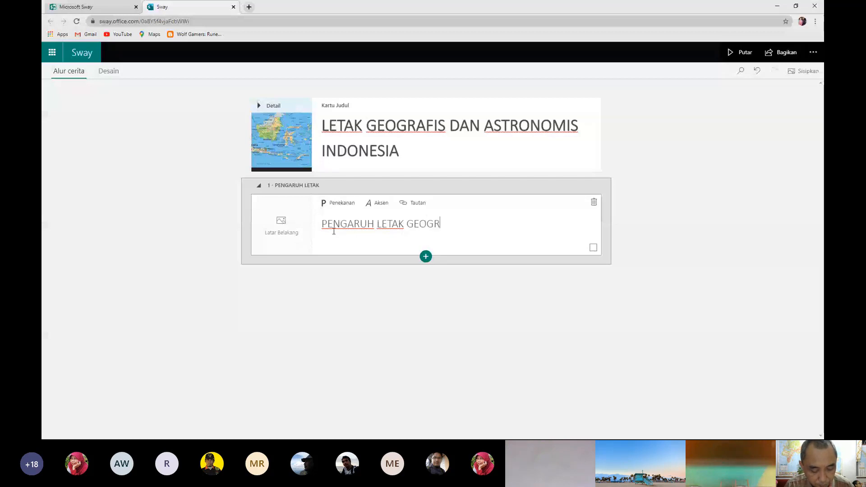
text(ADF)
key(BackSpace)
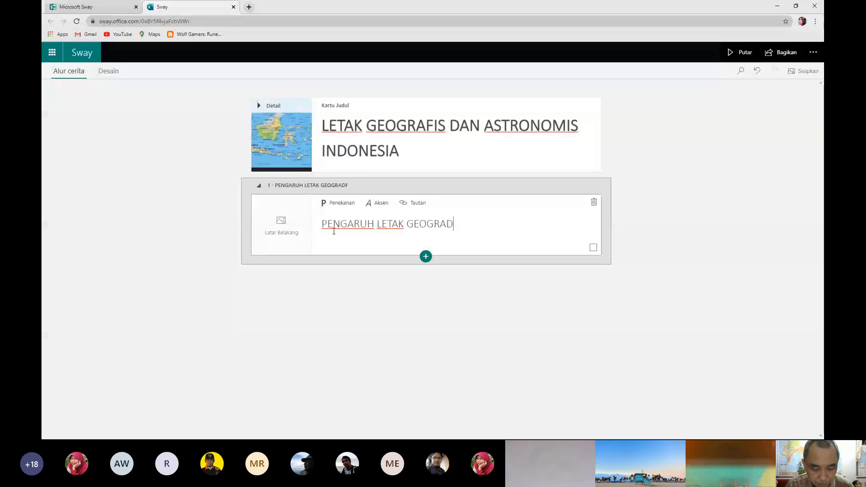
key(BackSpace)
text(F)
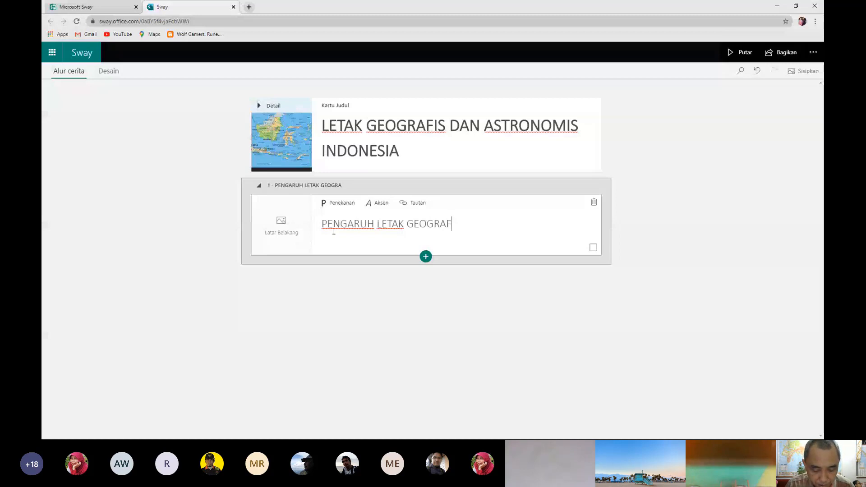
text(IS INDONES)
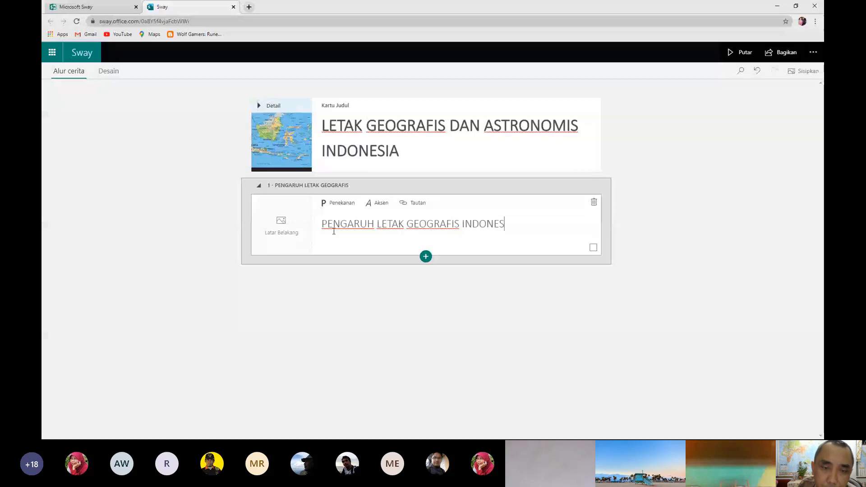
text(IA)
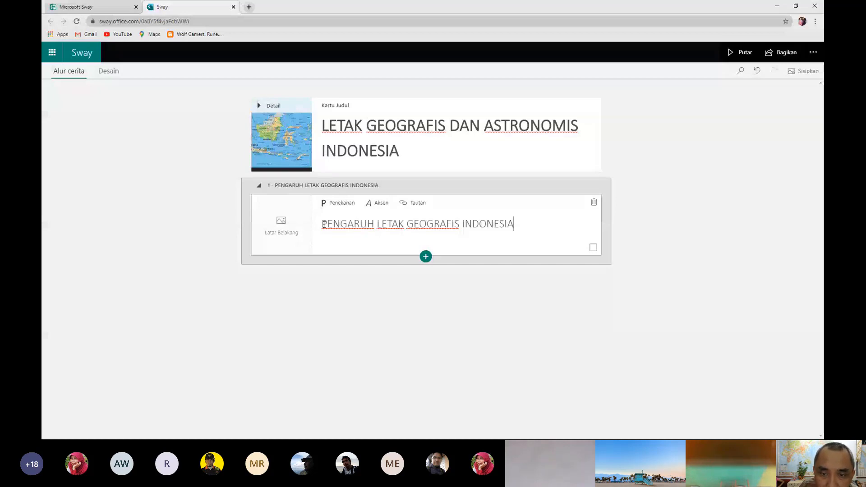
Apply both emphasis (Penekanan) and accent (Aksen) to the entire section heading
drag(323, 224, 507, 221)
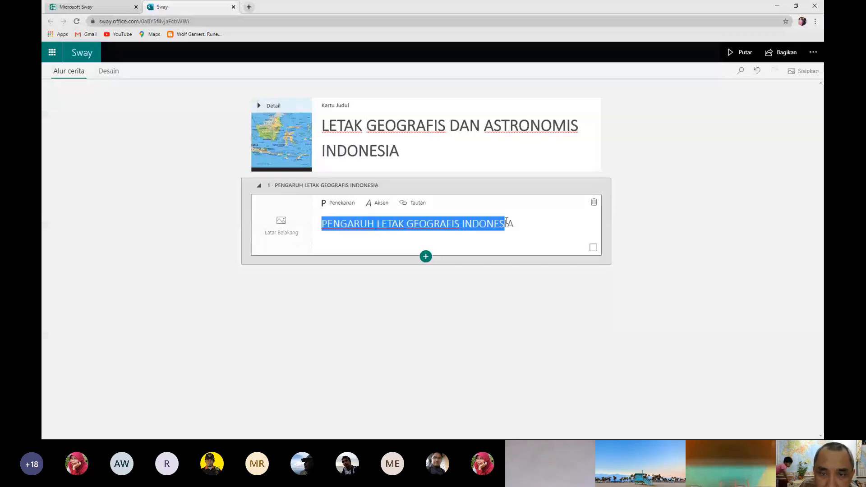
click(519, 220)
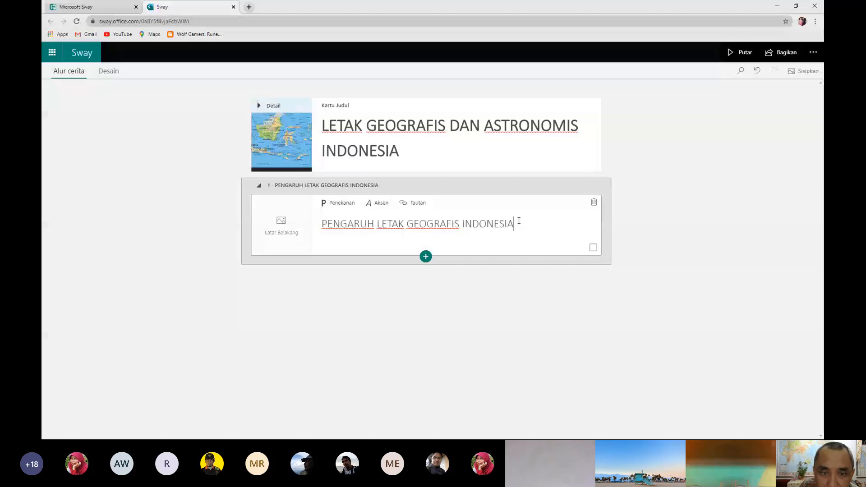
triple_click(519, 220)
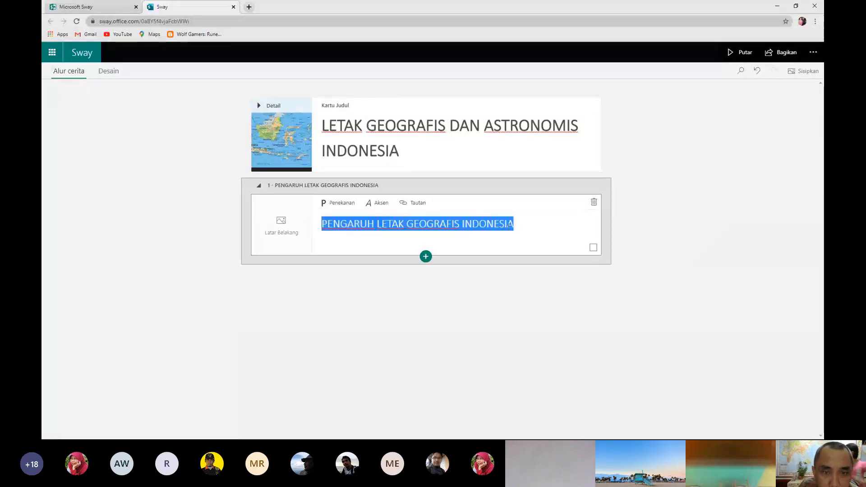
click(347, 206)
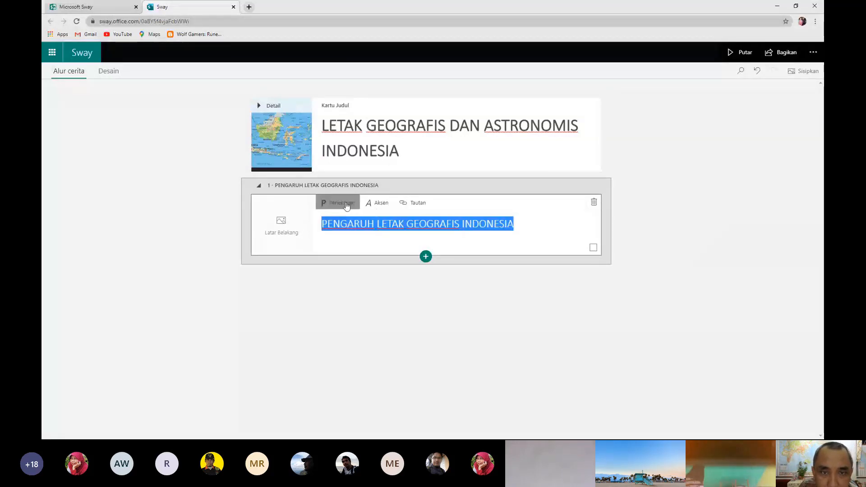
click(384, 206)
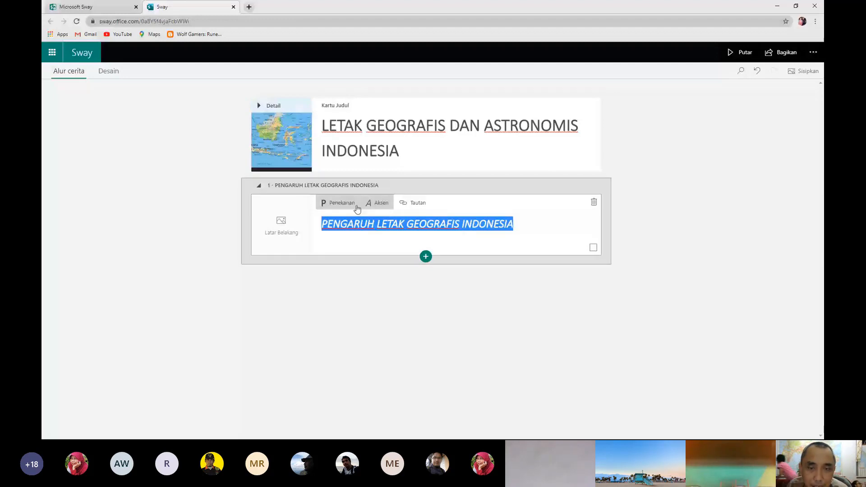
Start adding a background to the section heading and search Bing for "LETAK GEOGRAFIS INDONESIA" without the Creative Commons-only filter
click(281, 223)
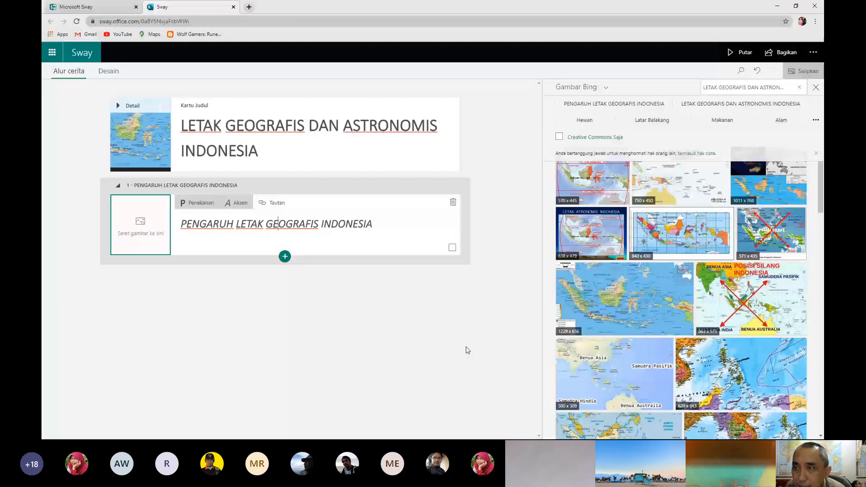
click(777, 83)
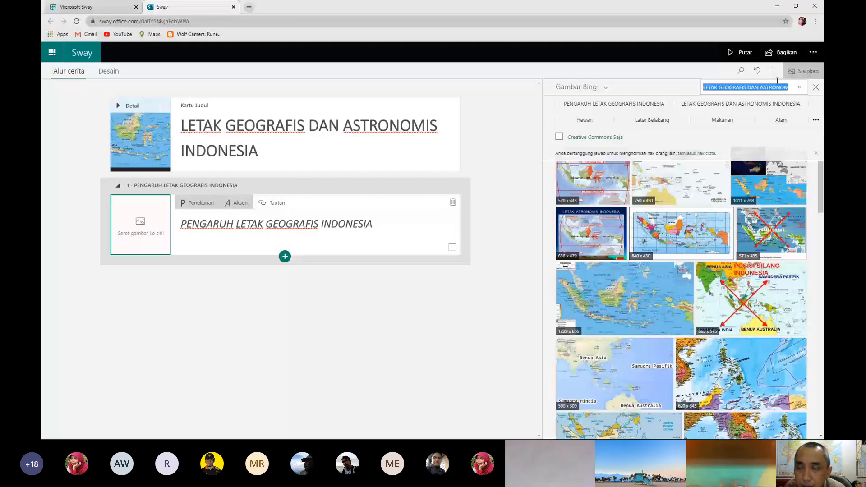
right_click(776, 85)
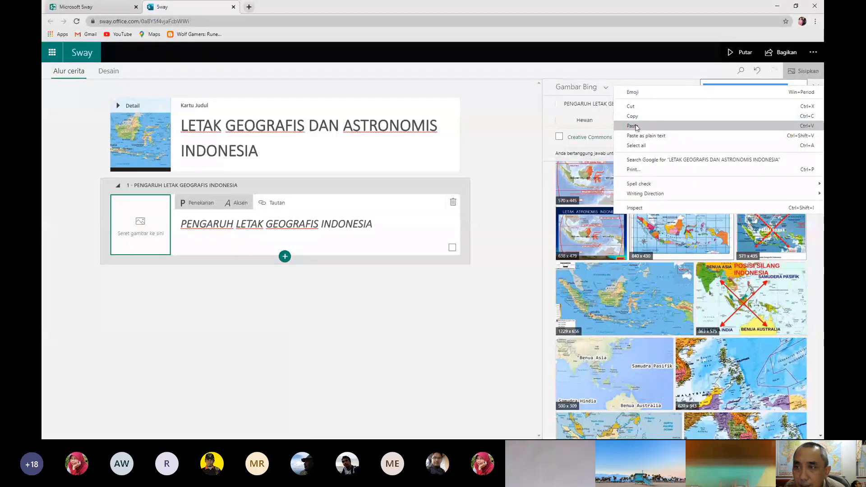
click(635, 127)
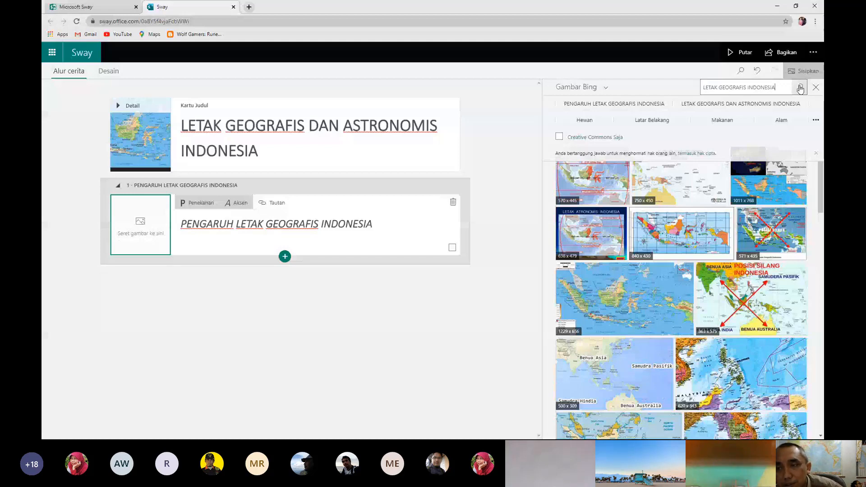
click(559, 136)
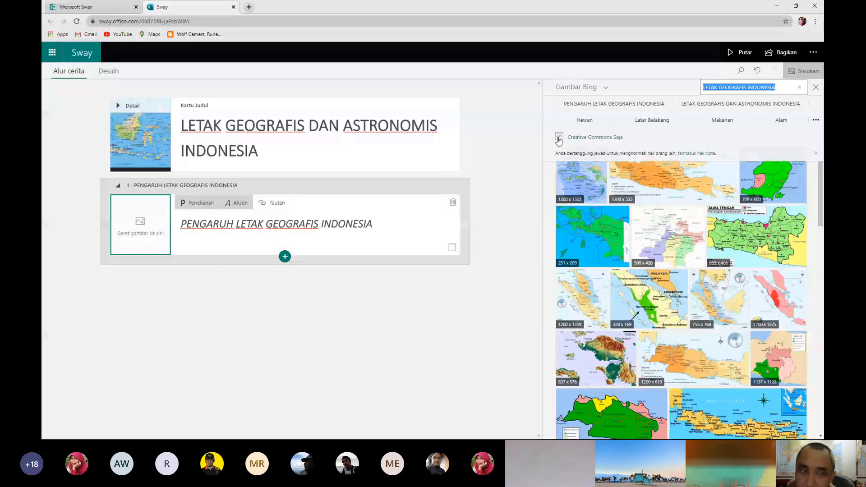
click(559, 137)
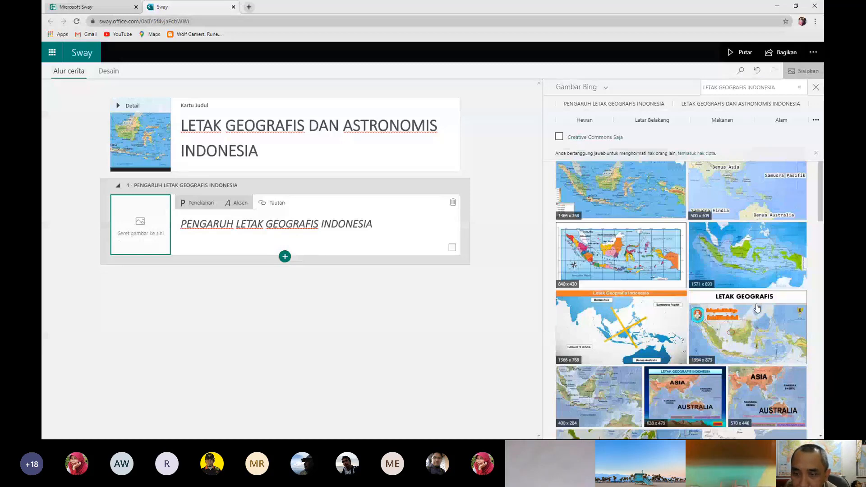
Set the 800 x 486 world map from the Bing results as the section heading's background
scroll(758, 309, down, 3)
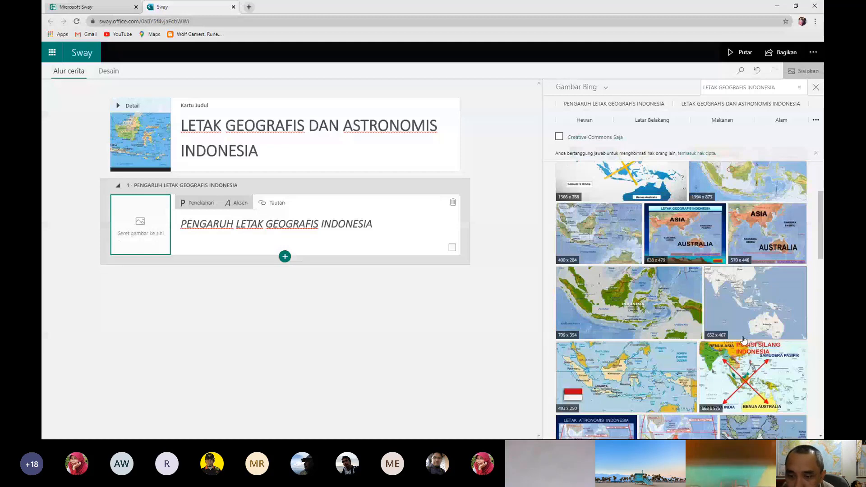
scroll(744, 339, down, 5)
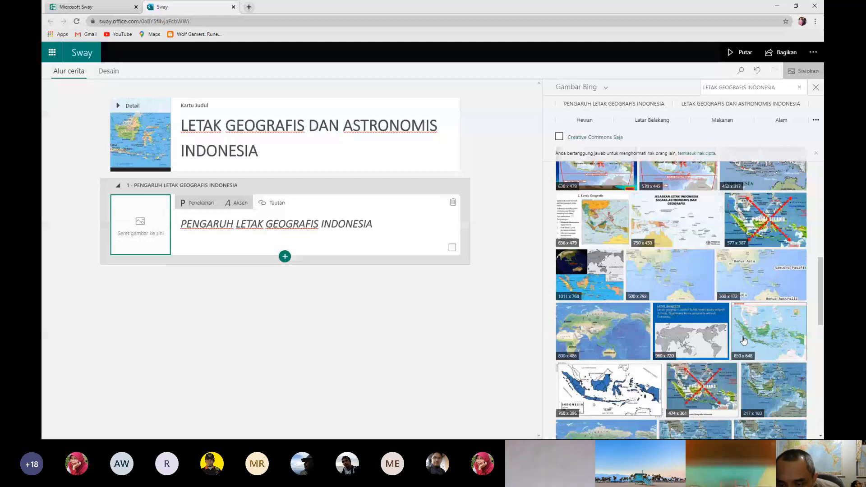
scroll(695, 361, down, 1)
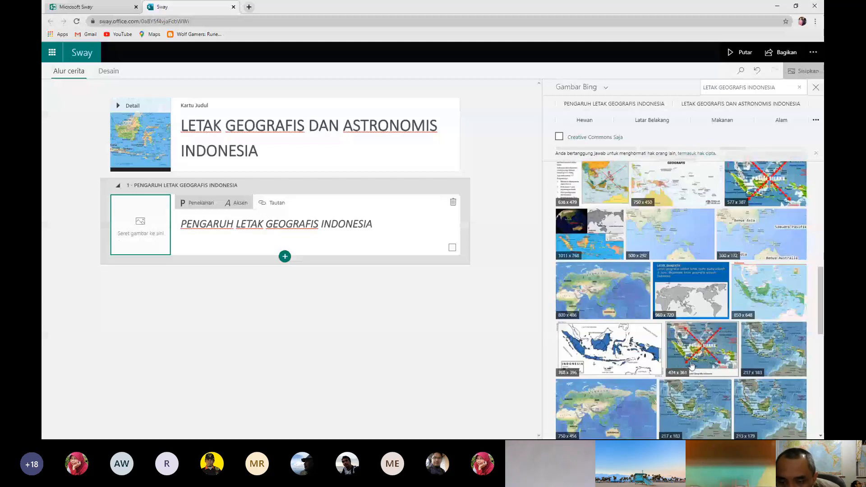
click(612, 317)
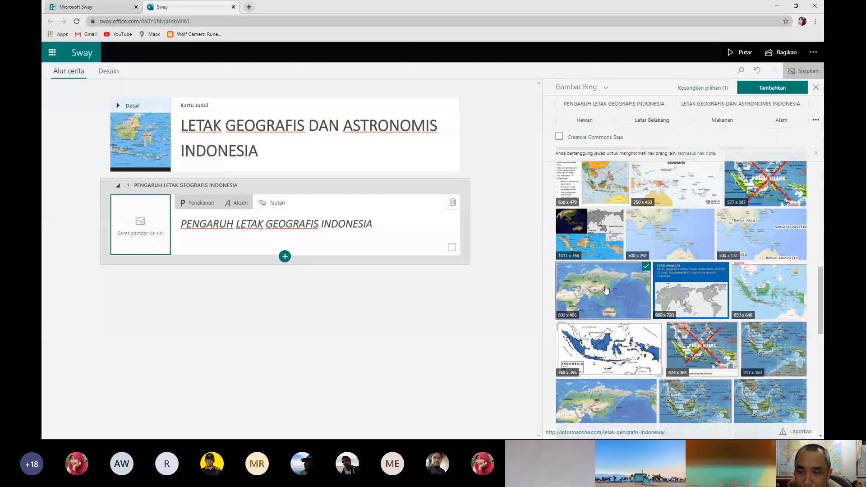
drag(606, 289, 146, 224)
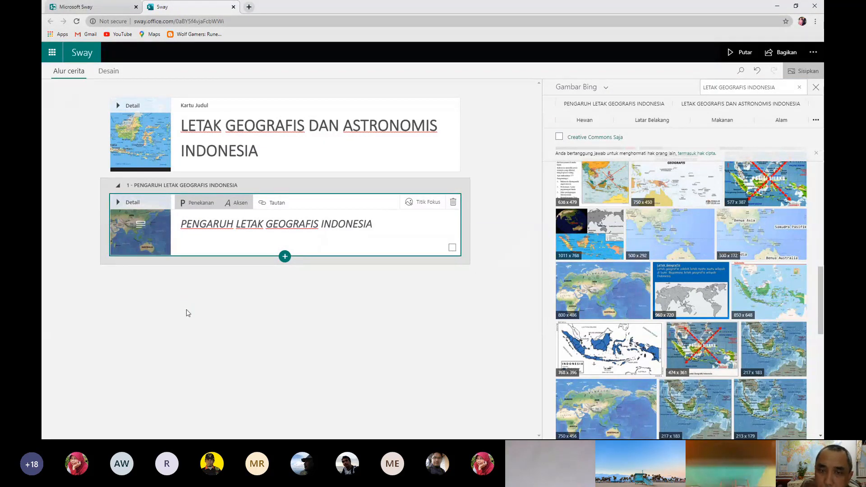
Open the focus points of the section heading's background and mark the whole image as important (Seluruh gambar penting)
click(428, 205)
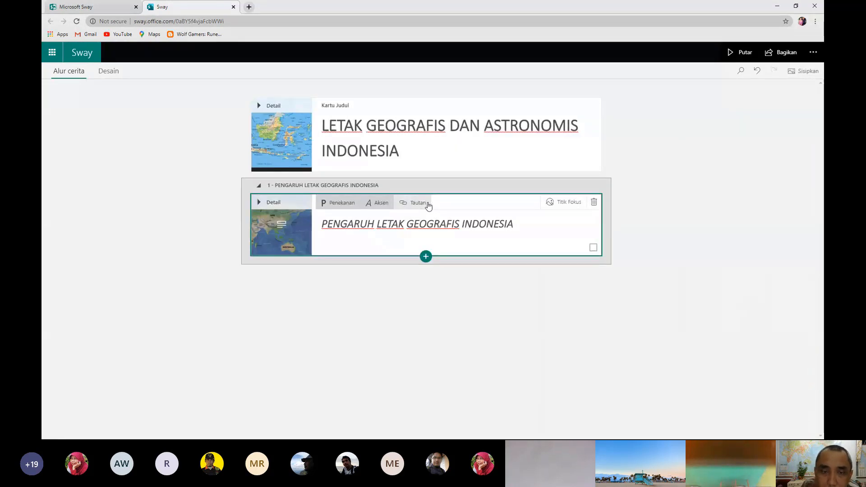
click(358, 245)
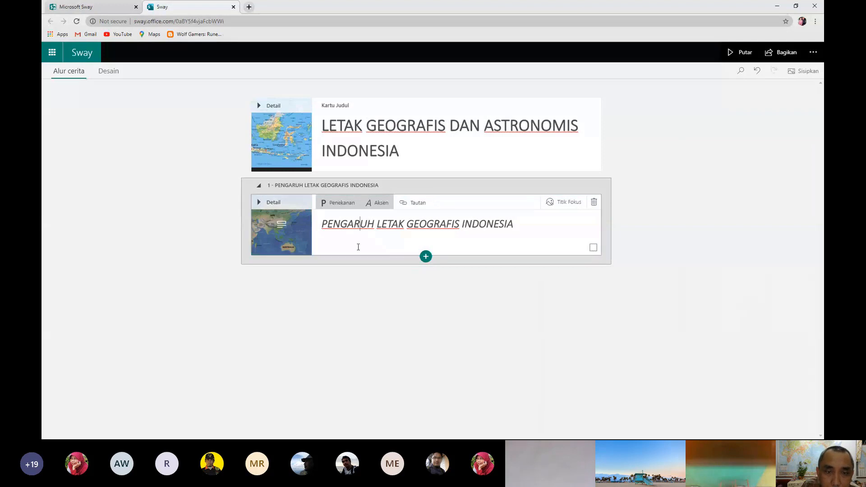
click(306, 246)
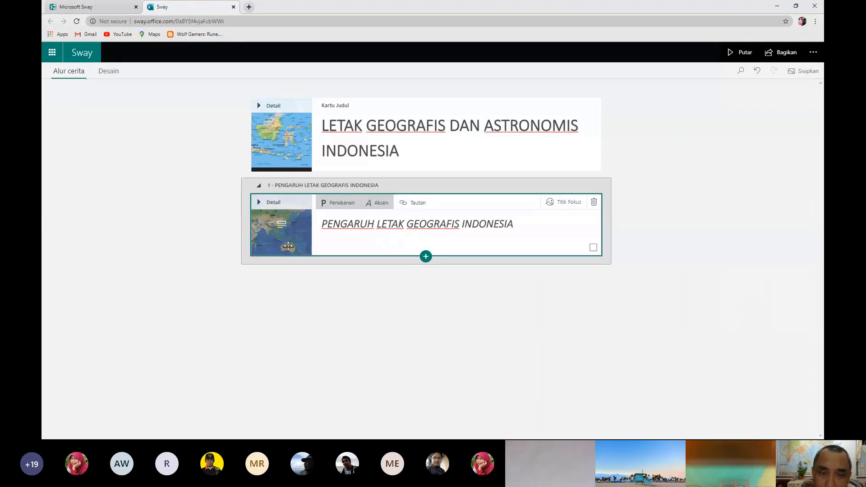
click(518, 244)
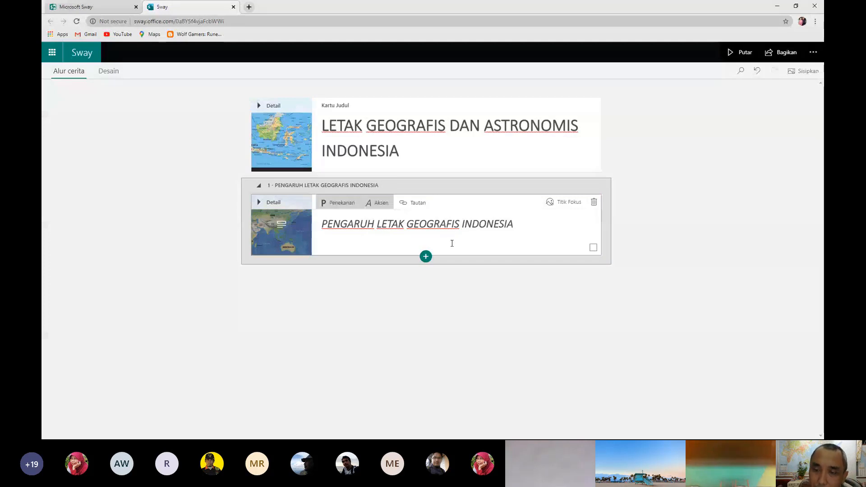
click(564, 202)
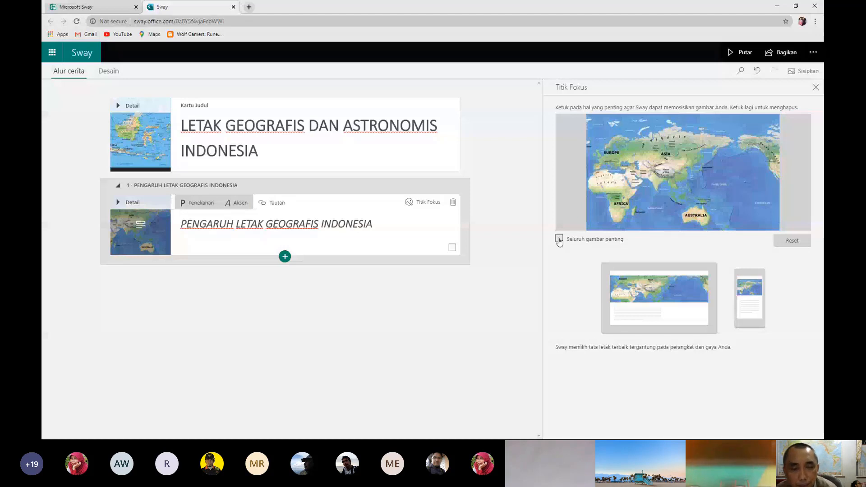
click(559, 239)
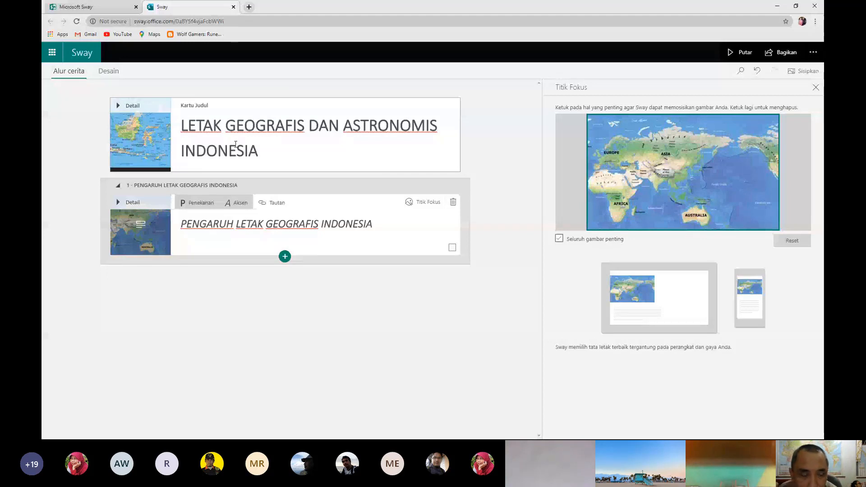
Insert a text card (Teks) below the section heading
click(285, 256)
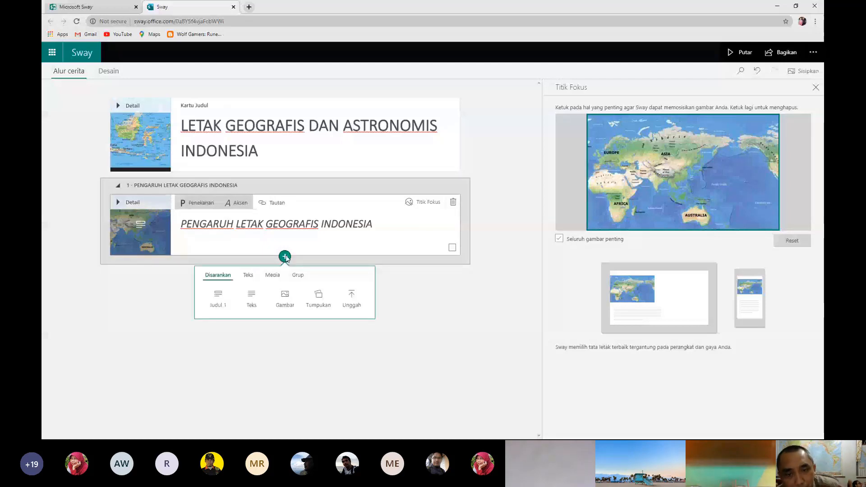
click(286, 258)
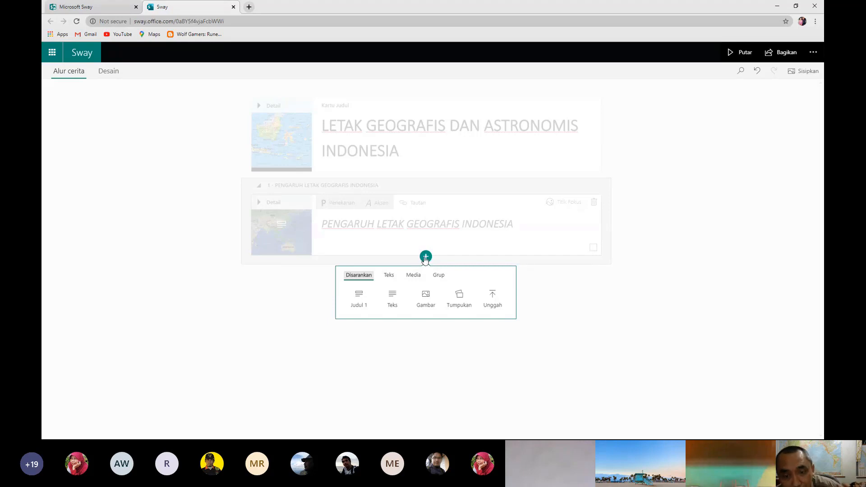
click(393, 300)
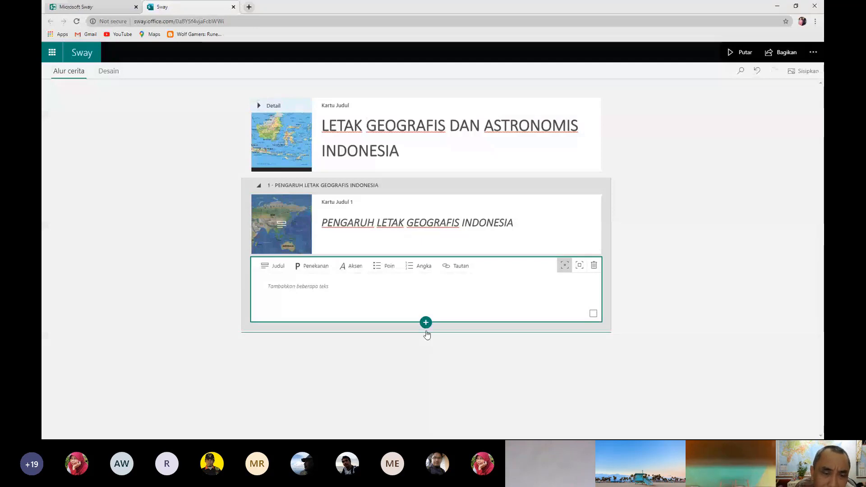
Paste the "Pengaruh letak geografis ini yaitu :" passage with its seven numbered points and source line into the text card
click(292, 289)
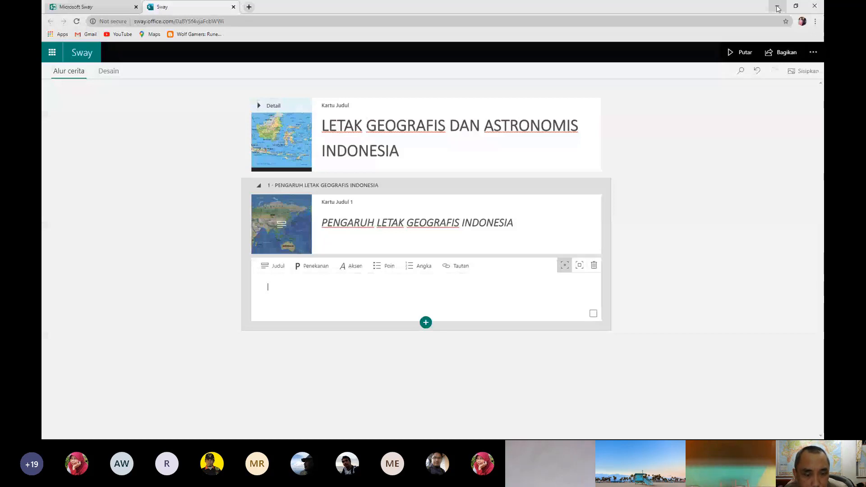
click(777, 8)
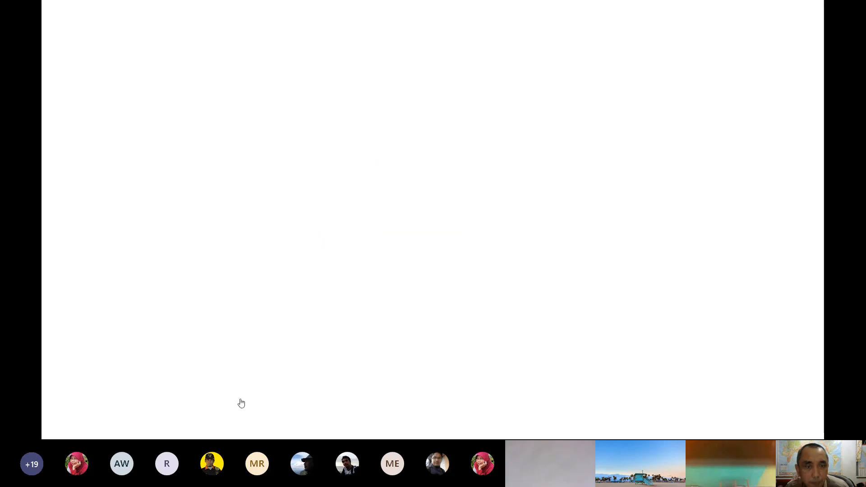
click(242, 404)
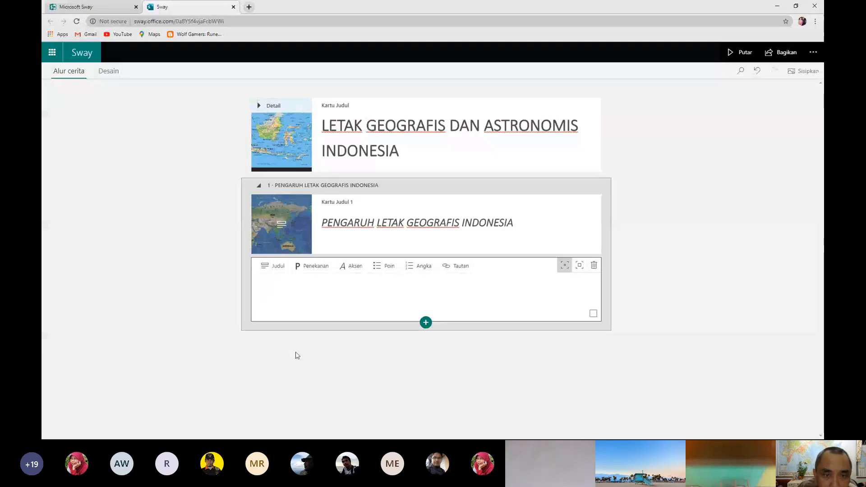
text(Pengaruh letak geografis ini yaitu : 1. Terdapat pergantian 2 musim yaitu musim hujan dan musim kemarau, hal ini diakibatkan karena adanya perubahan angin muson yang bertiup 2. Kondisi alamnya beriklim laut, hal ini dikarenakan Indonesia terdiri dari 2 samudra besar dengan wilayah yang berbentuk kepulauan, sehingga banyak memperoleh pengaruh angin laut yang mendatangkan hujan 3. Karena terdiri dari 2 benua besar, maka sedikit banyaknya Indonesia banyak dipengaruhi oleh budaya asing, baik dari segi alat musik, film atau cara berpakaian 4. Indonesia memiliki kekayaan flora dan fauna yang menjadi potensi utama dalam keterlibatan di dunia perdagangan Internasional 5. Karena terletak pada lipatan muda, maka Indonesia memiliki kekayaan sumber daya bahan tambang, berupa minyak bumi dan gas 6. Indonesia memiliki hubungan yang baik dan aktif di bidang politik Internasional karena akses yg dimiliki cukup mudah 7. Indonesia memiliki banyak mitra dalam perdagangan karena terletak di posisi silang yang strategis. Hal ini menjadikan Indonesia memiliki perekonomian yang cukup berkembang sebagai negara Berkembang dengan Industri yang cukup baik. Simak lebih lanjut di Brainly.co.id - https://brainly.co.id/tugas/1650534#readmore)
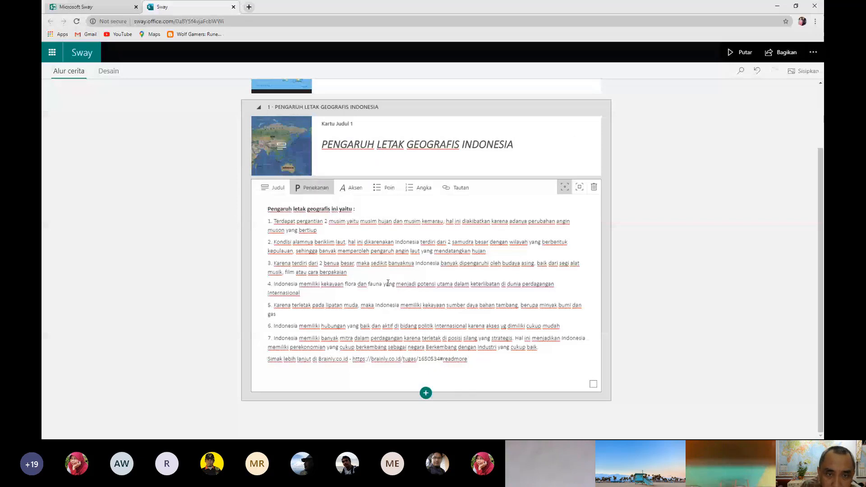
Reword the text card's opening line to "Pengaruh letak geografis Indonesia adalah :"
key(BackSpace)
key(BackSpace)
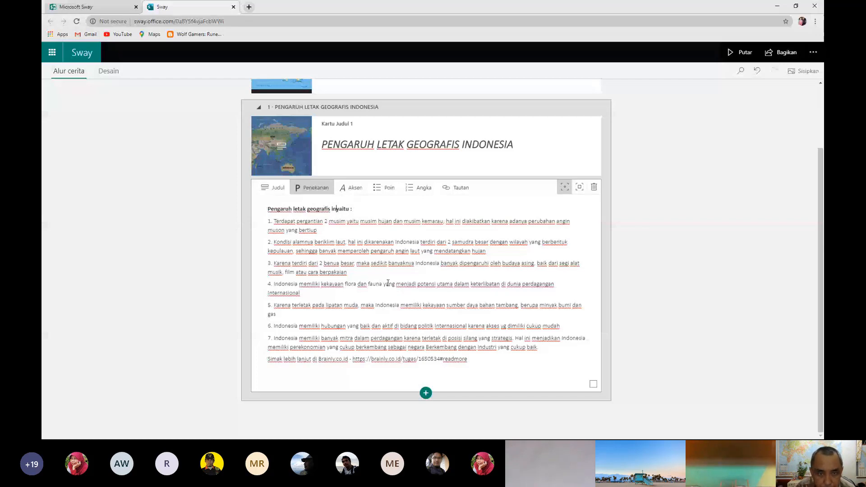
key(BackSpace)
key(BackSpace)
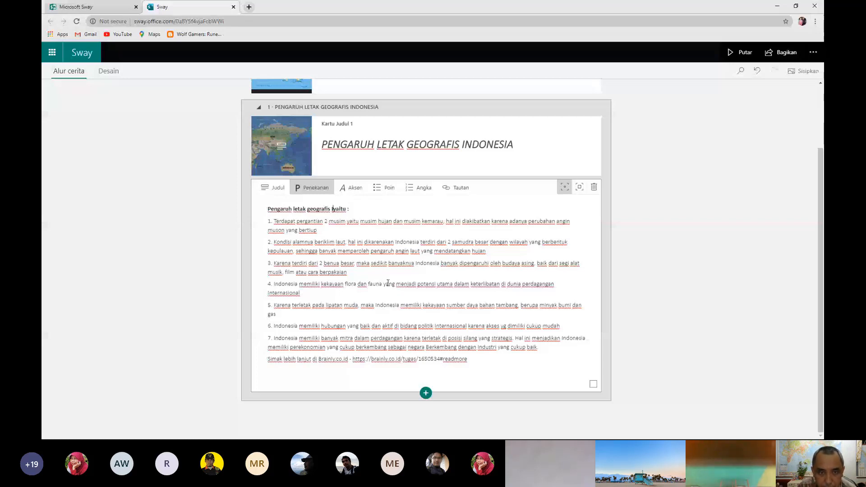
key(Delete)
key(Delete)
key(Delete)
key(Delete)
key(Delete)
text(Indonesia ada)
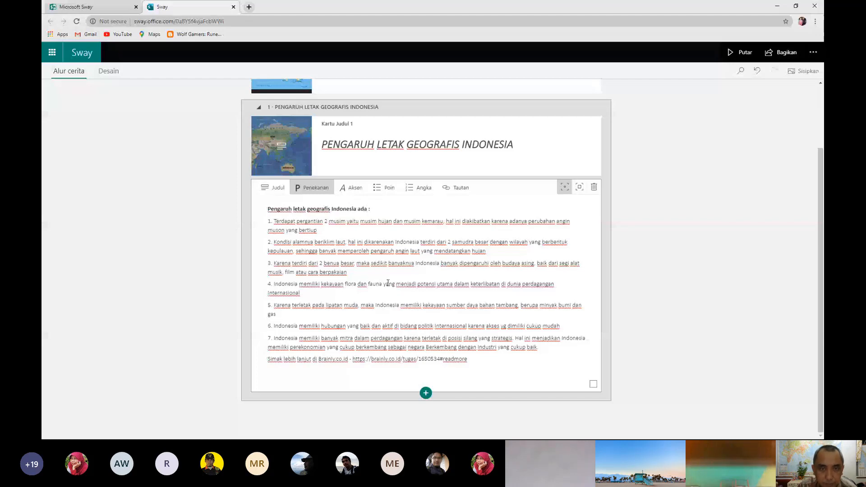
text(lah)
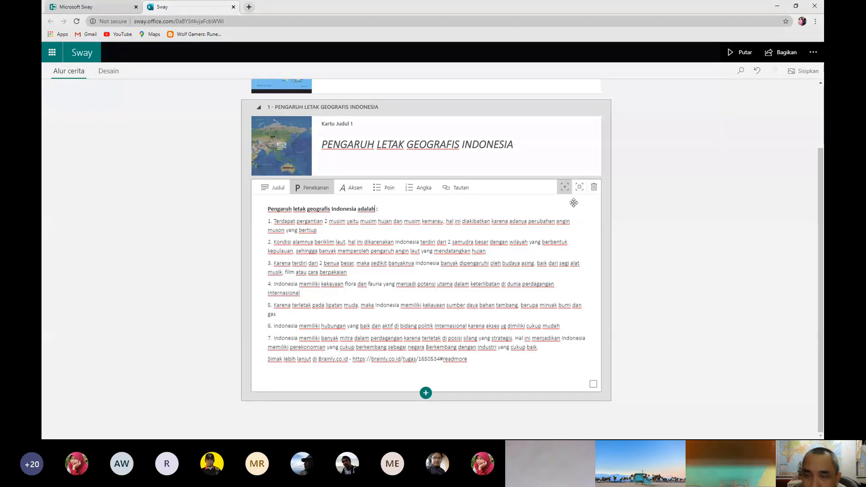
Try the larger display of the text card's content, selecting its opening line, and return to the compact display
click(580, 187)
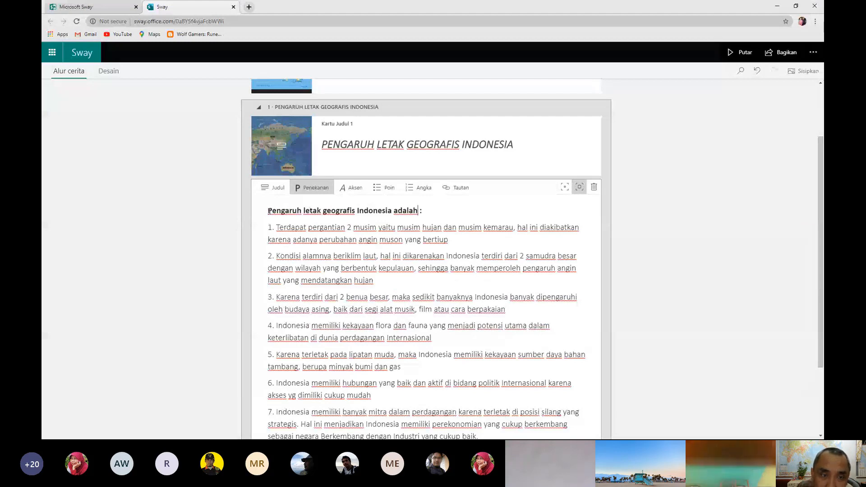
drag(268, 211, 424, 212)
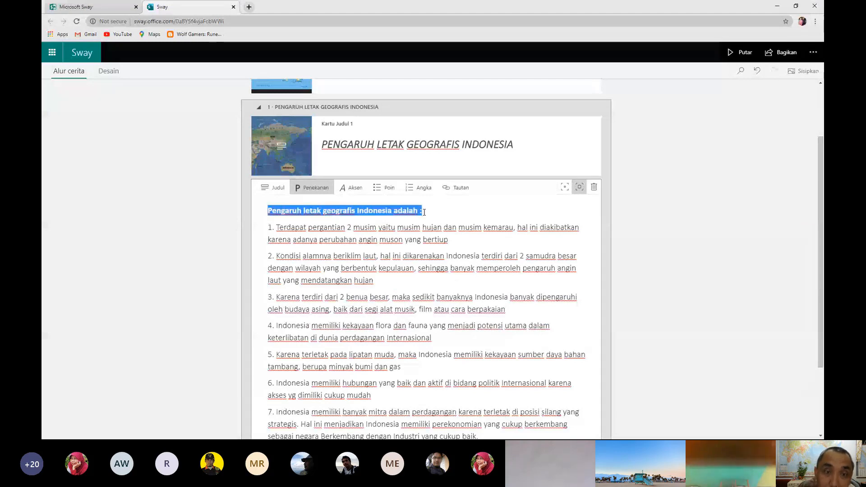
click(468, 210)
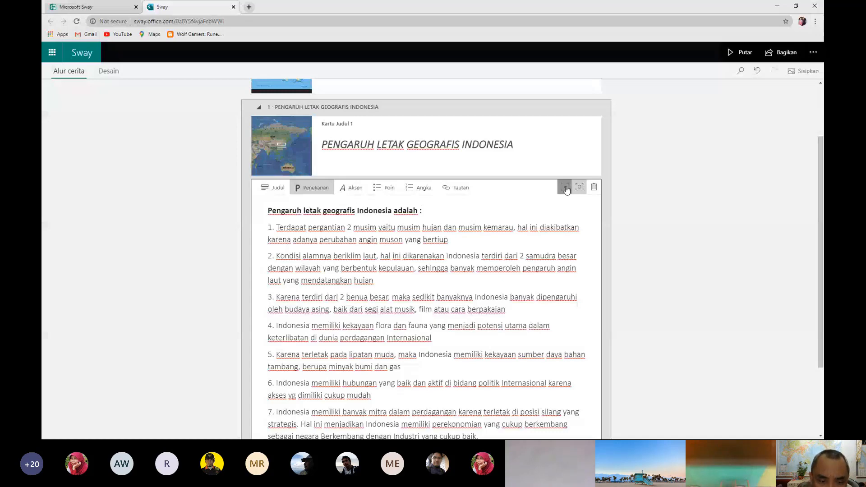
click(566, 188)
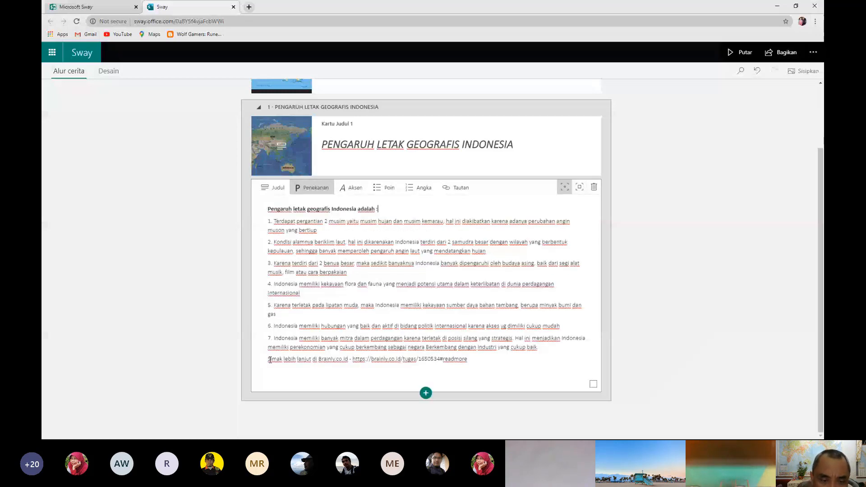
Delete the "Simak lebih lanjut di Brainly.co.id" source line and the empty line it leaves in the text card
drag(270, 360, 468, 359)
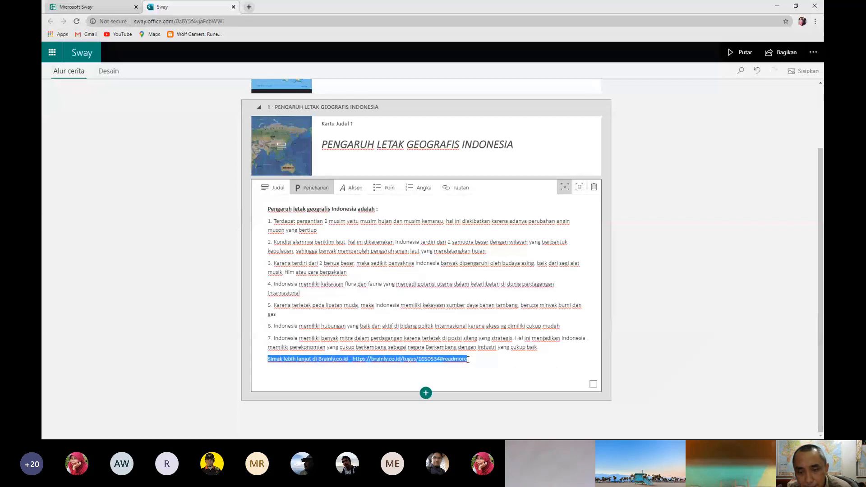
key(BackSpace)
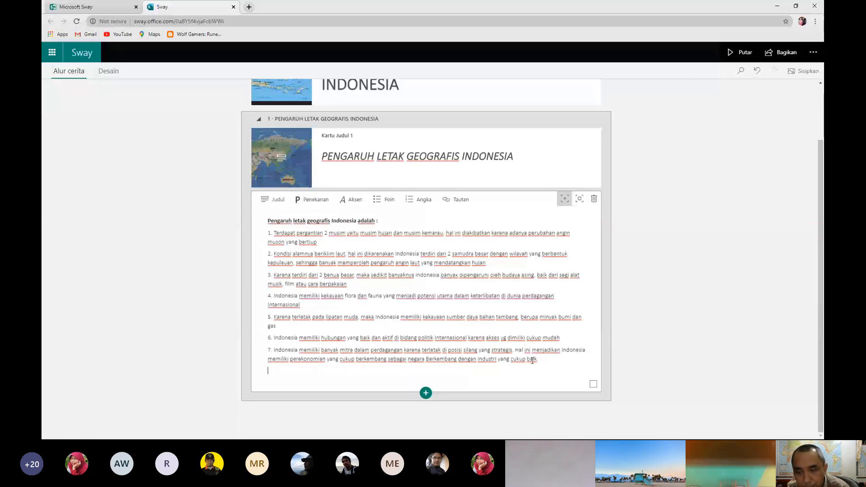
key(BackSpace)
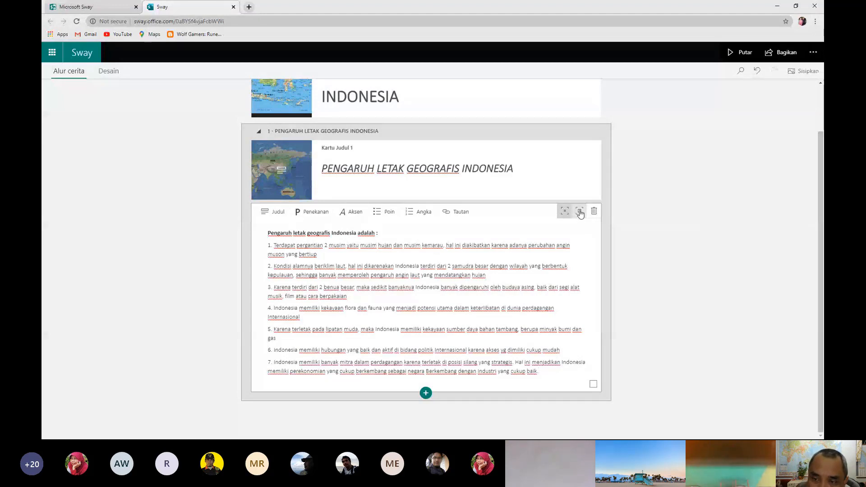
Switch the text card to the larger display and review the opening line and all numbered points
click(580, 211)
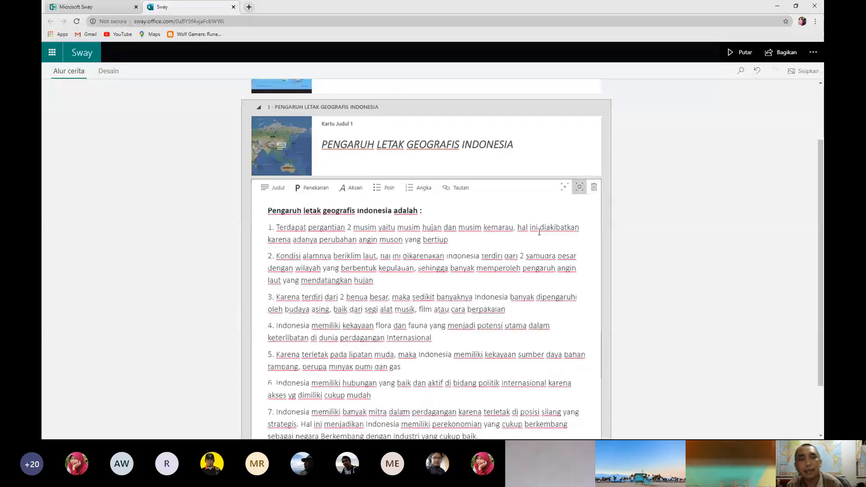
scroll(292, 294, down, 2)
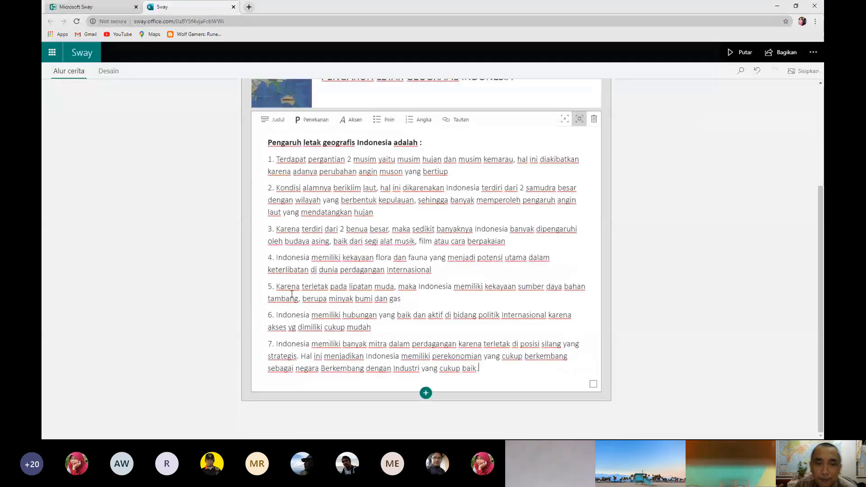
scroll(523, 361, up, 2)
scroll(528, 349, up, 2)
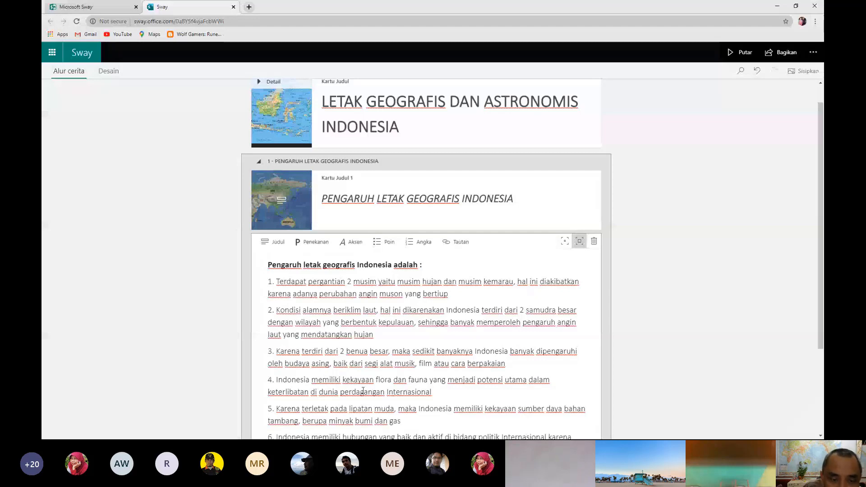
scroll(363, 391, down, 2)
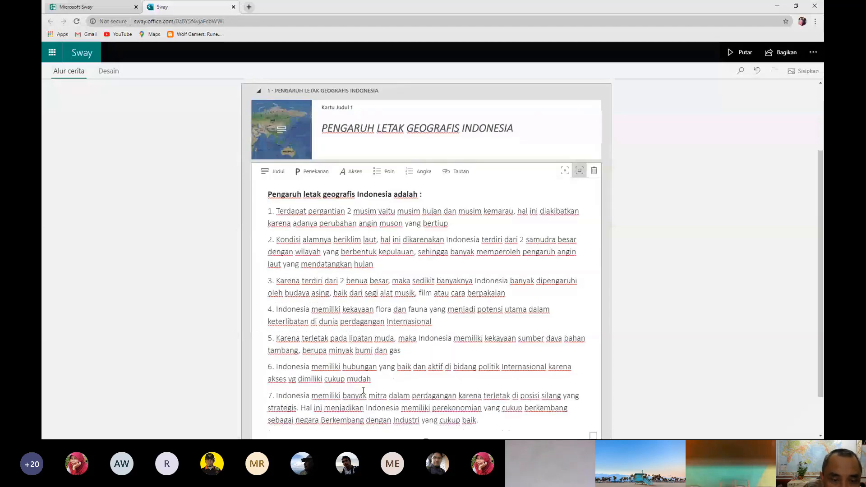
scroll(364, 391, down, 2)
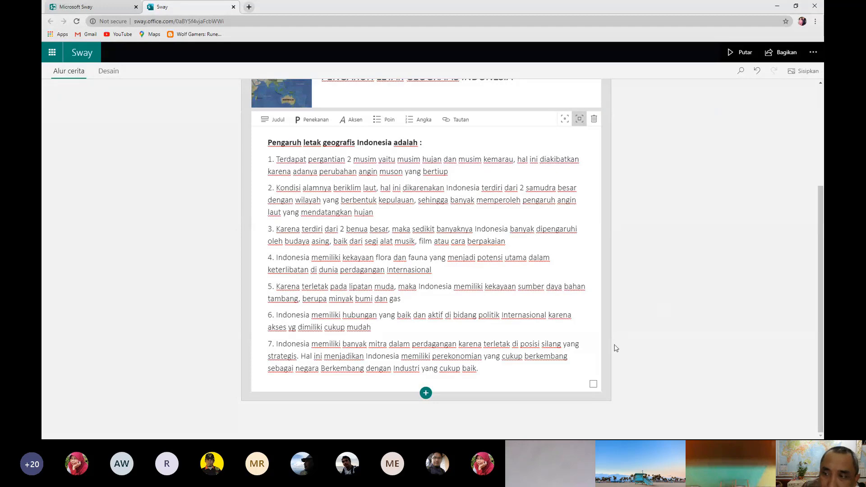
scroll(616, 348, up, 2)
scroll(626, 353, down, 2)
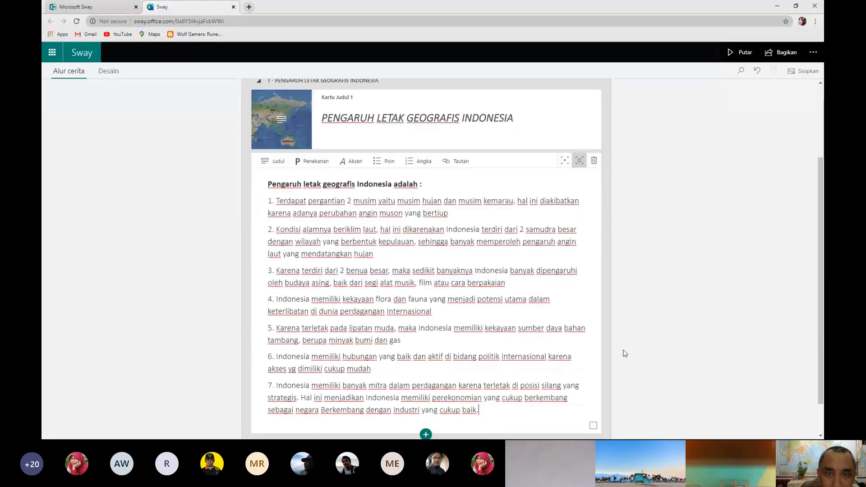
Add a video card below the numbered text card and caption it "VIDEO PENGARUH LETAK GEOGRAFIS INDONESIA"
scroll(626, 353, up, 3)
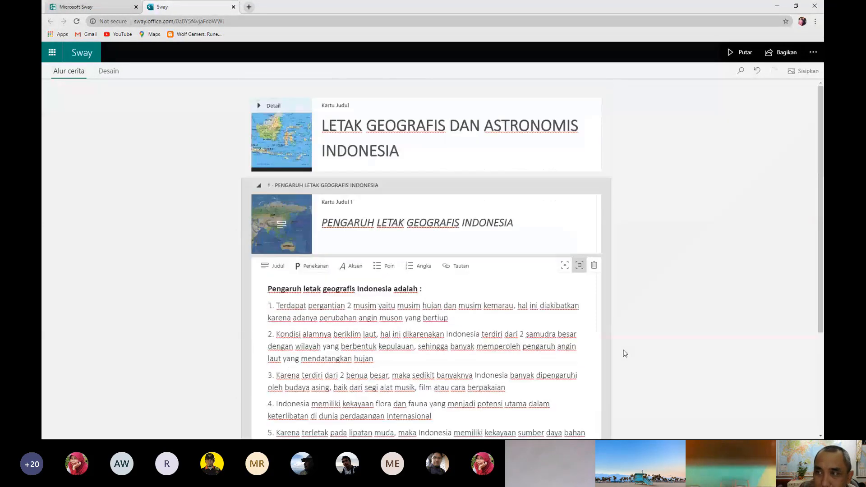
scroll(626, 354, down, 3)
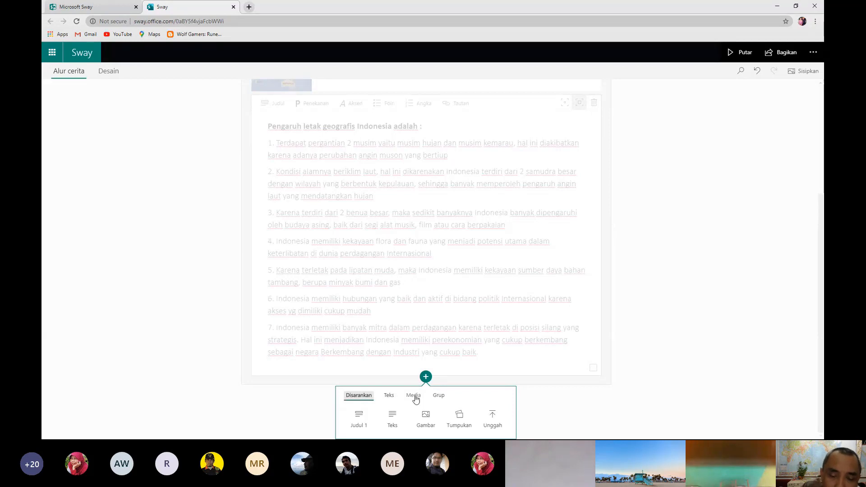
click(414, 396)
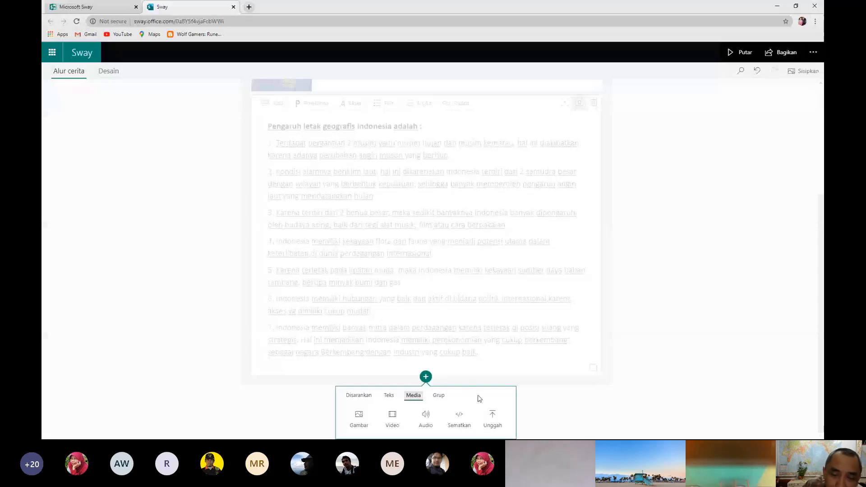
click(393, 420)
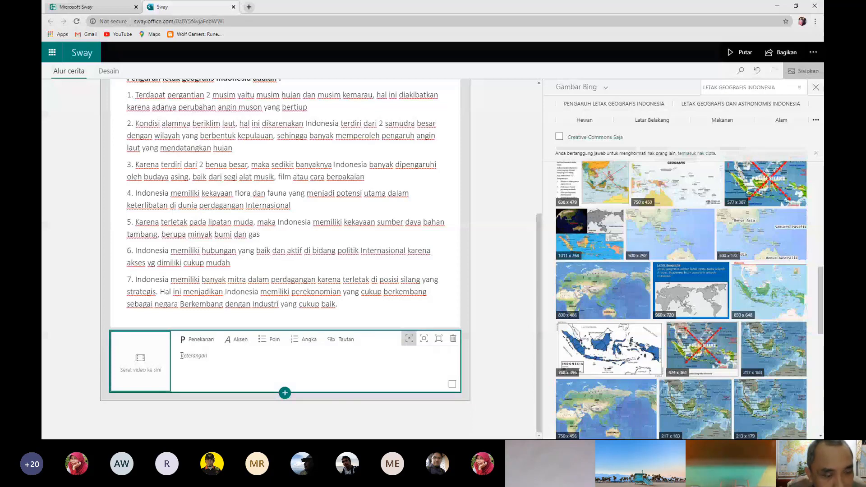
click(286, 371)
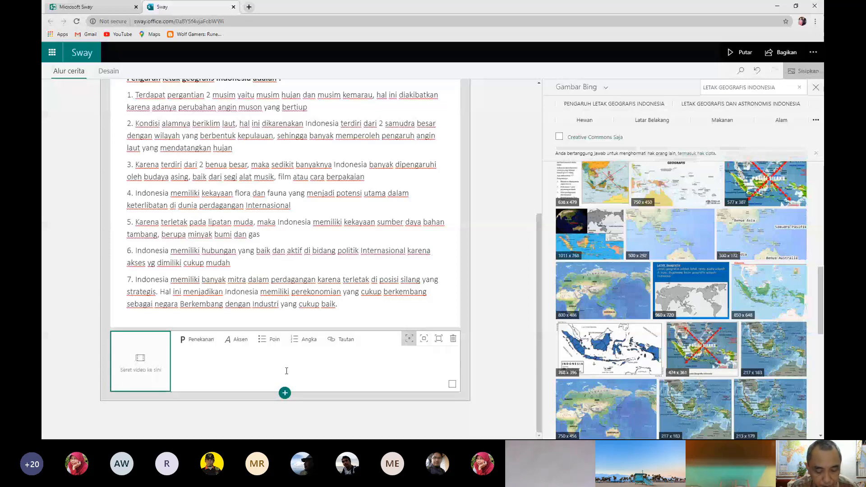
text(VIDEO)
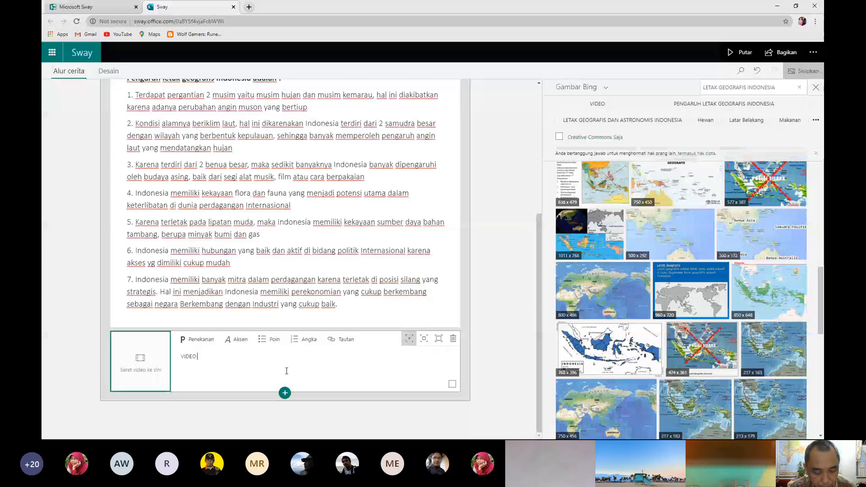
text(PENGARUH LETAK GEOGRAFIS IND)
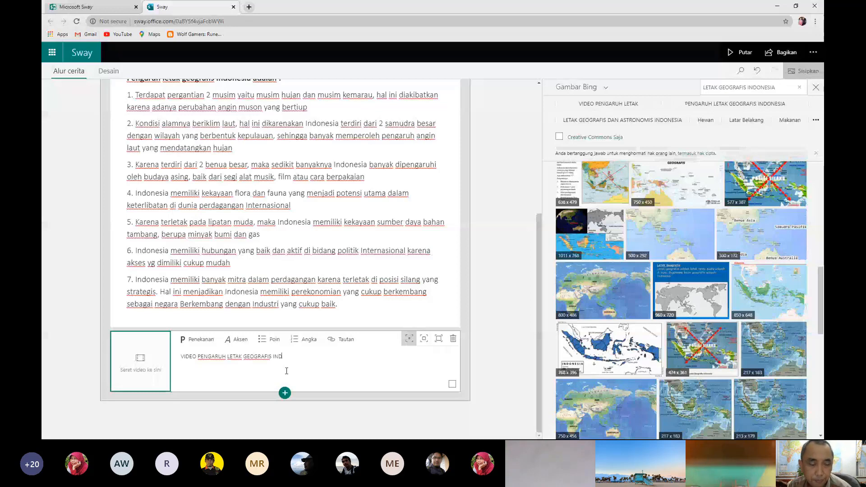
text(ONESIA)
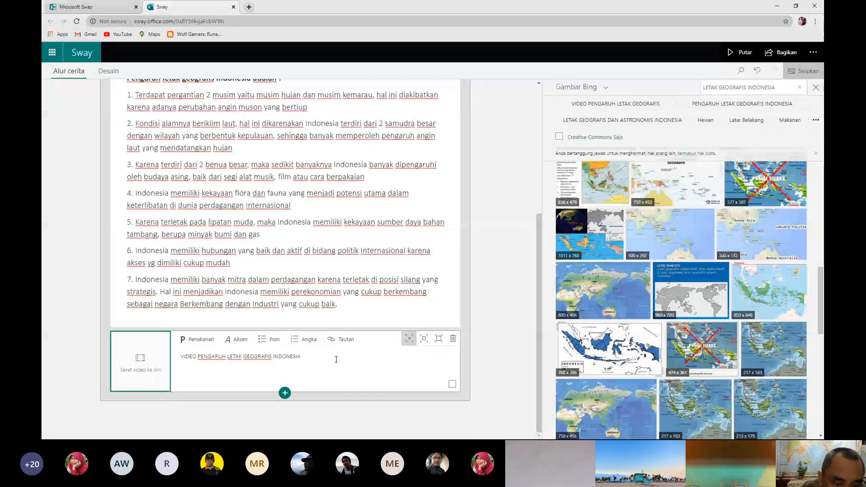
Copy the video card's caption and paste it as the media search text in place of the existing query
drag(181, 357, 285, 359)
key(ctrl+c)
right_click(284, 358)
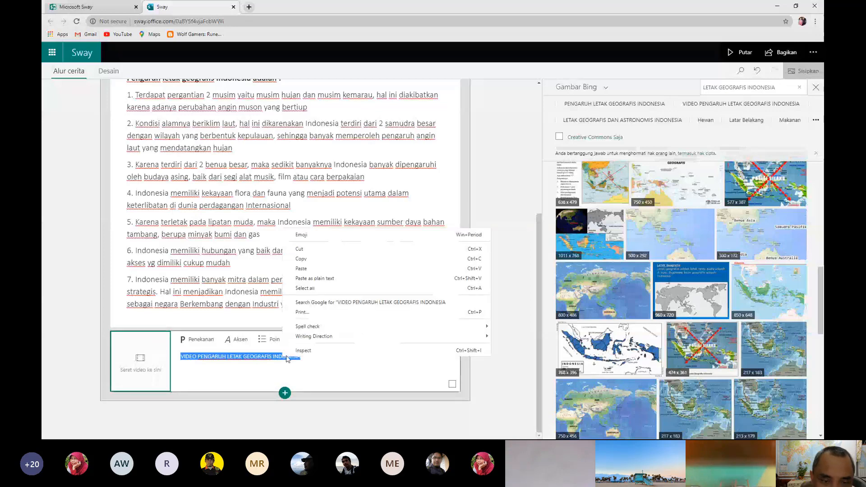
click(301, 258)
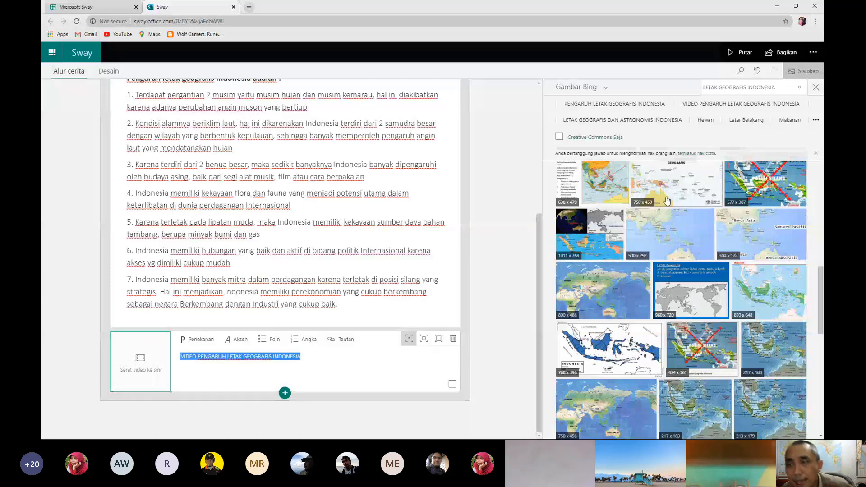
click(705, 86)
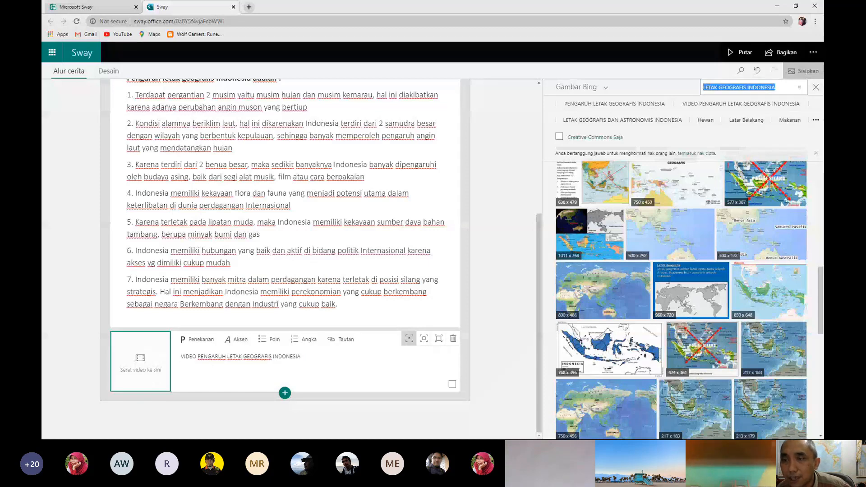
right_click(706, 87)
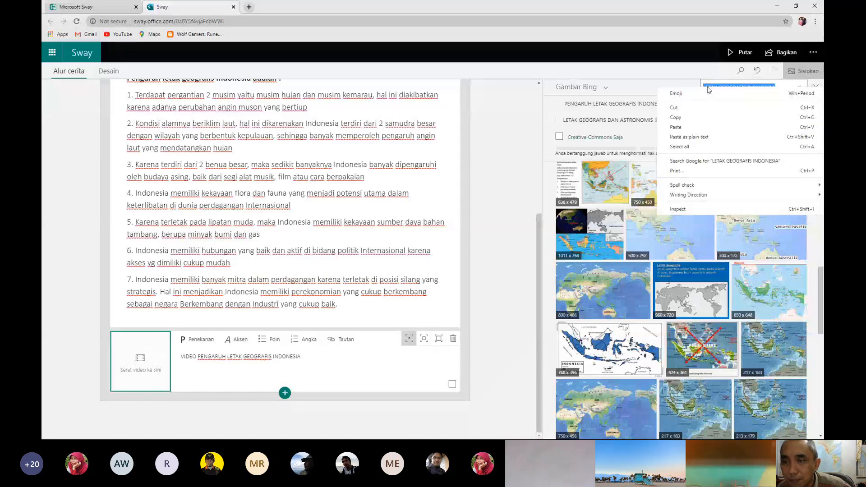
click(677, 128)
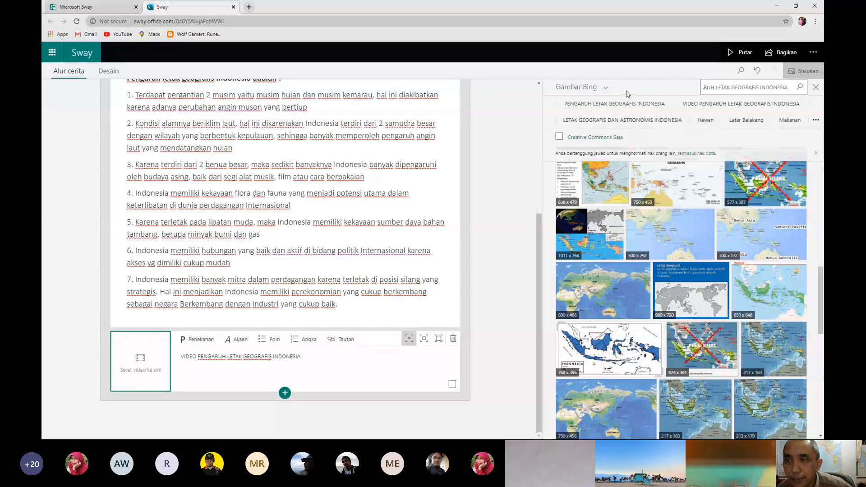
Search YouTube with that text and select the 3:23 video "Letak Geografis Indonesia yang Strategis dan Pengaruhnya"
click(607, 92)
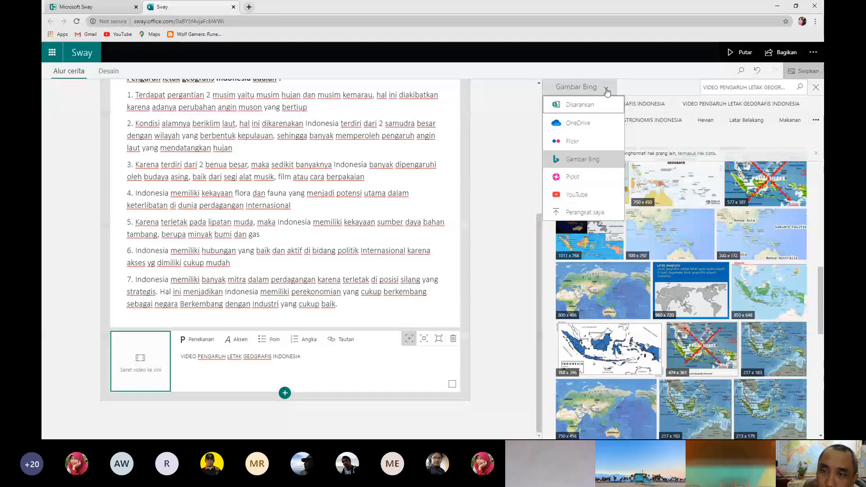
click(573, 196)
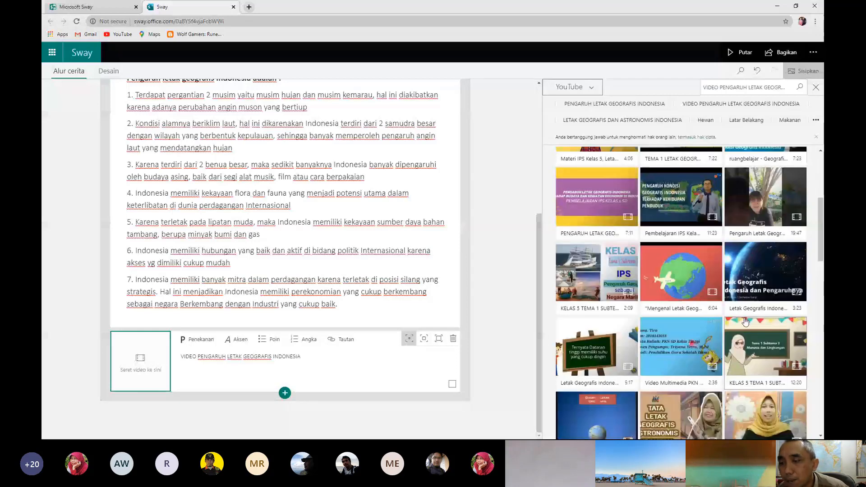
click(802, 246)
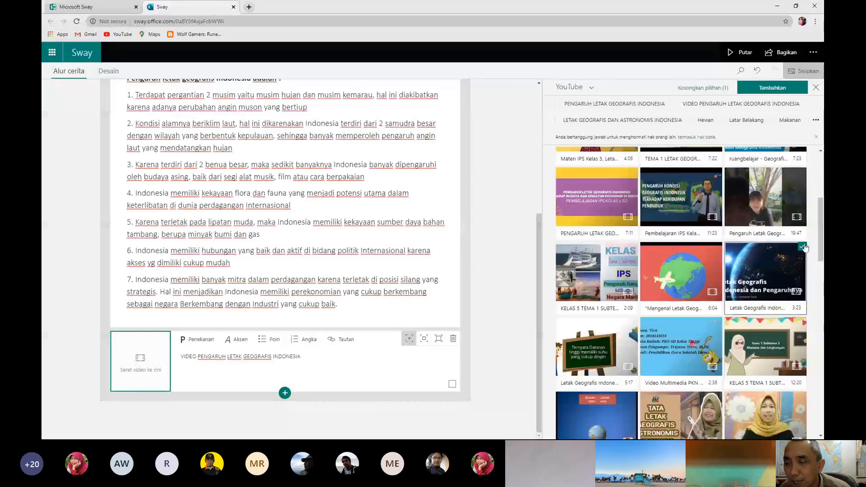
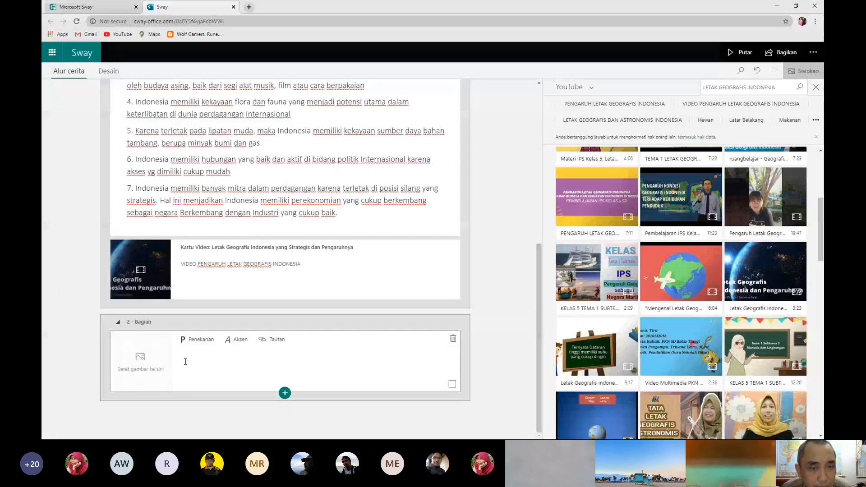
Copy the first section's title "PENGARUH LETAK GEOGRAFIS INDONESIA" into the empty title card of section 2
scroll(186, 361, up, 6)
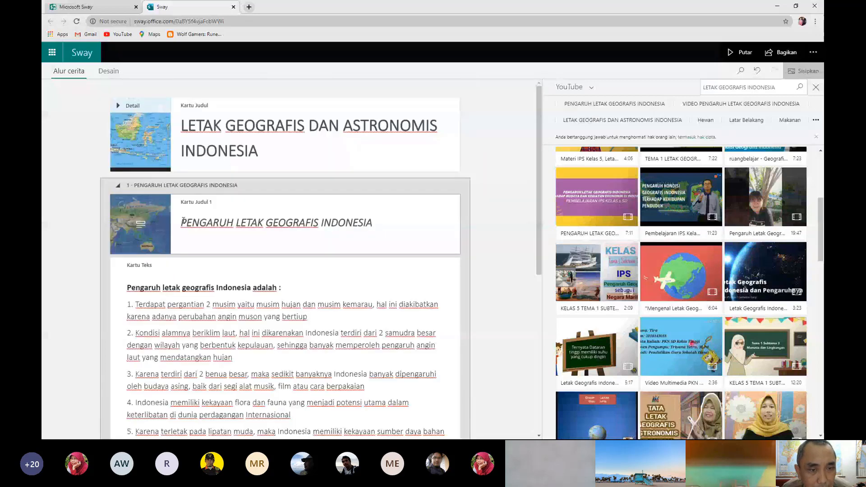
drag(182, 222, 343, 222)
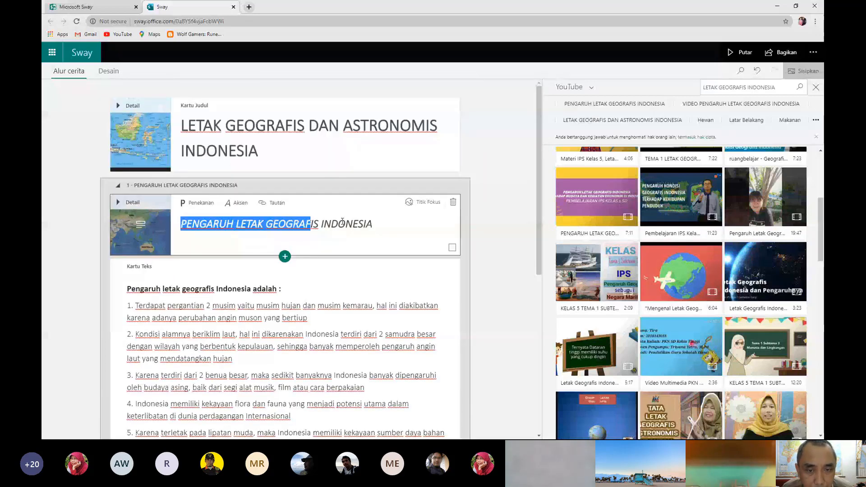
drag(343, 222, 373, 224)
right_click(356, 225)
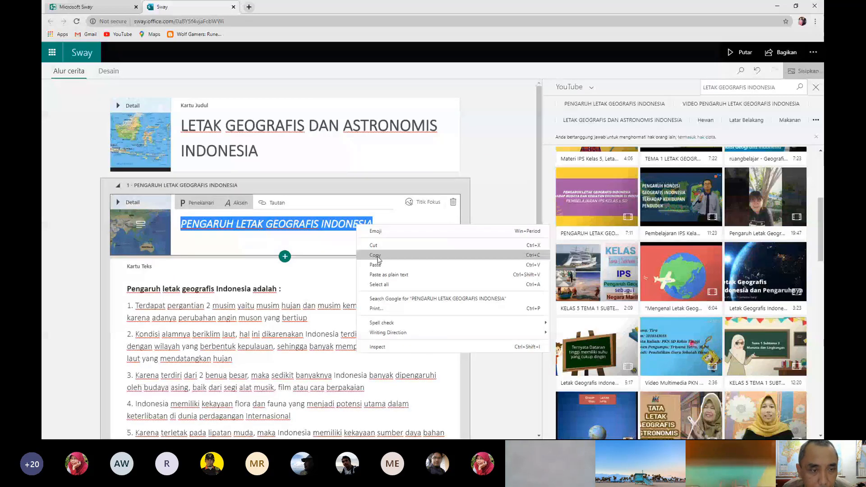
click(378, 260)
scroll(216, 365, down, 7)
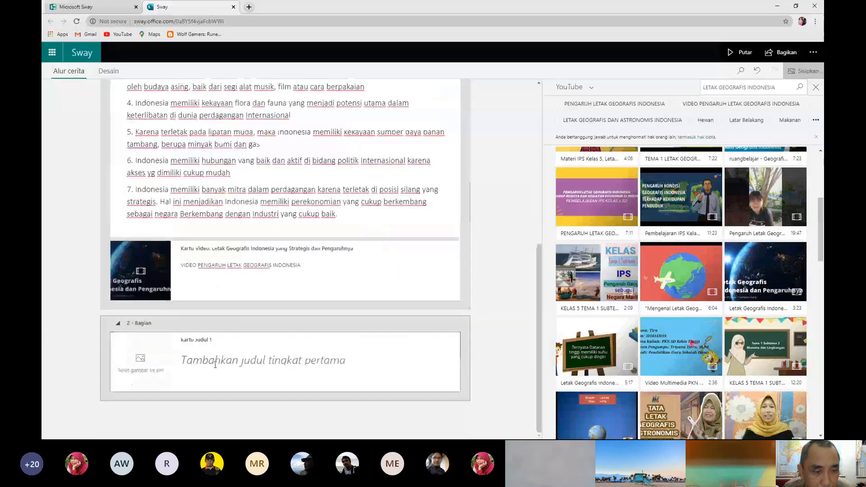
click(192, 365)
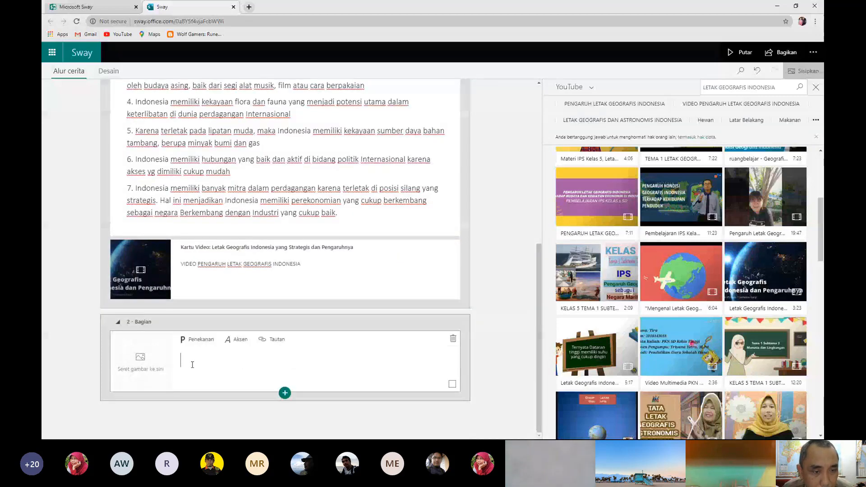
right_click(193, 365)
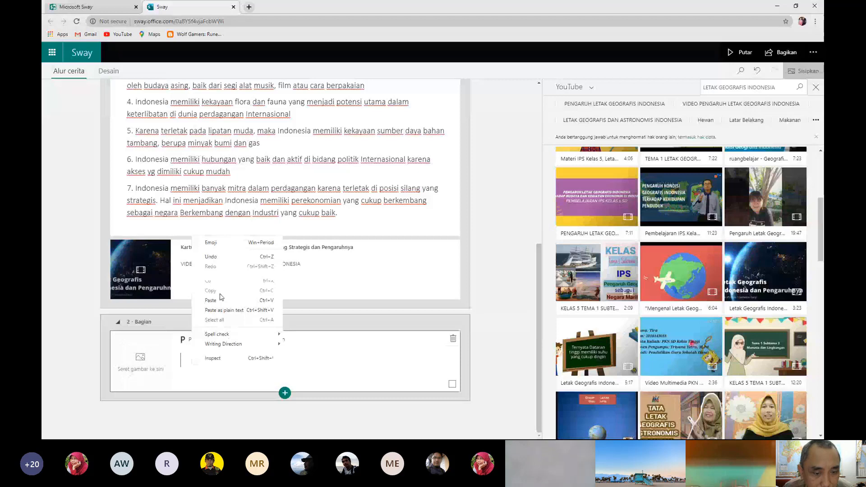
click(221, 300)
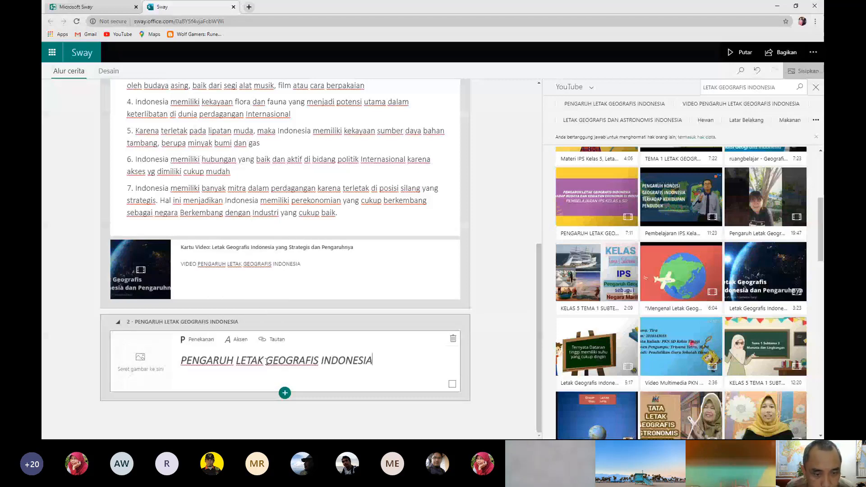
Change "GEOGRAFIS" to "ASTRONOMIS" in section 2's title so it reads "PENGARUH LETAK ASTRONOMIS INDONESIA"
click(266, 361)
key(Delete)
key(Delete)
key(Delete)
key(Delete)
key(Delete)
key(Delete)
key(Delete)
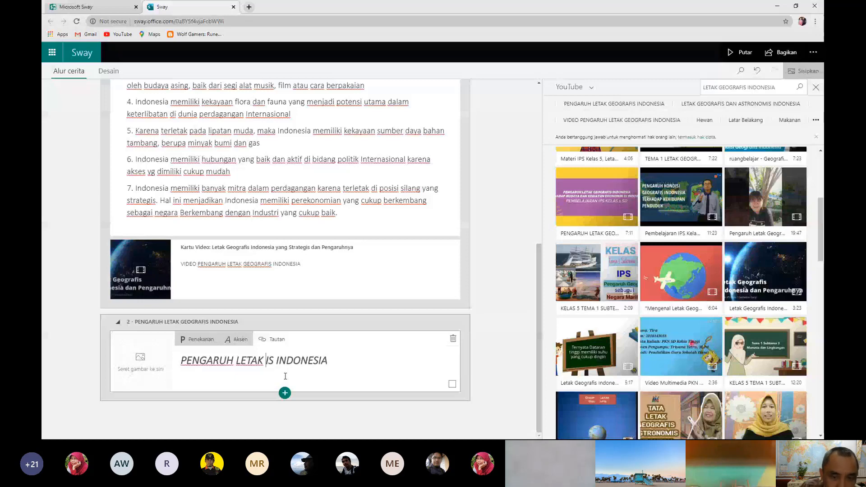
text(ASTRONOM)
Copy section 2's full title and paste it as the new media search text
key(ctrl+a)
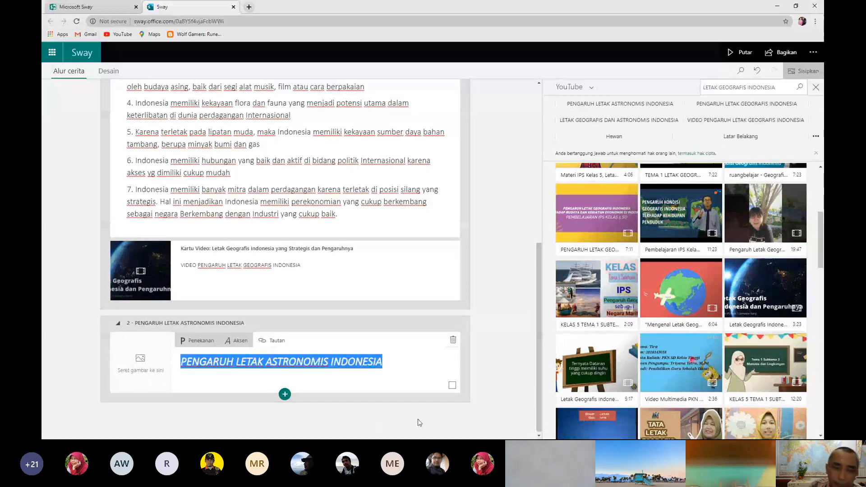
scroll(373, 420, up, 1)
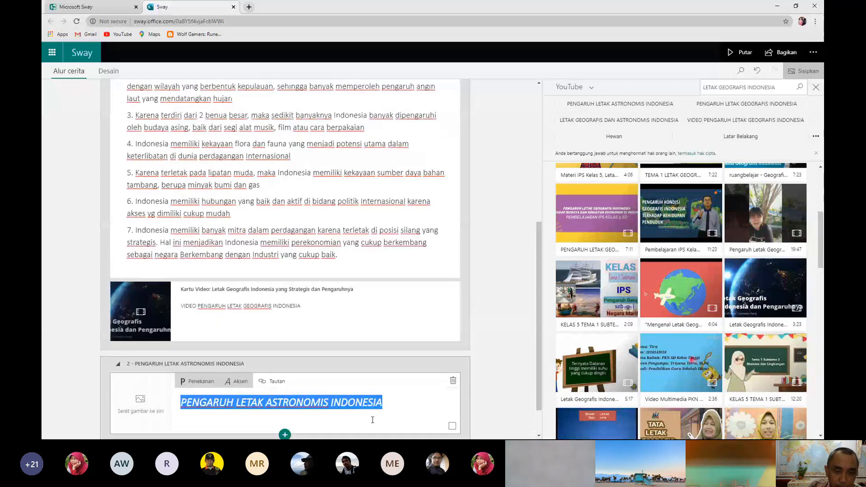
right_click(274, 403)
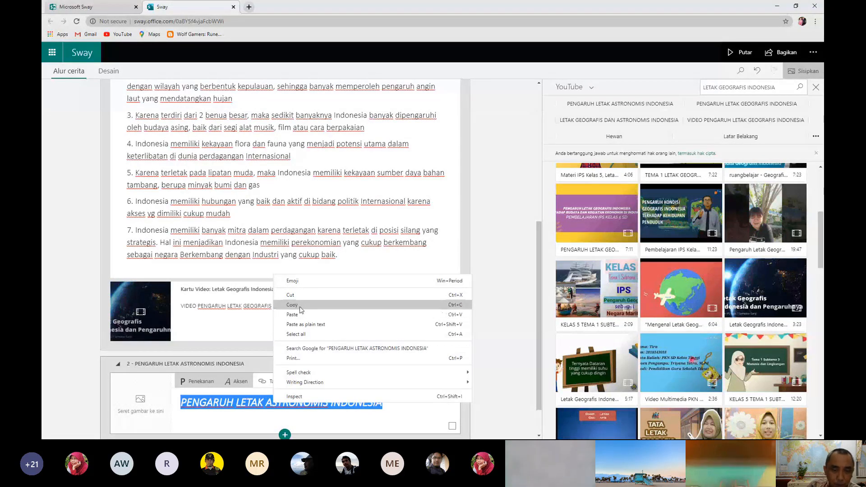
click(300, 310)
scroll(215, 349, down, 1)
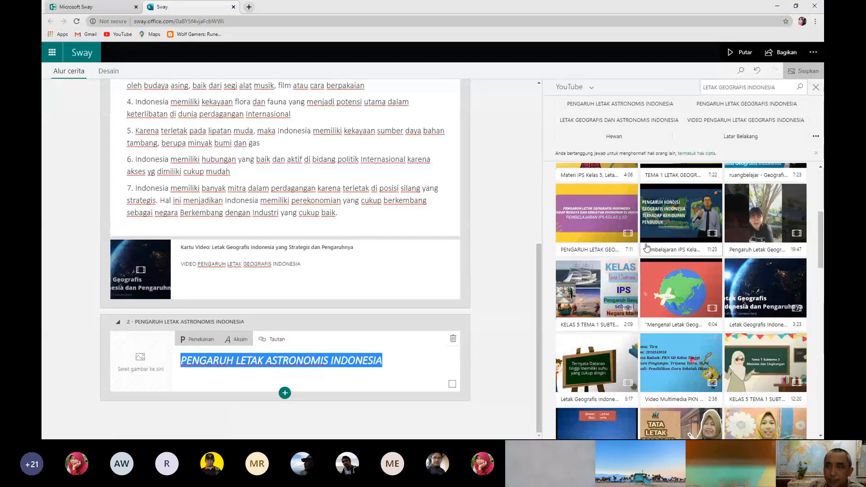
click(711, 89)
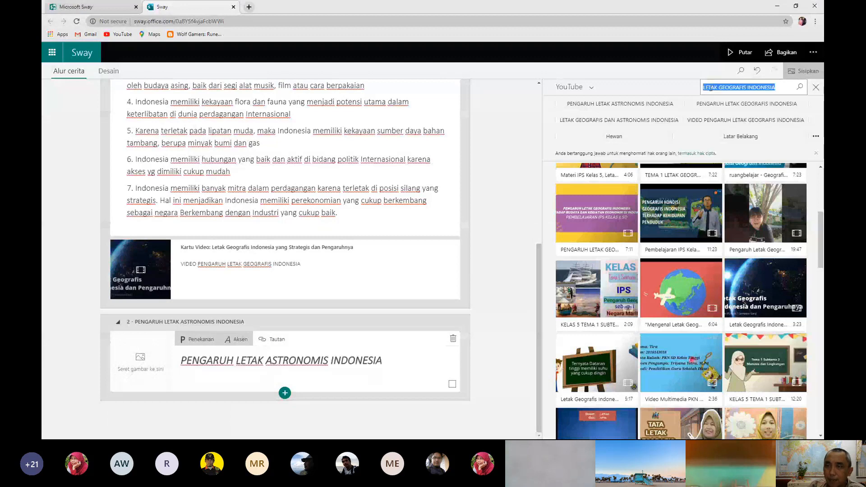
right_click(711, 88)
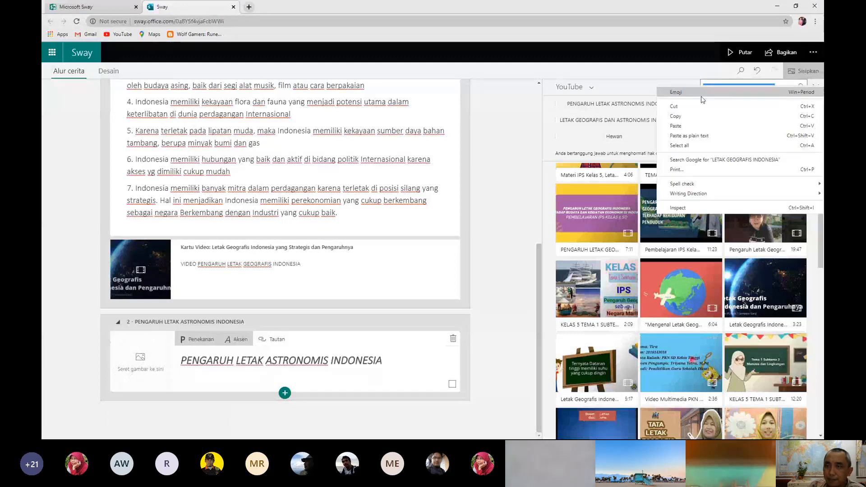
click(681, 126)
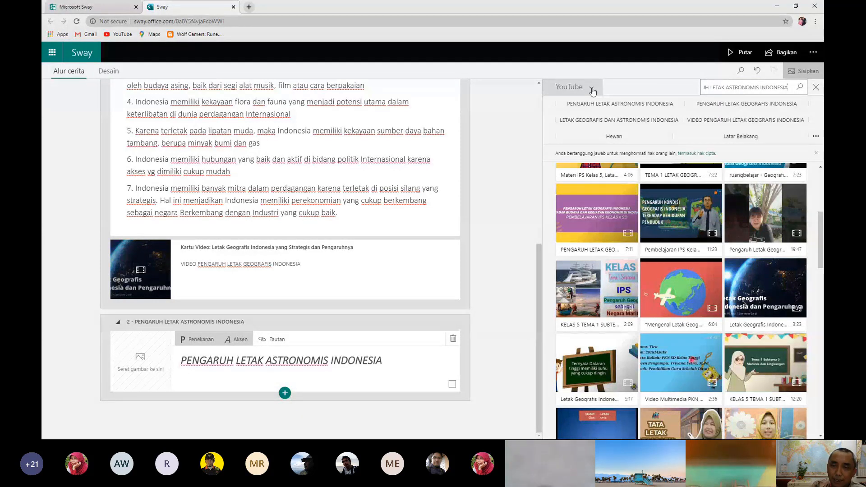
Search Bing images for "PENGARUH LETAK ASTRONOMIS INDONESIA" without the Creative Commons restriction
click(592, 90)
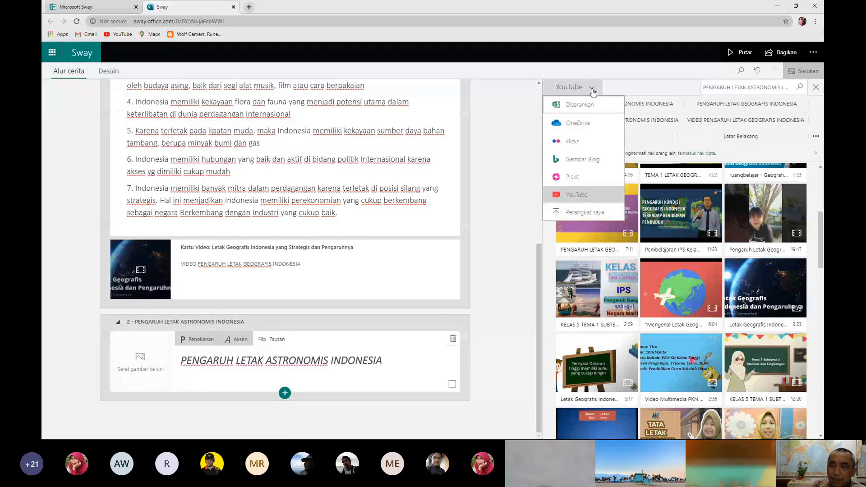
click(591, 162)
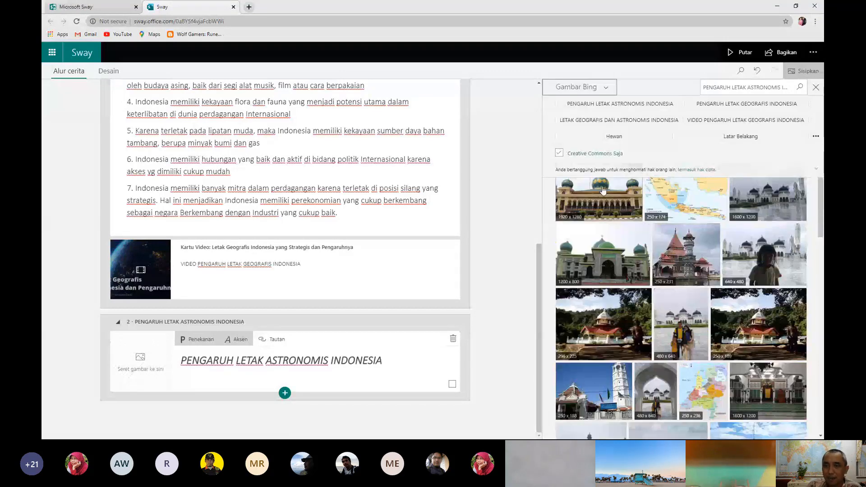
click(560, 155)
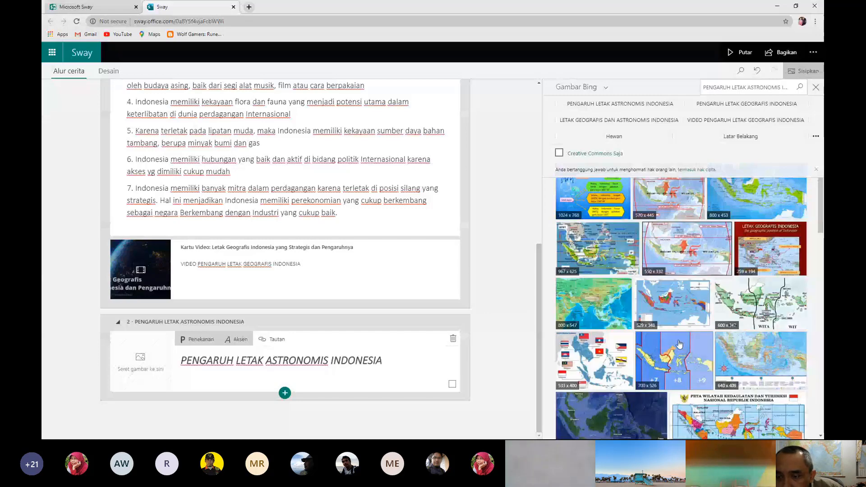
Set the WIB/WITA/WIT time-zone map as the image of section 2's title card and mark the entire image as important
scroll(679, 344, down, 3)
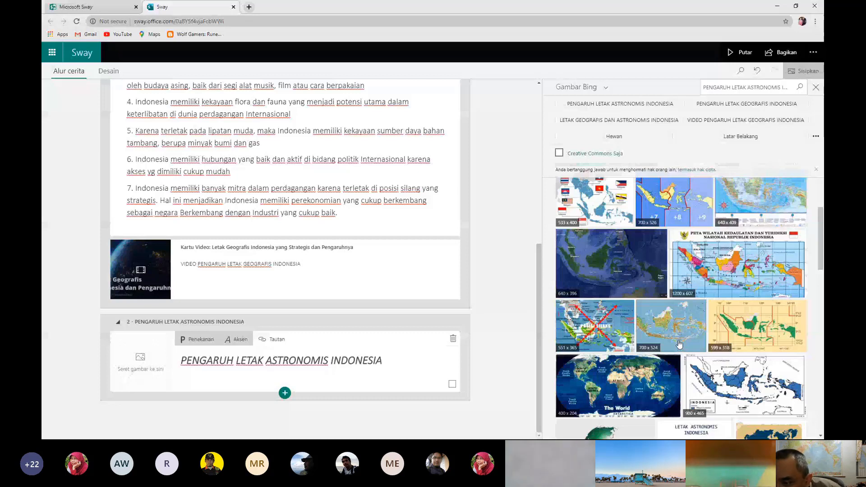
scroll(719, 323, up, 1)
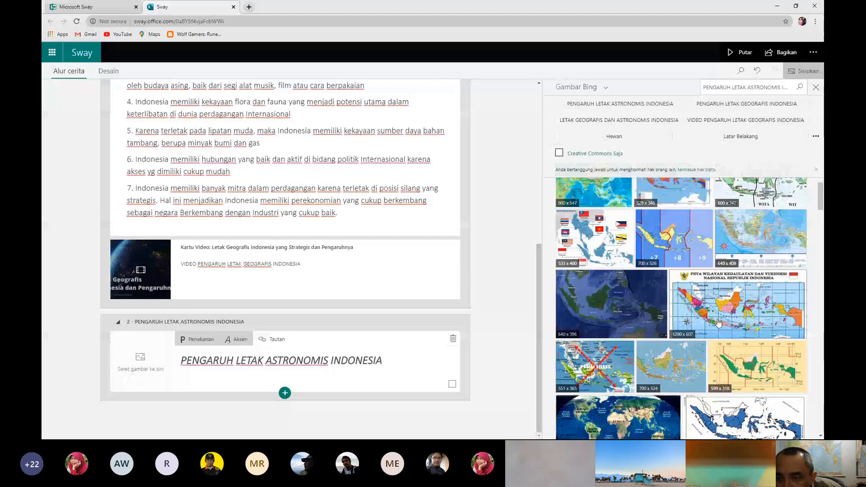
scroll(718, 323, up, 2)
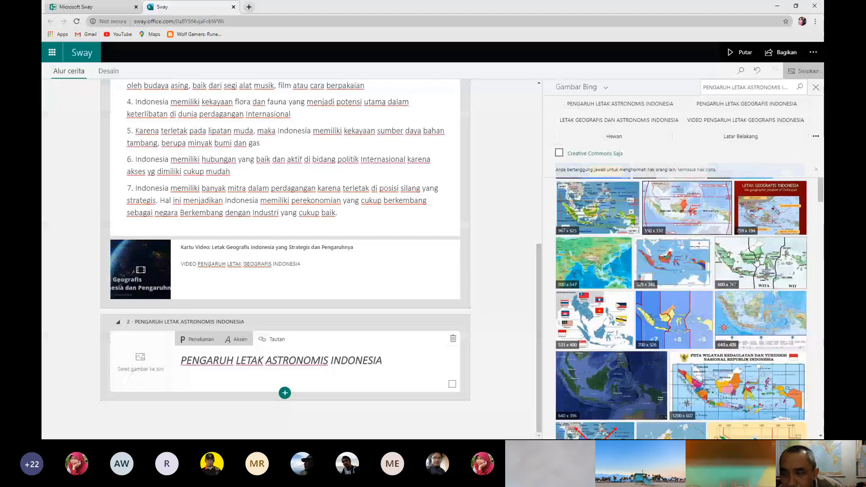
drag(756, 262, 153, 348)
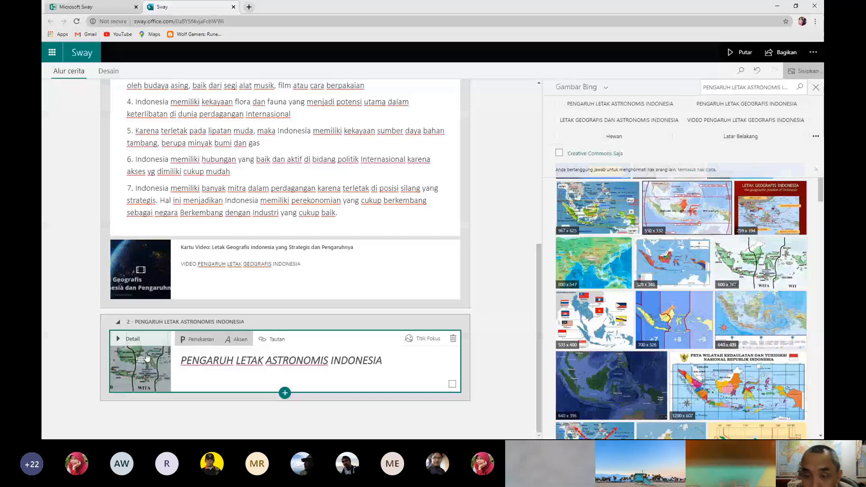
click(147, 358)
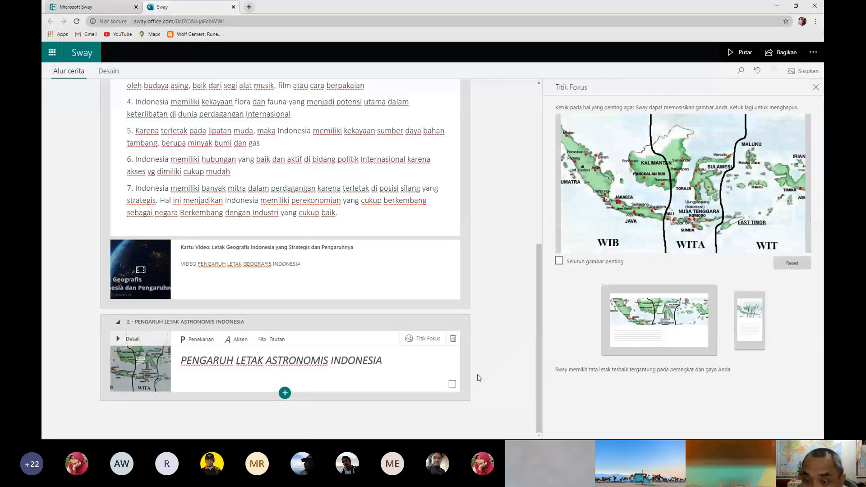
click(560, 262)
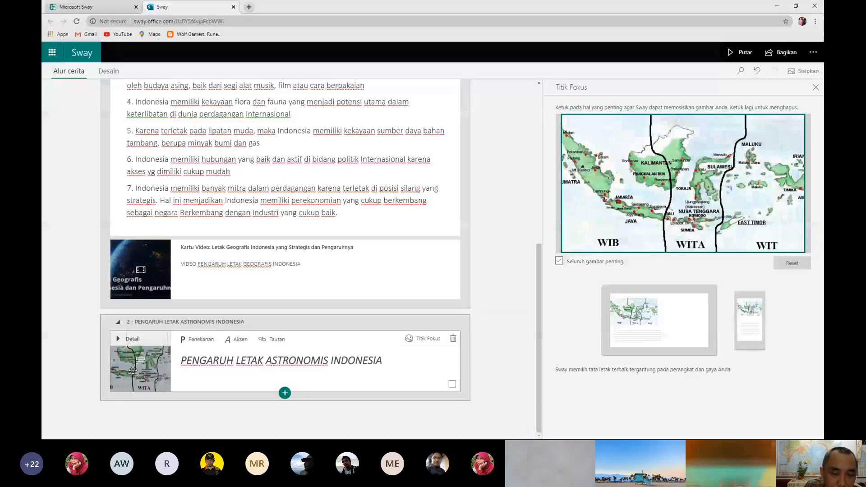
Add an empty text card below the title card of section 2, "PENGARUH LETAK ASTRONOMIS INDONESIA"
click(286, 393)
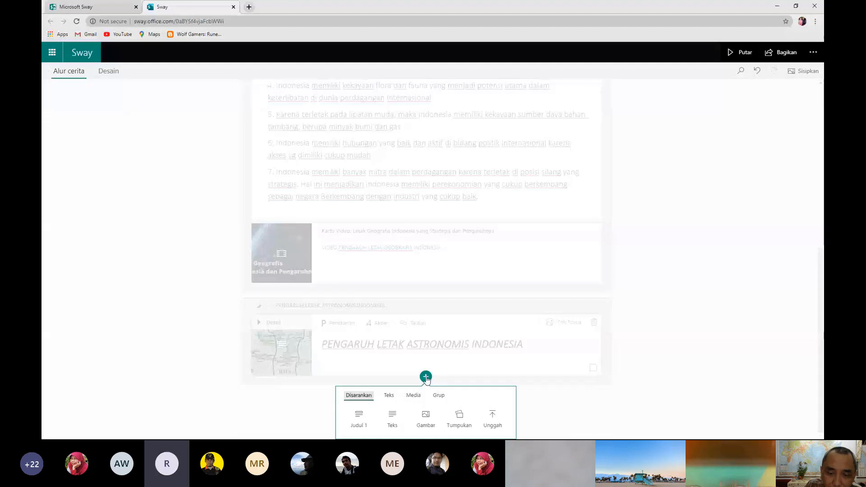
click(394, 419)
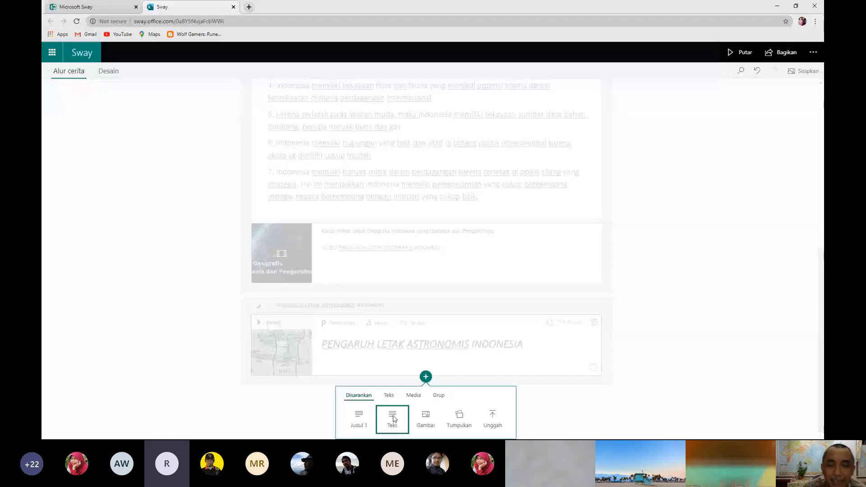
click(393, 419)
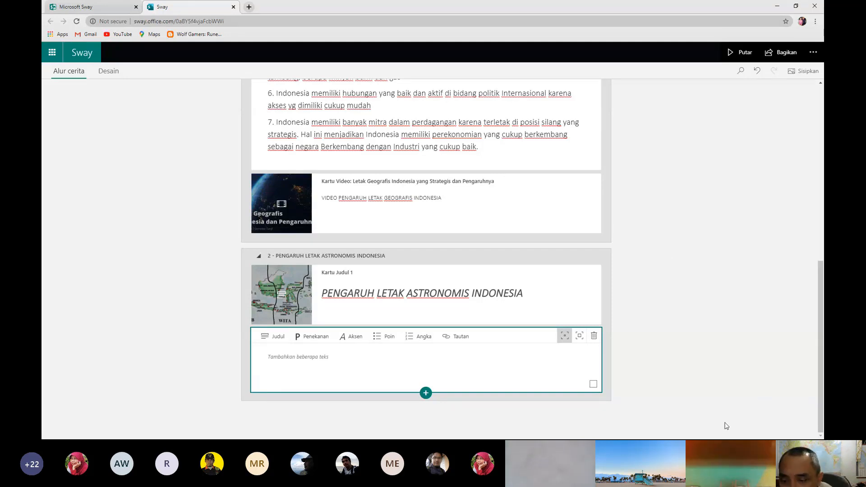
click(732, 394)
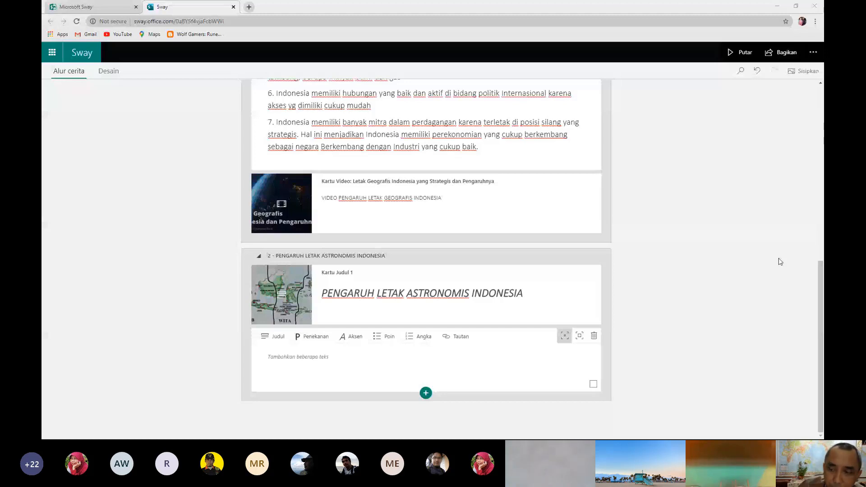
click(752, 230)
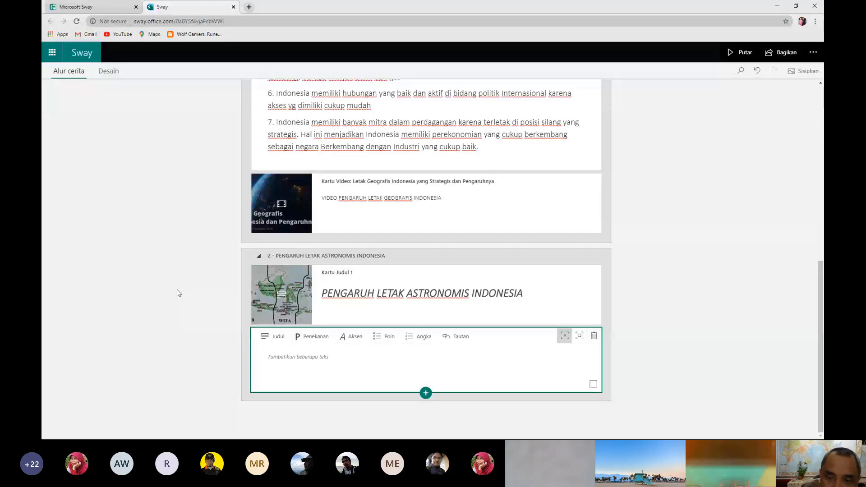
click(177, 293)
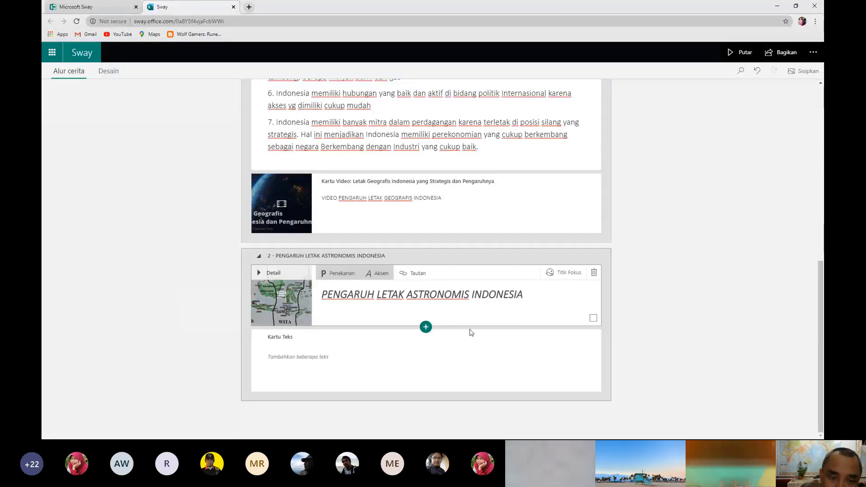
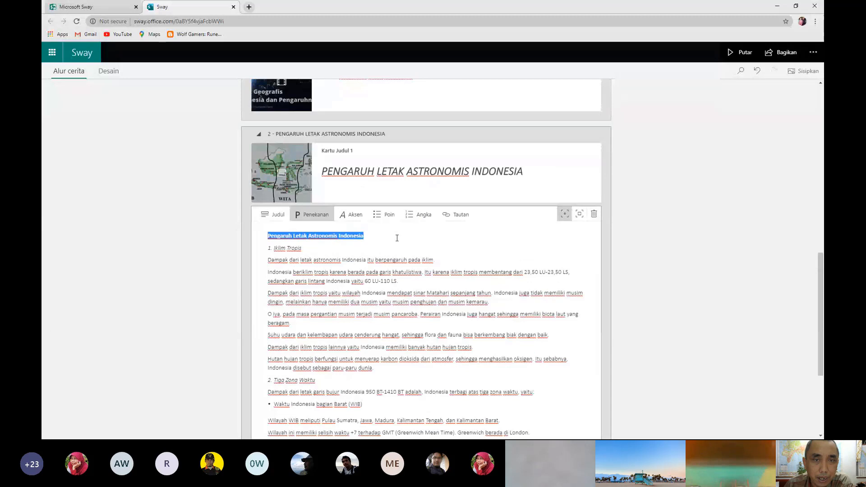
Deselect the heading in section 2's text card and switch the card to the larger text display
click(398, 237)
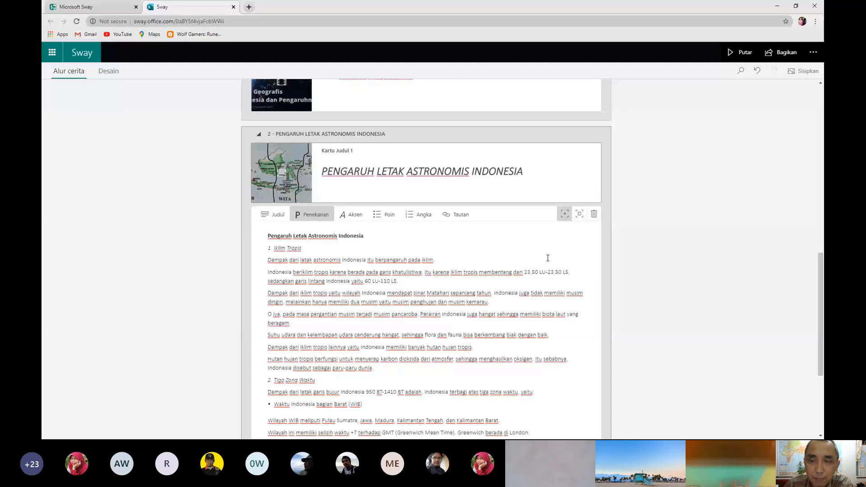
click(580, 215)
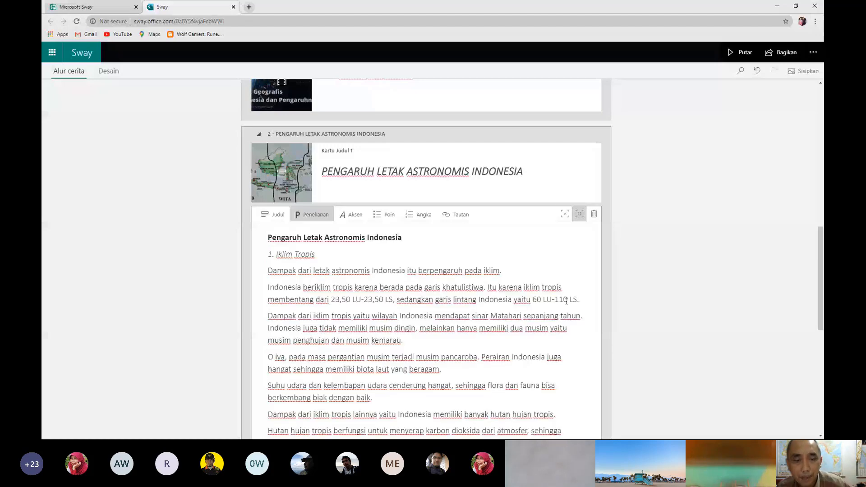
scroll(567, 301, down, 10)
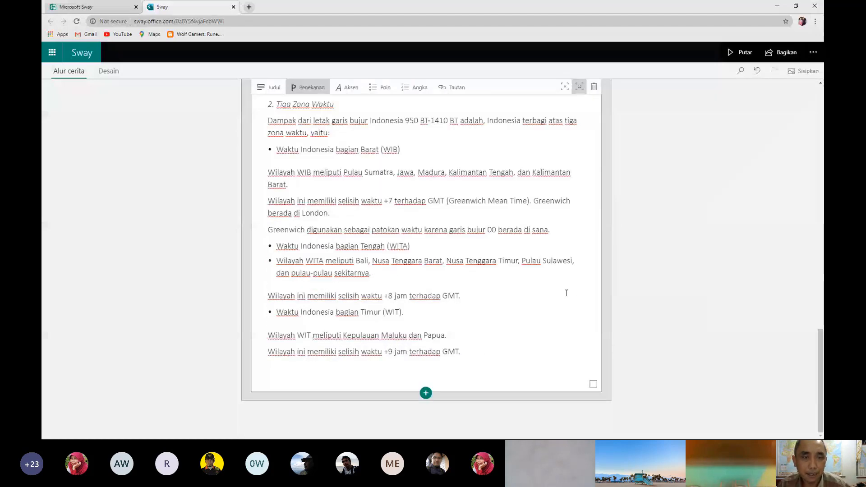
scroll(568, 289, up, 12)
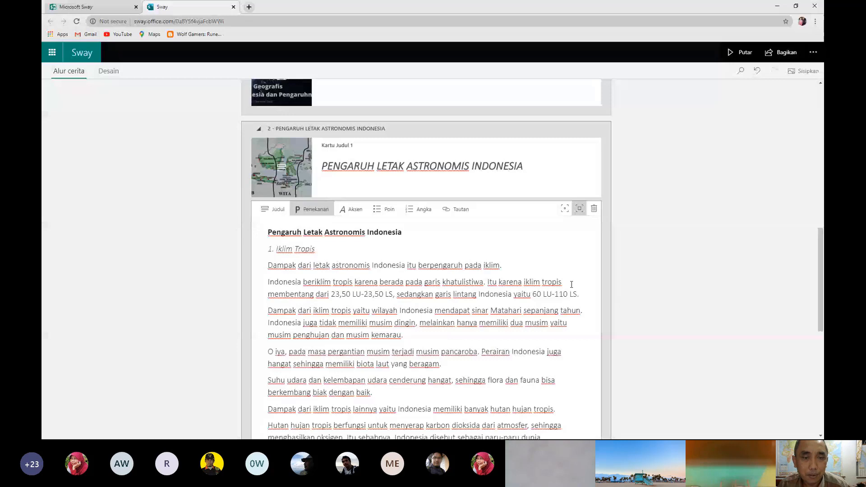
Review section 2's text from the heading and "Iklim Tropis" through "Tiga Zona Waktu" to the last WIT lines
scroll(572, 284, up, 1)
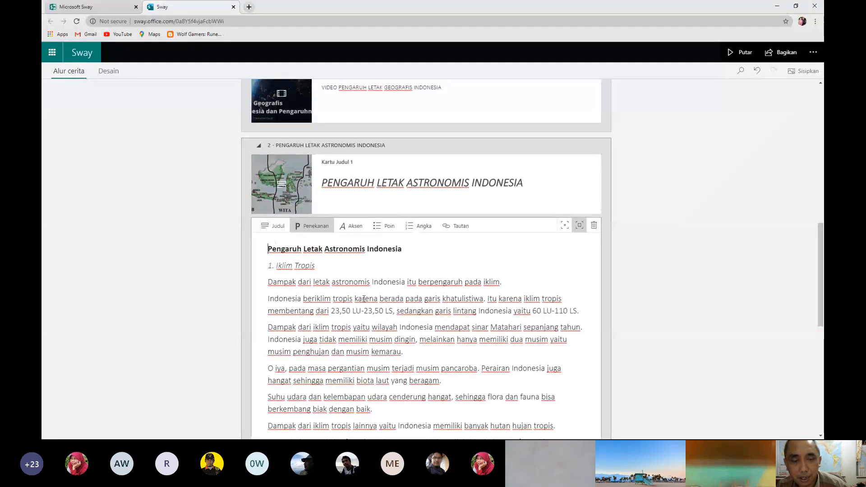
scroll(446, 298, down, 4)
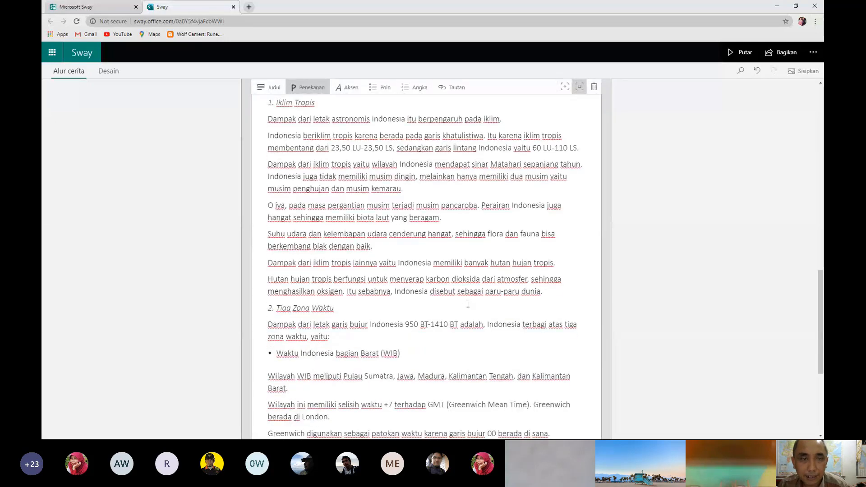
scroll(468, 304, up, 2)
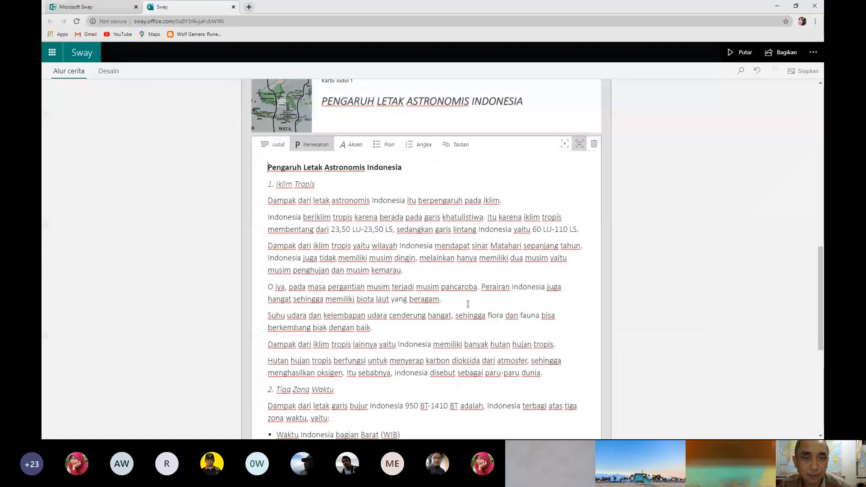
scroll(468, 305, down, 2)
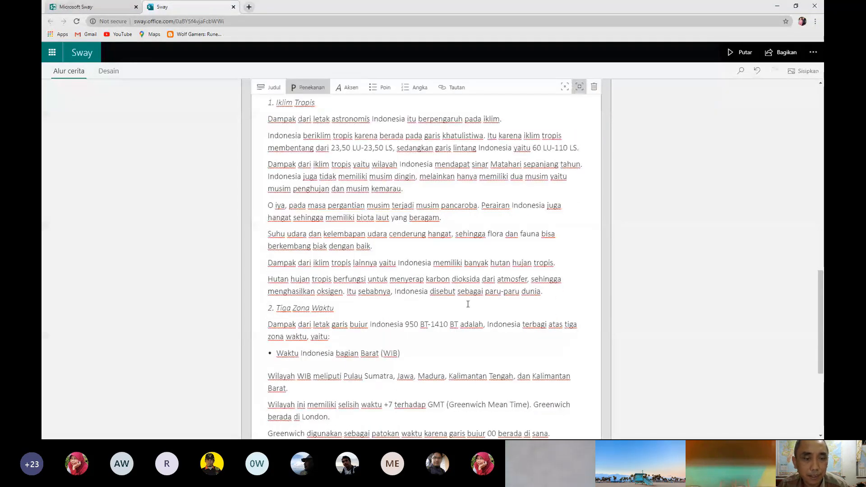
scroll(468, 305, down, 3)
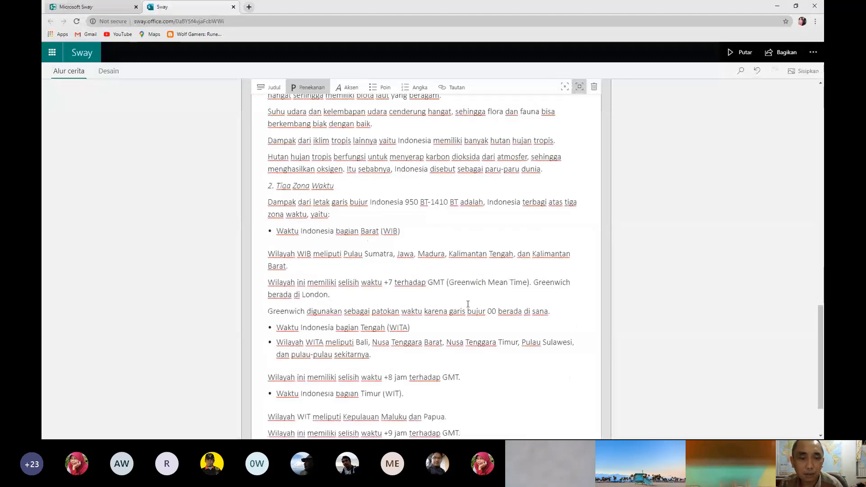
scroll(468, 304, down, 2)
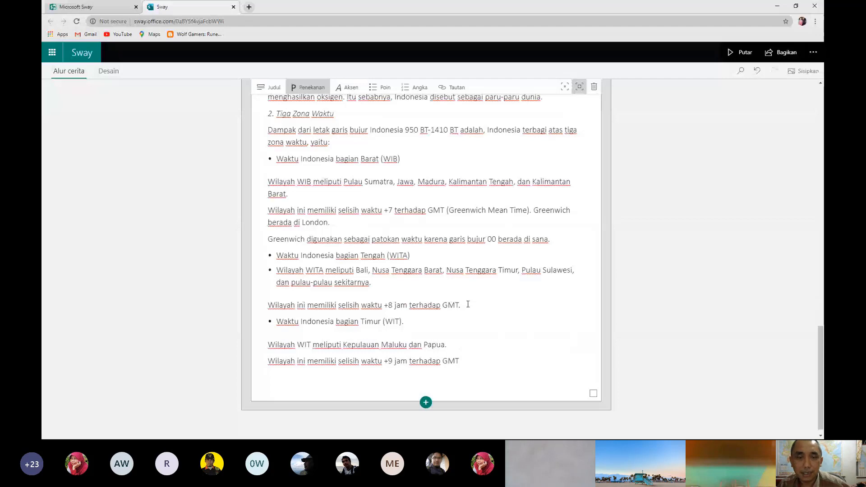
key(ctrl+Home)
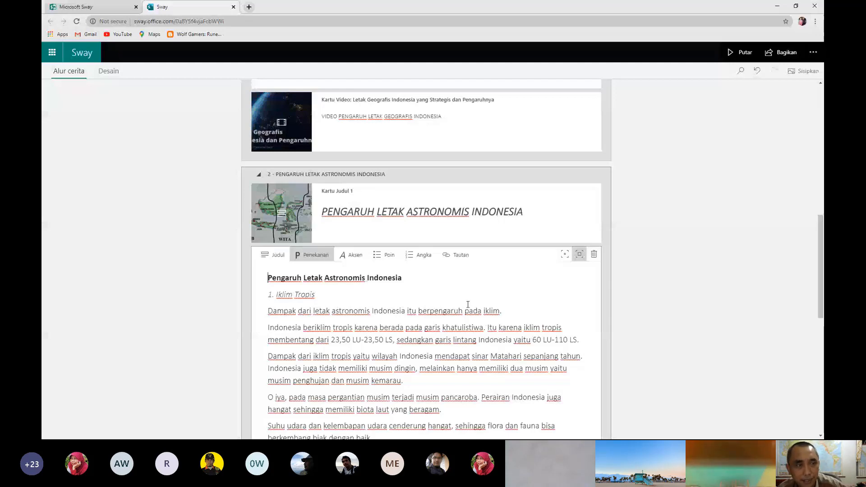
key(ctrl+End)
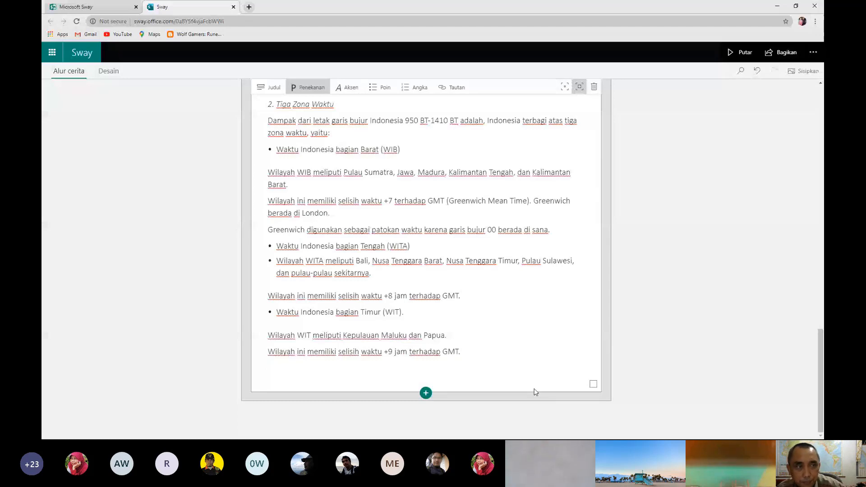
key(ctrl+Home)
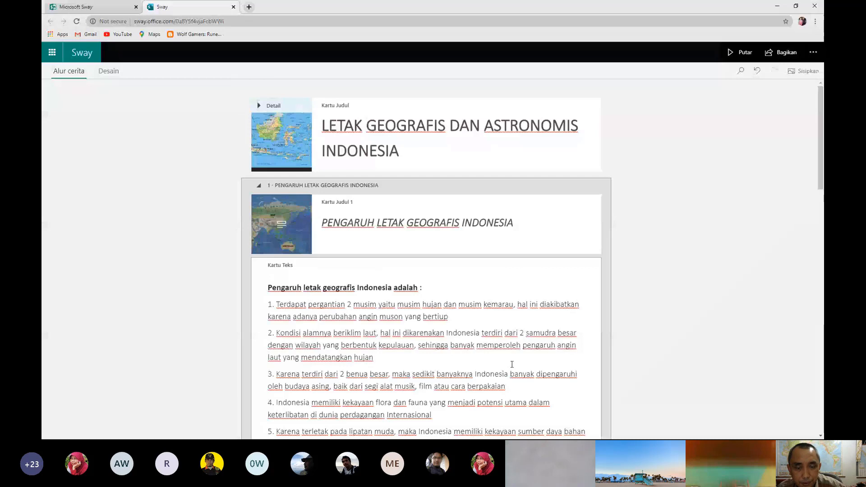
key(ctrl+End)
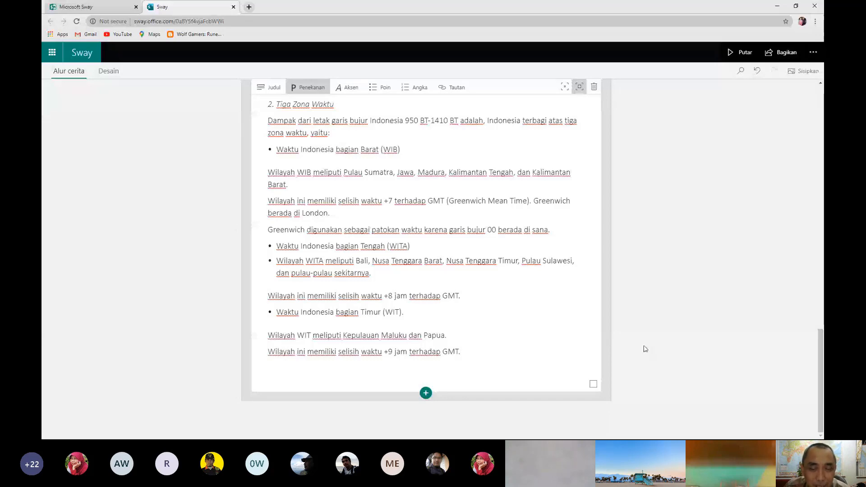
scroll(647, 348, up, 5)
scroll(646, 342, up, 4)
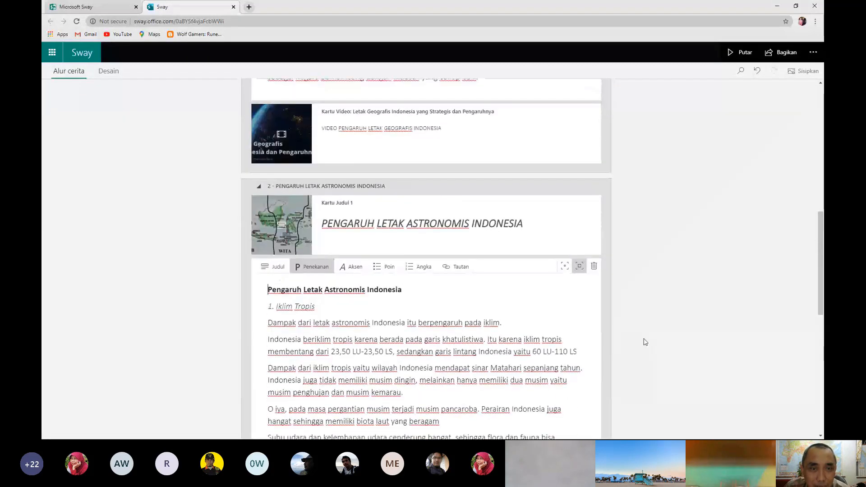
scroll(645, 342, down, 1)
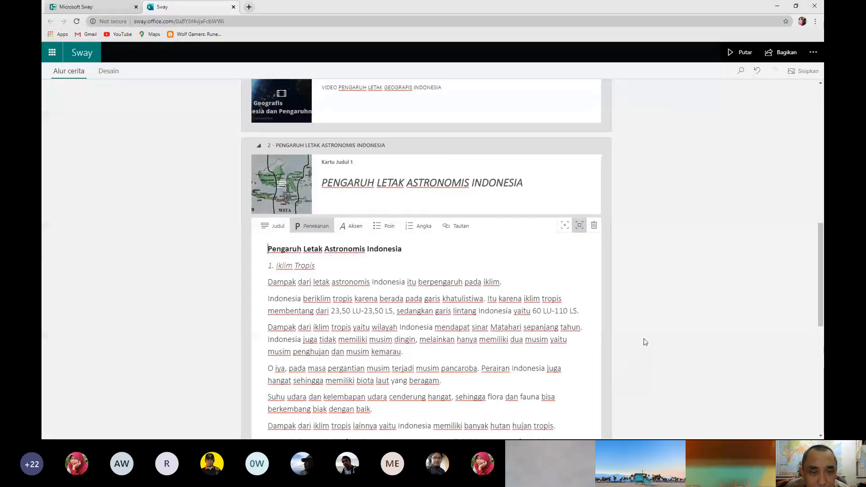
scroll(645, 342, down, 3)
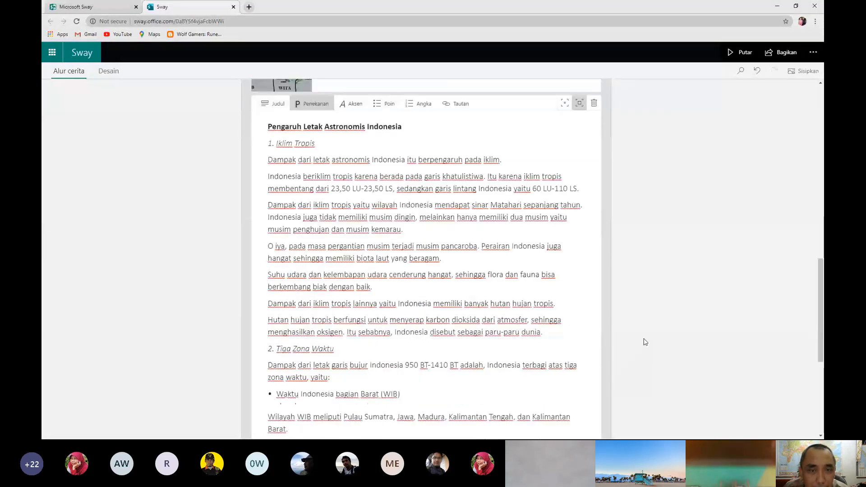
scroll(644, 340, up, 1)
scroll(658, 348, down, 2)
scroll(651, 337, down, 2)
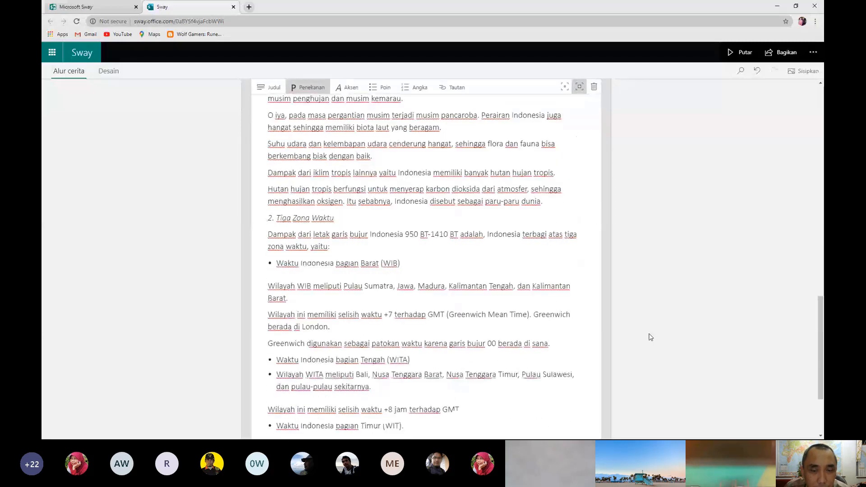
scroll(650, 336, down, 3)
scroll(650, 333, up, 2)
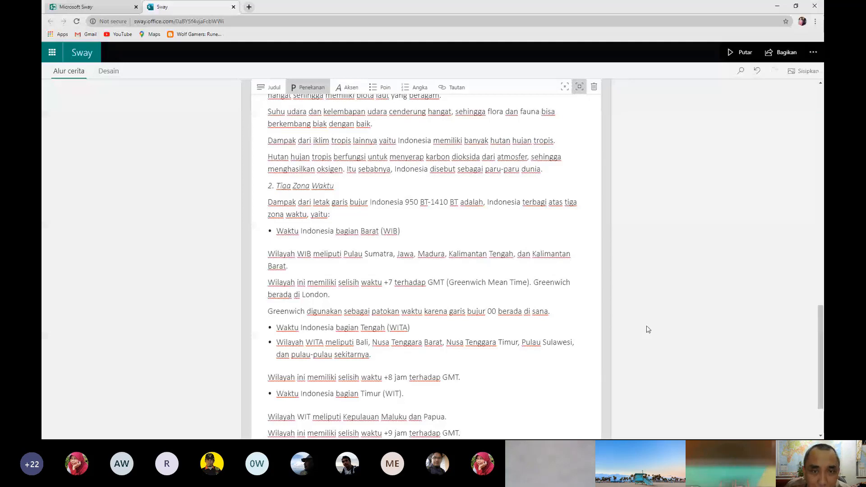
scroll(649, 329, up, 4)
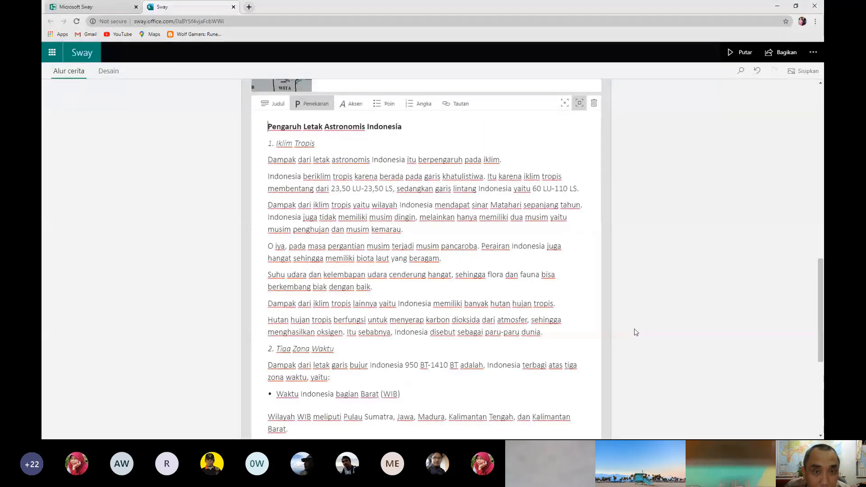
scroll(636, 333, down, 1)
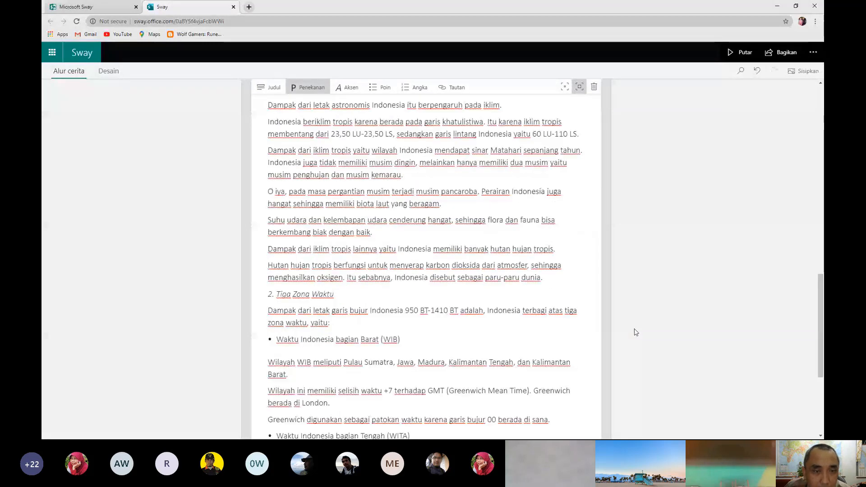
scroll(635, 333, down, 1)
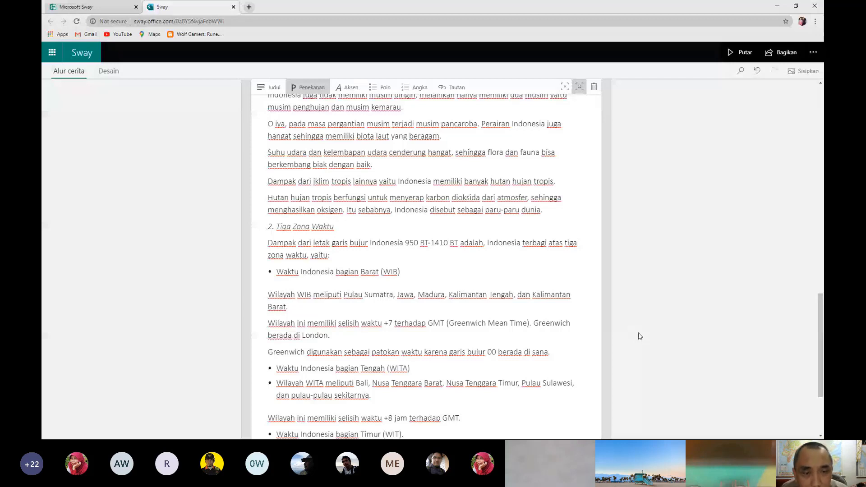
Add a stack group below section 2's text card and insert an empty text card inside it
scroll(639, 335, down, 2)
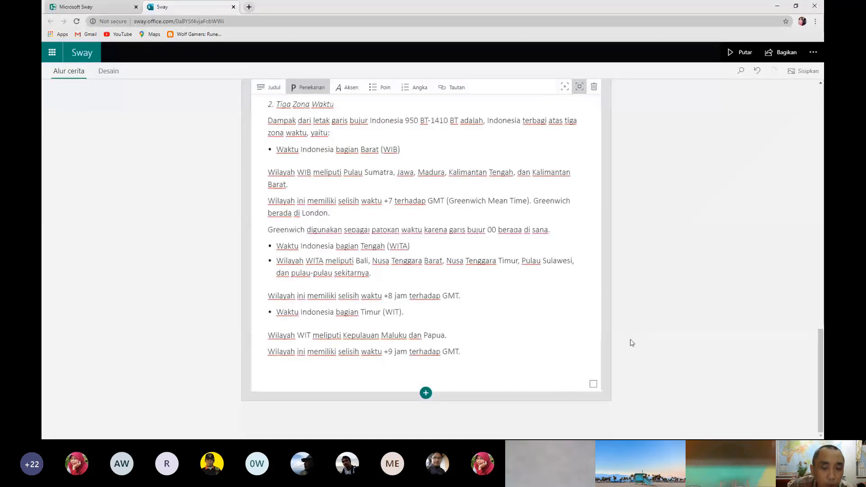
click(426, 394)
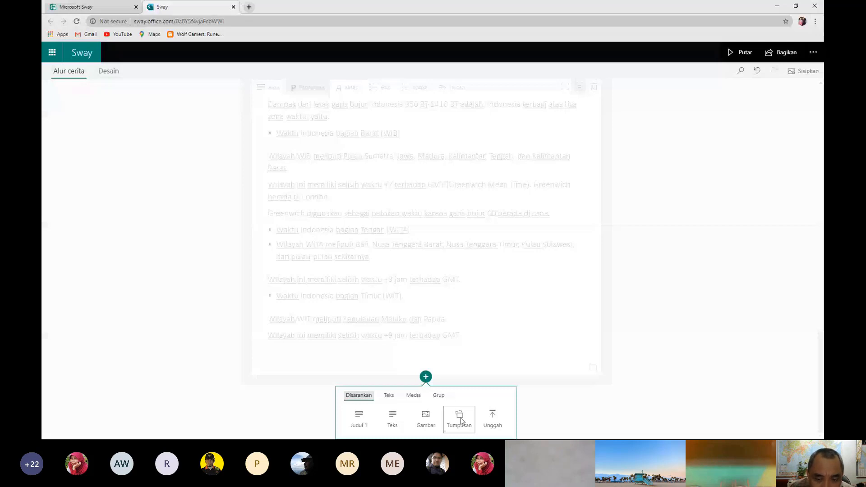
click(462, 421)
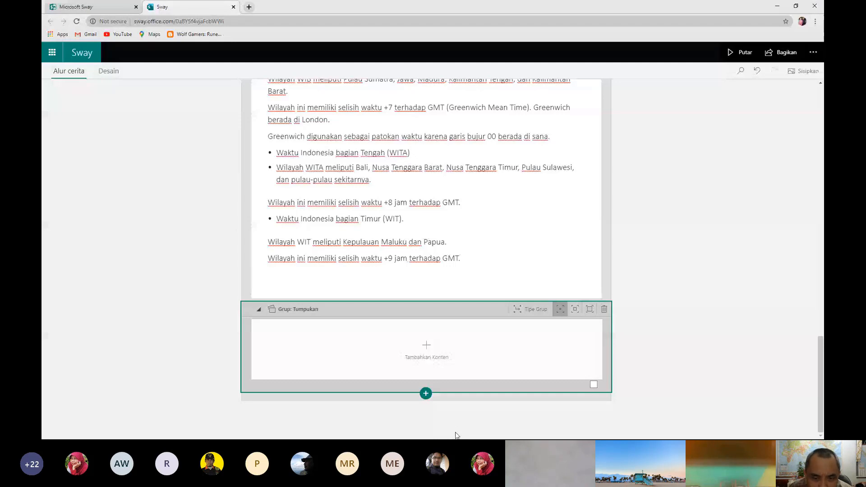
click(428, 346)
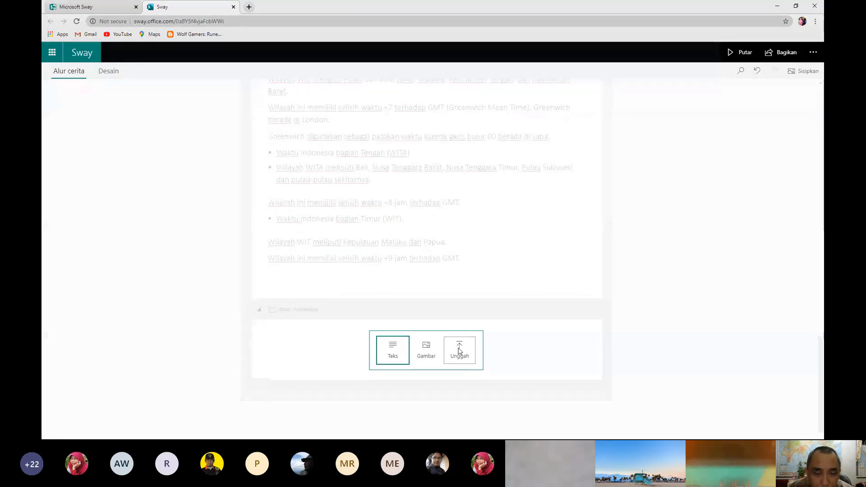
click(392, 352)
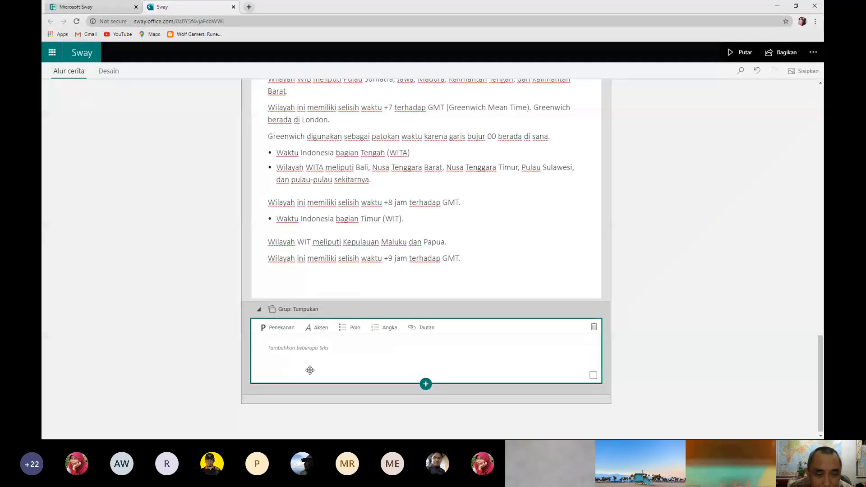
Enter the text "WAKTU INDONESIA BAGIAN BARAT (WIB)" in the stack group's text card
click(289, 349)
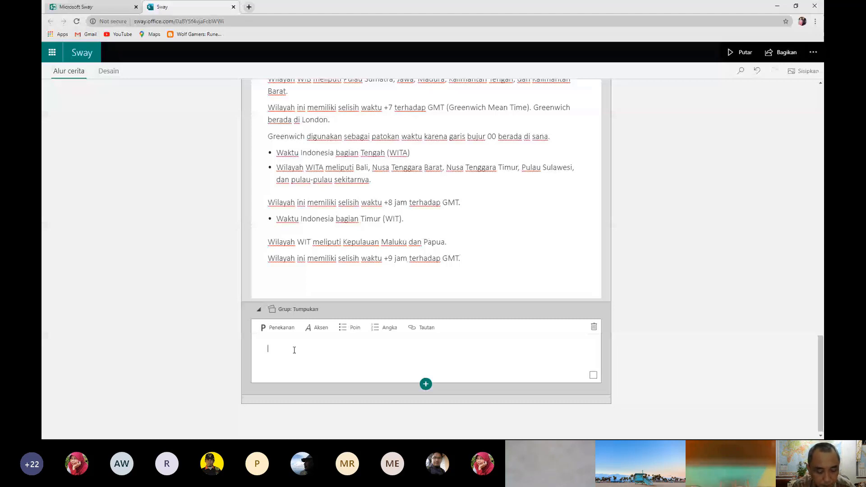
text(WAKTU)
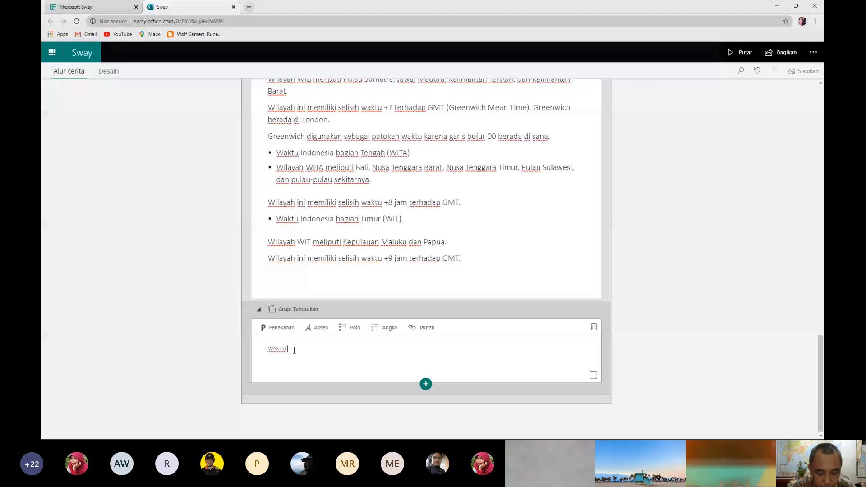
text( INDONESIA BAGIAN BAR)
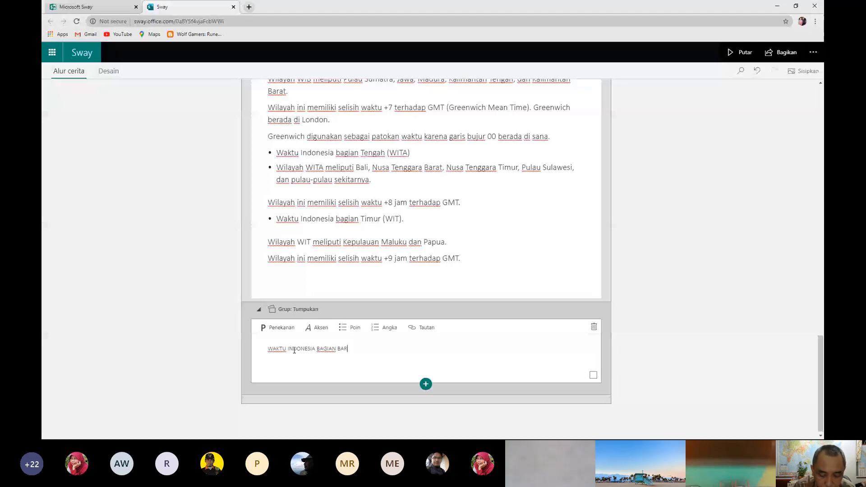
text(AT ()
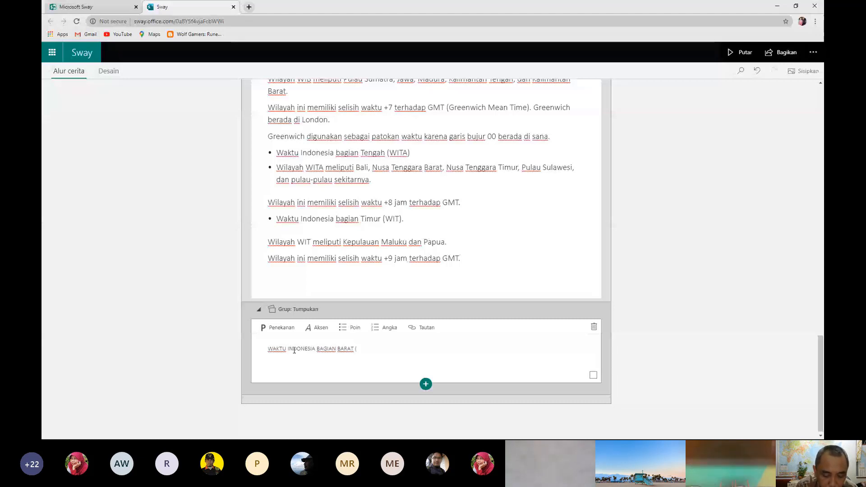
text(wib)
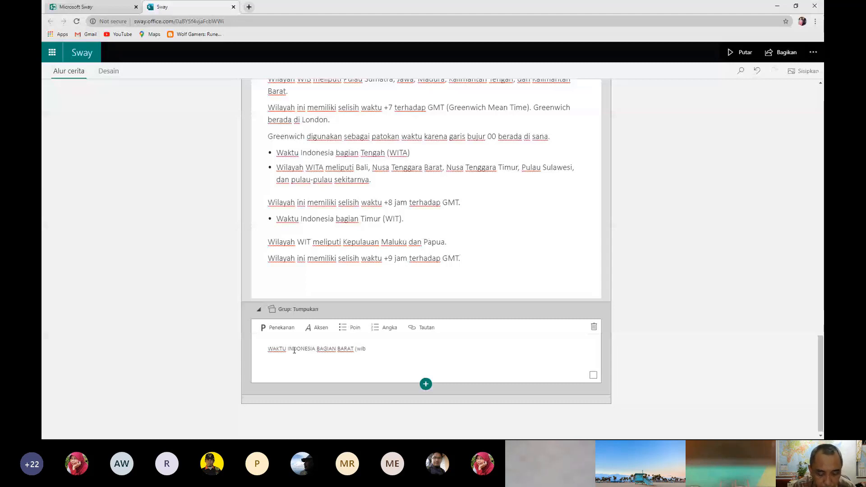
key(BackSpace)
key(BackSpace)
key(BackSpace)
text(WIB)
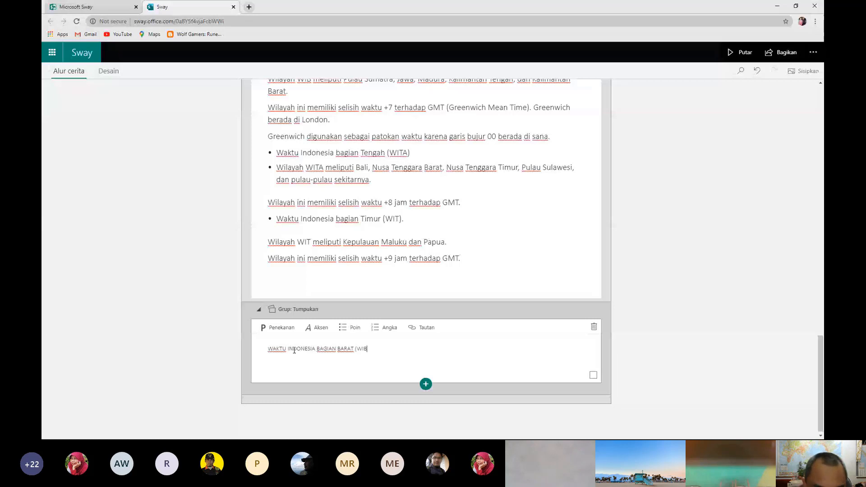
text())
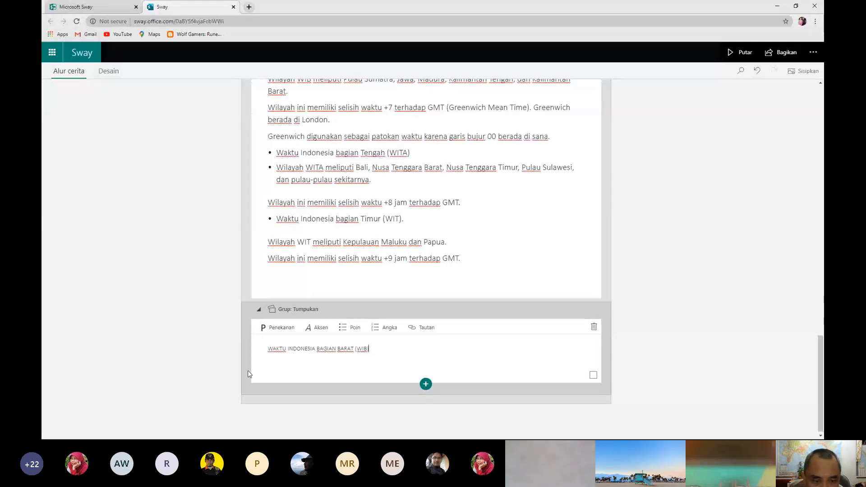
Apply emphasis to the whole line "WAKTU INDONESIA BAGIAN BARAT (WIB)" in the stack group's text card
drag(267, 349, 385, 350)
click(285, 328)
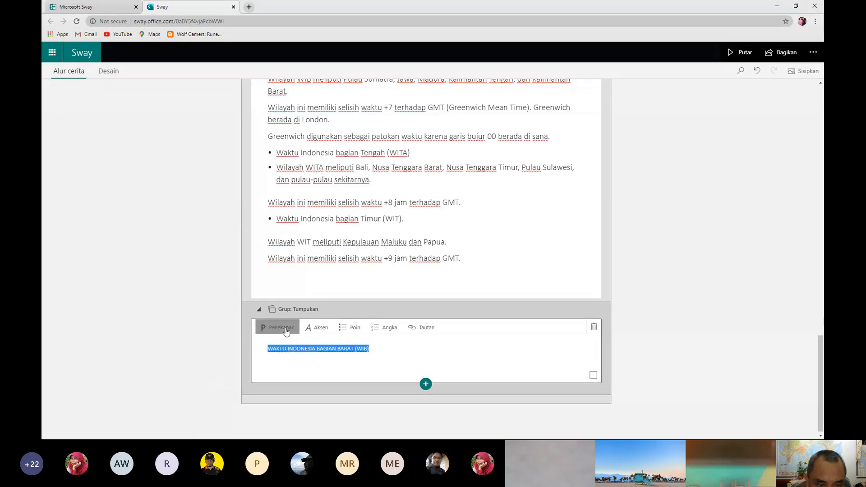
click(389, 352)
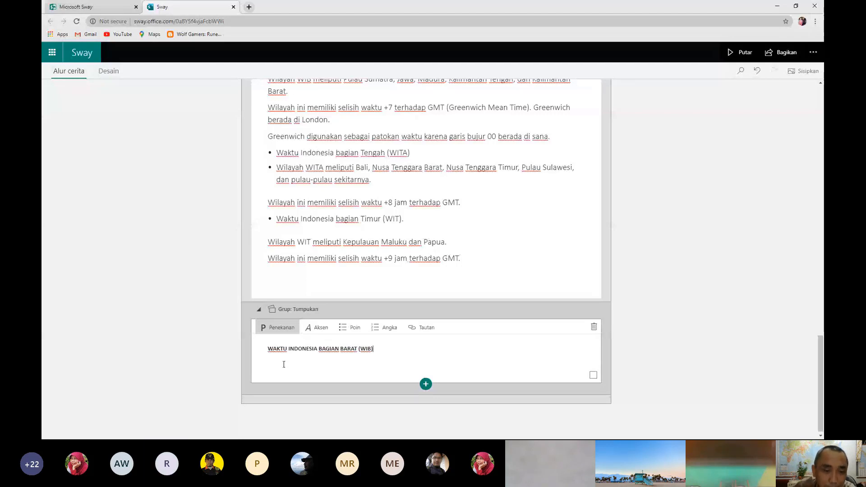
Try the WIB line without emphasis and with the accent style, restoring it to plain emphasis each time
click(350, 366)
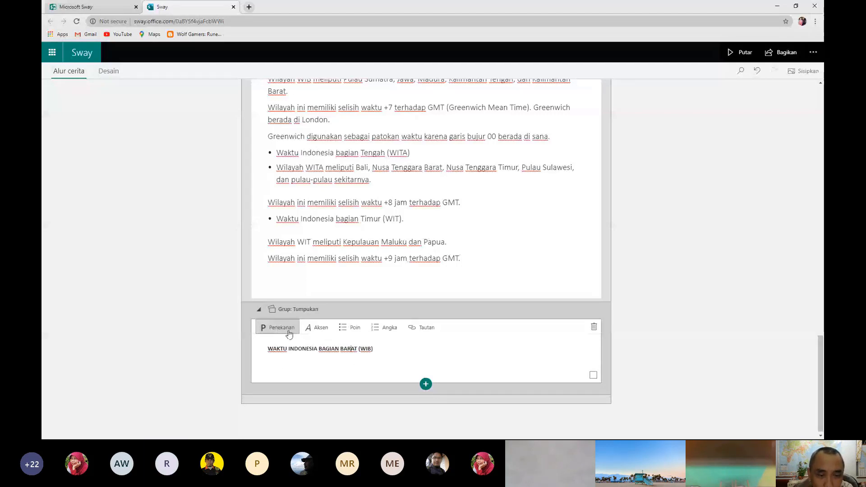
click(289, 333)
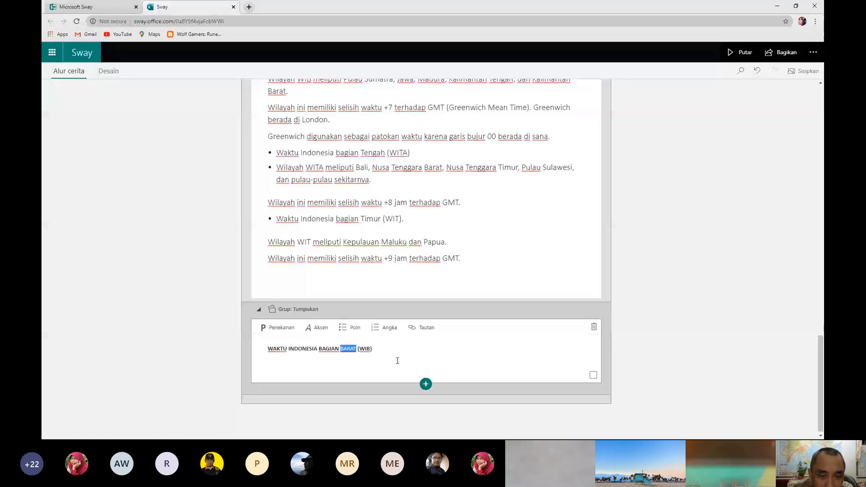
drag(374, 350, 267, 352)
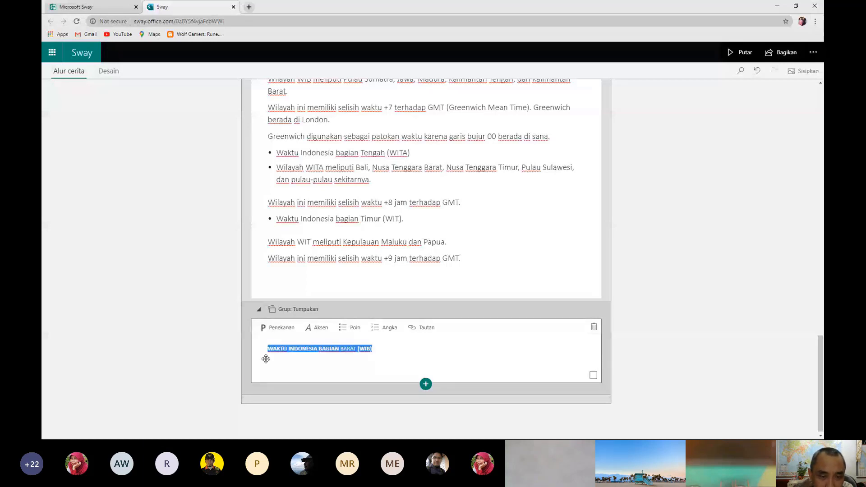
click(277, 330)
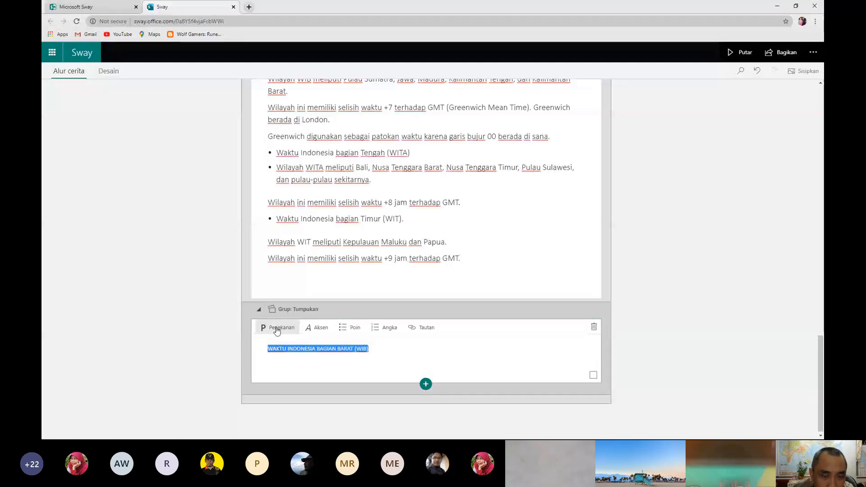
click(277, 331)
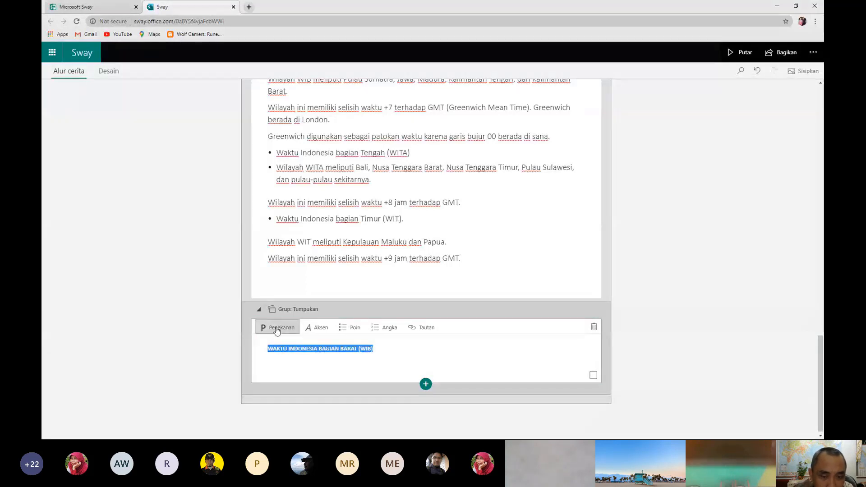
click(399, 350)
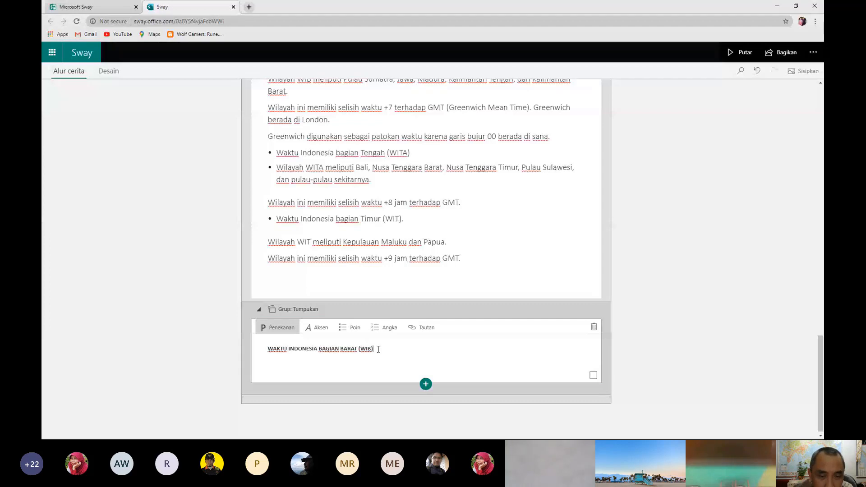
drag(378, 349, 248, 350)
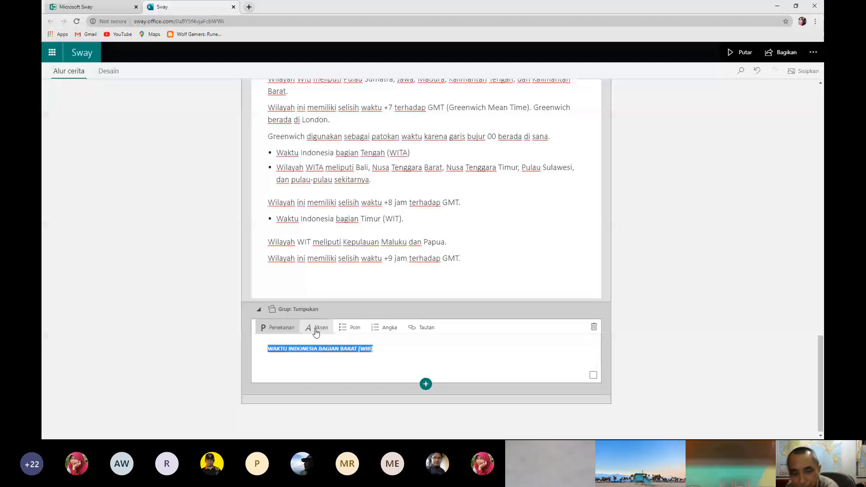
click(406, 356)
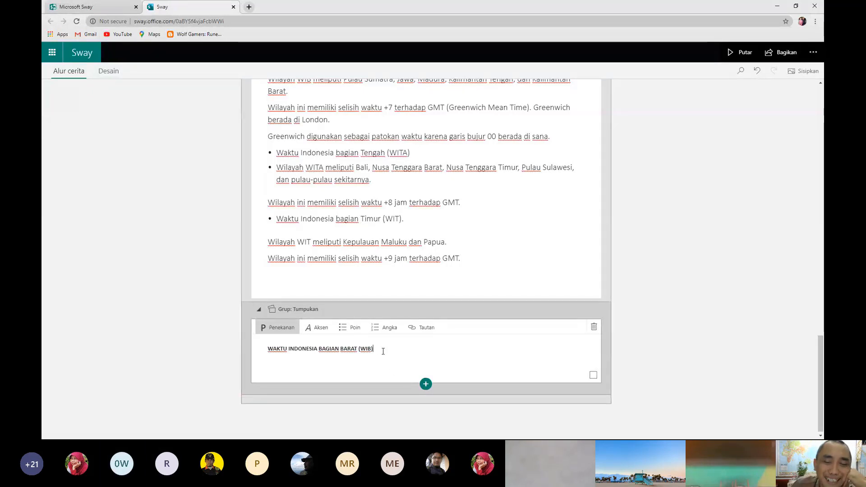
click(426, 385)
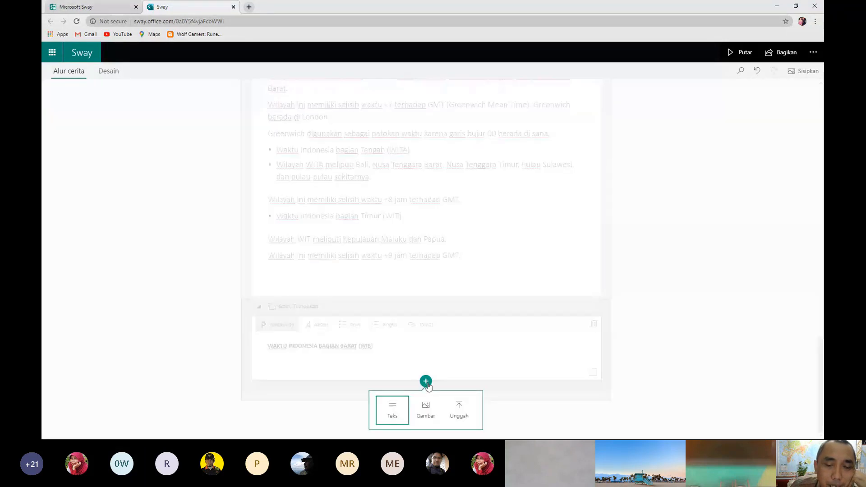
click(471, 275)
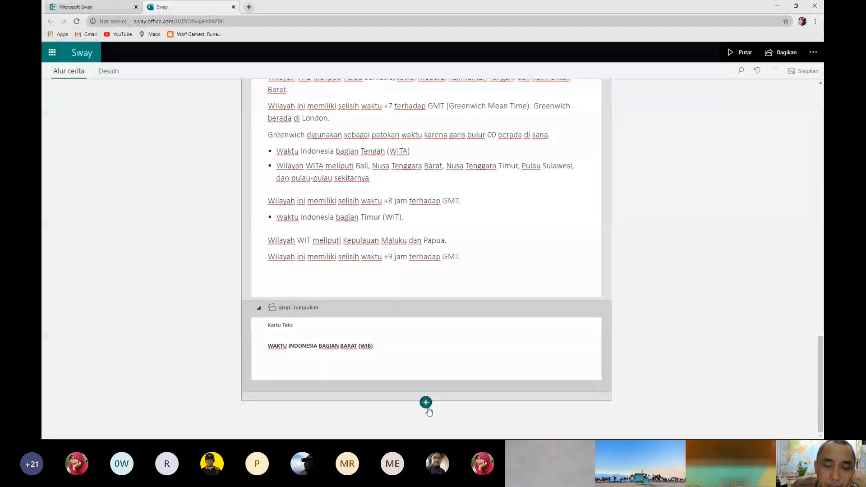
click(427, 406)
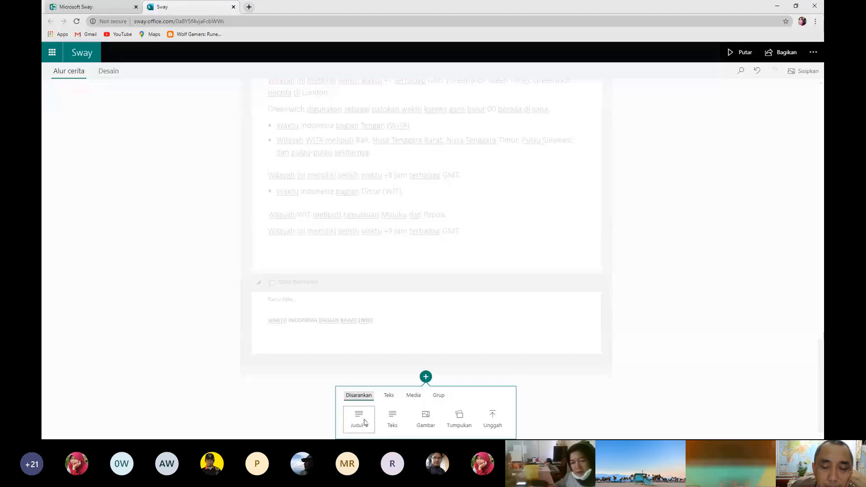
click(414, 397)
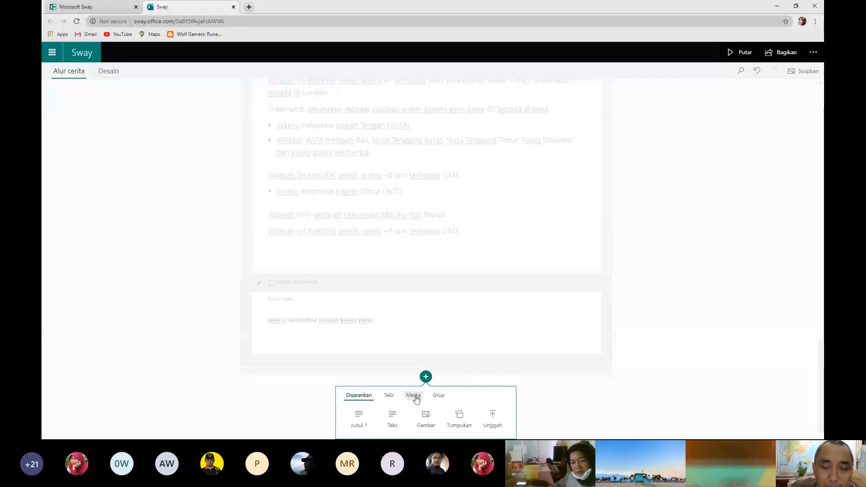
click(390, 396)
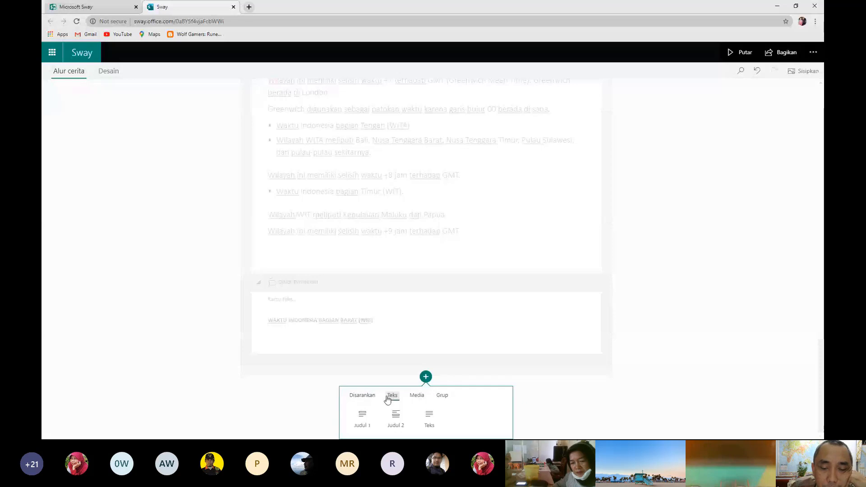
click(442, 399)
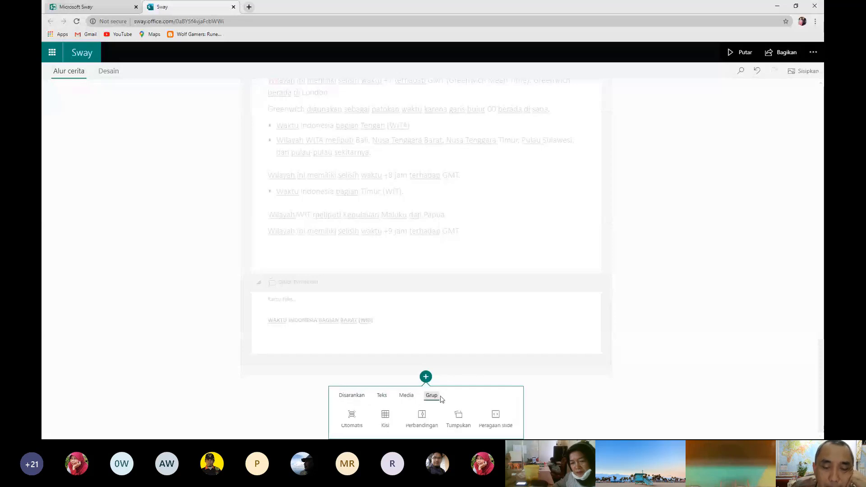
click(355, 398)
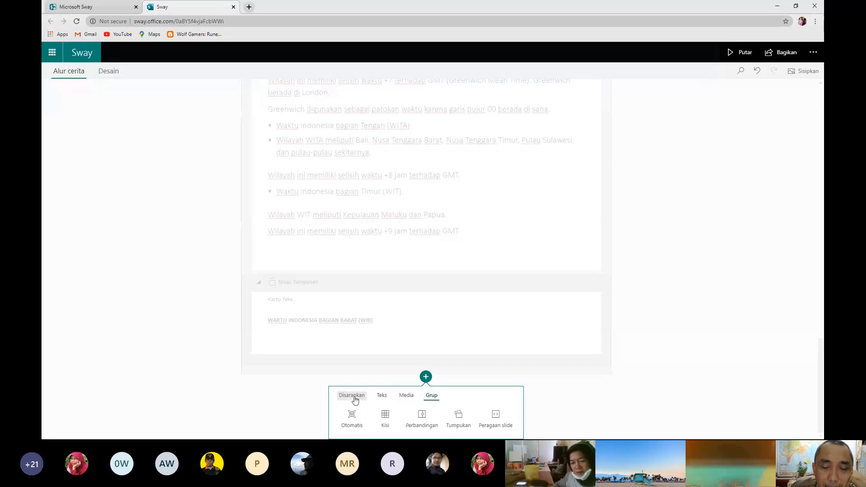
click(437, 398)
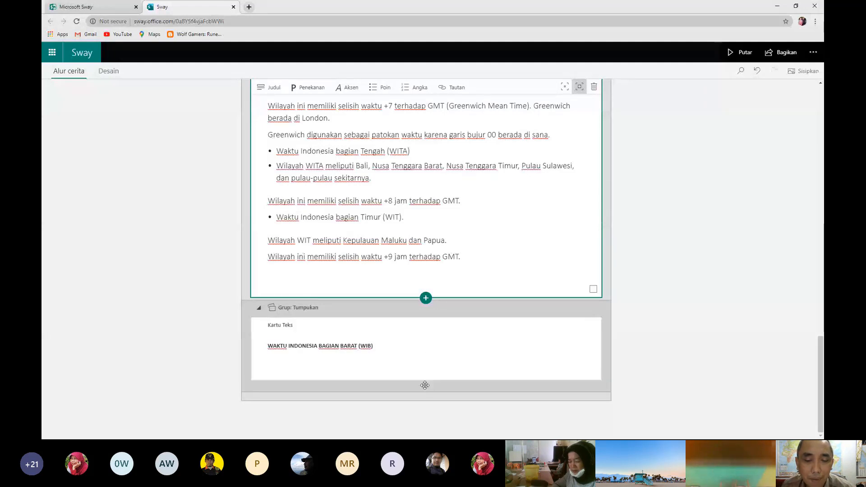
Add an empty image card below the WIB text card inside the stack group
click(426, 357)
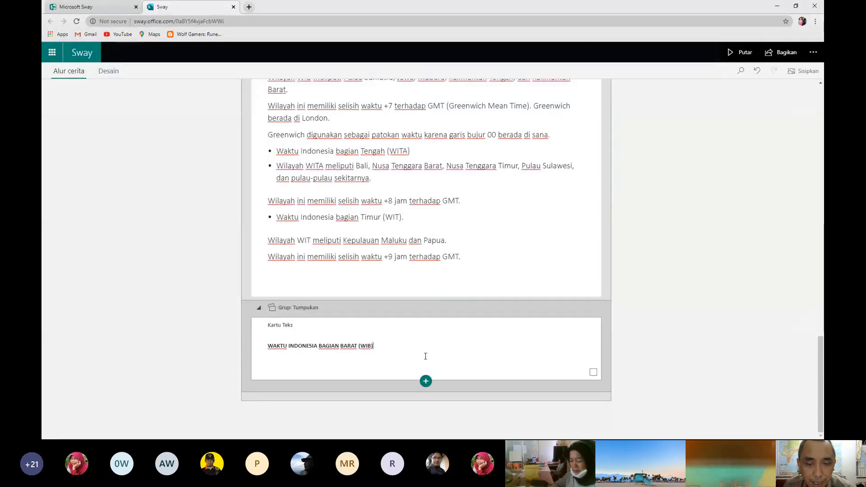
click(426, 383)
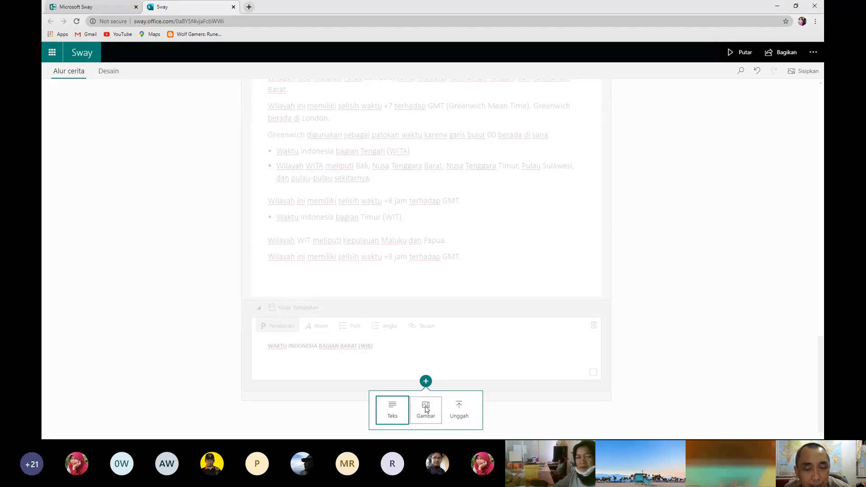
click(426, 408)
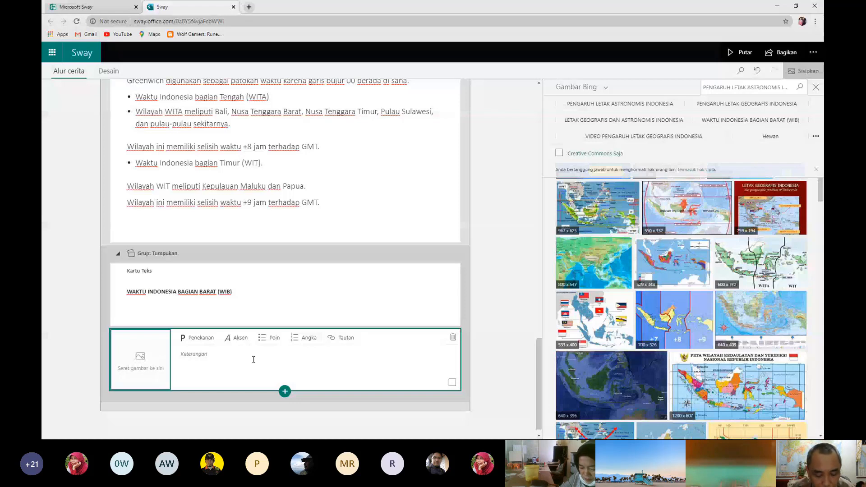
Search Bing images for "WISATA SUMATERA" with the Creative Commons only filter turned off
click(789, 88)
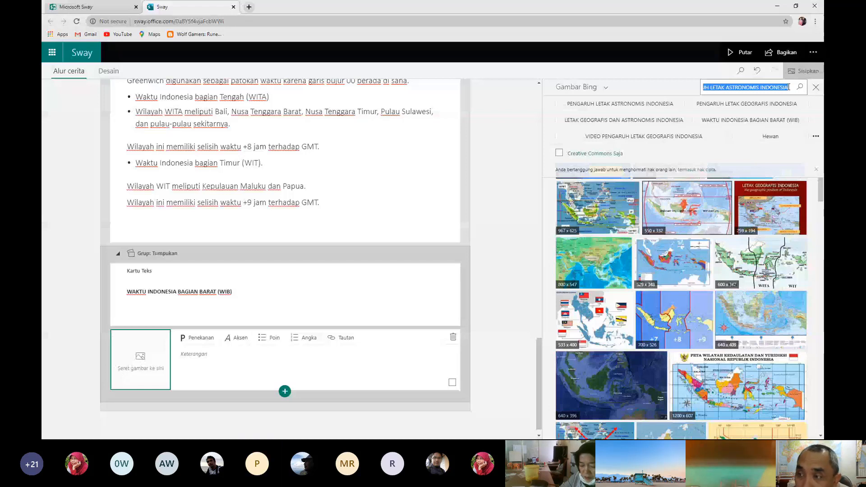
text(WISATA SUMATERA)
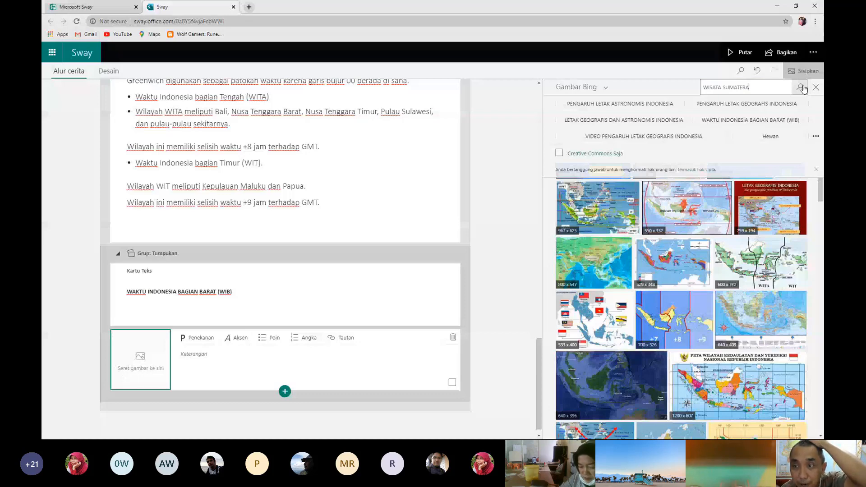
click(802, 87)
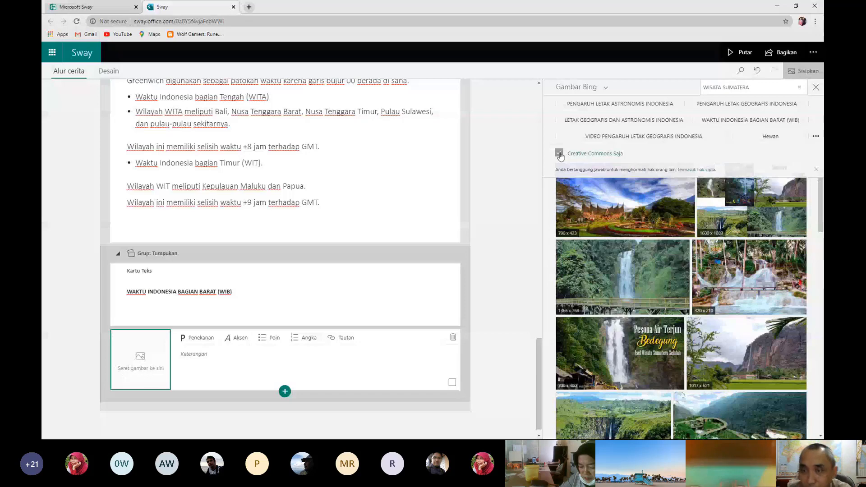
click(560, 154)
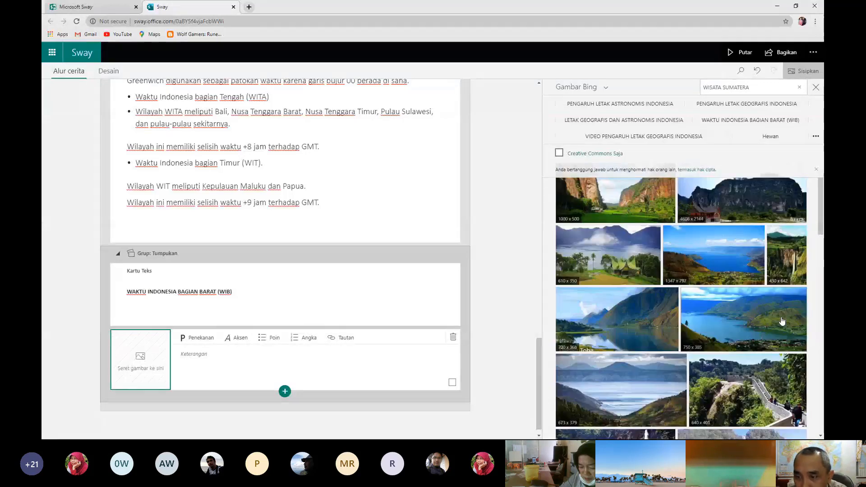
Place the 758 x 464 photo of the black traditional houses with curved roofs in the stack group's empty image card
scroll(782, 320, down, 1)
scroll(782, 320, down, 5)
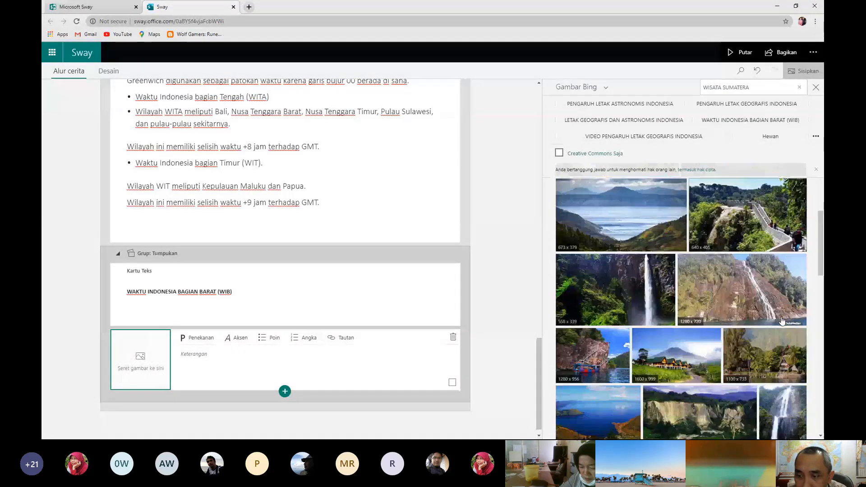
scroll(782, 320, down, 2)
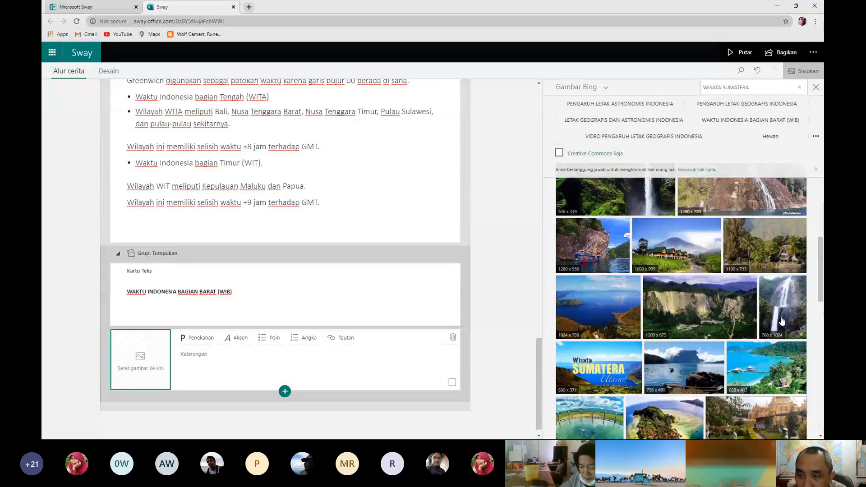
scroll(782, 320, down, 3)
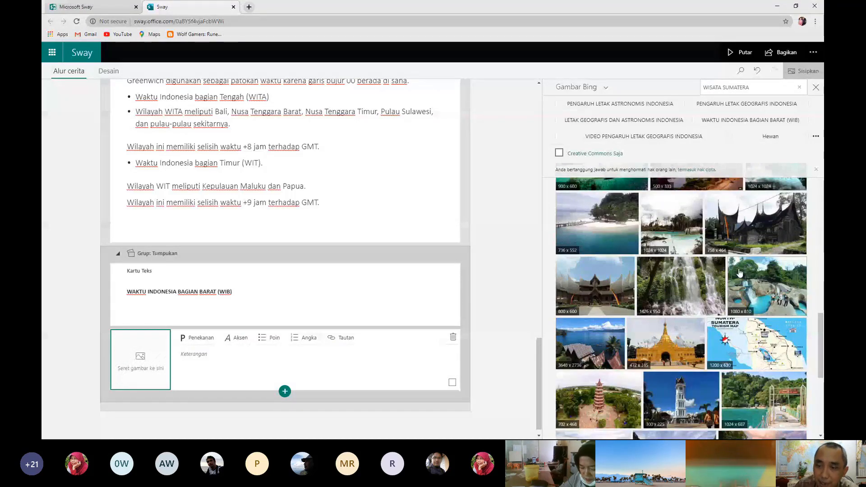
click(772, 225)
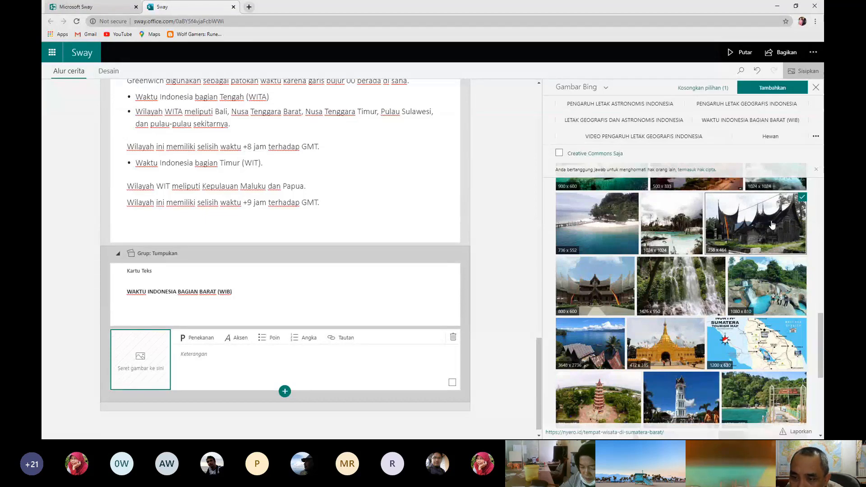
drag(772, 225, 281, 351)
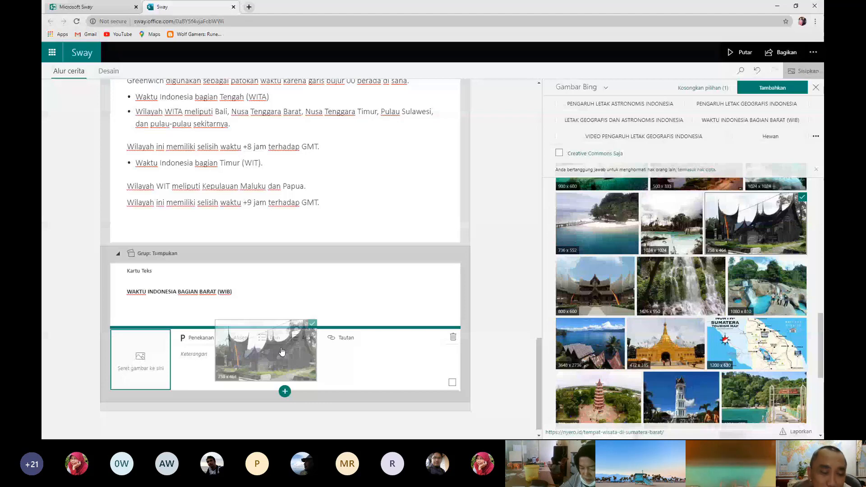
drag(281, 352, 154, 365)
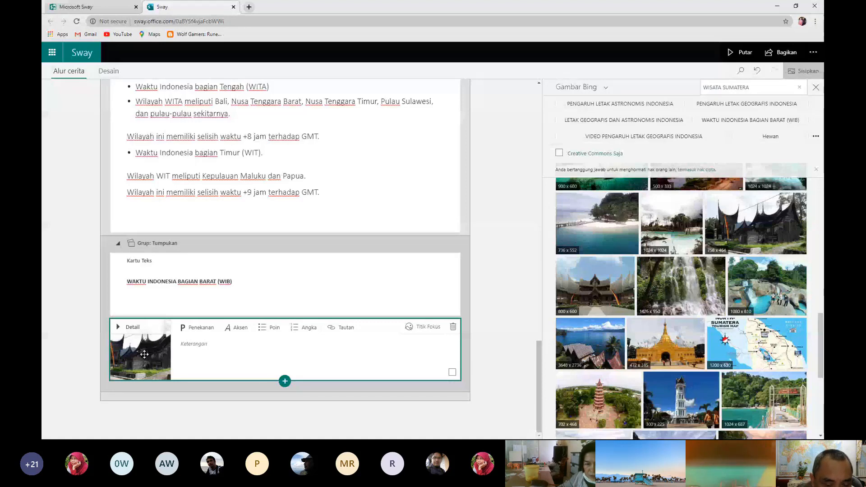
Add an empty image card below the traditional house card and search Bing images for "WISATA JAWA" without the Creative Commons only filter
click(284, 381)
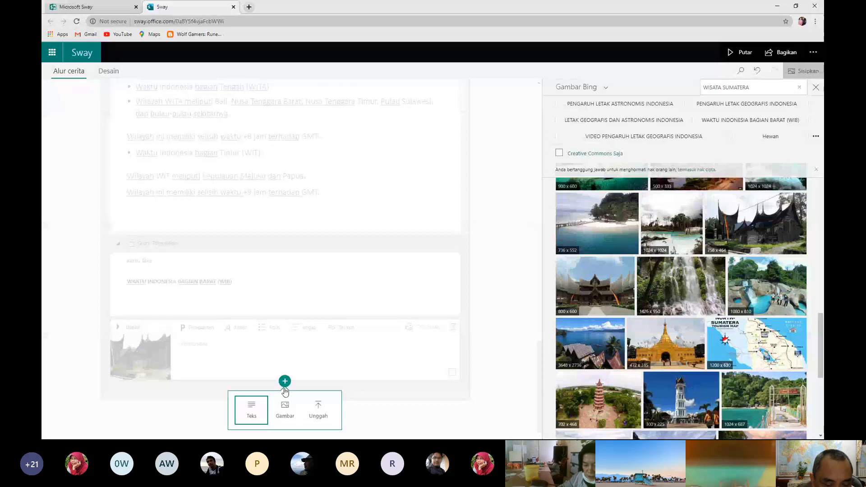
click(285, 408)
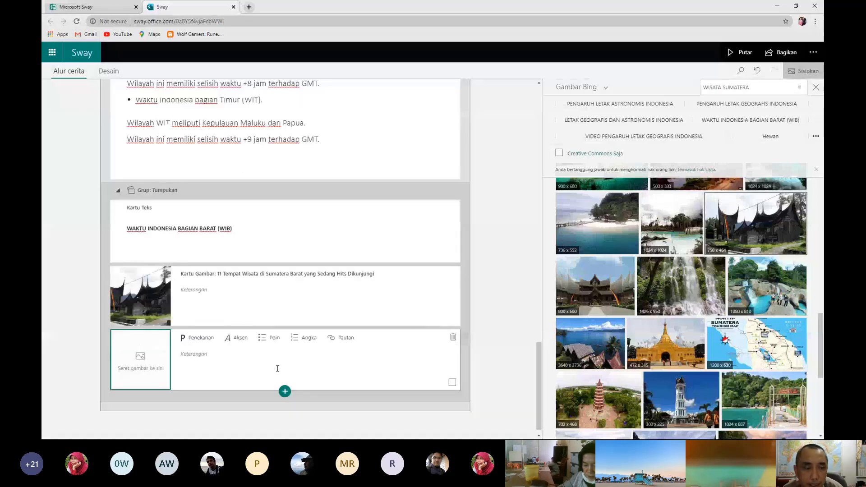
click(758, 88)
key(BackSpace)
key(BackSpace)
key(BackSpace)
key(BackSpace)
key(BackSpace)
key(BackSpace)
key(BackSpace)
key(BackSpace)
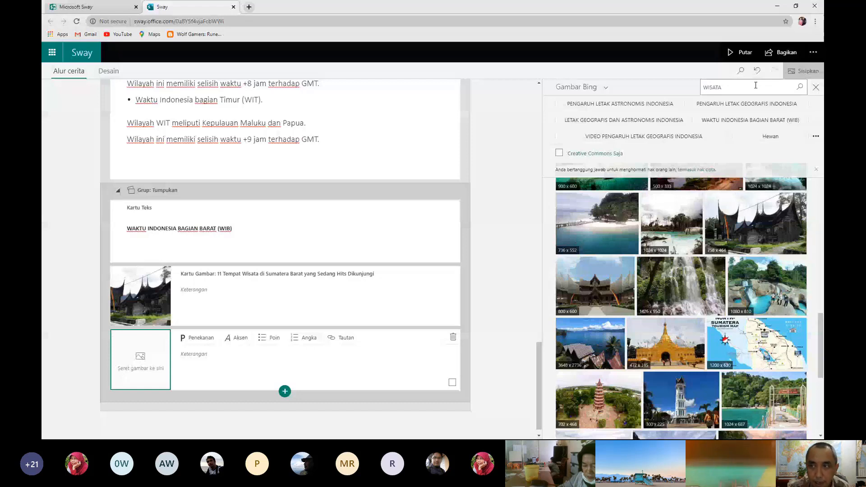
text(JAWA)
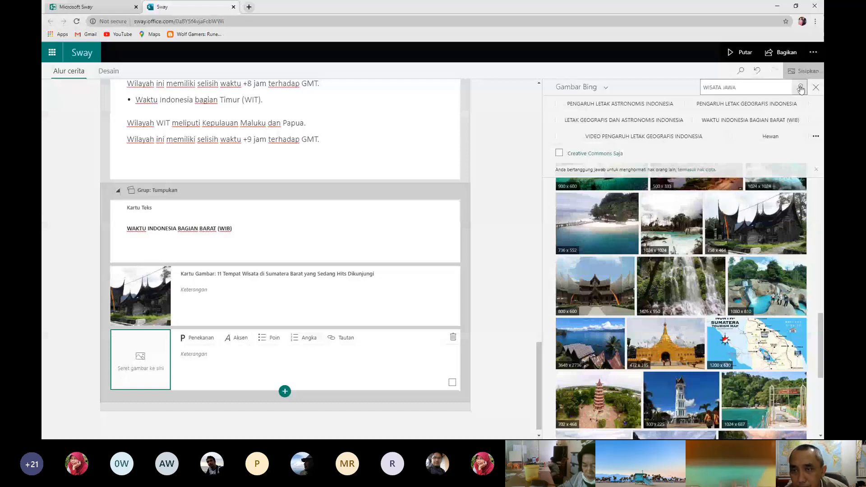
click(800, 88)
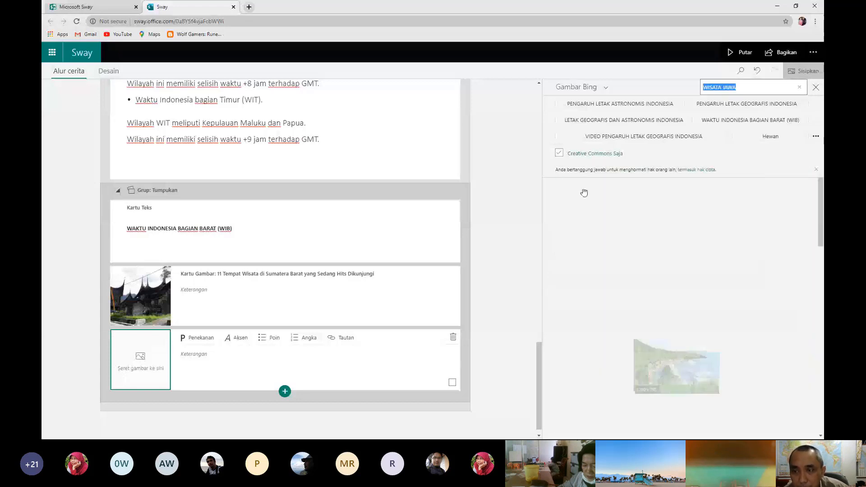
click(559, 154)
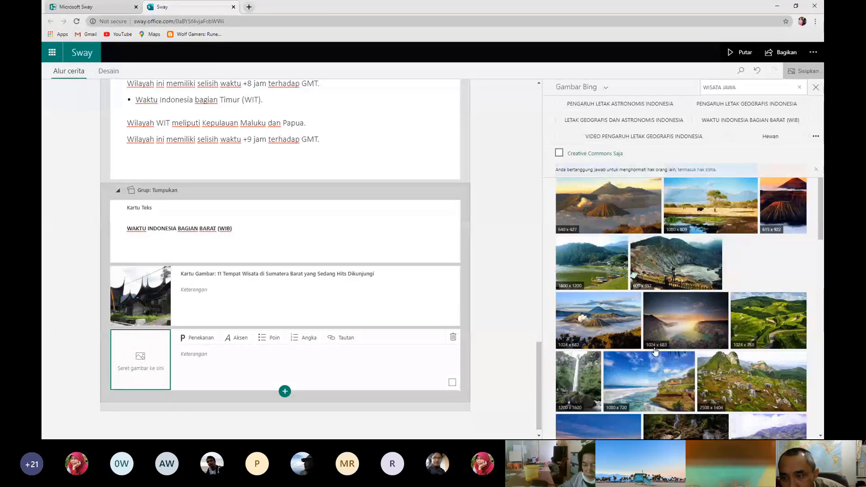
Find the 849 x 565 photo of the multi-towered temple complex and place it in the empty image card below the traditional house
scroll(655, 351, down, 8)
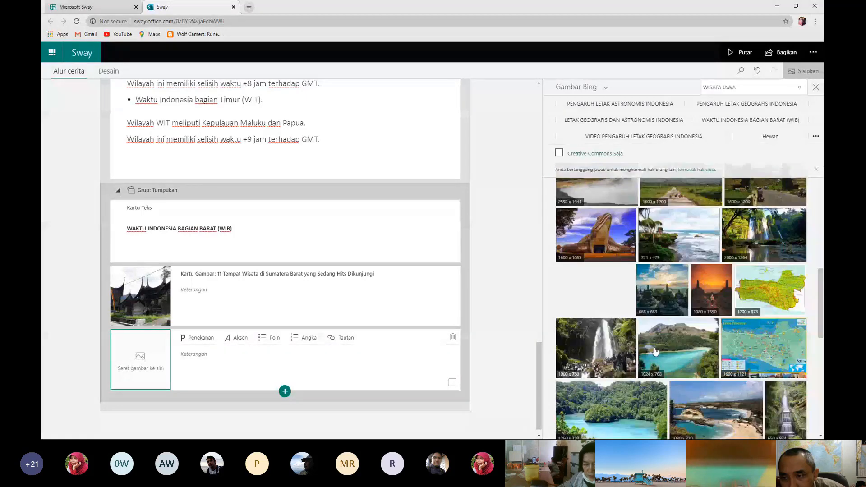
scroll(655, 351, down, 1)
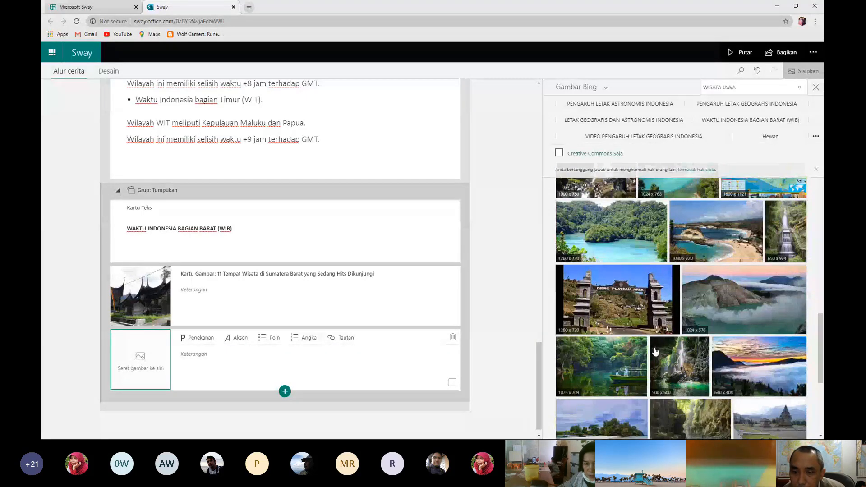
scroll(656, 351, down, 1)
scroll(656, 351, down, 4)
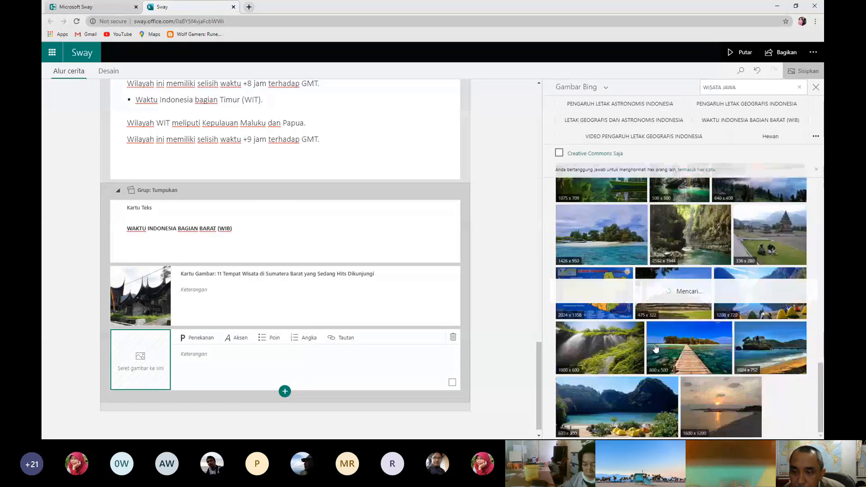
scroll(655, 347, down, 5)
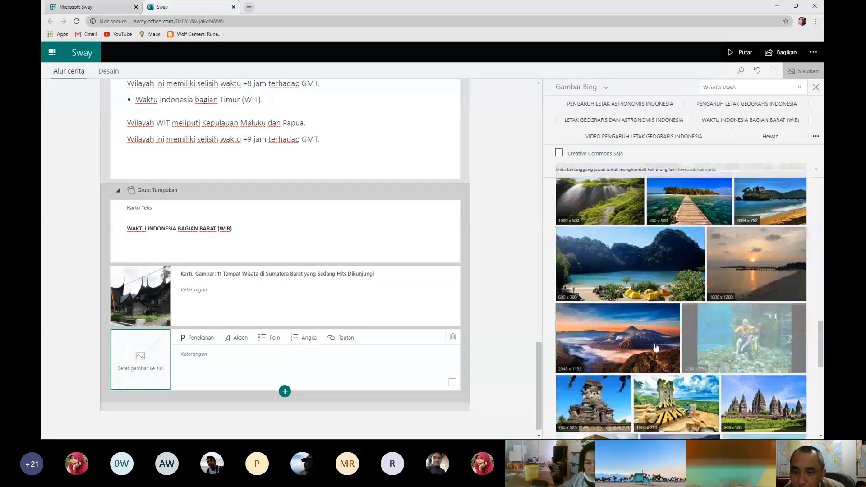
scroll(656, 348, down, 5)
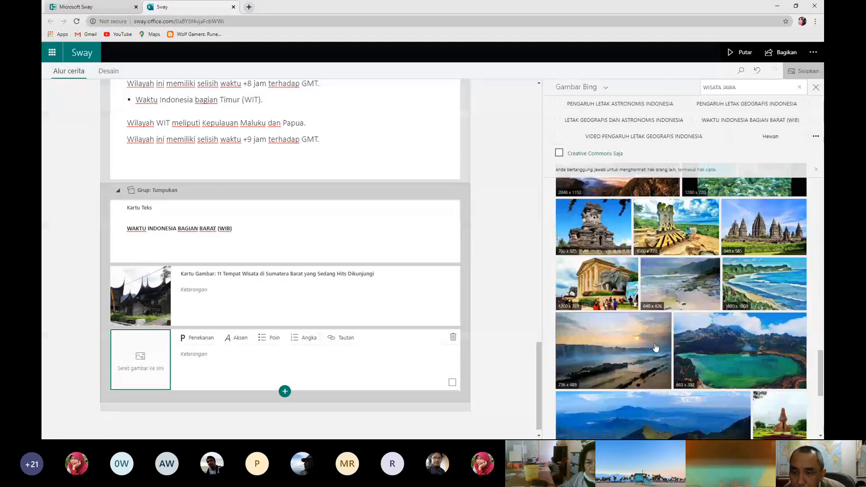
scroll(655, 347, down, 4)
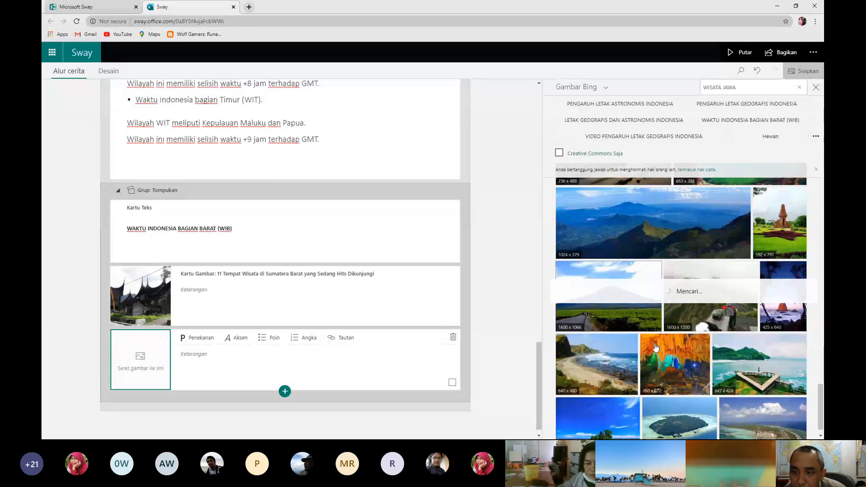
scroll(656, 347, down, 3)
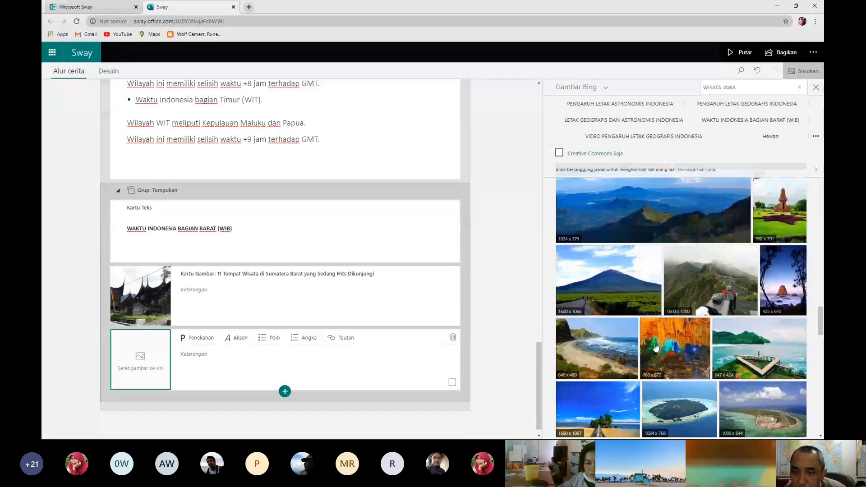
scroll(656, 346, up, 8)
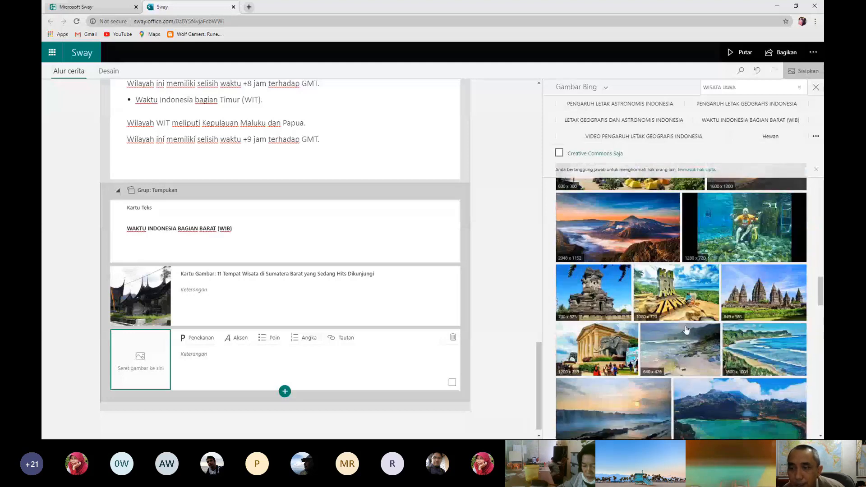
scroll(686, 330, down, 1)
scroll(774, 310, up, 3)
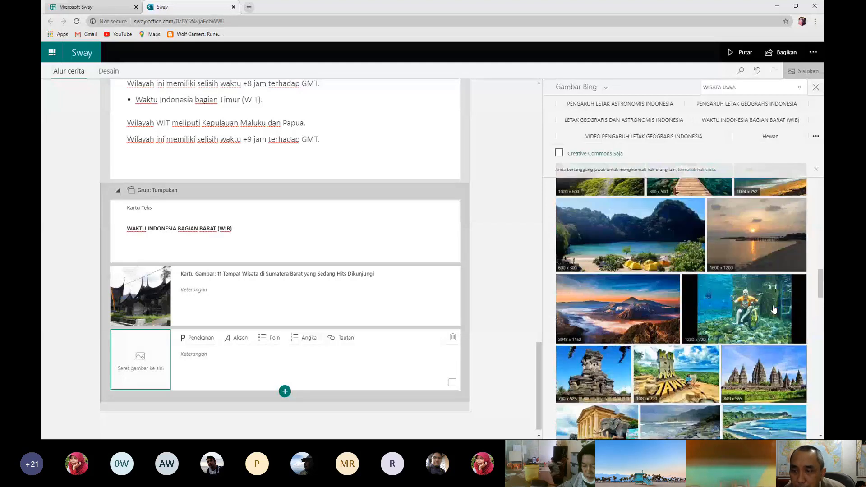
scroll(774, 309, down, 3)
click(764, 264)
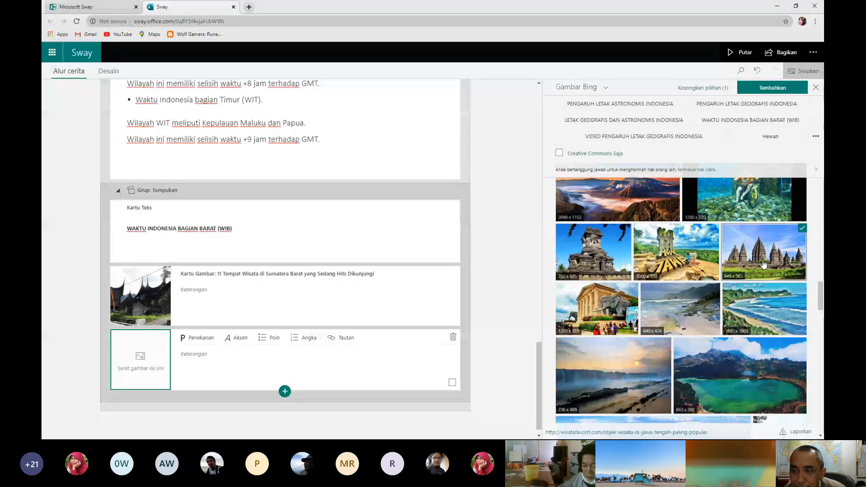
drag(764, 264, 138, 354)
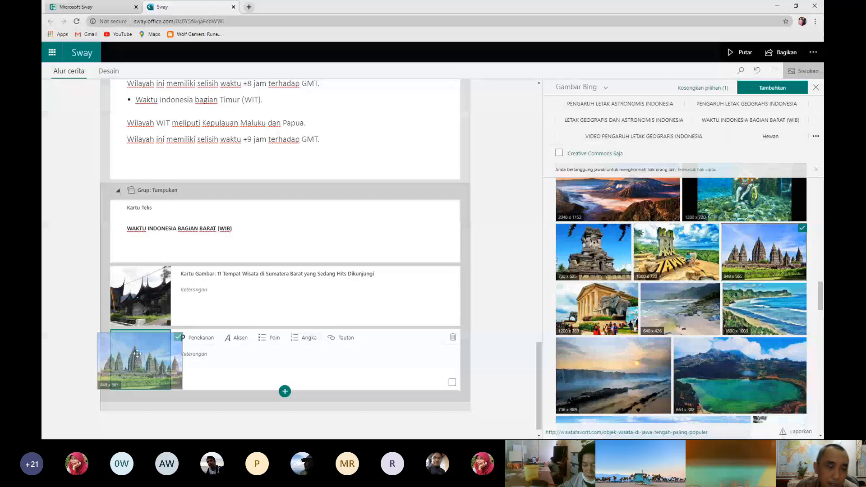
drag(138, 354, 137, 354)
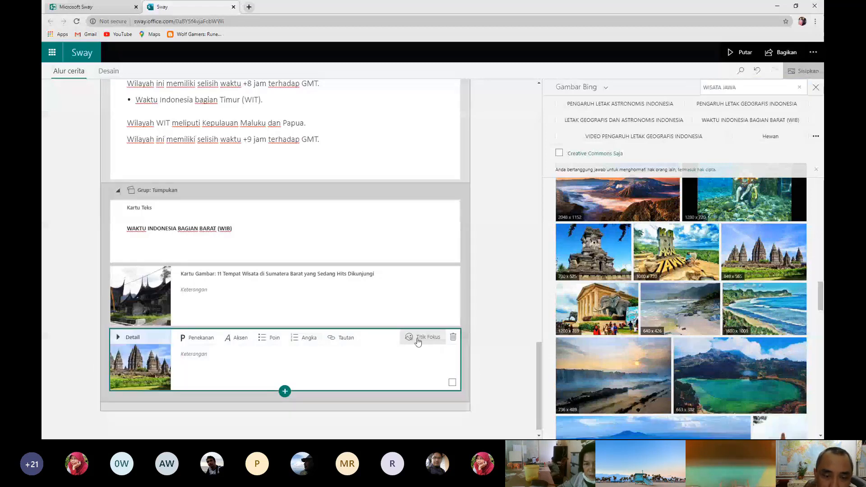
Open the focus point settings for the temple image and for the traditional house image
click(418, 342)
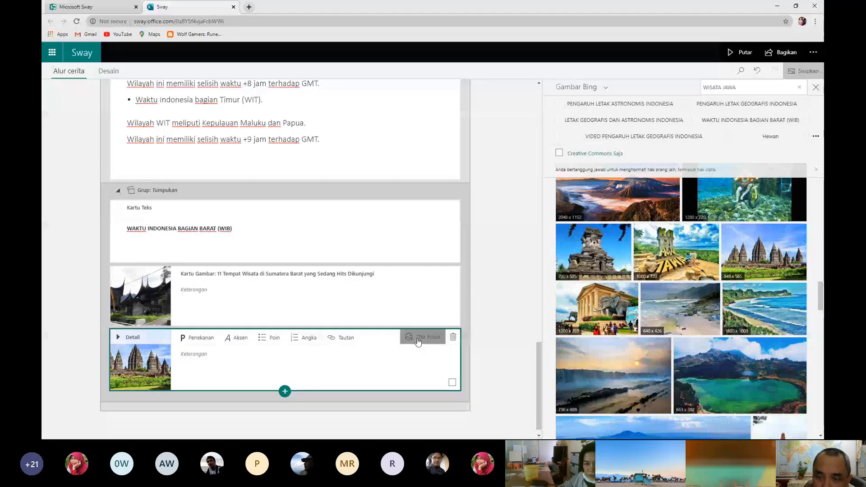
click(334, 285)
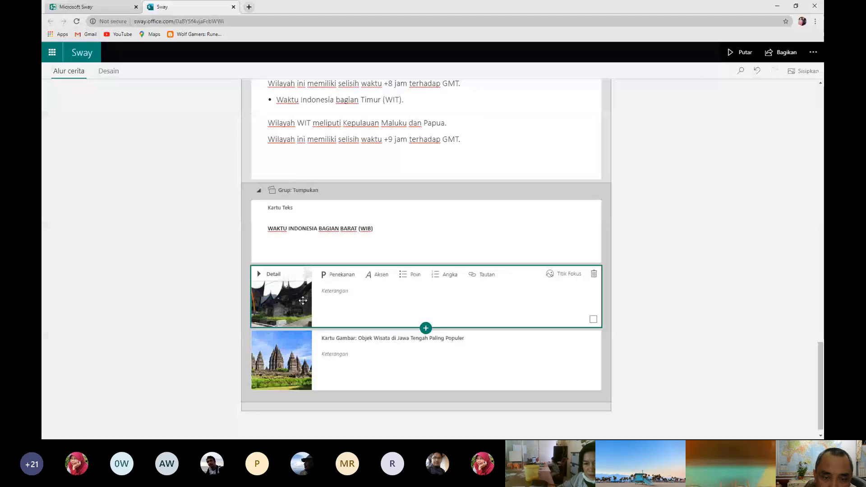
click(560, 275)
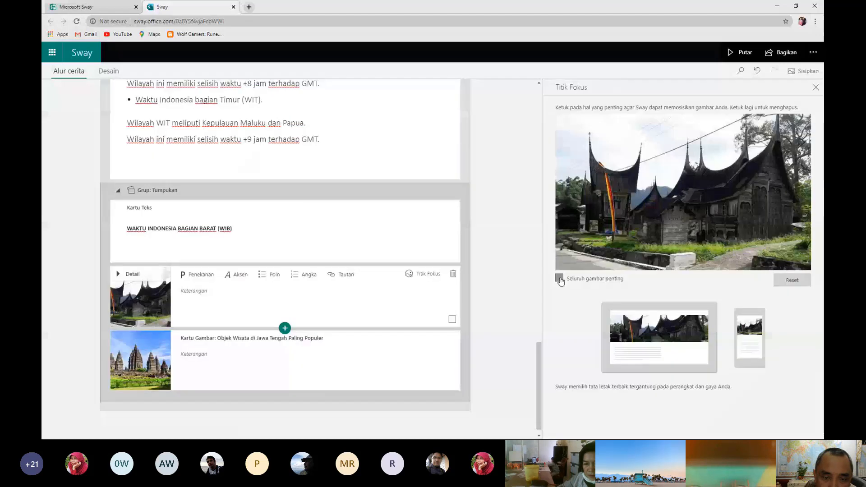
Close the focus point settings and add an empty image card below the temple card in the stack group
click(299, 363)
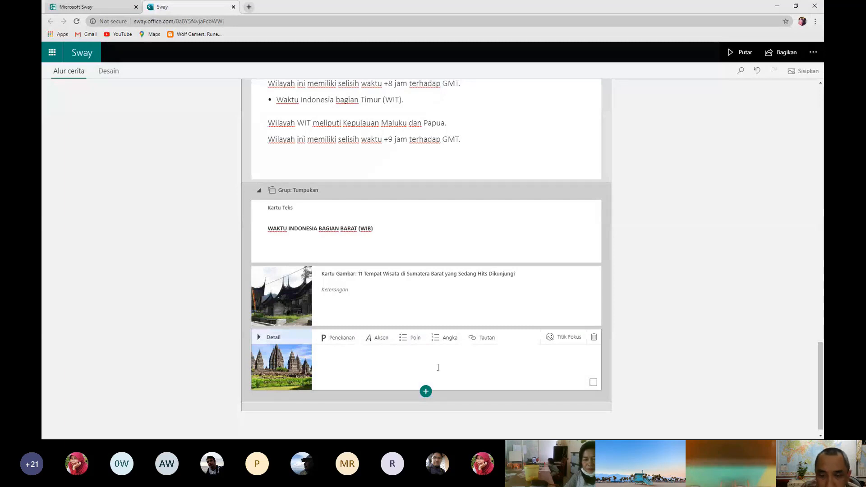
click(426, 393)
click(426, 392)
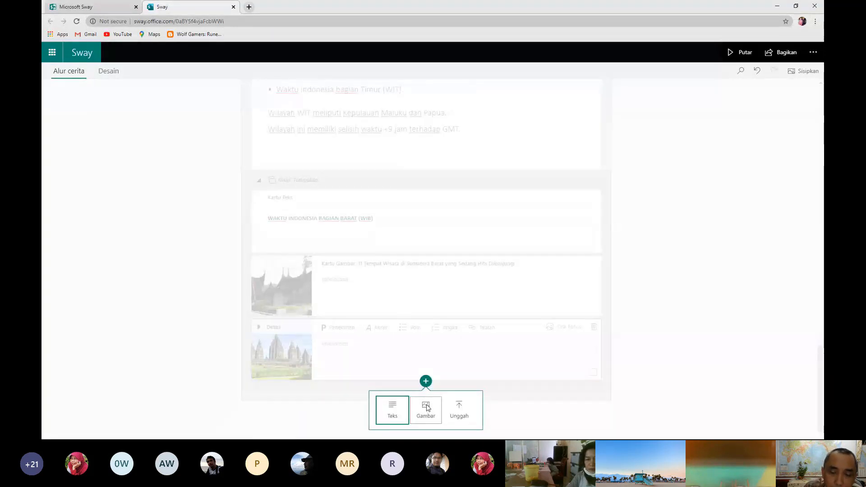
click(426, 408)
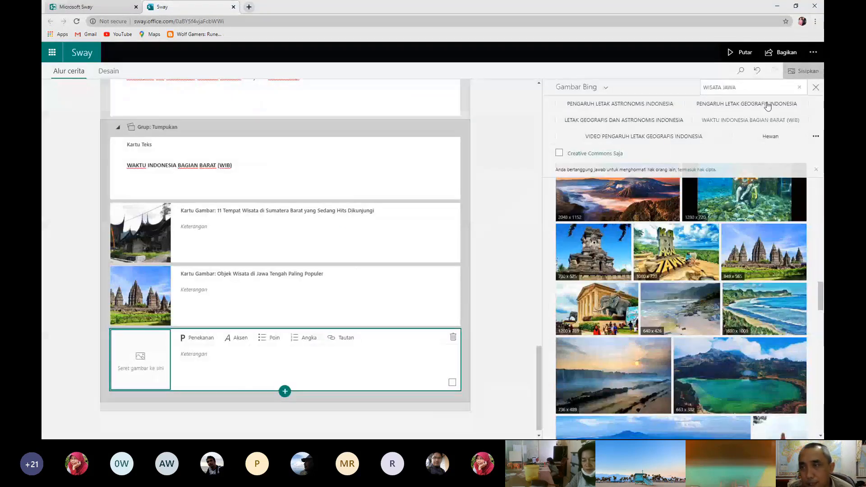
Search Bing images for "WISATA KALIMANTAN" without the Creative Commons only filter
click(748, 89)
click(748, 88)
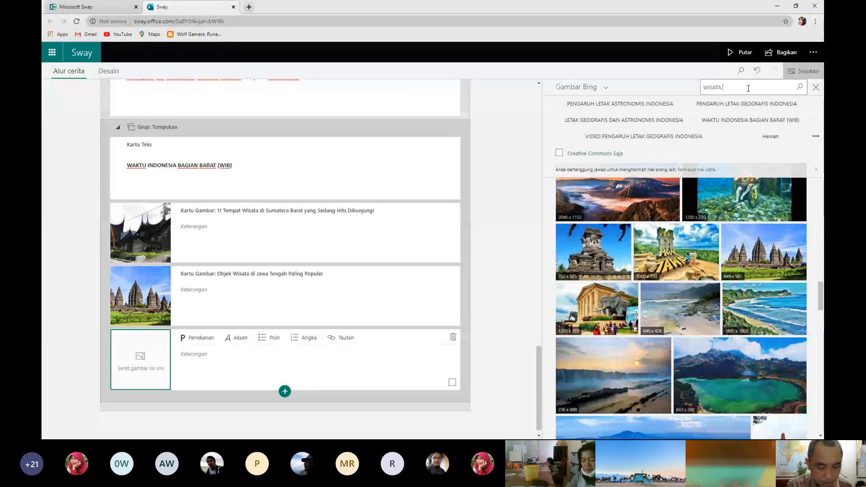
text(KALIMAN)
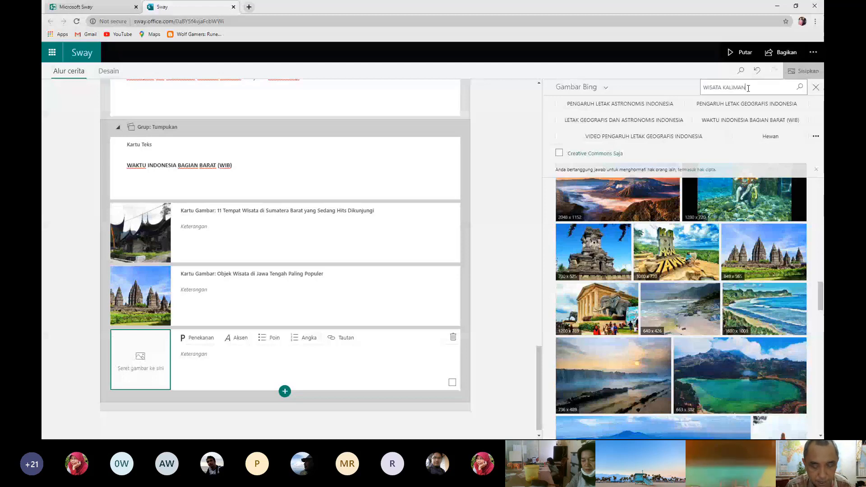
text(TAN)
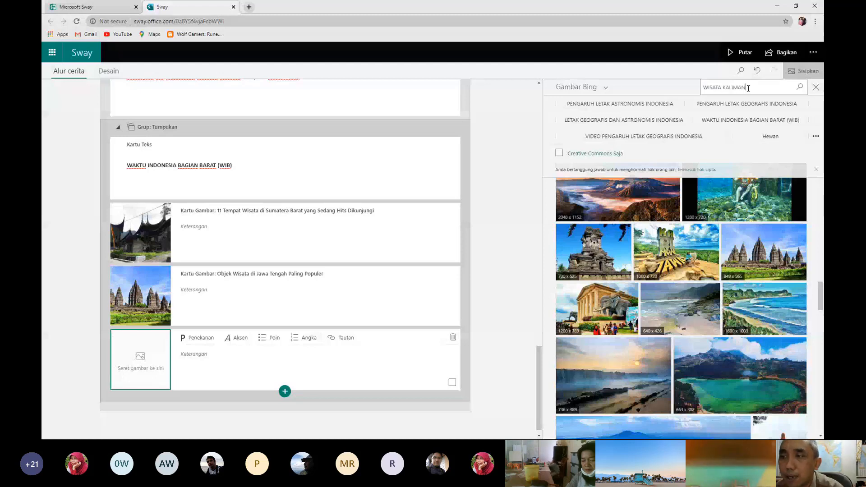
click(801, 91)
click(559, 152)
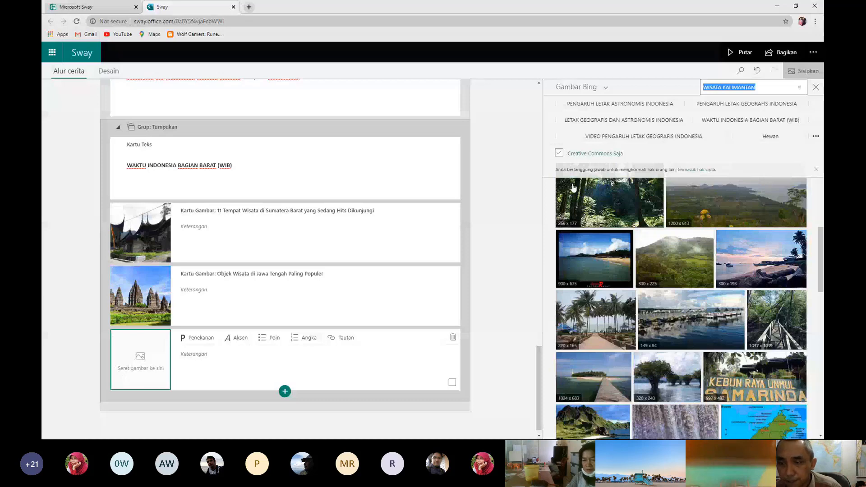
click(559, 153)
Look through the Kalimantan tourism images and select the photo of the domed mosque with a tall minaret
scroll(656, 354, down, 10)
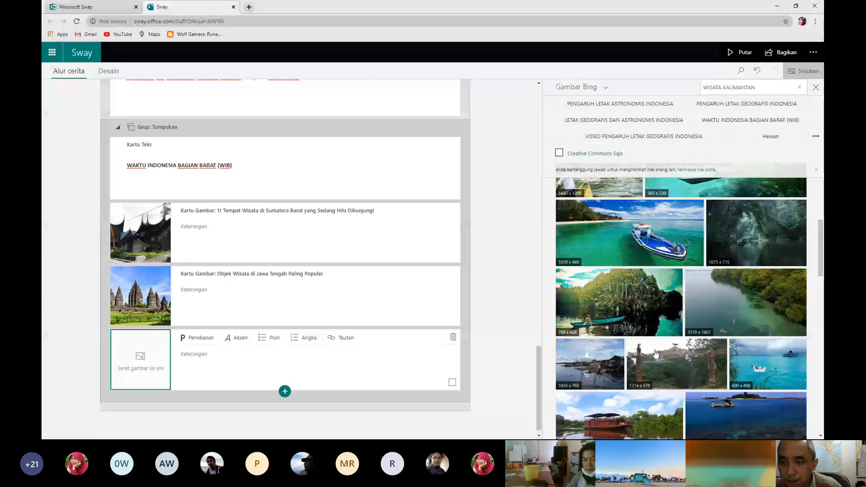
scroll(656, 354, down, 5)
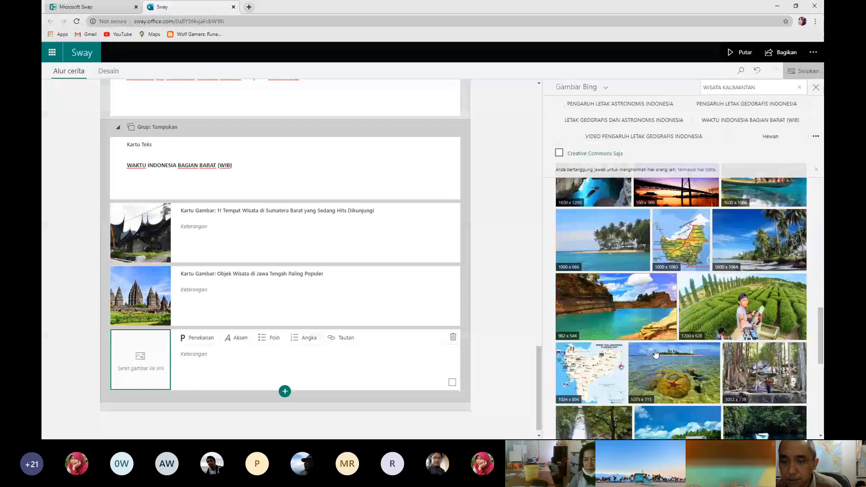
scroll(656, 354, down, 5)
scroll(656, 354, down, 5)
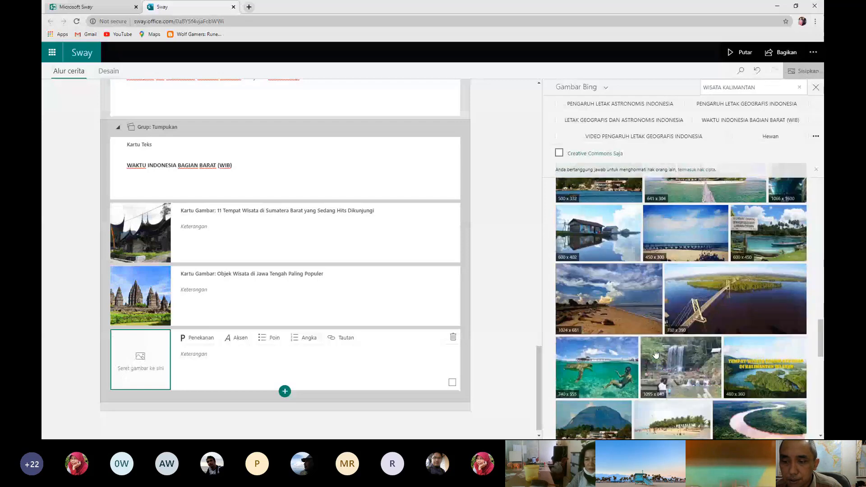
scroll(656, 354, down, 5)
scroll(656, 354, down, 10)
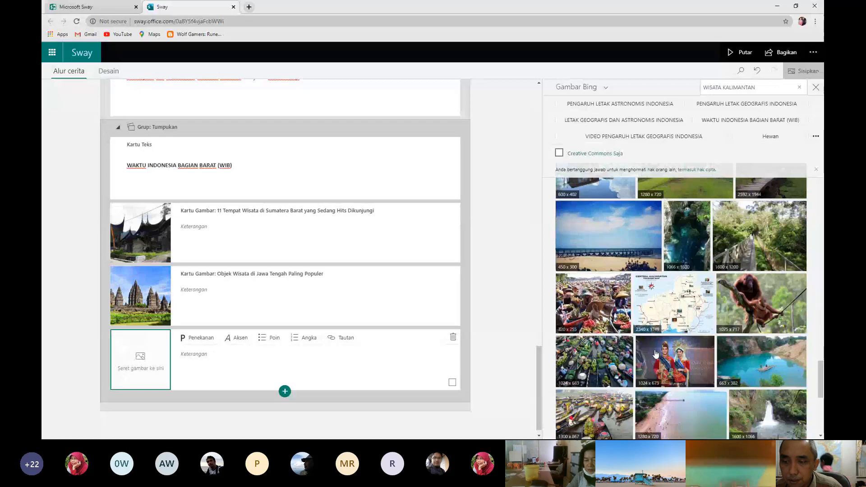
scroll(656, 354, down, 5)
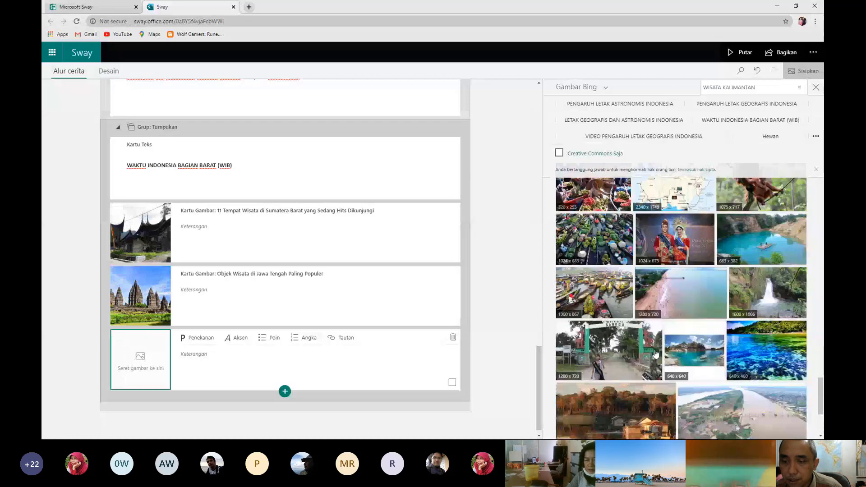
scroll(656, 354, down, 5)
scroll(656, 354, down, 10)
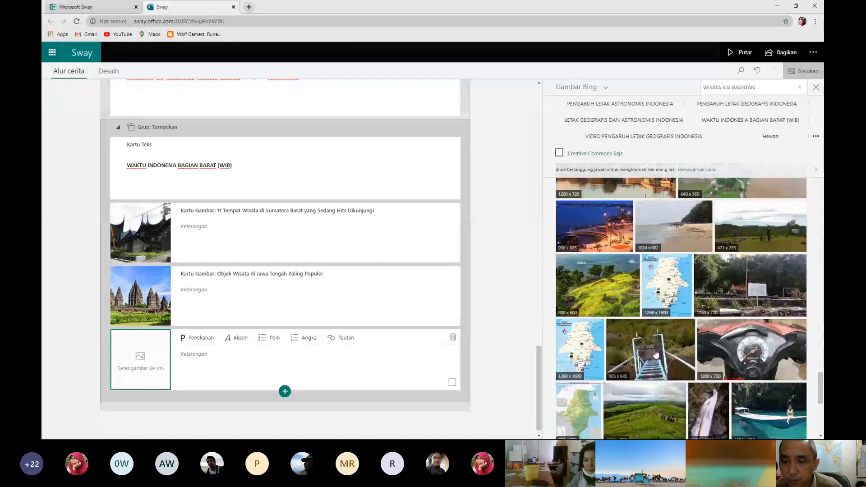
scroll(656, 354, down, 5)
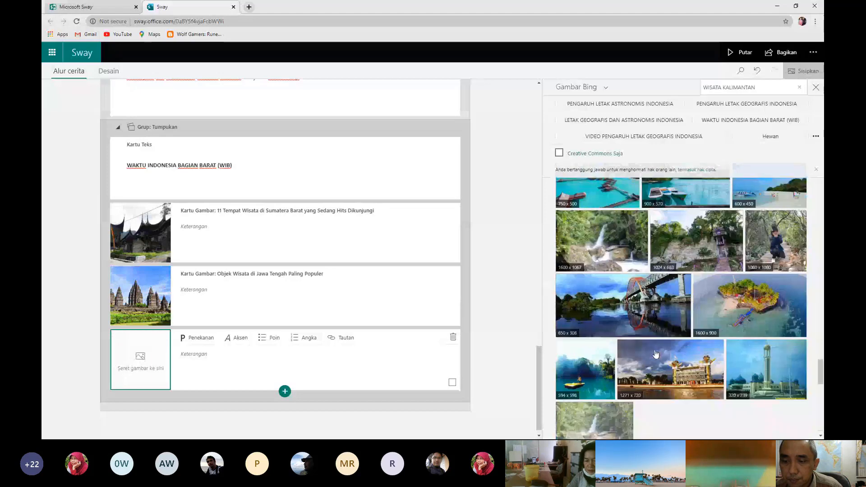
scroll(659, 348, down, 2)
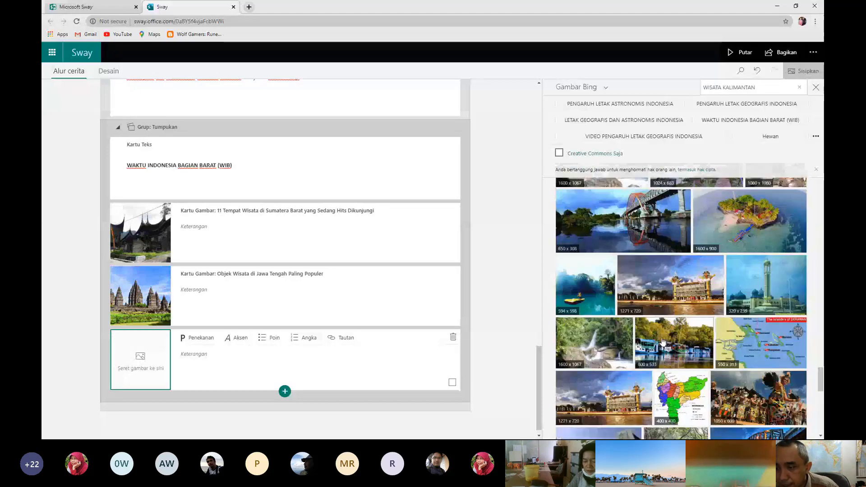
click(767, 284)
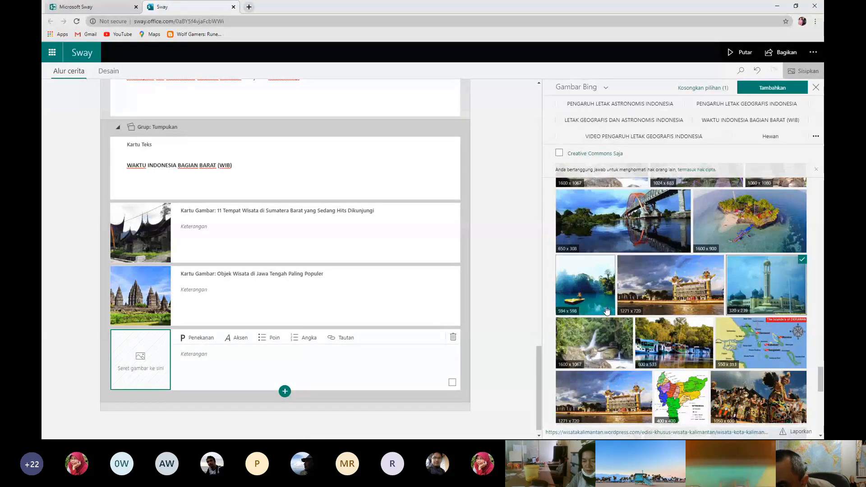
Find the 1075 x 717 orangutan photo, add it to the selection and place the selected images in the empty image card
scroll(606, 310, down, 2)
scroll(607, 310, down, 4)
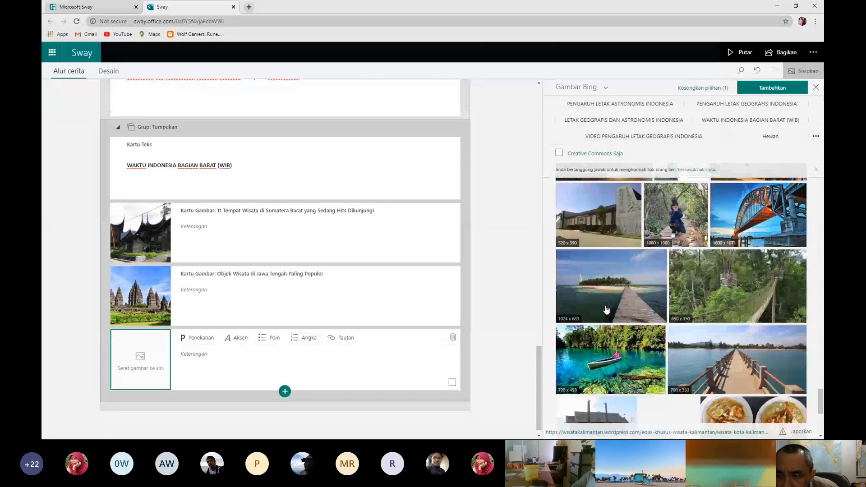
scroll(607, 309, down, 5)
scroll(606, 310, down, 2)
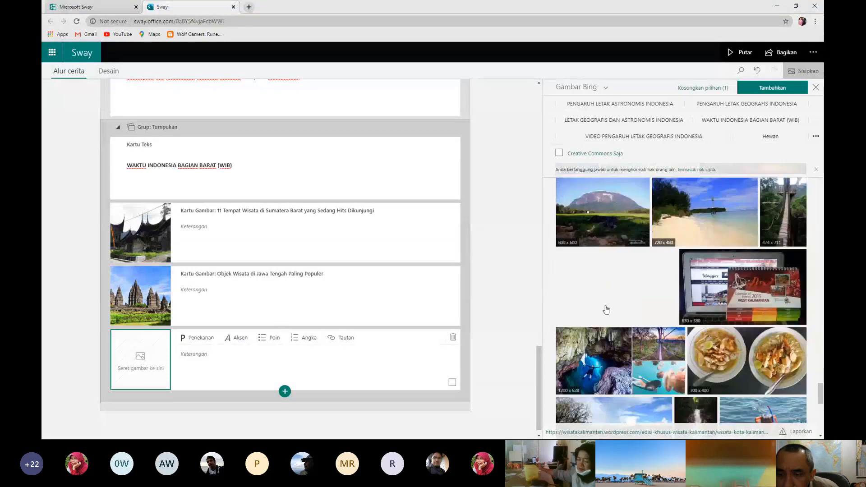
scroll(607, 310, down, 5)
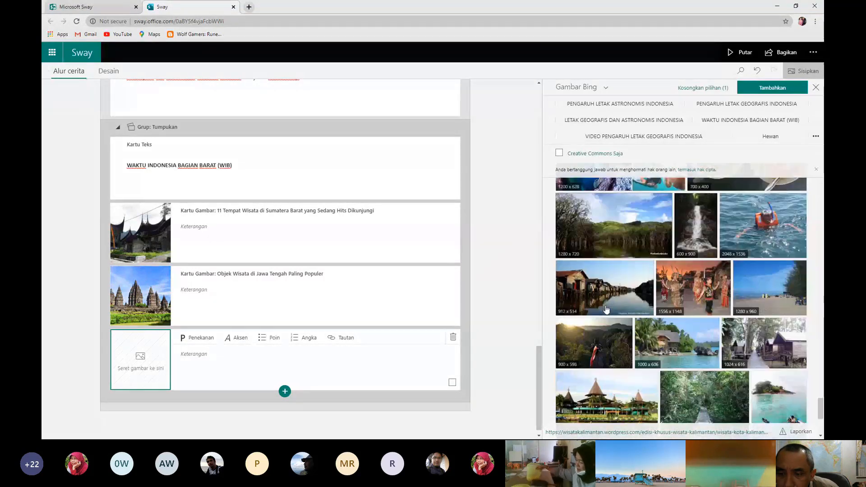
scroll(607, 310, down, 4)
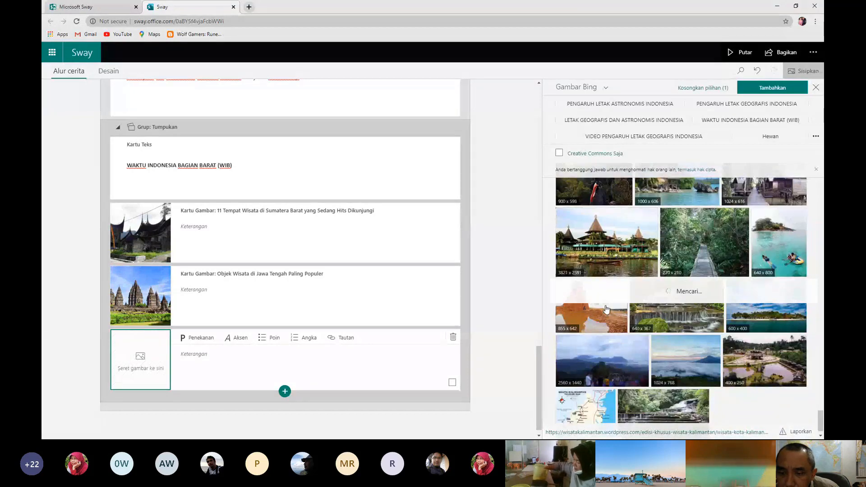
scroll(607, 309, down, 6)
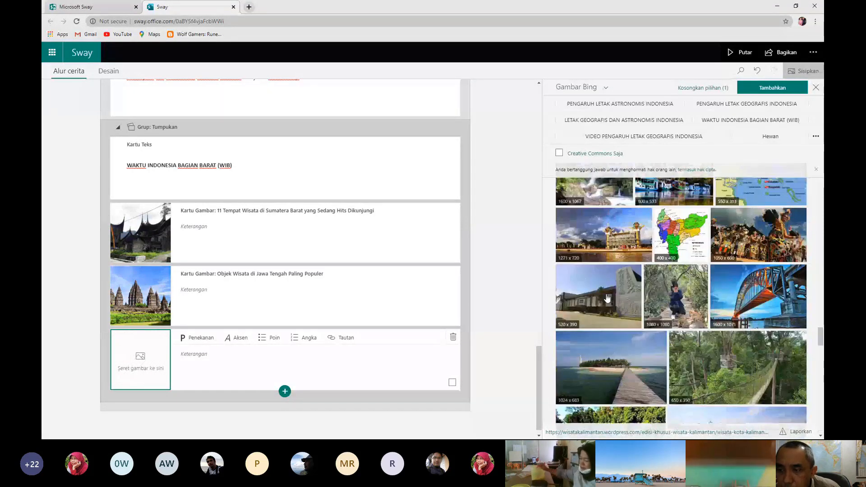
scroll(608, 298, down, 10)
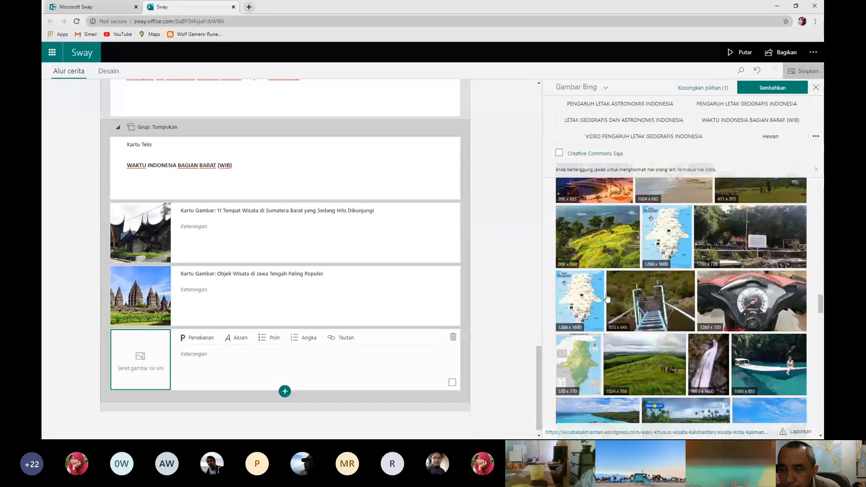
scroll(608, 298, down, 8)
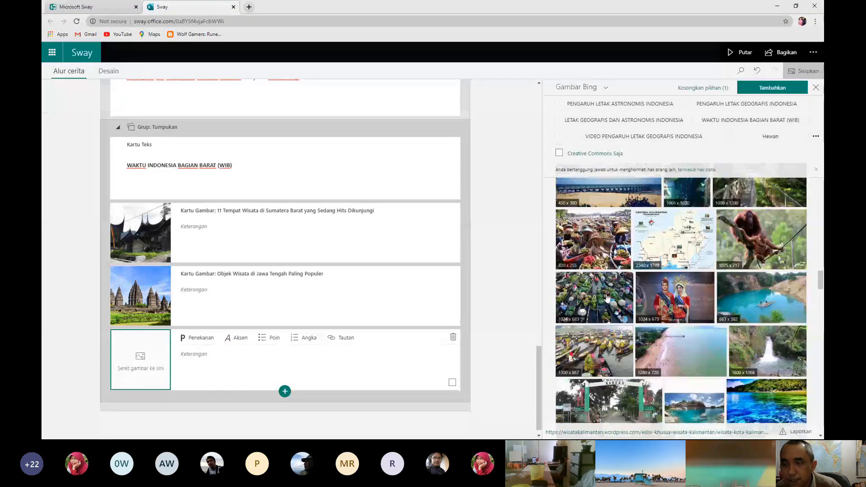
scroll(752, 277, up, 1)
click(752, 277)
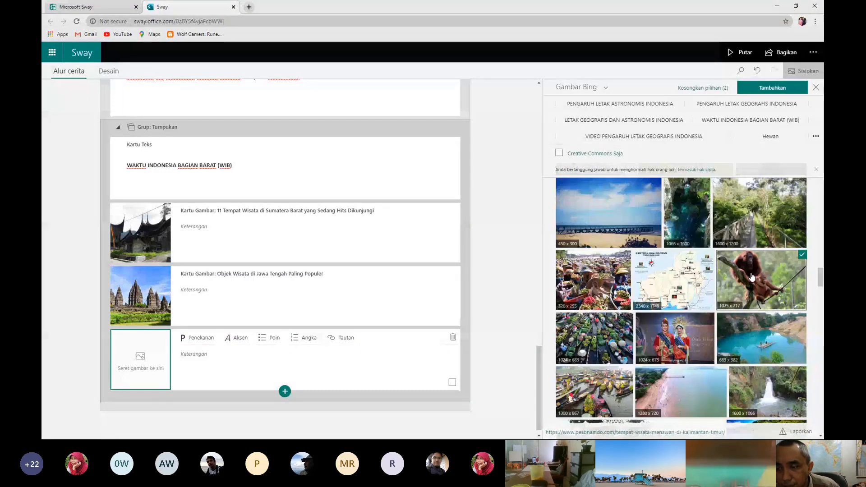
drag(752, 277, 141, 360)
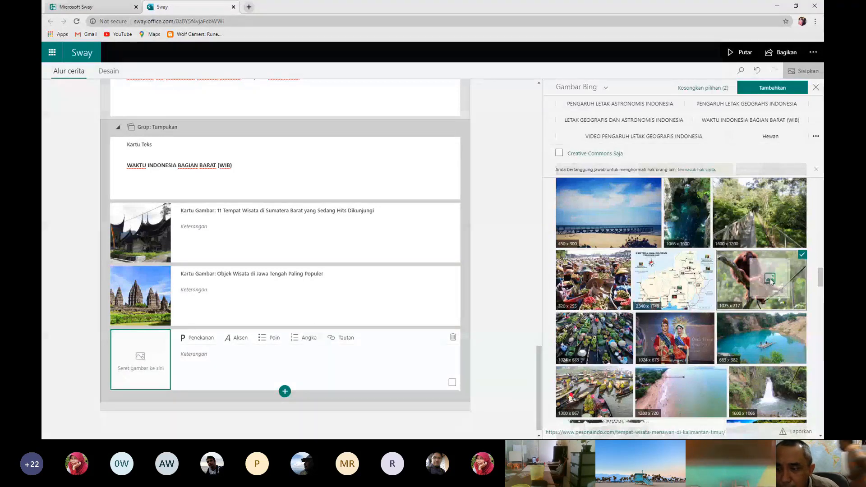
drag(754, 277, 145, 359)
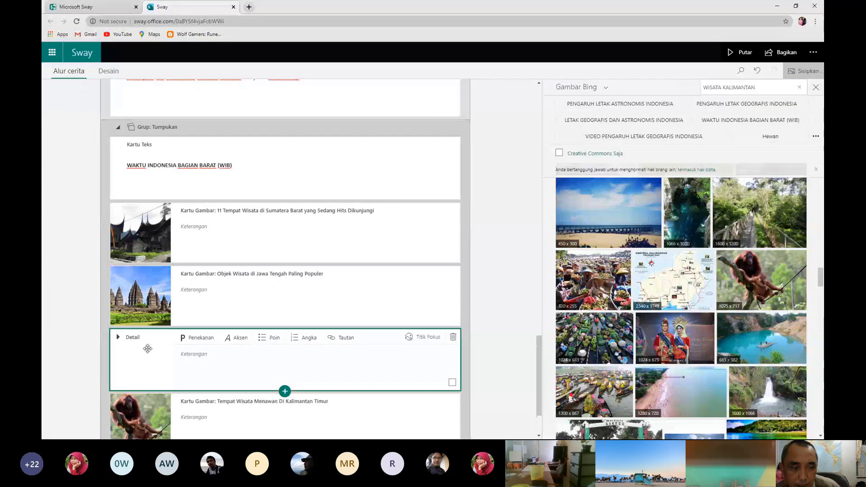
Delete the mosque image card from the stack group
scroll(358, 371, down, 2)
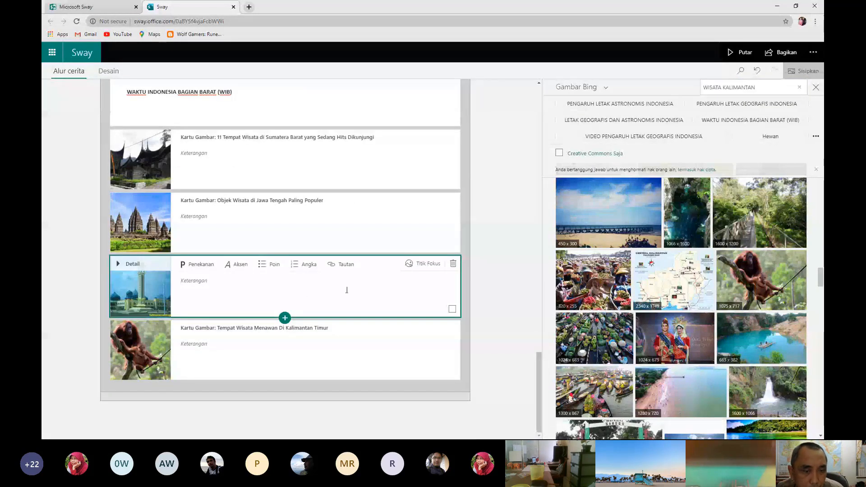
right_click(155, 296)
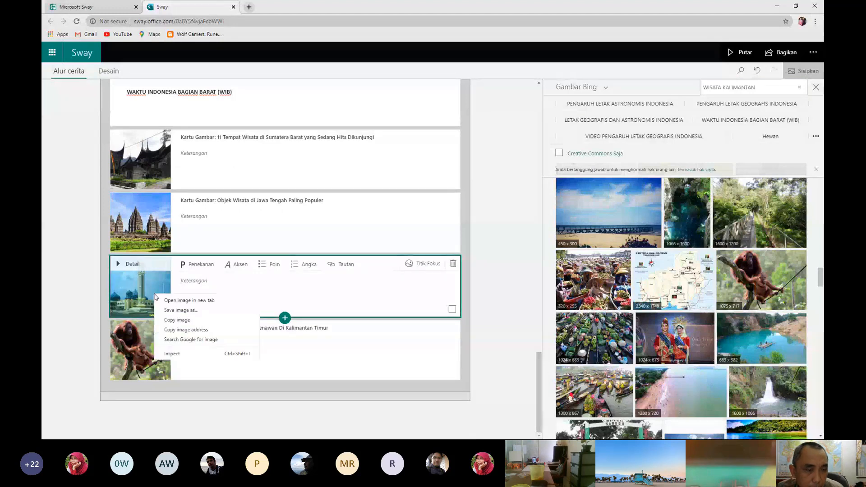
click(148, 287)
drag(148, 287, 482, 380)
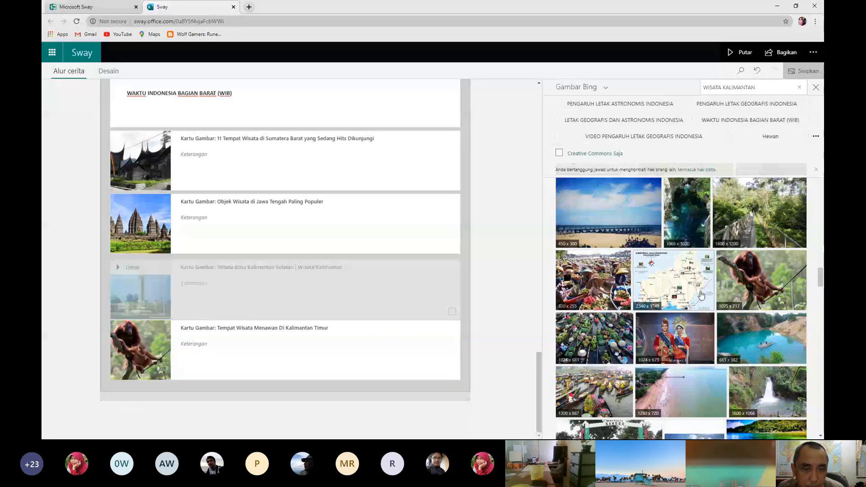
click(454, 266)
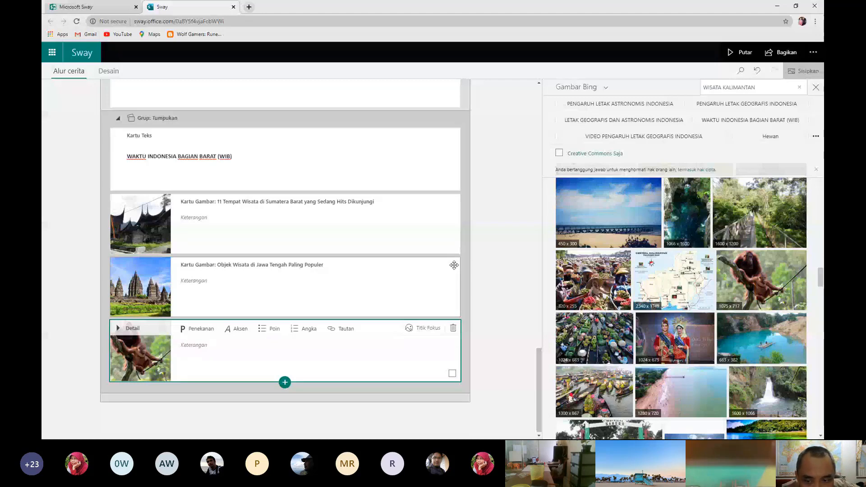
Mark the entire orangutan image as important in its focus point settings, and close the settings
click(422, 328)
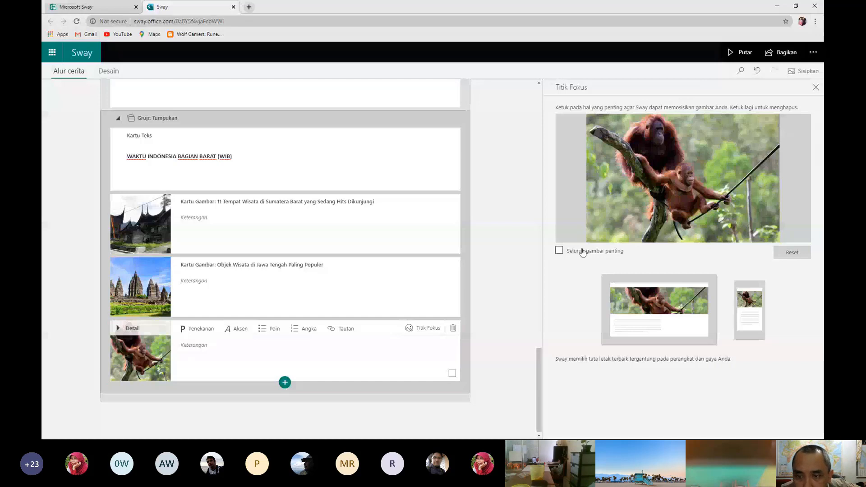
click(560, 251)
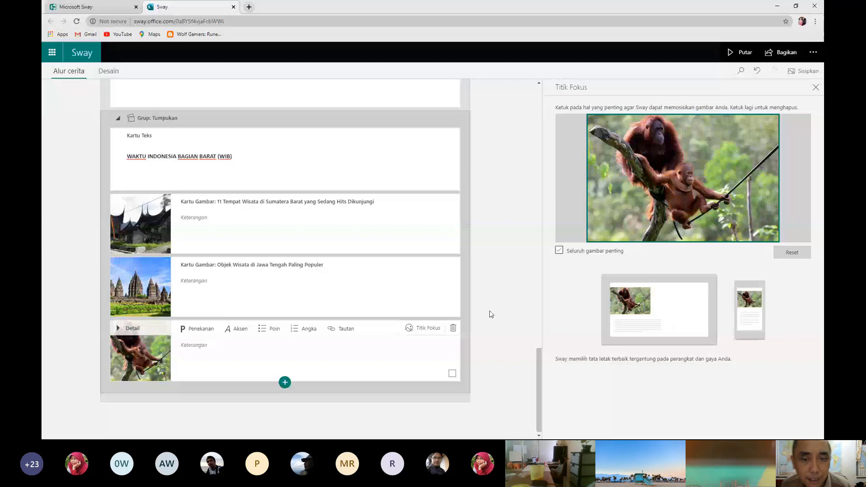
click(513, 315)
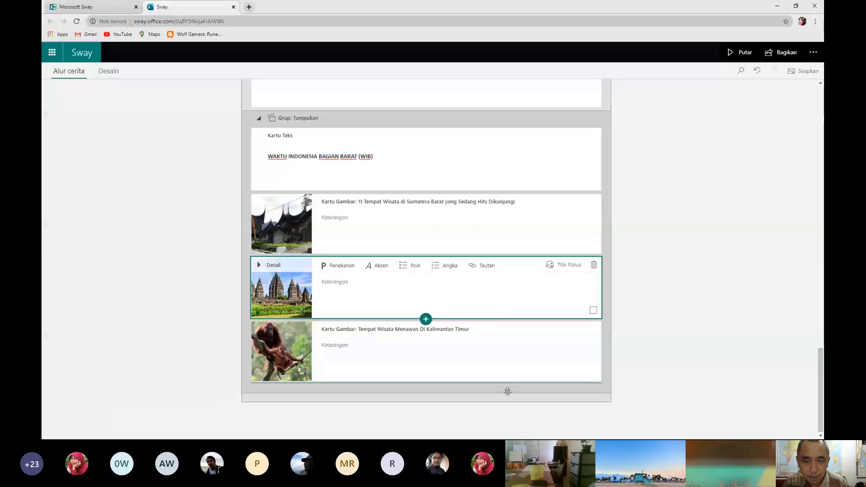
click(488, 379)
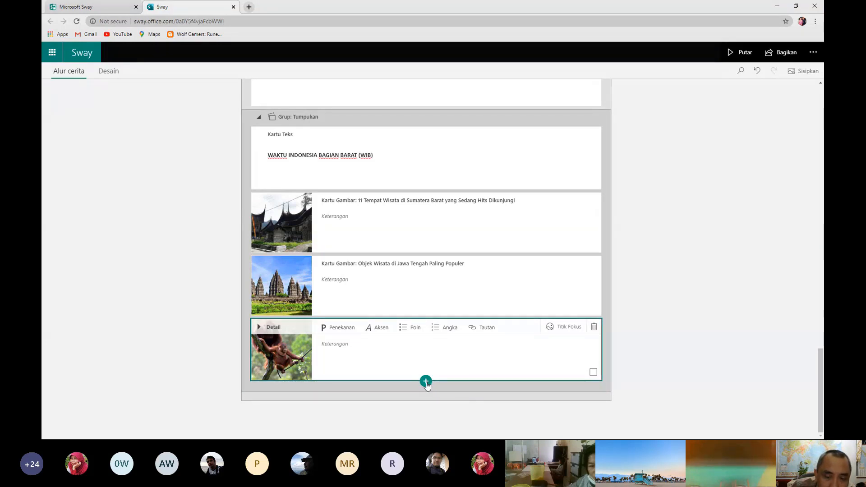
click(448, 401)
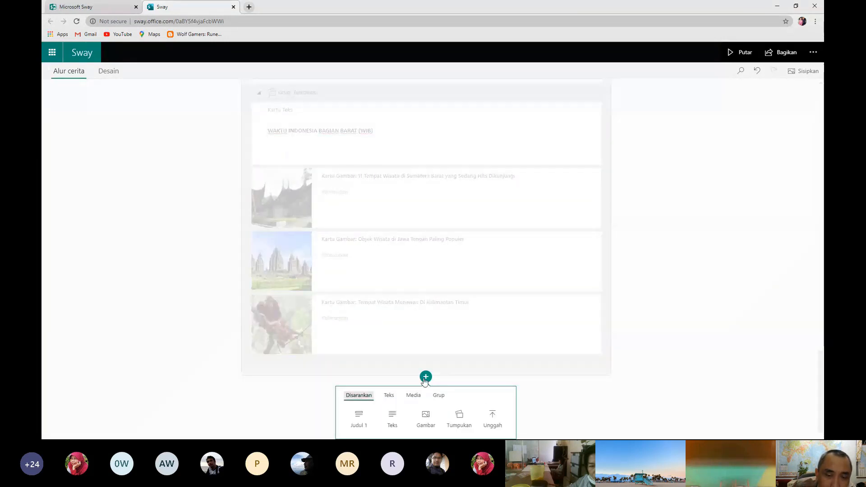
click(590, 366)
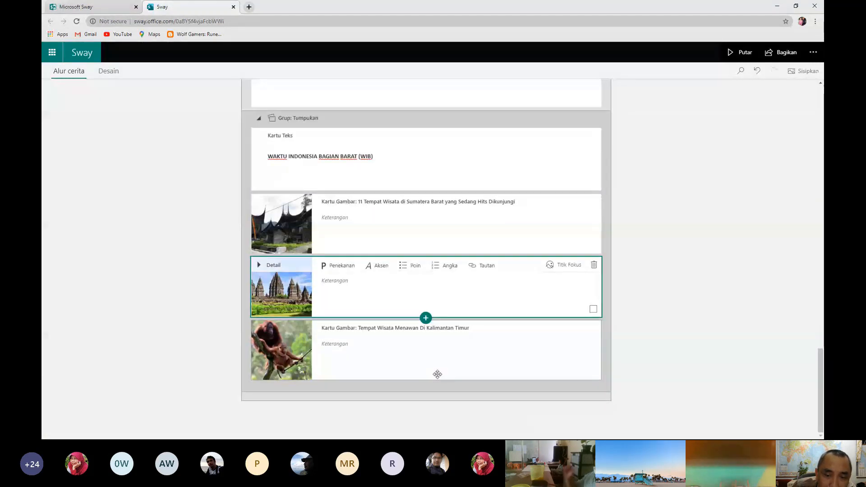
click(440, 376)
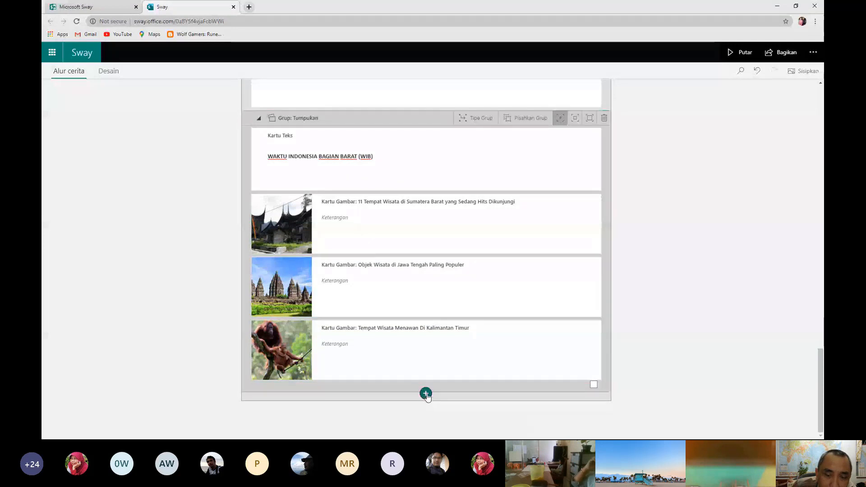
click(425, 393)
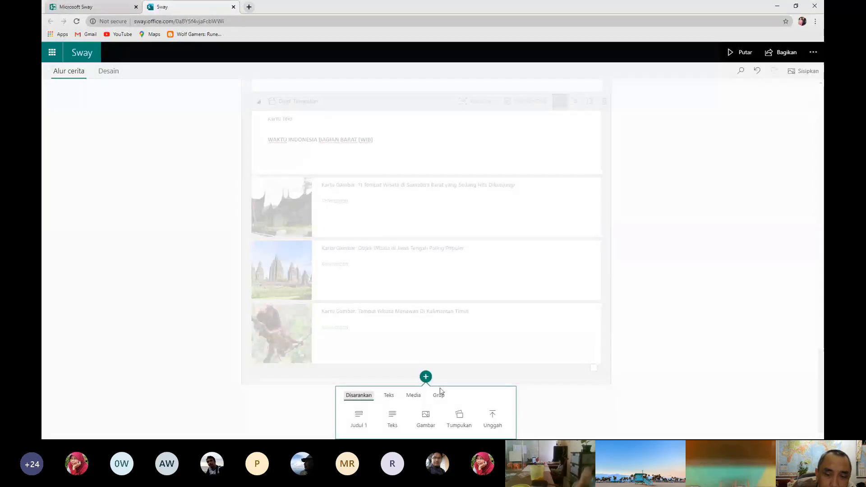
click(455, 367)
click(447, 363)
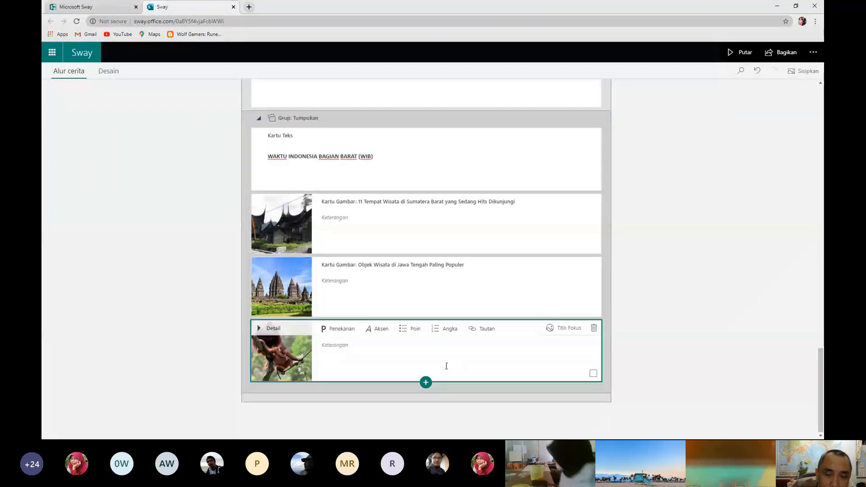
click(426, 383)
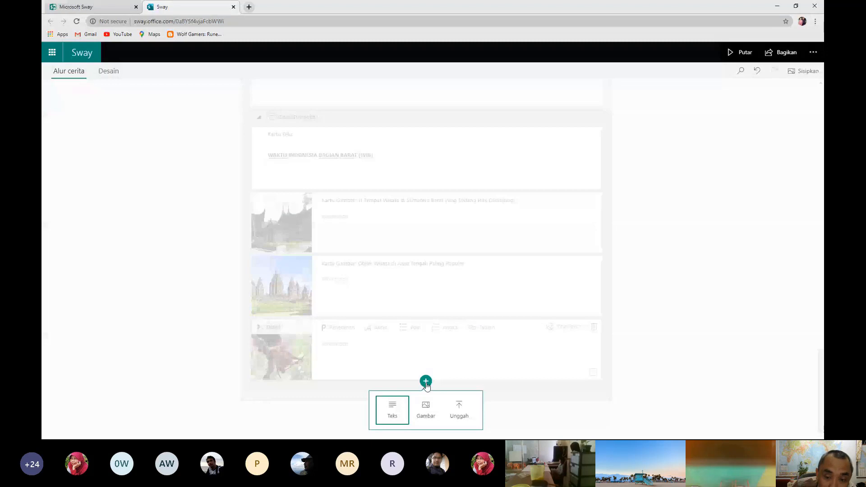
click(501, 399)
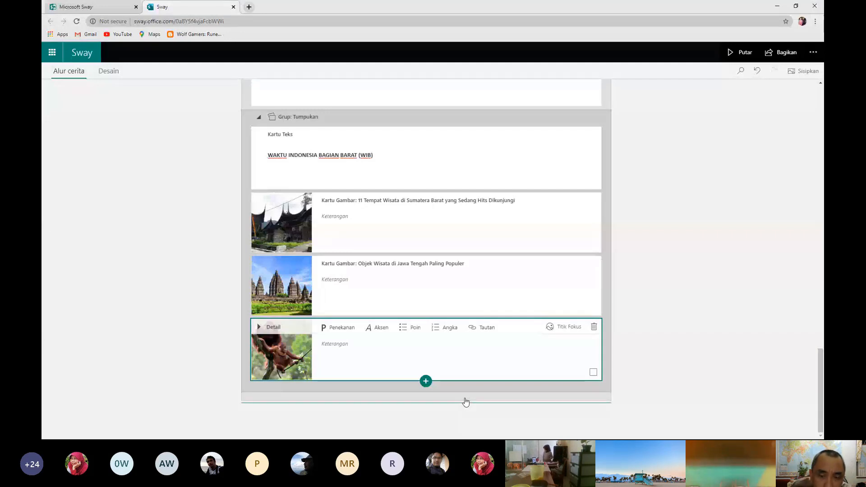
Try adding an empty stack group below the WIB stack group and delete it again
click(465, 401)
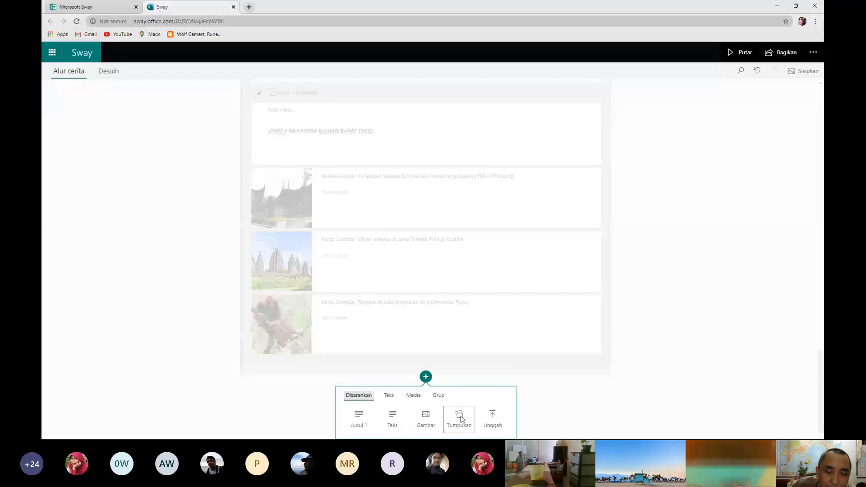
click(461, 419)
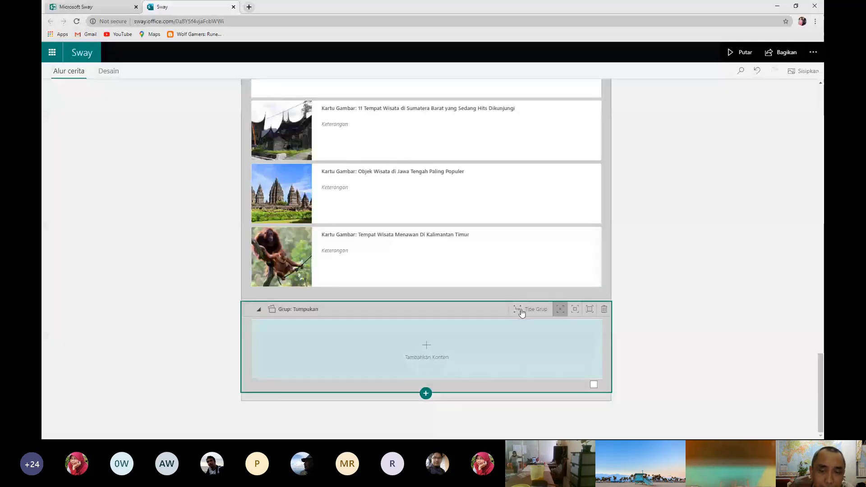
scroll(491, 257, up, 3)
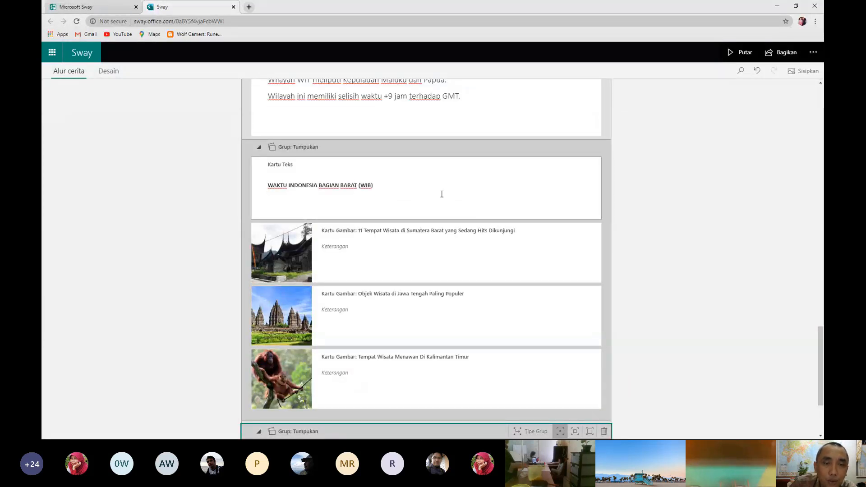
scroll(495, 230, down, 3)
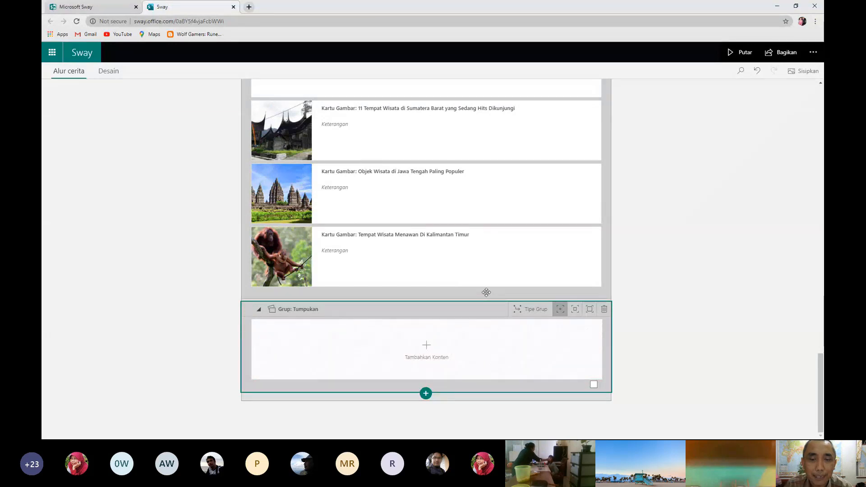
click(471, 268)
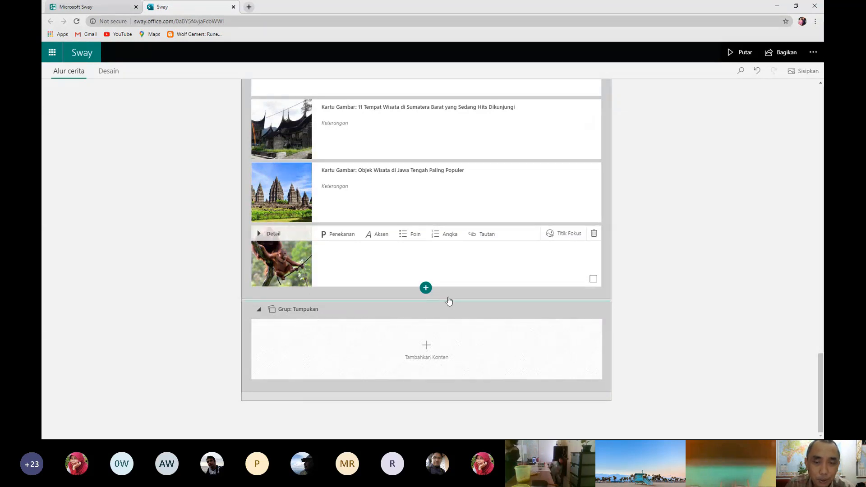
click(568, 359)
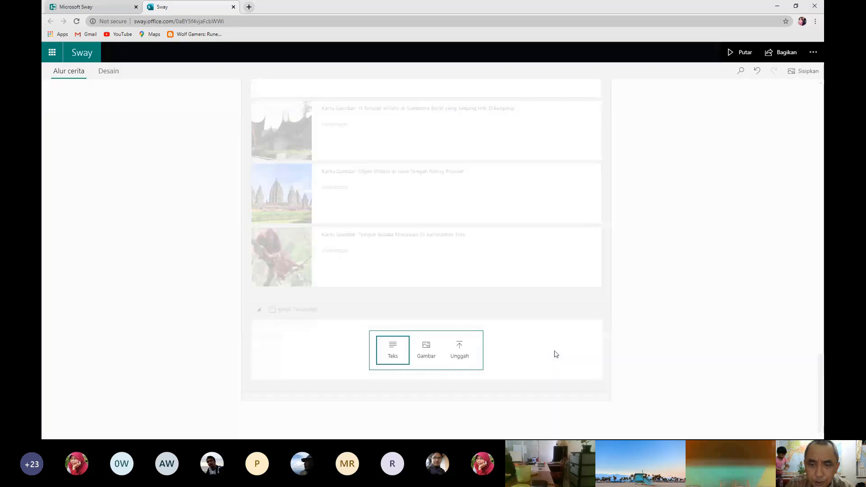
click(553, 354)
click(604, 309)
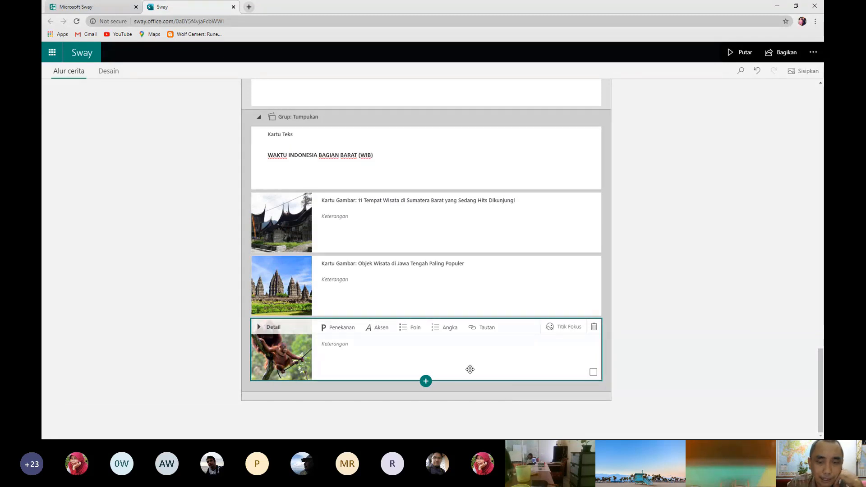
click(456, 402)
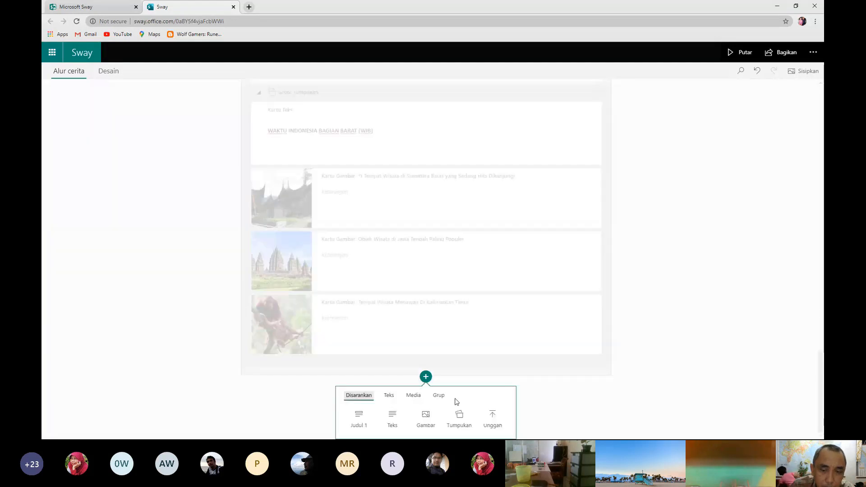
click(657, 312)
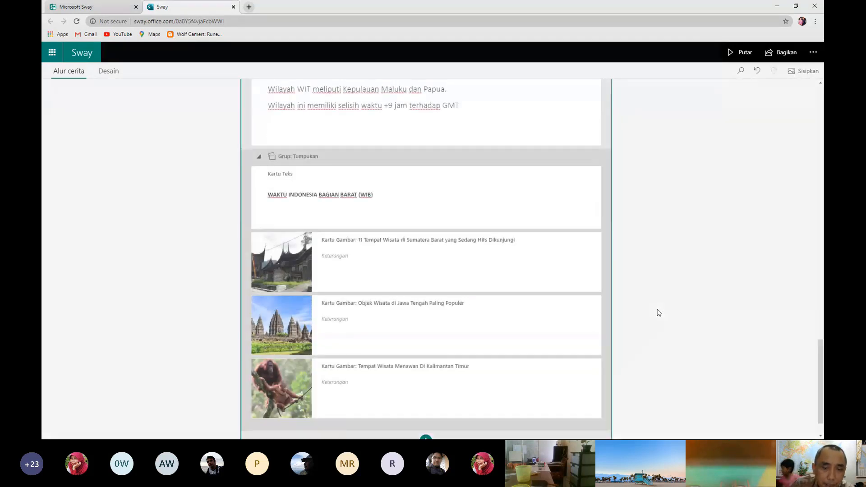
scroll(485, 417, down, 1)
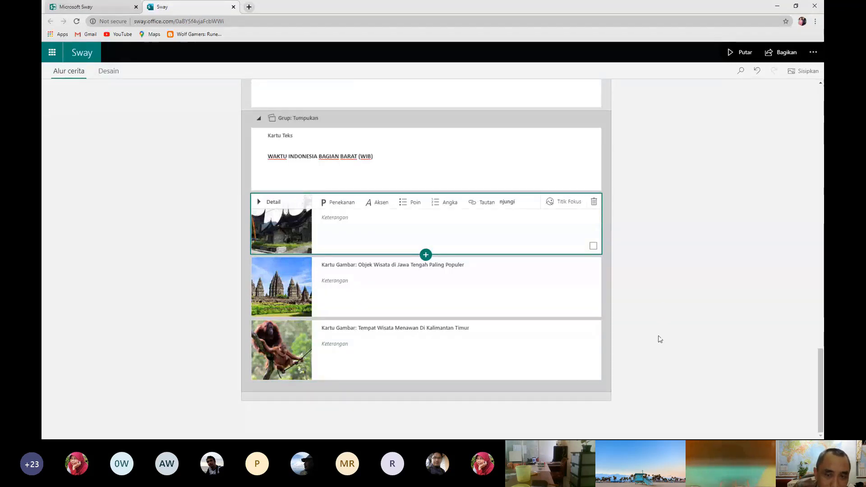
click(519, 353)
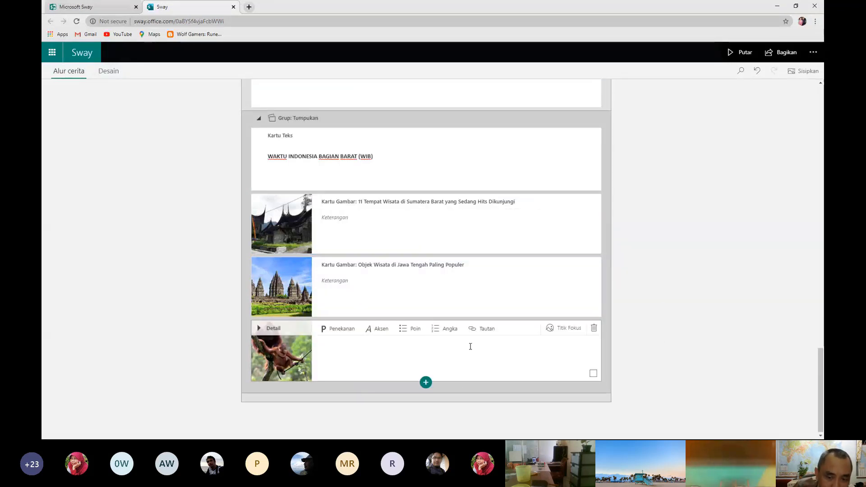
Add a new stack group below the WIB stack group and insert a text card in it
click(455, 402)
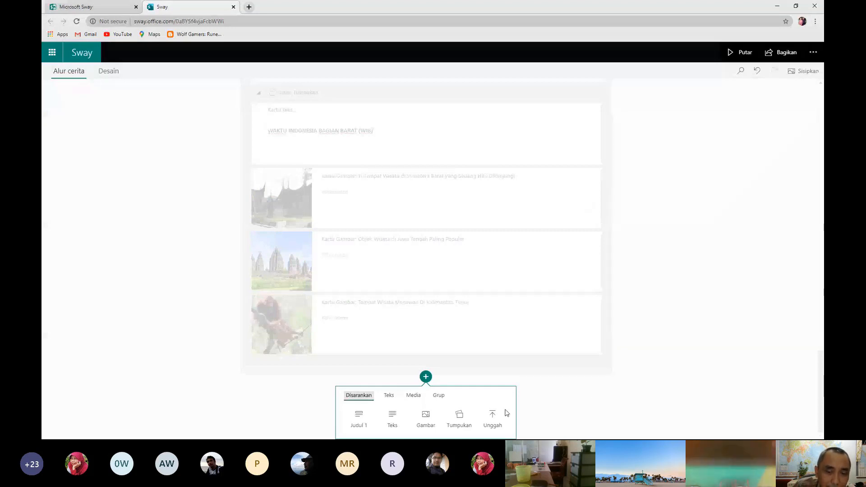
click(459, 418)
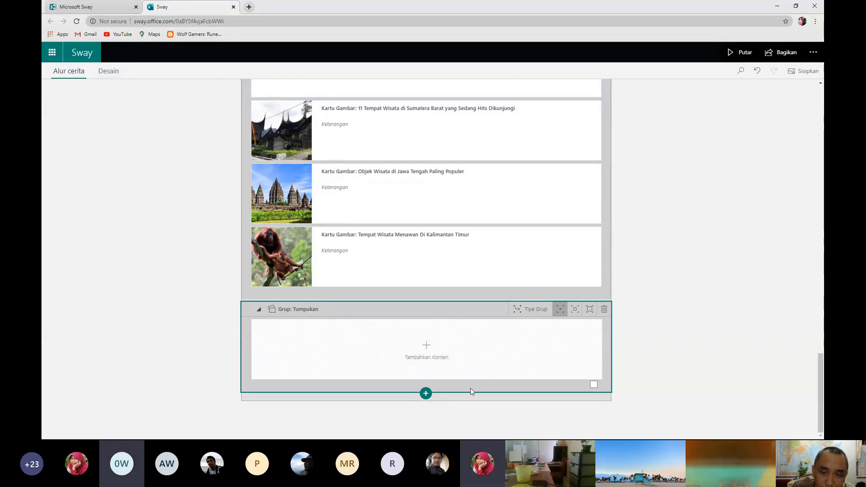
click(427, 349)
Enter "WAKTU INDONESIA BAGIAN TENGAH" in the new group's text card
text(WA)
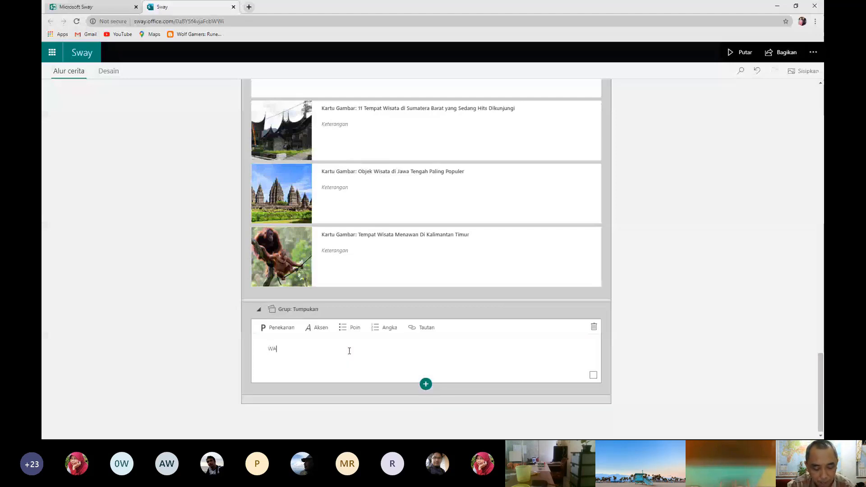
text(KTU INDONE)
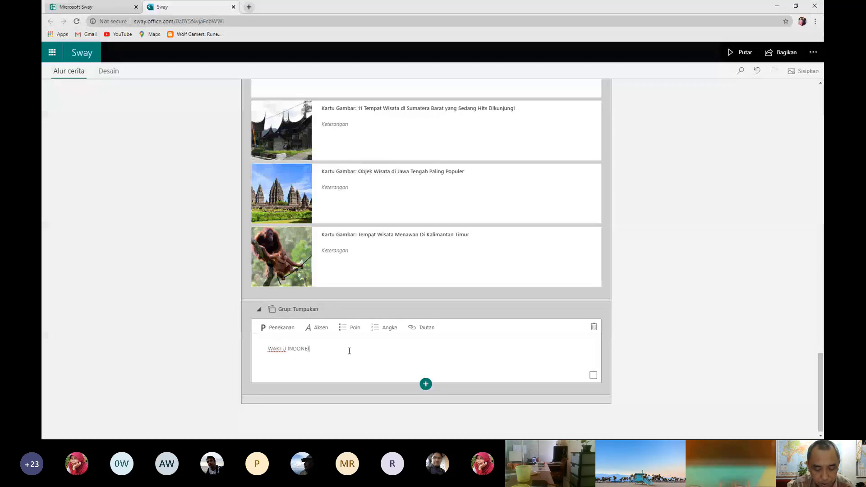
text(ESIA)
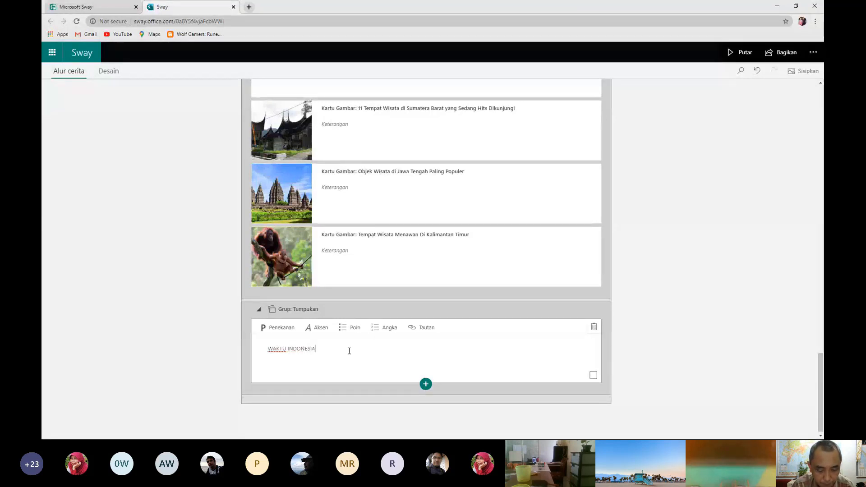
text( BAGIAN TENGA)
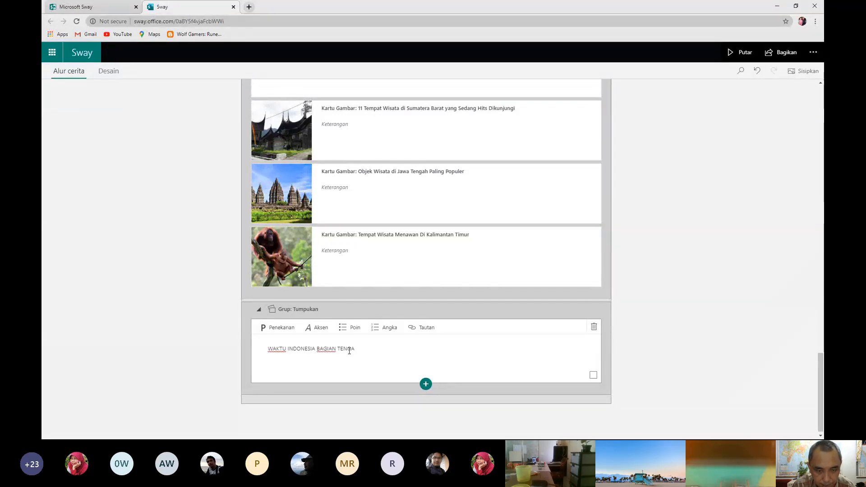
text(H)
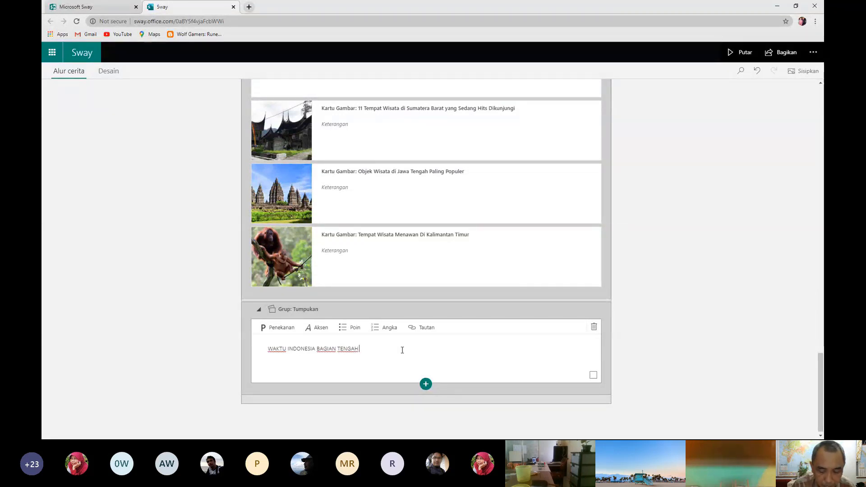
Complete the text card's heading with the abbreviation "(WITA)" and apply emphasis to the whole line
text( ()
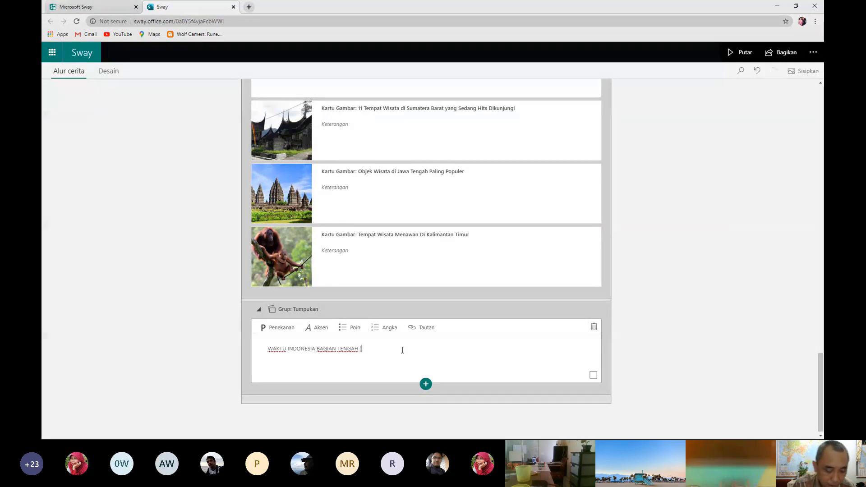
text(W)
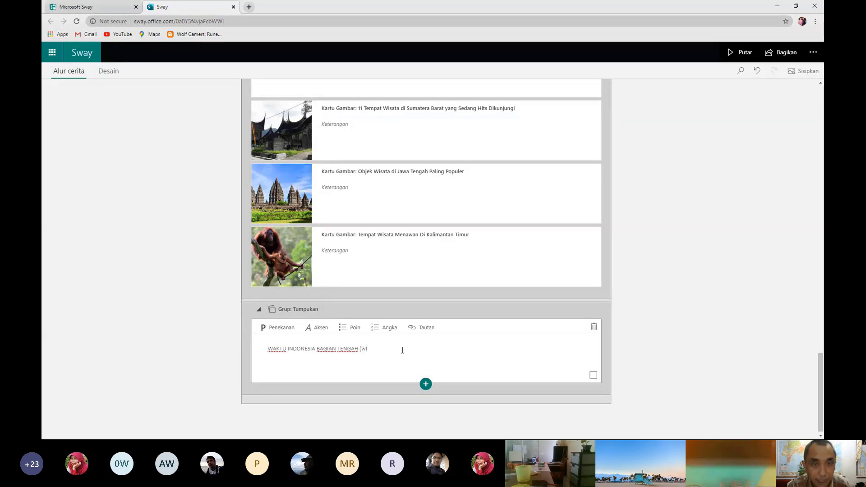
scroll(454, 295, up, 4)
scroll(453, 294, up, 3)
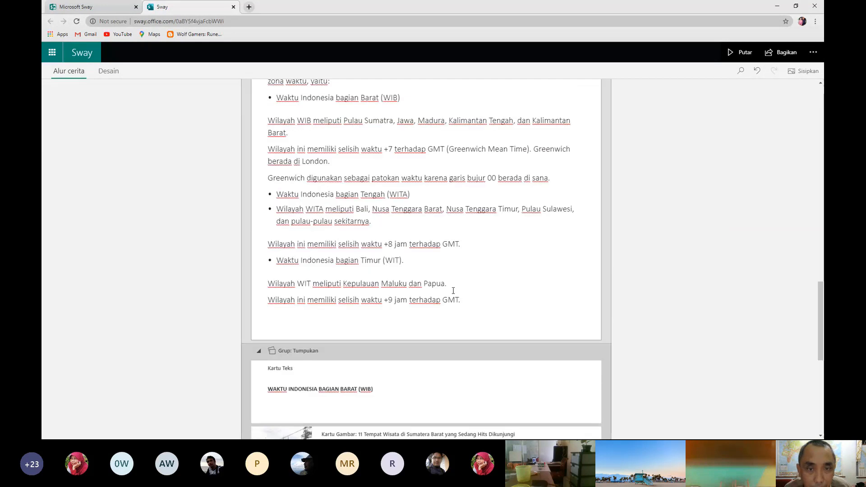
scroll(453, 292, down, 7)
scroll(454, 290, up, 1)
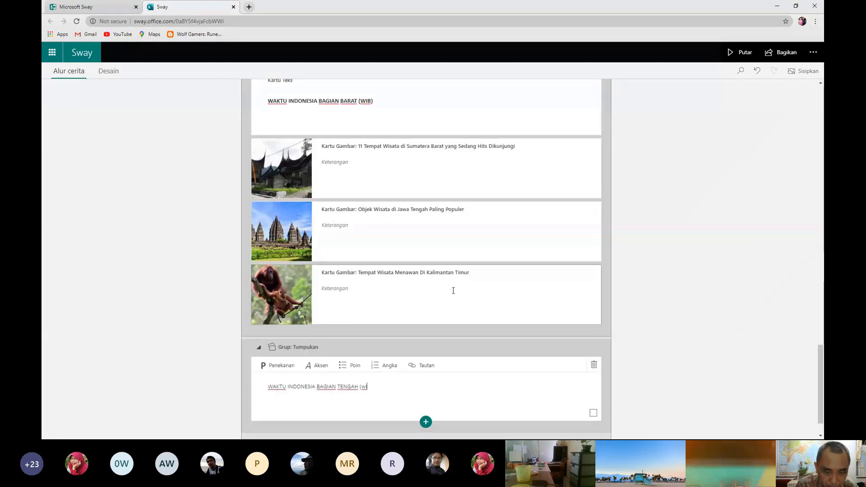
text(it)
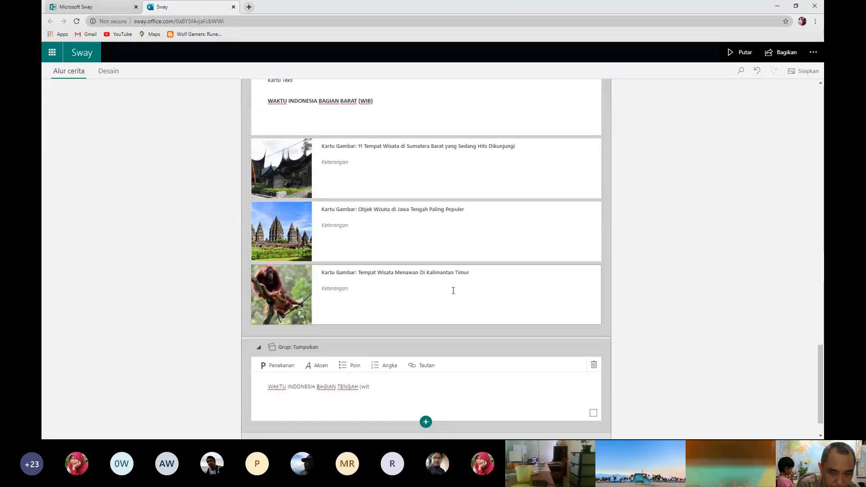
key(BackSpace)
key(BackSpace)
key(BackSpace)
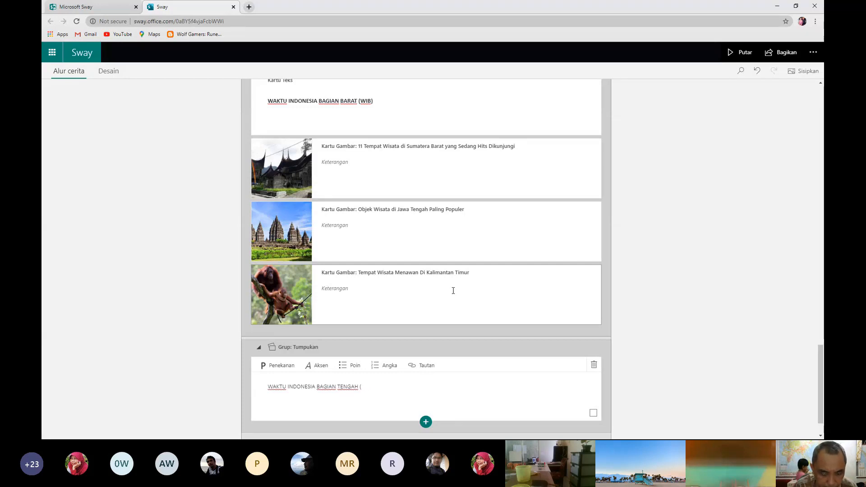
text(WITA)
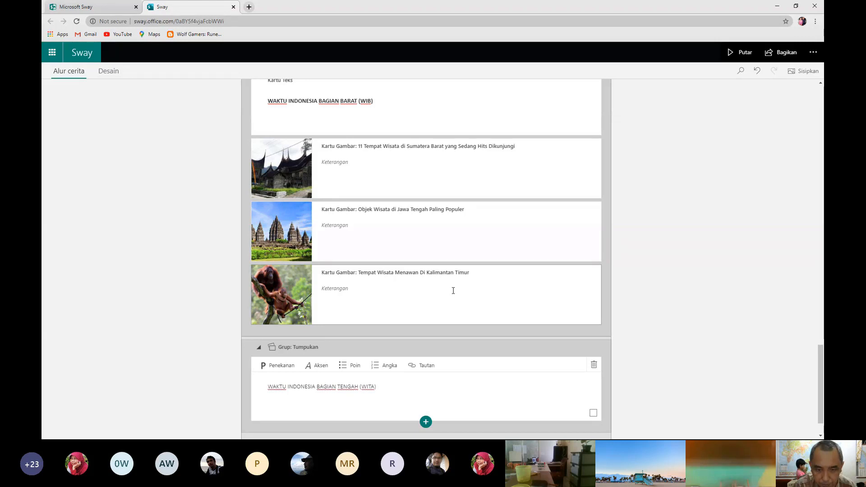
triple_click(267, 388)
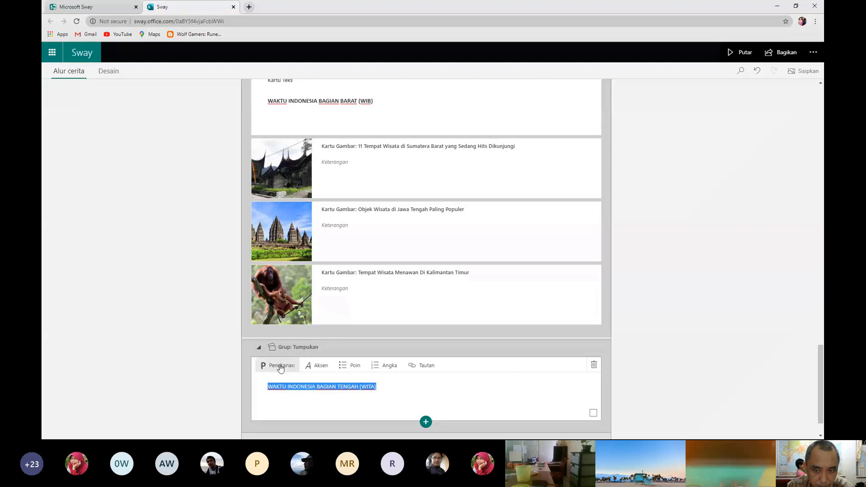
click(281, 368)
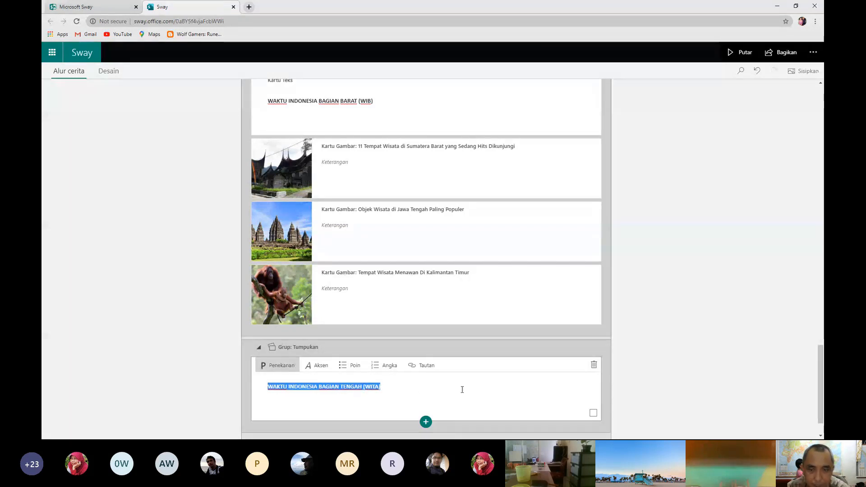
Set the stack group holding the WITA text card to the strongest emphasis level
scroll(488, 397, down, 1)
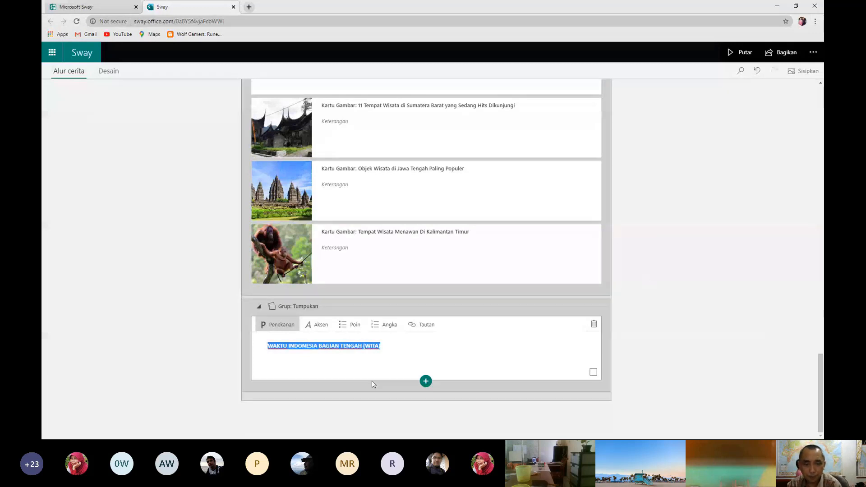
click(441, 418)
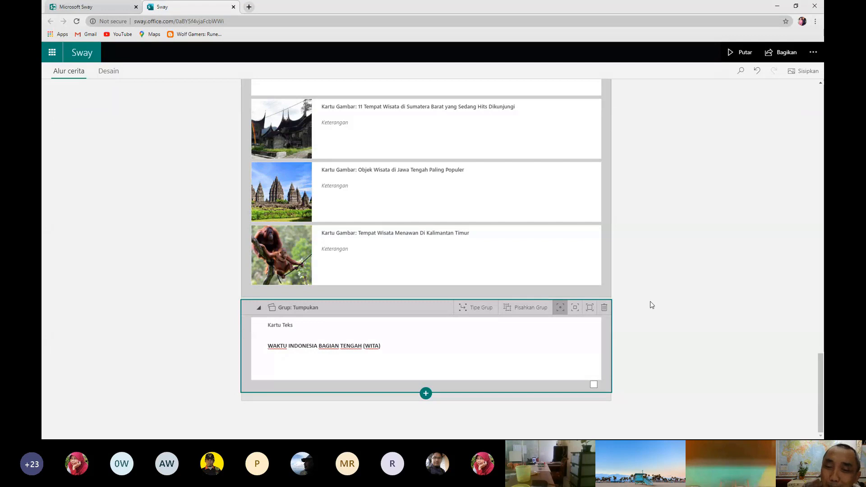
click(591, 309)
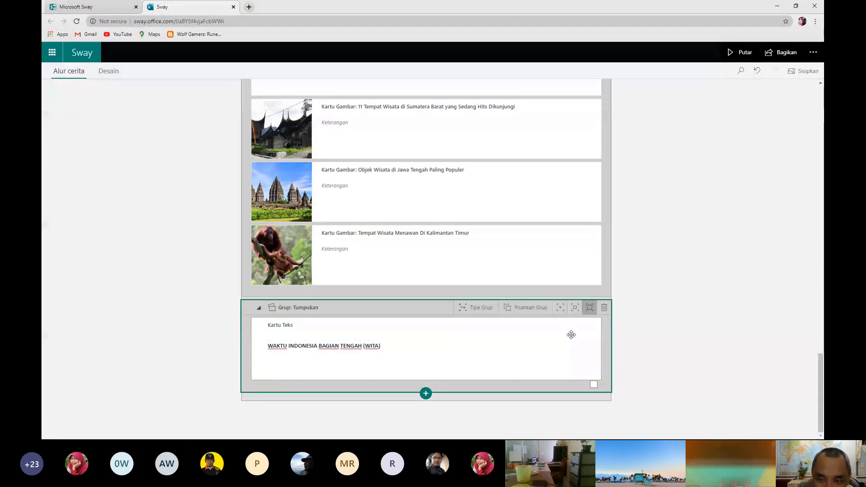
Insert an empty picture card below the WITA text card inside the same stack group
click(464, 359)
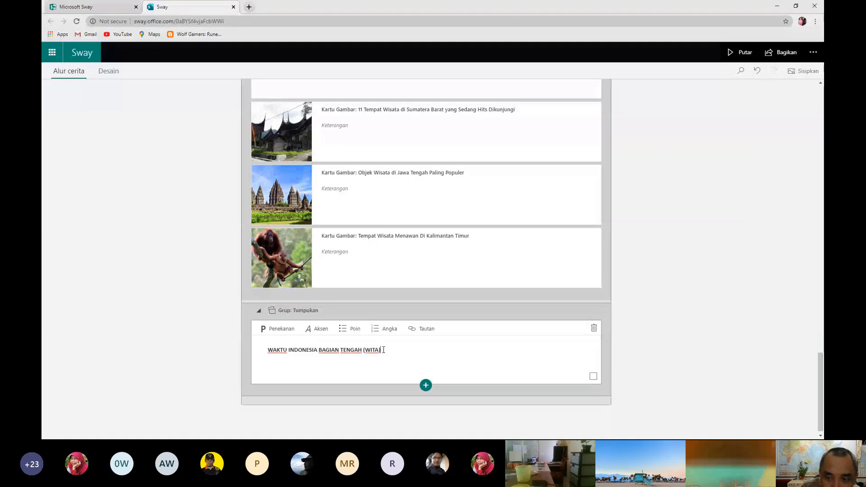
click(530, 397)
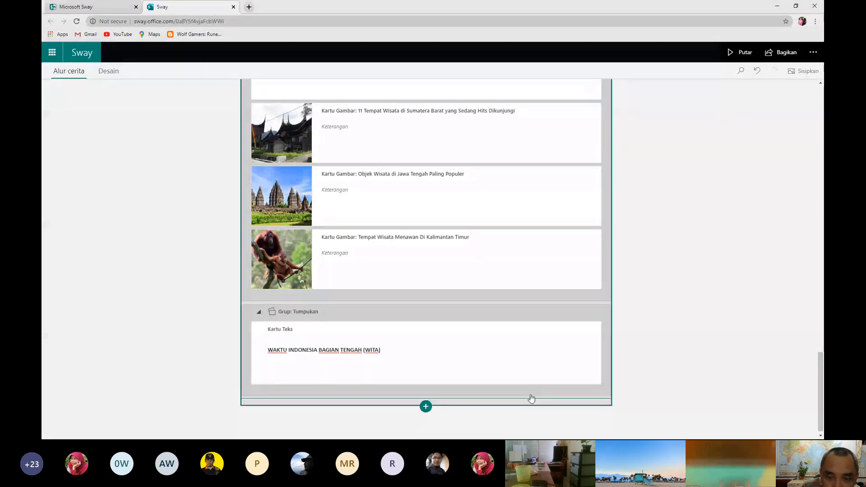
click(466, 350)
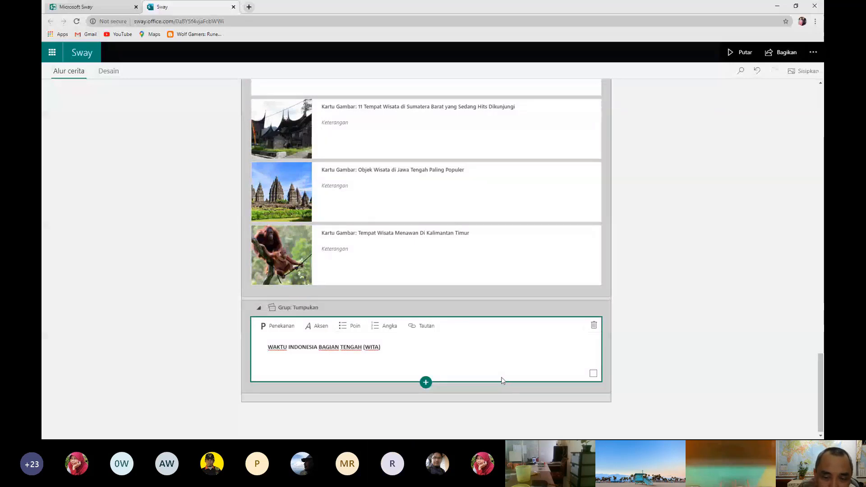
click(424, 357)
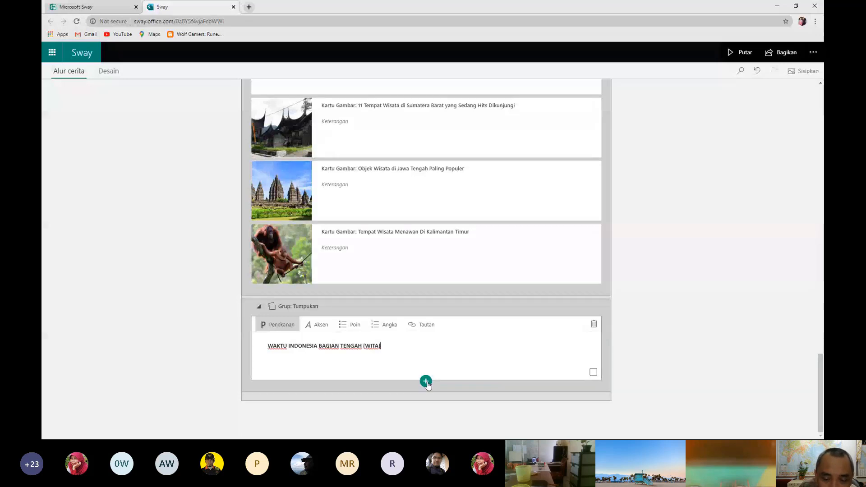
click(426, 383)
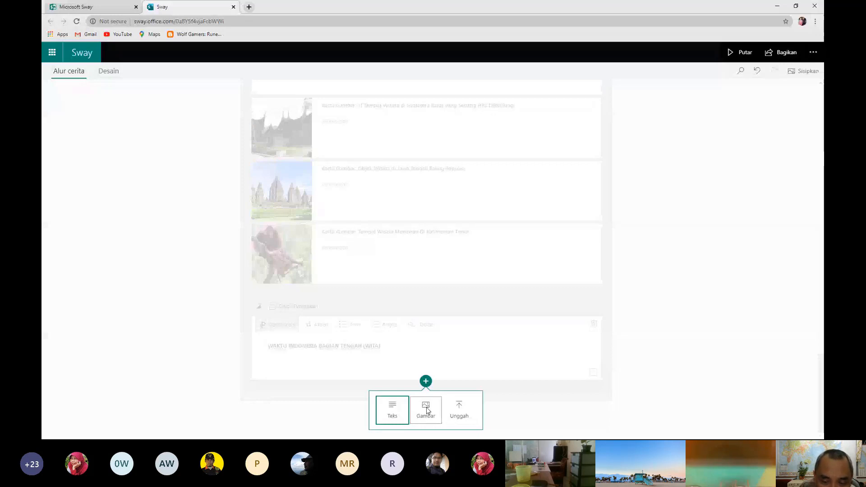
click(427, 410)
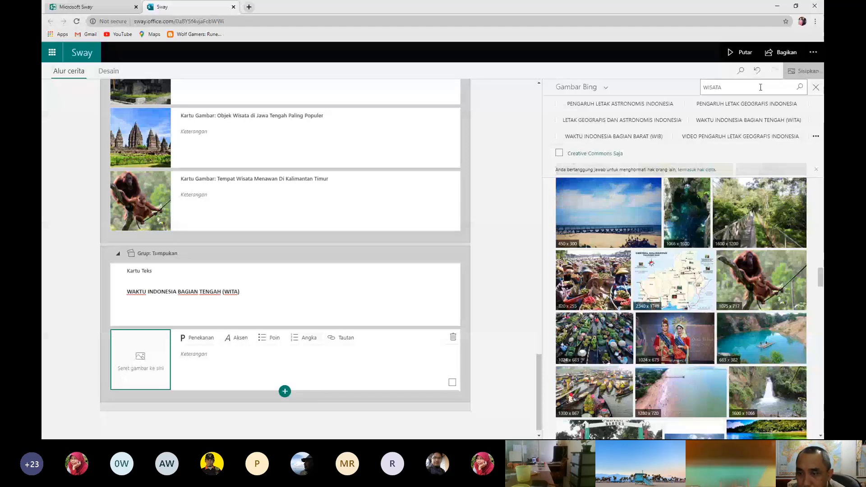
Search Bing images for "WISATA BALI" without the Creative Commons restriction and browse the pictures for a suitable one
text(BALI)
key(Return)
scroll(763, 340, down, 3)
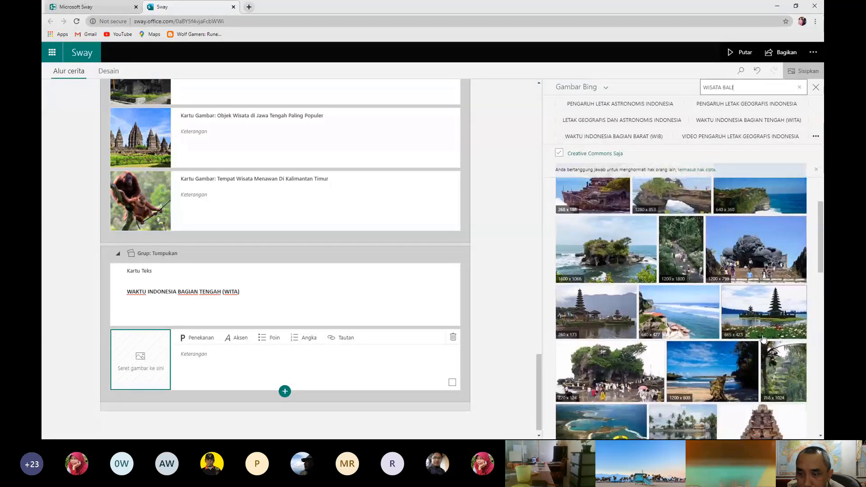
scroll(763, 339, up, 2)
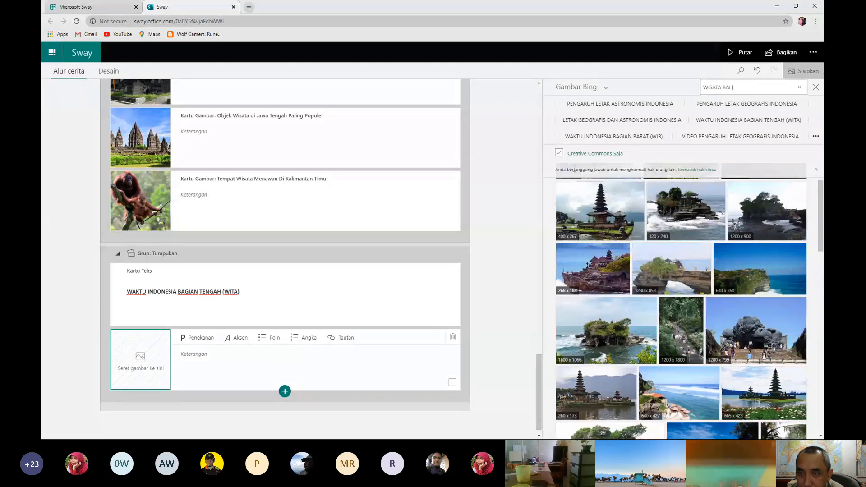
click(559, 153)
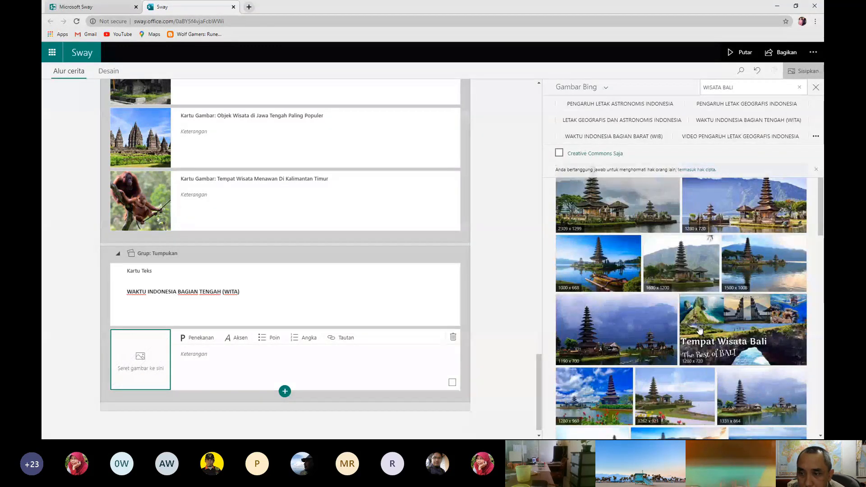
scroll(700, 330, down, 3)
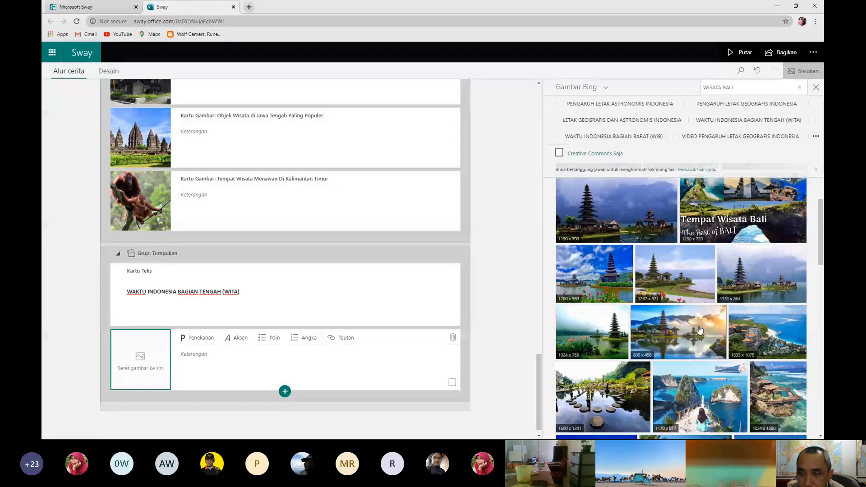
scroll(700, 330, down, 5)
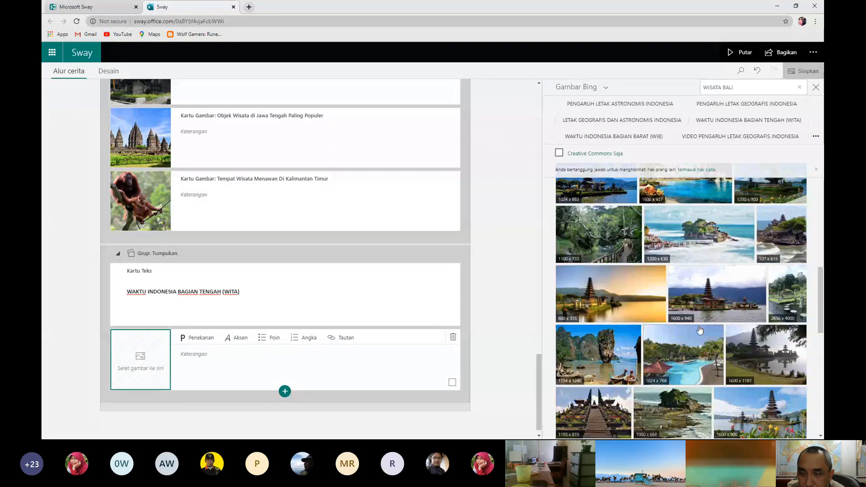
scroll(700, 330, up, 8)
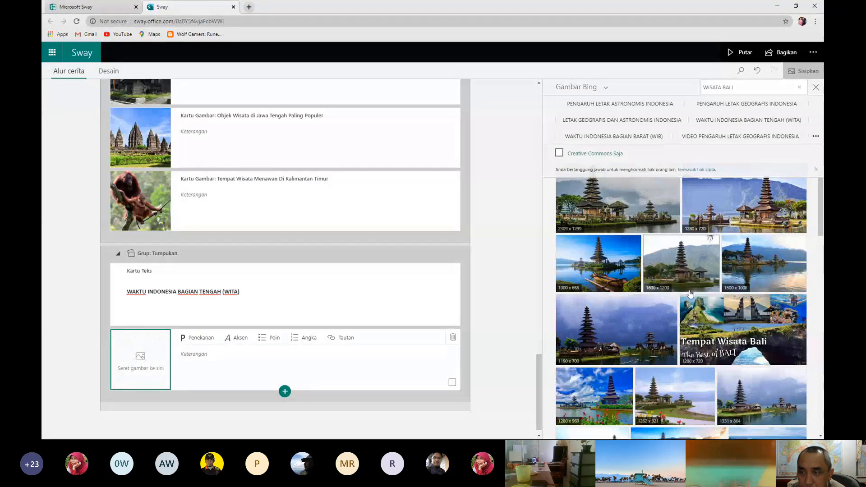
Insert the 600 x 300 Bali image of the crowded rocky sea temple into the empty image card of the WITA group
scroll(724, 275, down, 1)
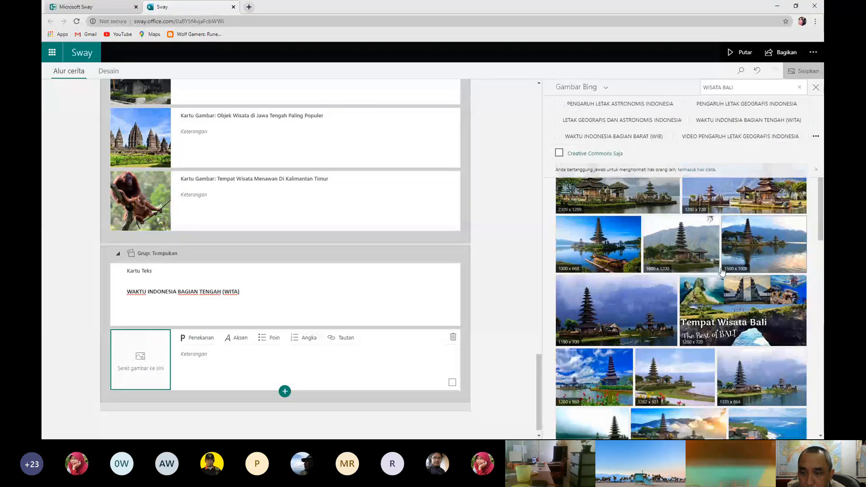
scroll(722, 271, down, 5)
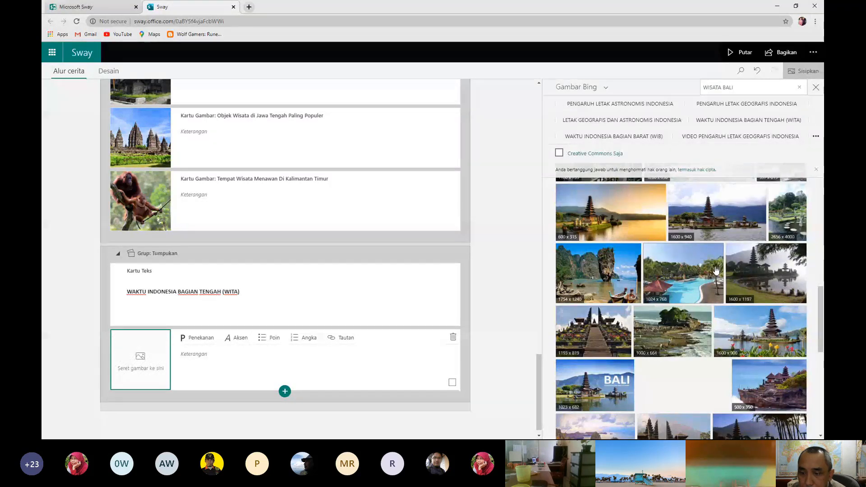
scroll(717, 270, down, 3)
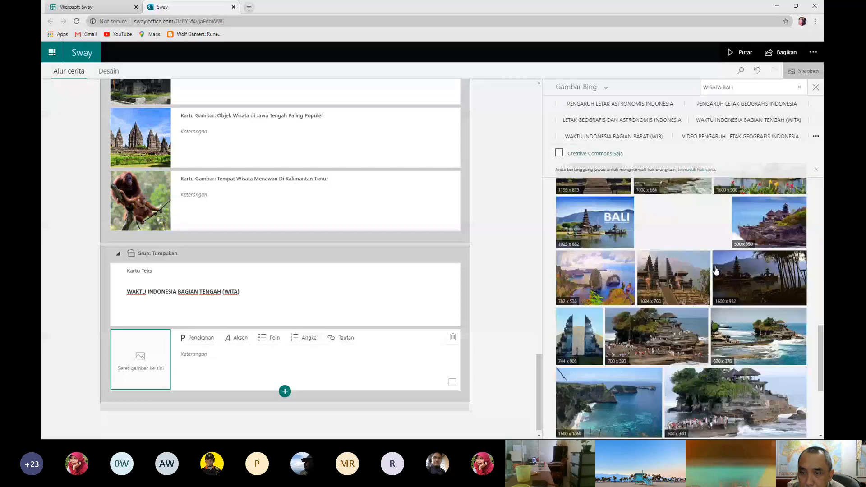
scroll(717, 270, down, 1)
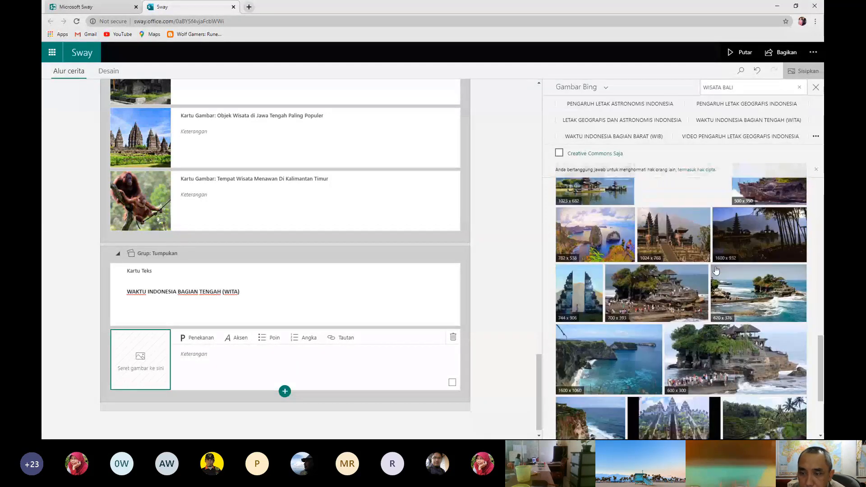
scroll(717, 270, down, 1)
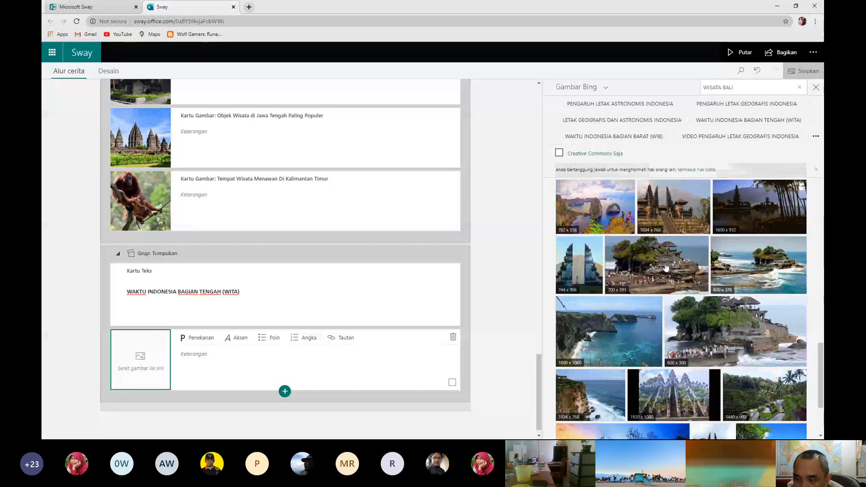
click(666, 267)
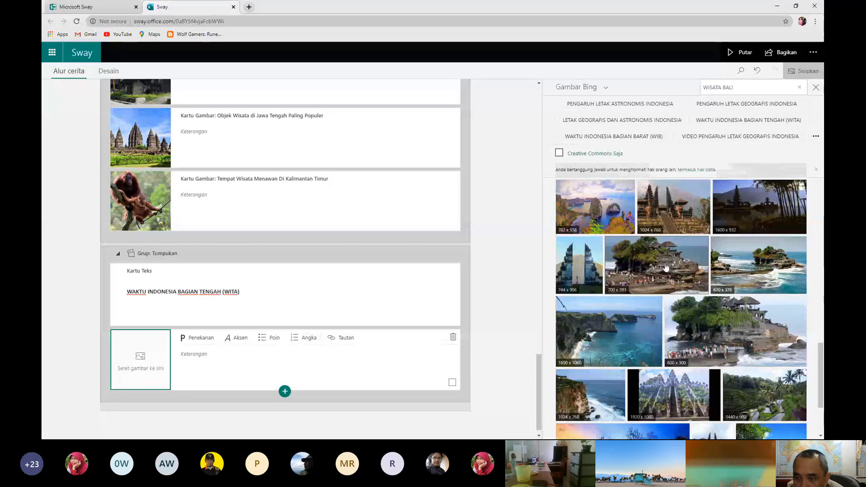
click(717, 313)
click(704, 242)
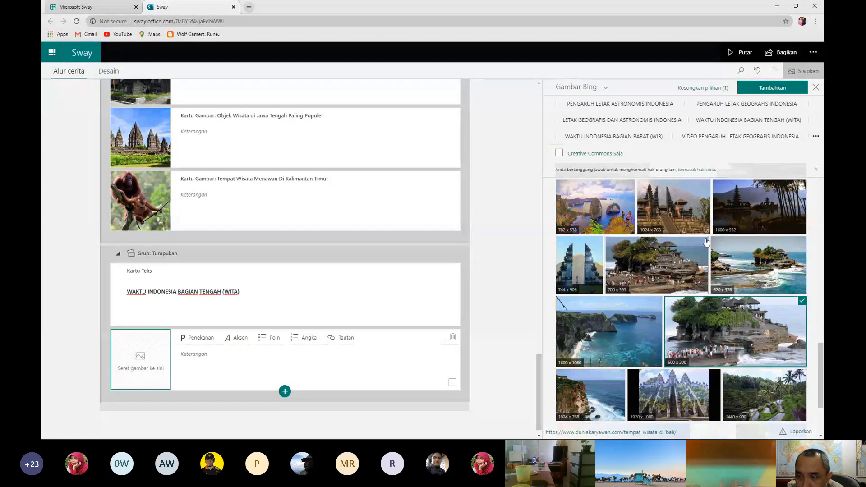
drag(699, 307, 368, 286)
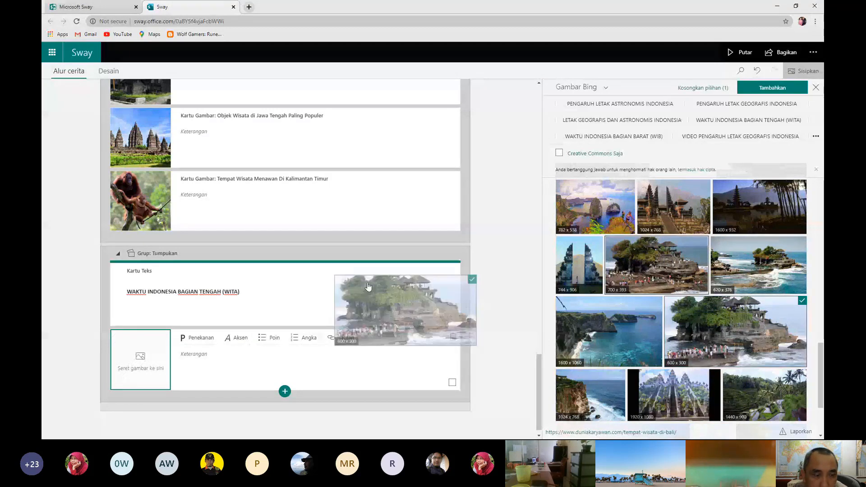
drag(368, 286, 368, 286)
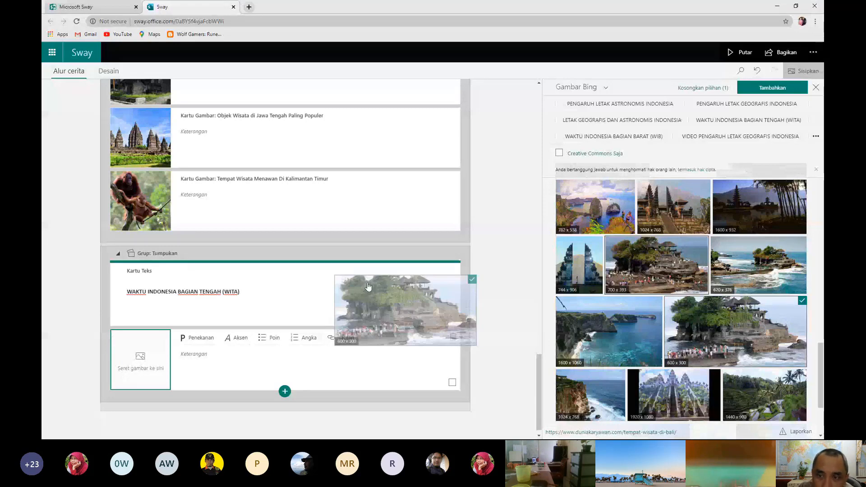
drag(368, 286, 368, 286)
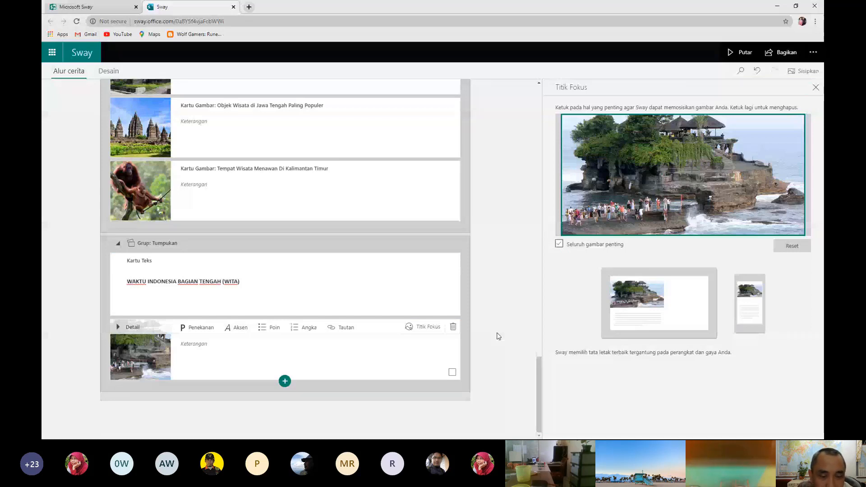
Add an empty image card below the Bali card and start an image search text with "WISATA"
click(285, 383)
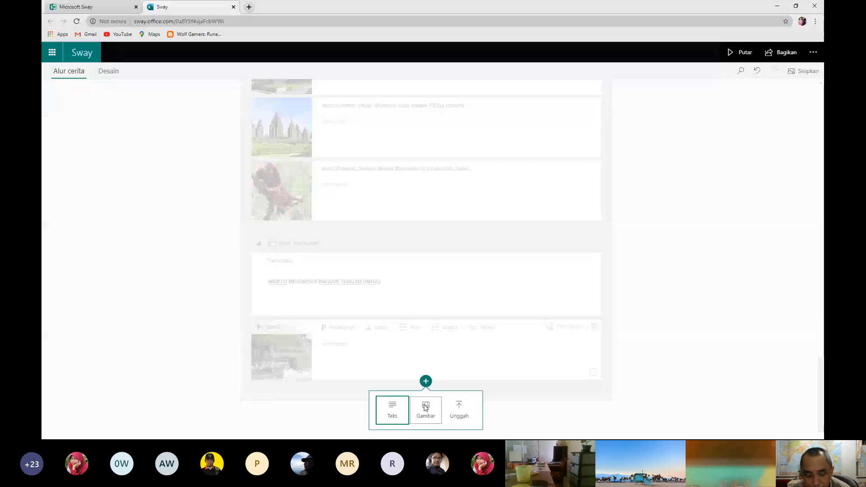
click(426, 408)
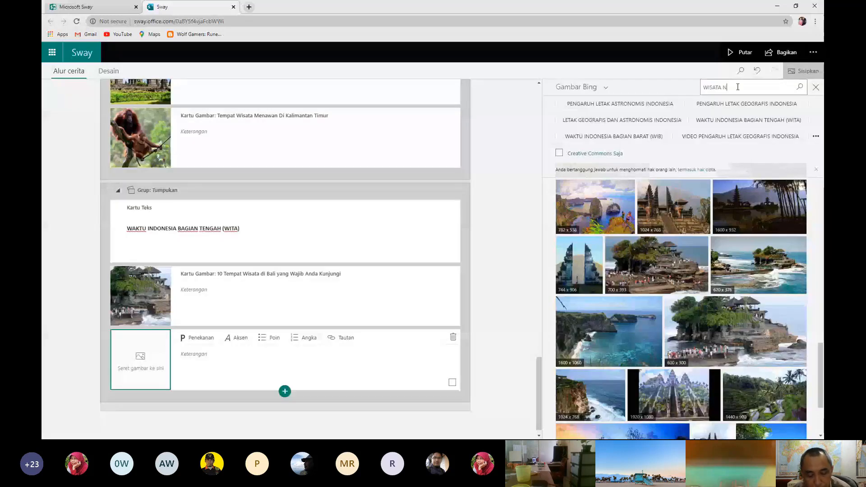
text(WISATA N)
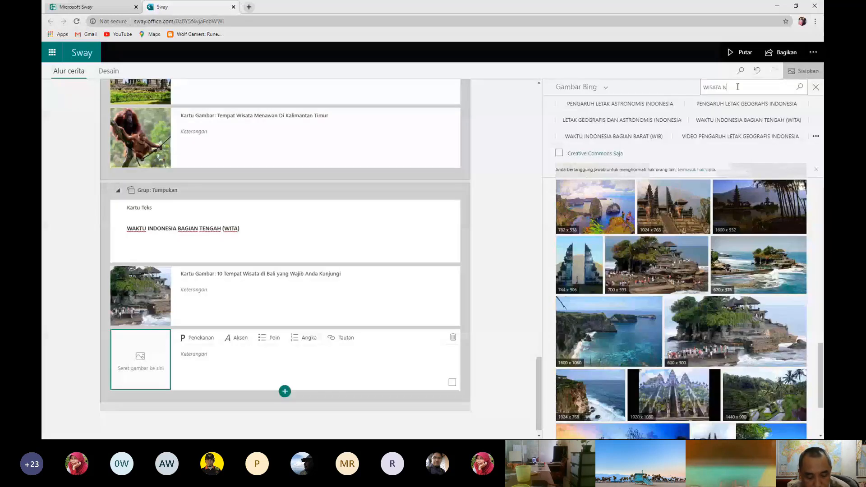
text(USA TENGGARA BA)
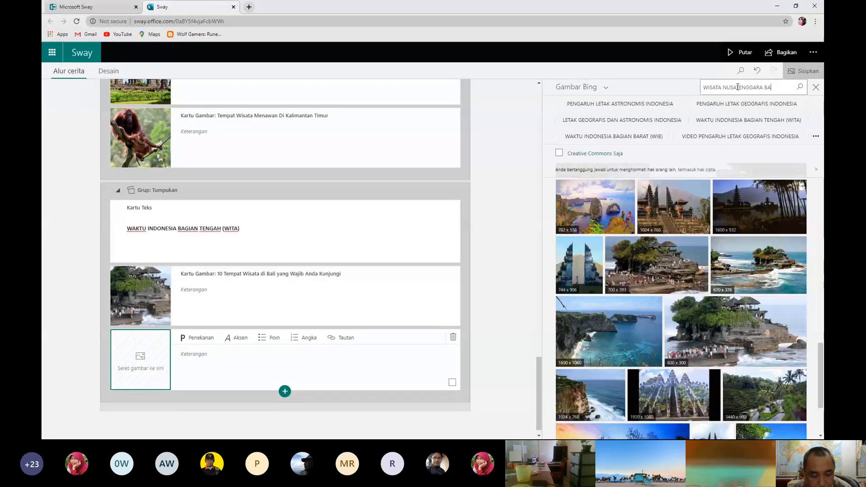
text(RAT)
key(BackSpace)
key(BackSpace)
key(BackSpace)
key(BackSpace)
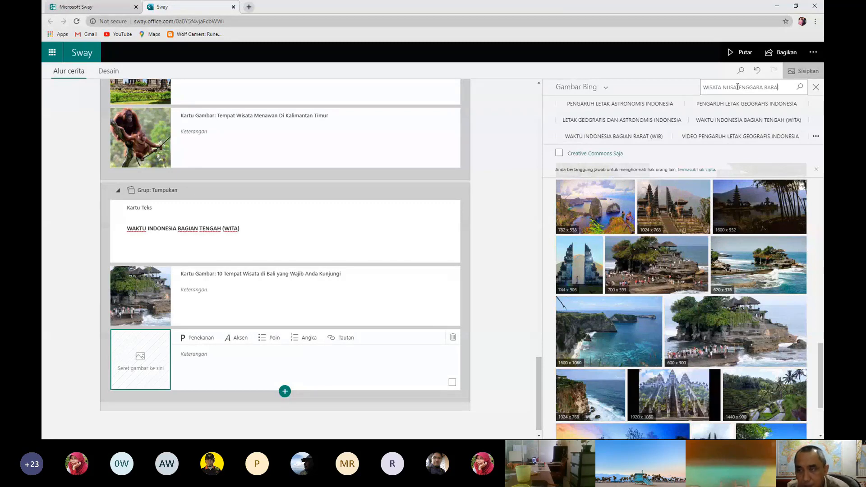
key(BackSpace)
key(BackSpace)
key(BackSpace)
key(BackSpace)
key(BackSpace)
key(BackSpace)
key(BackSpace)
key(BackSpace)
key(BackSpace)
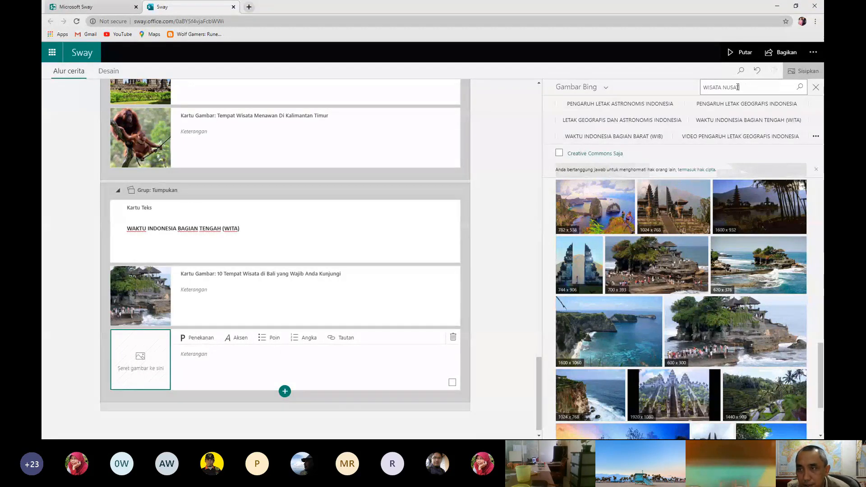
key(BackSpace)
key(BackSpace)
key(BackSpace)
Complete the Bing image search text as "WISATA LOMBOK" and run the search
text(L)
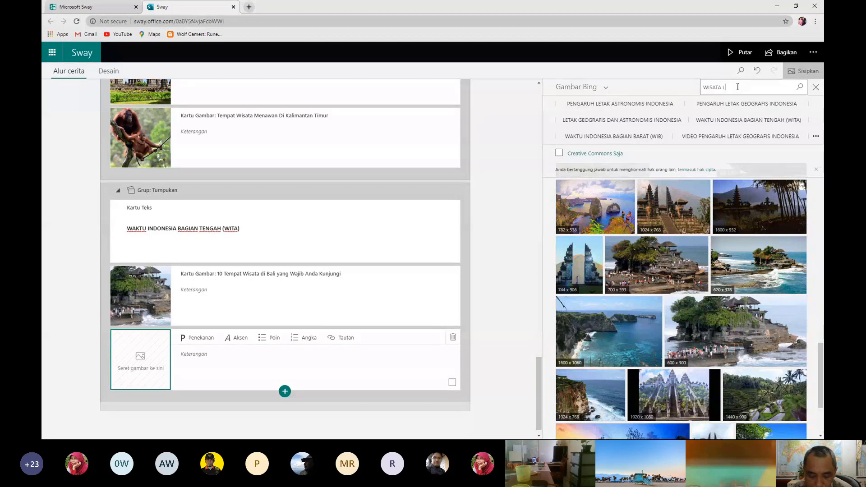
text(OMBO)
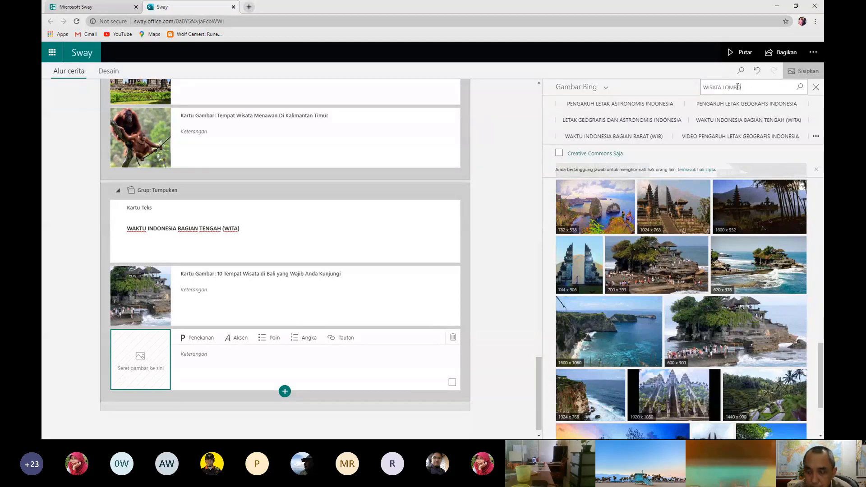
text(K)
key(Return)
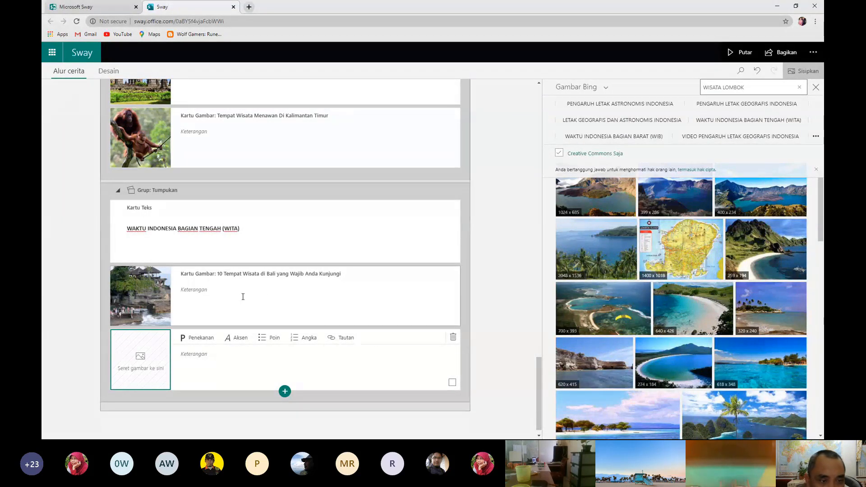
Insert the 274 x 184 Lombok image of the curved beach bay into the empty image card below the Bali card
scroll(243, 296, up, 4)
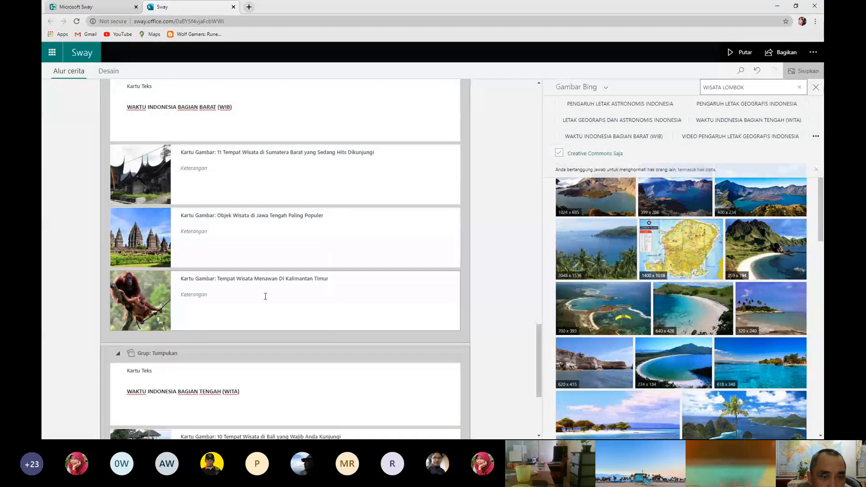
scroll(267, 296, down, 3)
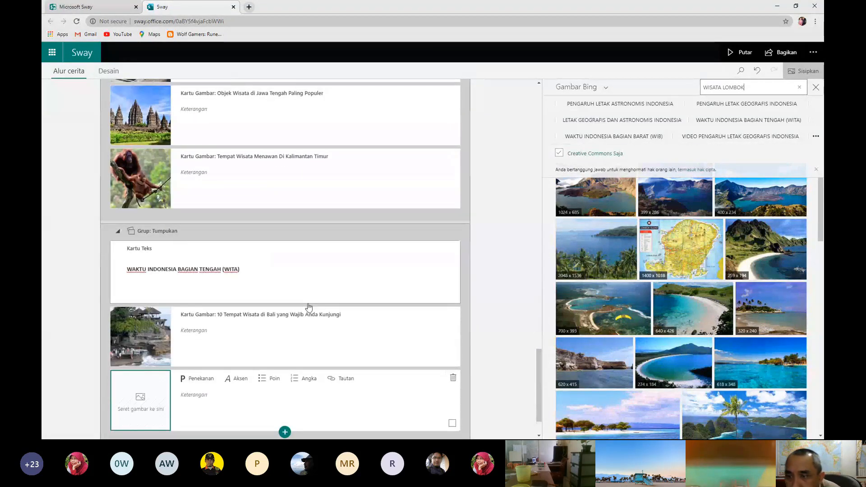
scroll(743, 281, down, 4)
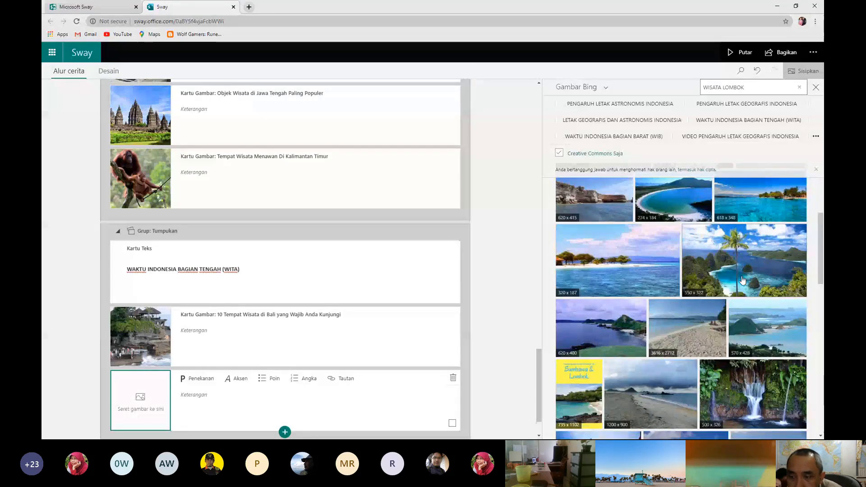
scroll(743, 281, down, 5)
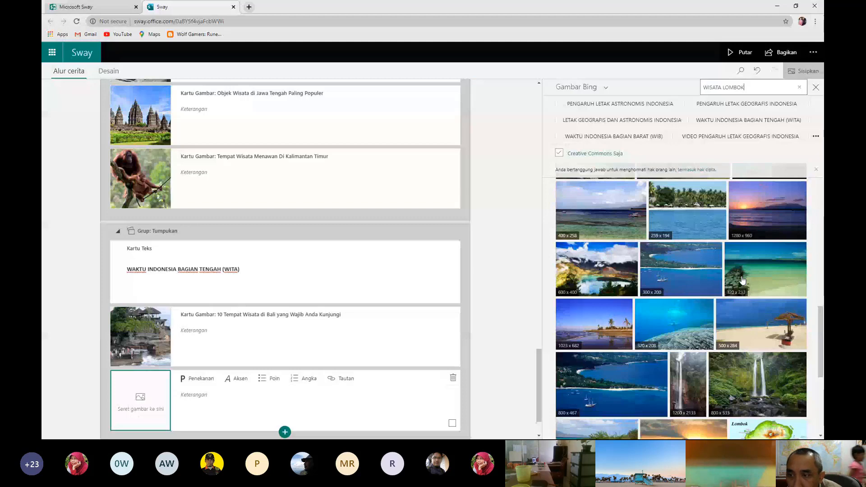
scroll(743, 281, down, 3)
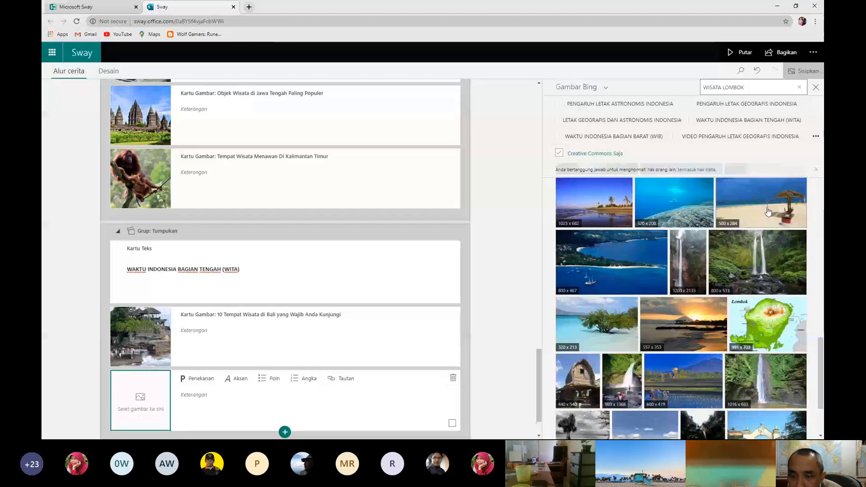
scroll(761, 272, down, 2)
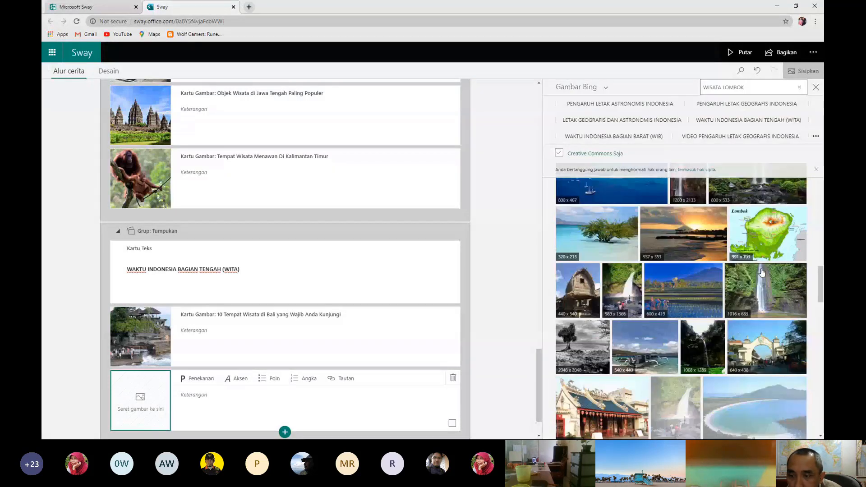
scroll(762, 272, down, 3)
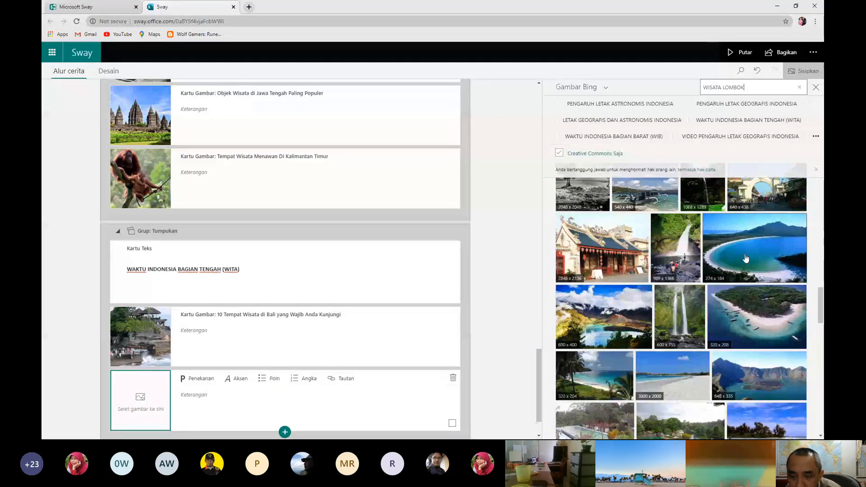
drag(746, 258, 134, 409)
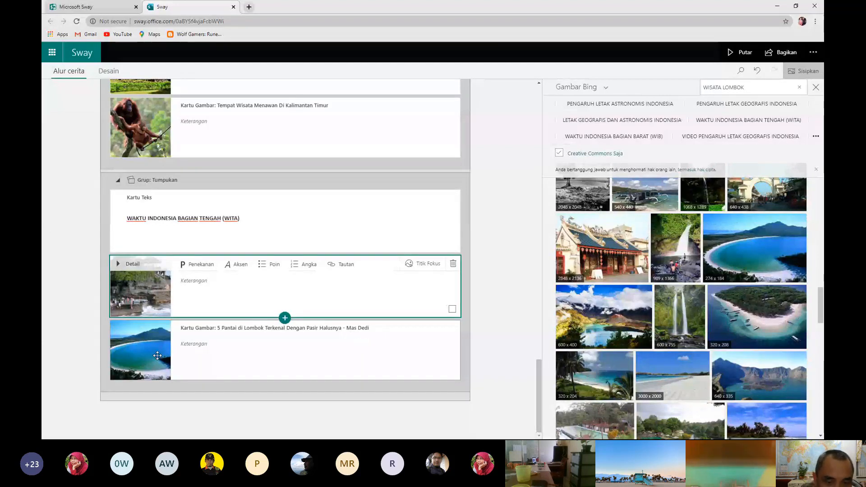
Add an image card below the Lombok beach card and search Bing images for "WISATA NUSA TENGGARA TIMUR"
click(157, 356)
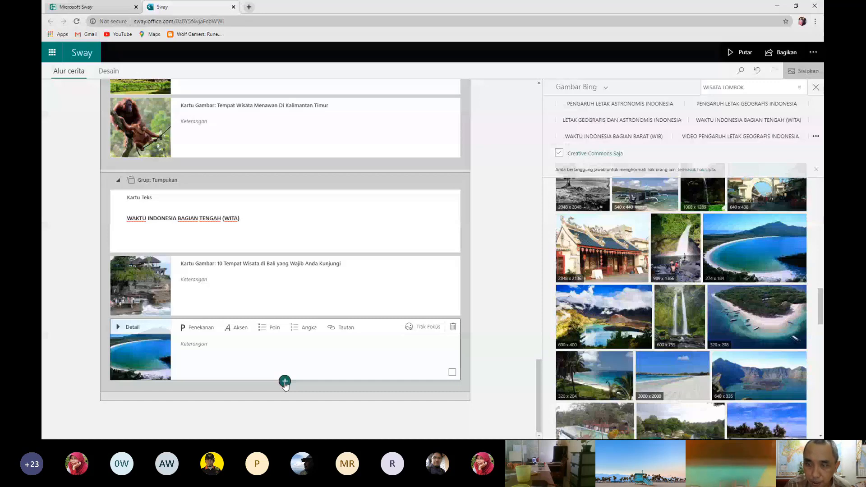
click(285, 382)
click(755, 86)
key(BackSpace)
key(BackSpace)
key(BackSpace)
key(BackSpace)
key(BackSpace)
key(BackSpace)
text(NU)
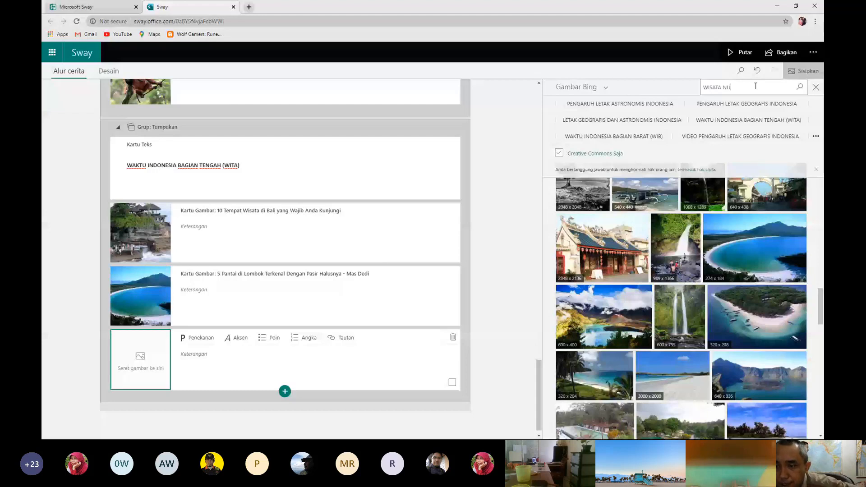
text(SA TENGGARA TIMUR)
key(Return)
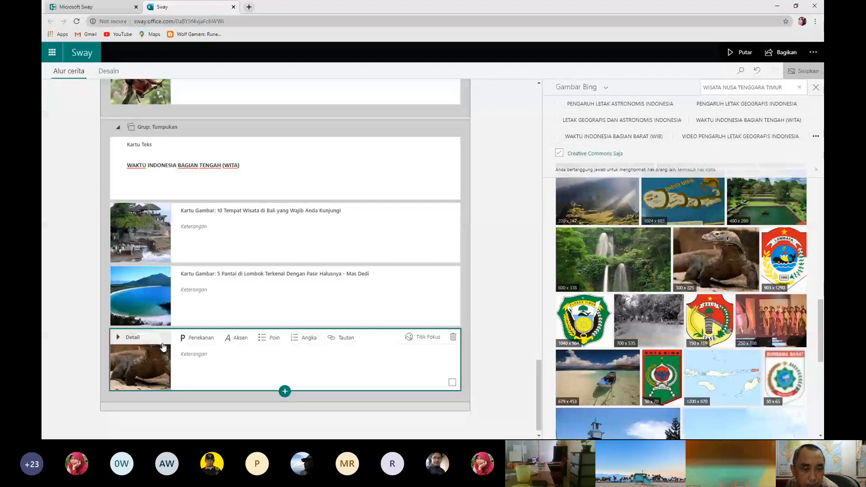
Add an image card below the Komodo card and search Bing images for "WISATA SULAWESI" without the Creative Commons restriction
click(284, 391)
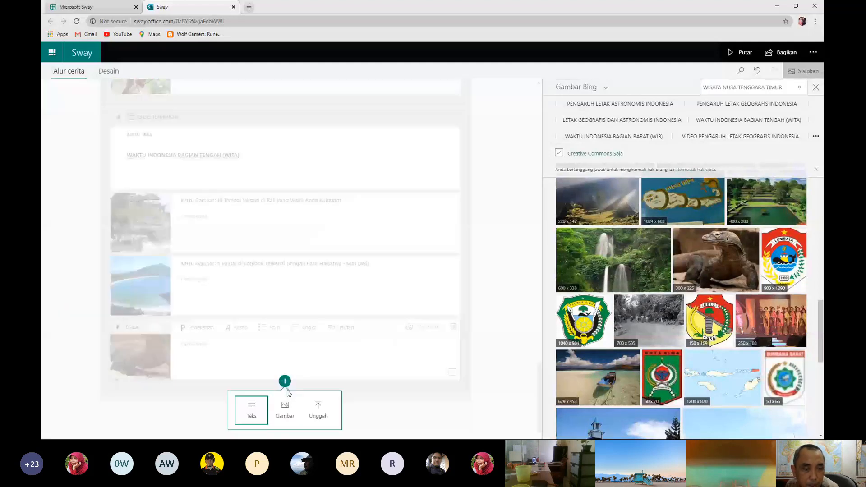
click(285, 407)
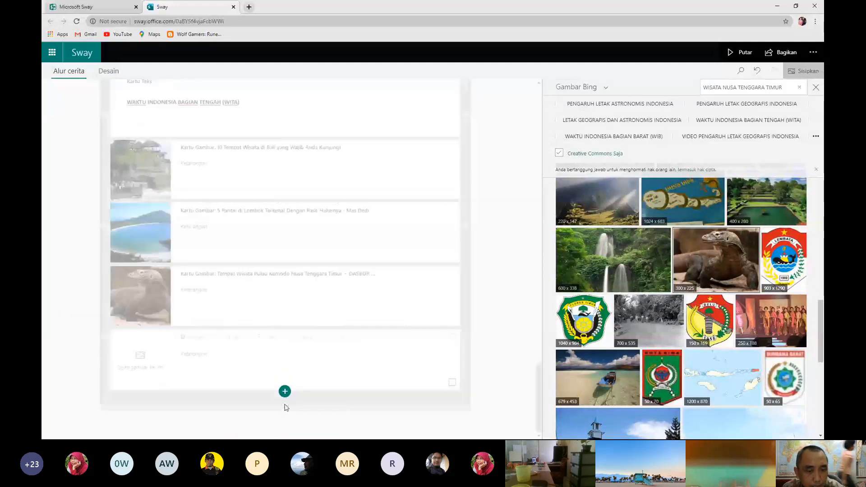
click(784, 87)
click(784, 87)
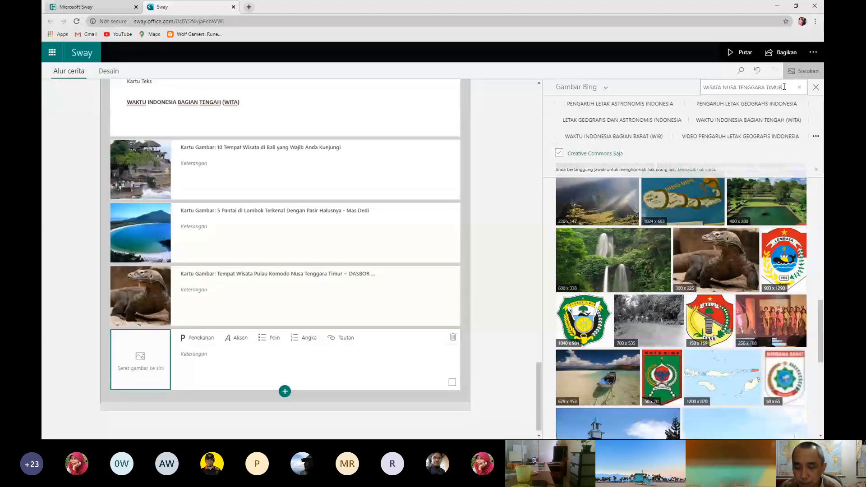
key(BackSpace)
key(BackSpace)
key(BackSpace)
key(BackSpace)
key(BackSpace)
key(BackSpace)
key(BackSpace)
key(BackSpace)
key(BackSpace)
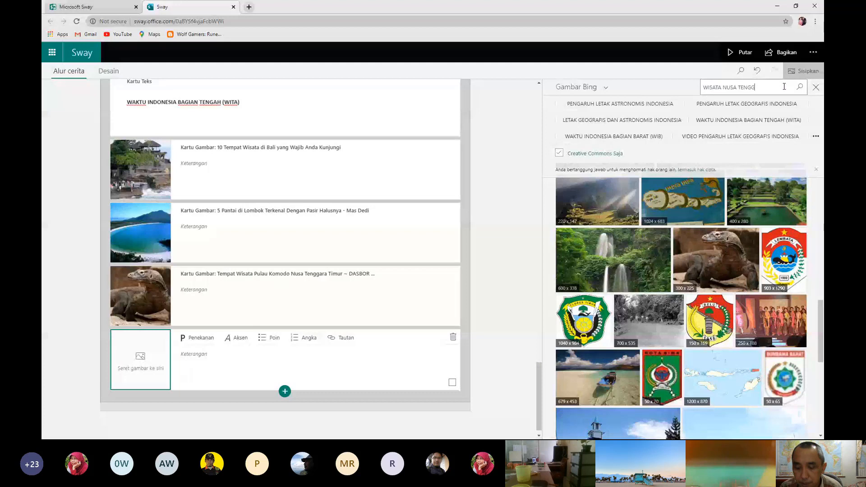
key(BackSpace)
key(BackSpace)
key(BackSpace)
key(BackSpace)
key(BackSpace)
key(BackSpace)
key(BackSpace)
key(BackSpace)
key(BackSpace)
key(BackSpace)
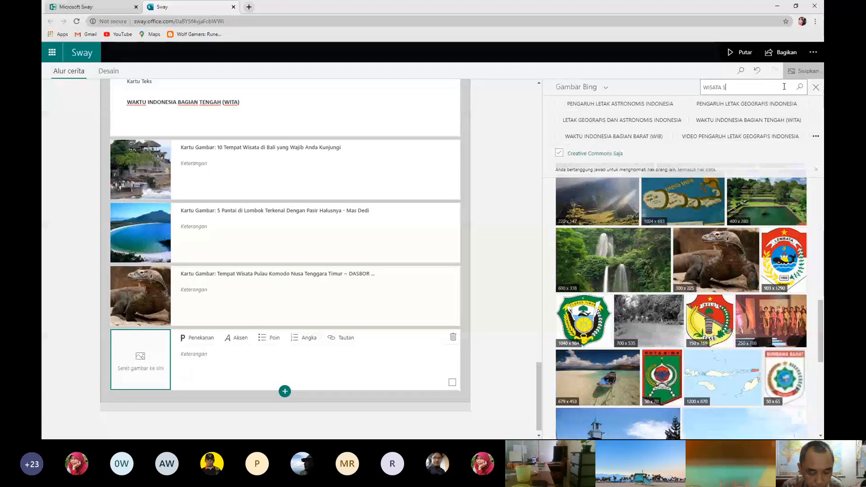
text(SULAWESI)
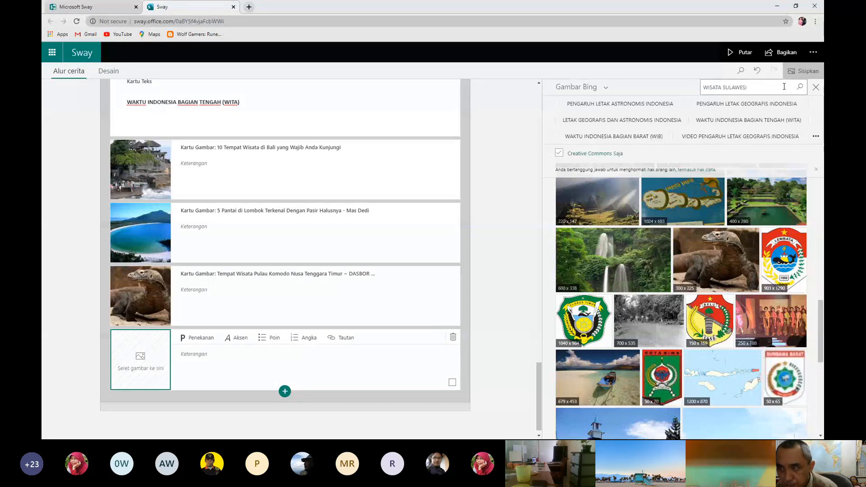
key(Return)
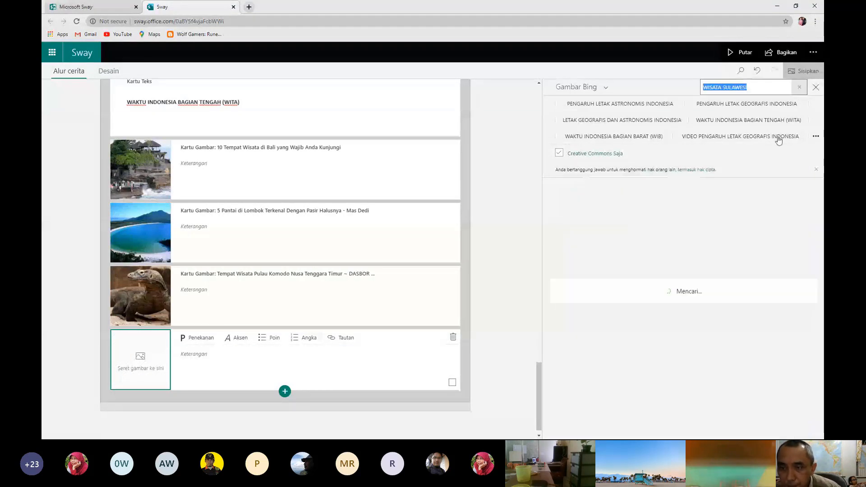
click(559, 153)
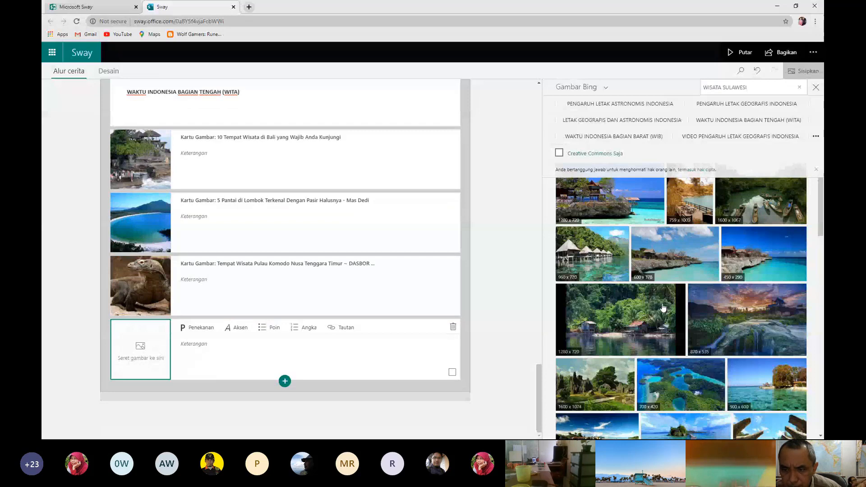
Insert the wide Tana Toraja image of two rows of traditional houses under a blue sky into the empty image card
scroll(663, 308, down, 6)
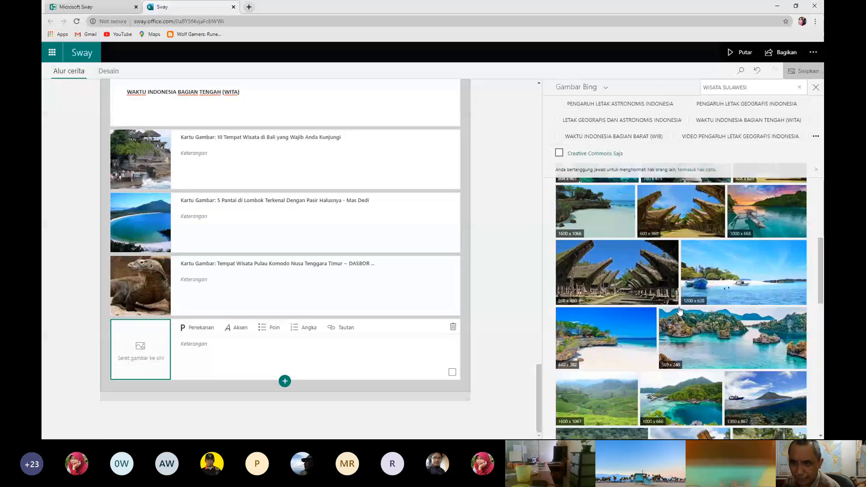
scroll(680, 310, up, 2)
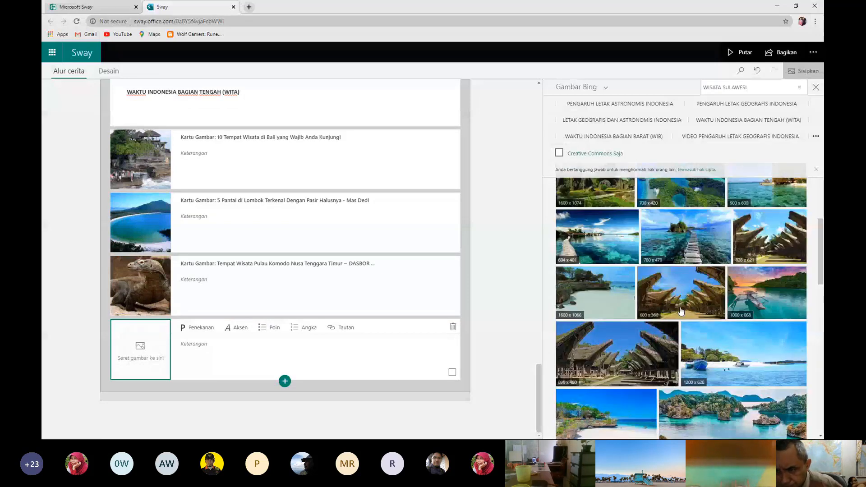
scroll(681, 310, down, 5)
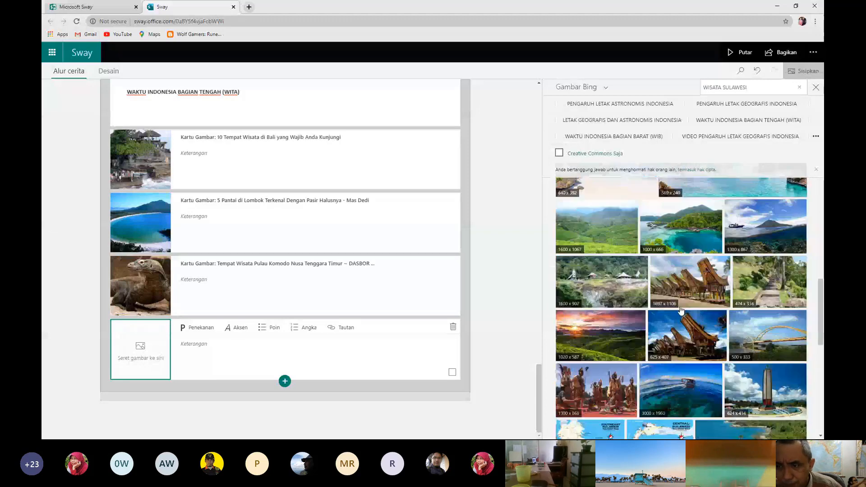
scroll(695, 326, down, 2)
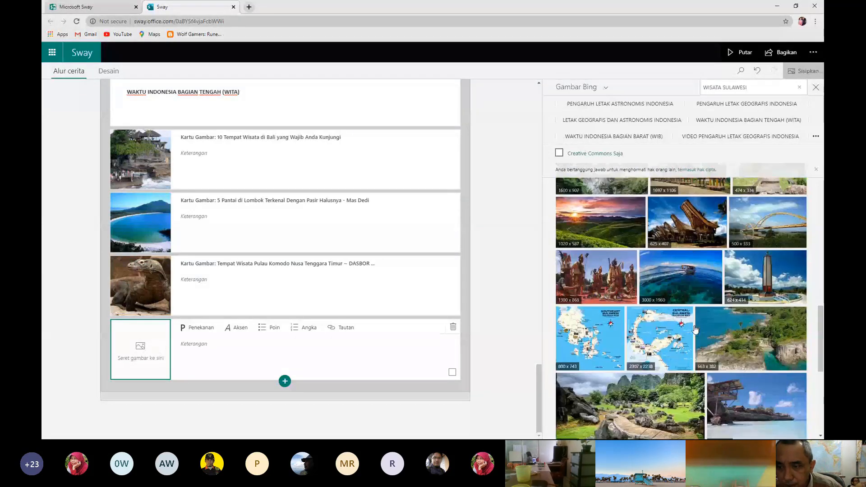
scroll(694, 326, down, 4)
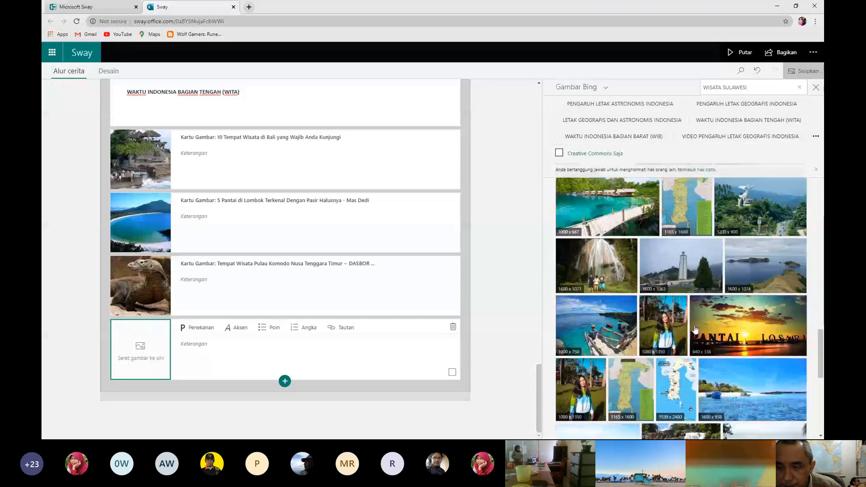
scroll(695, 328, up, 5)
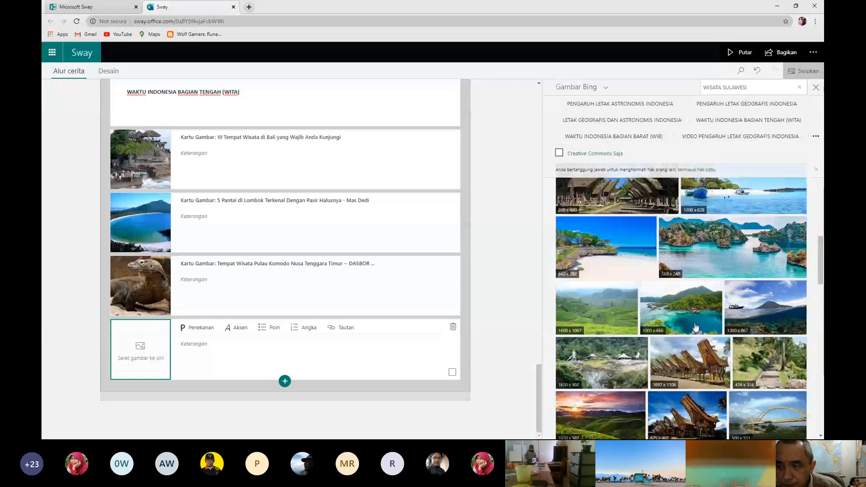
scroll(677, 326, up, 2)
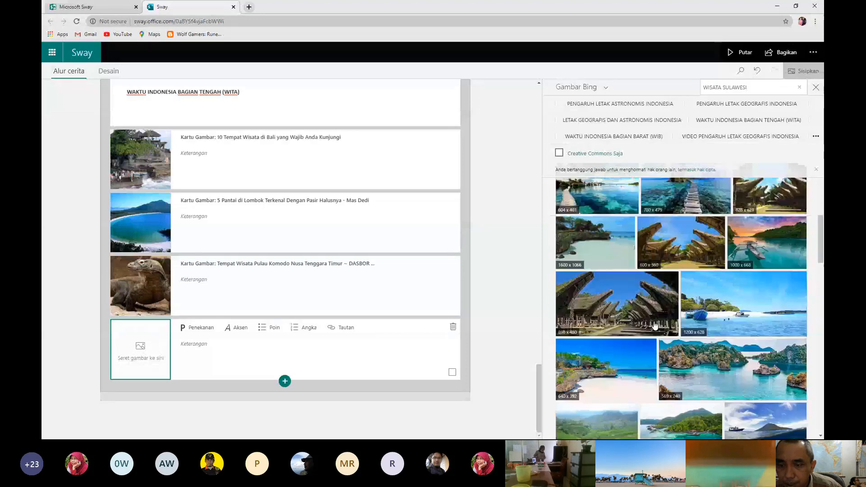
click(655, 325)
drag(655, 326, 154, 354)
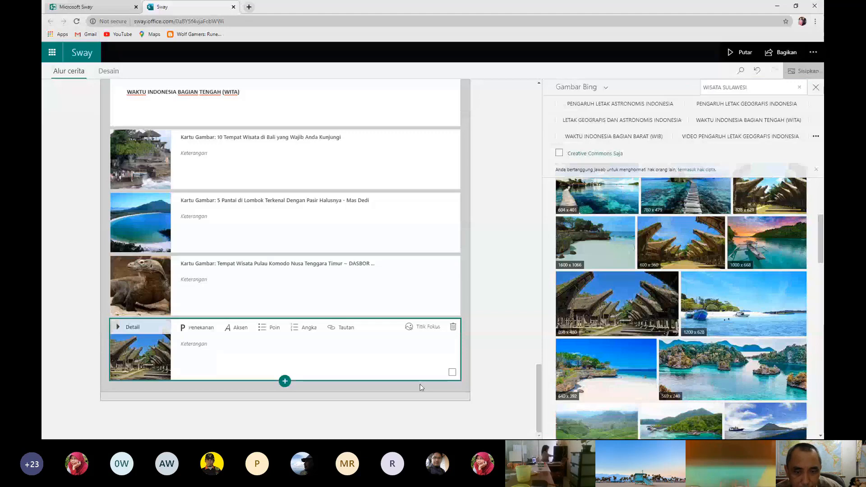
Mark the entire image as important in the focus points of the Tana Toraja and Komodo image cards
click(415, 334)
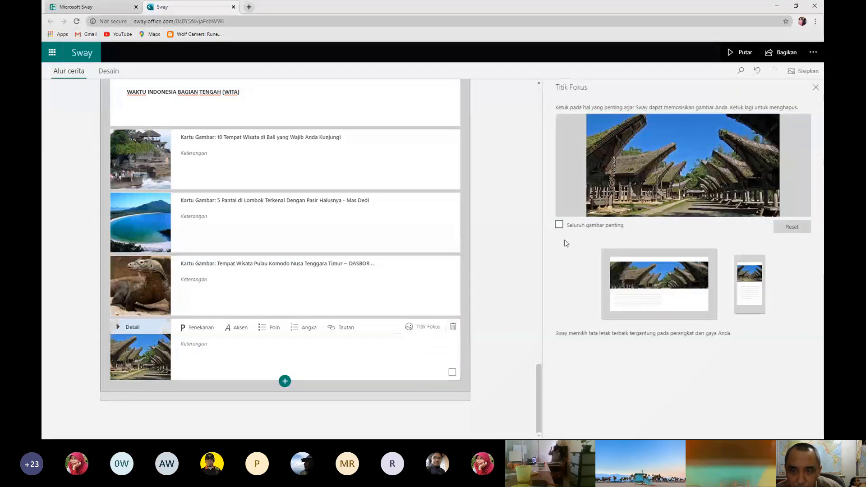
click(296, 286)
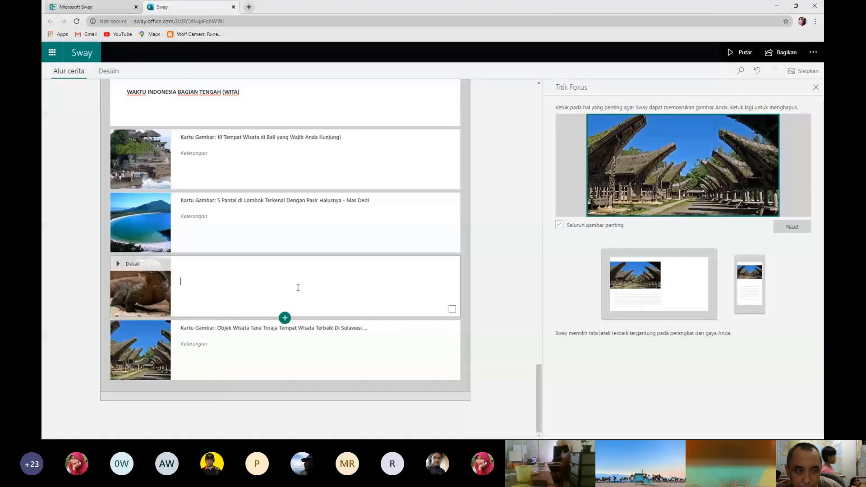
click(294, 292)
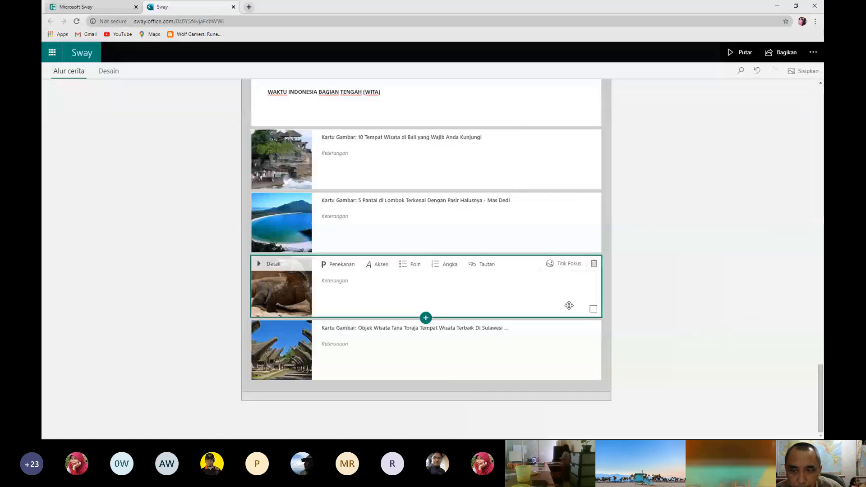
click(578, 268)
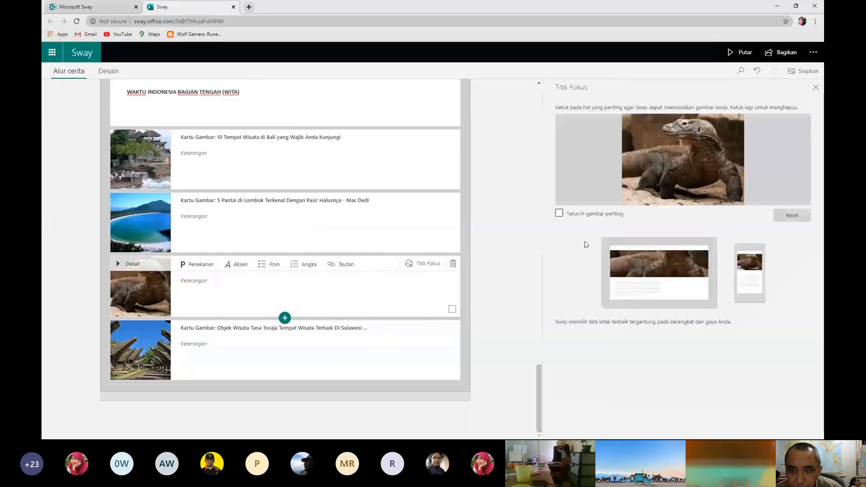
click(560, 213)
Mark the entire image as important in the focus points of the Lombok beach card
click(141, 225)
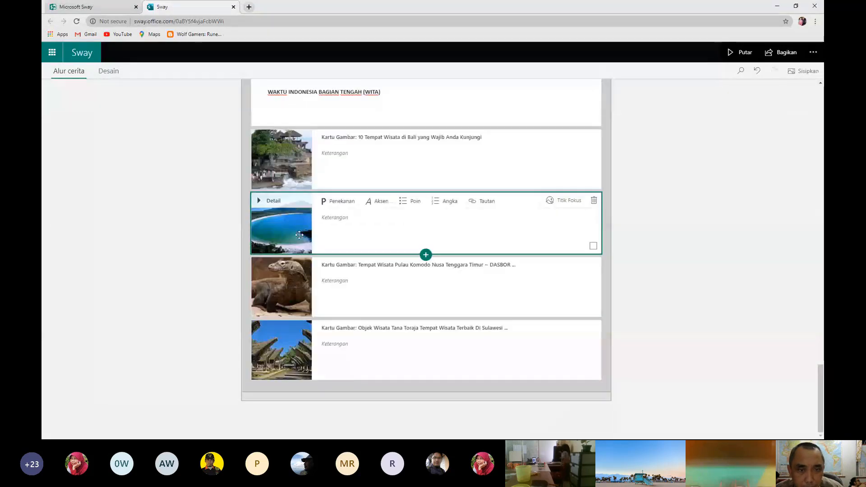
click(565, 202)
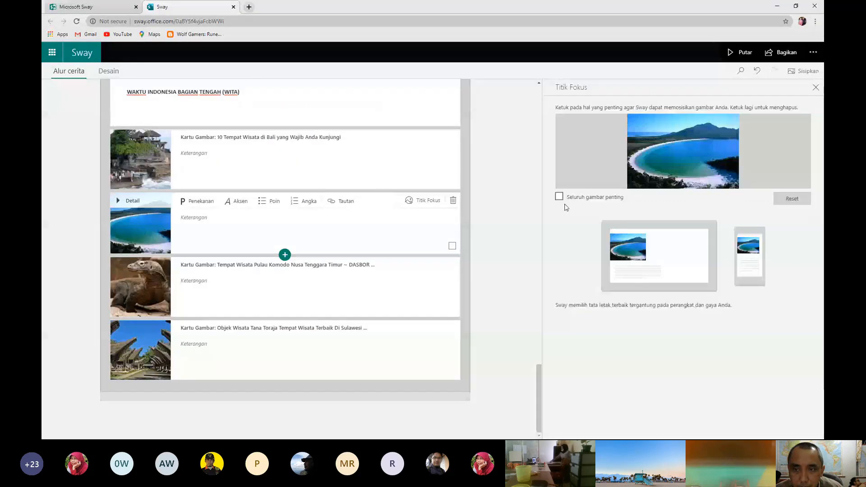
click(559, 196)
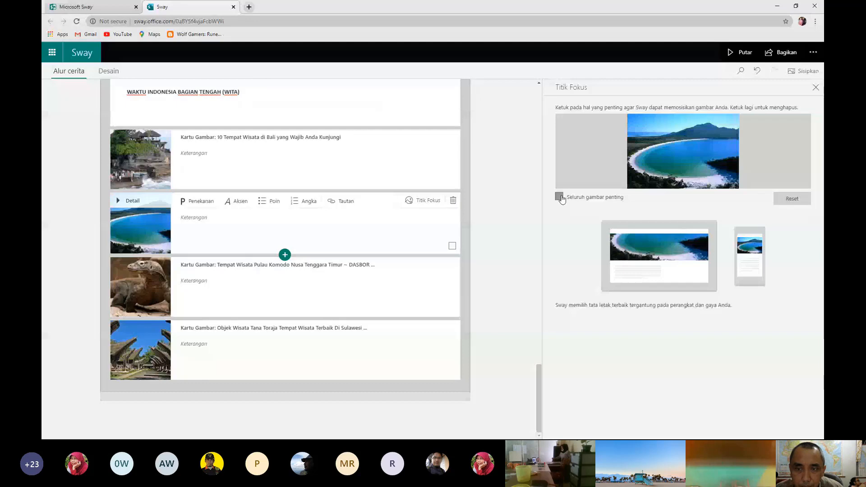
Check the focus point setting of the Bali image card, and close the focus point view
click(150, 159)
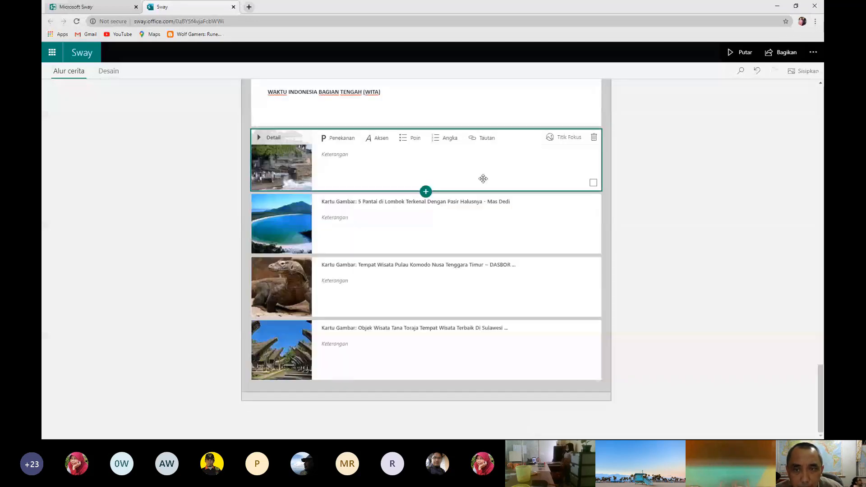
click(564, 139)
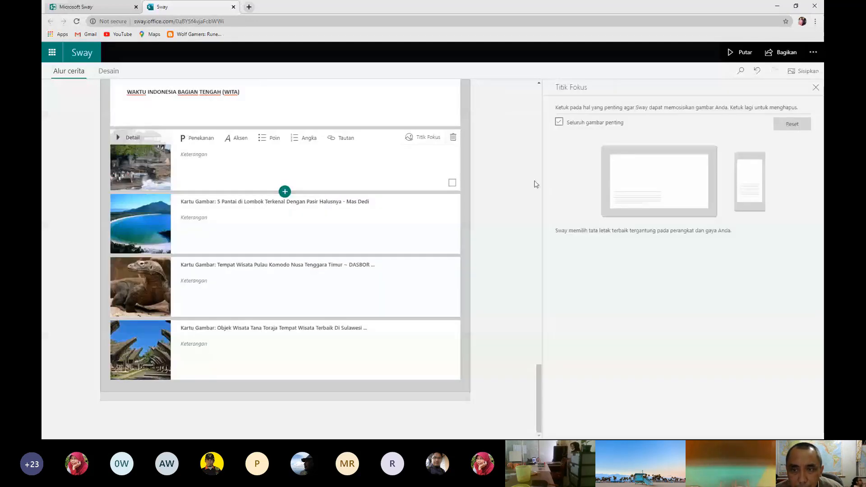
click(308, 234)
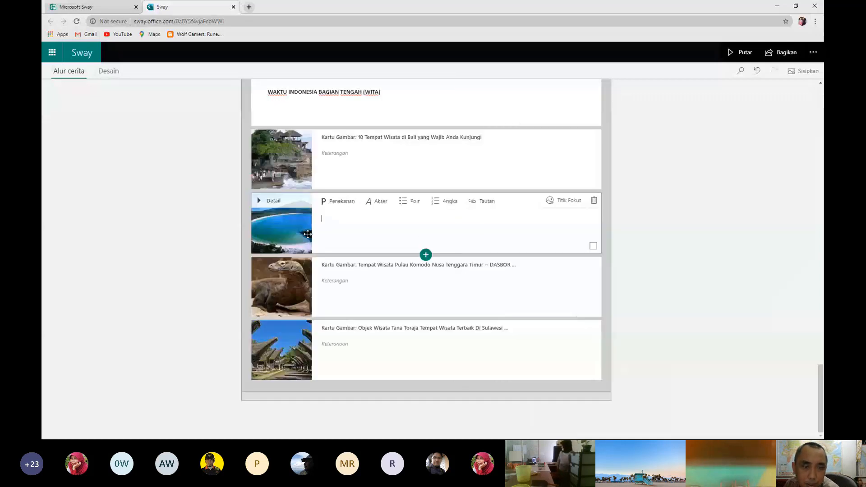
click(308, 355)
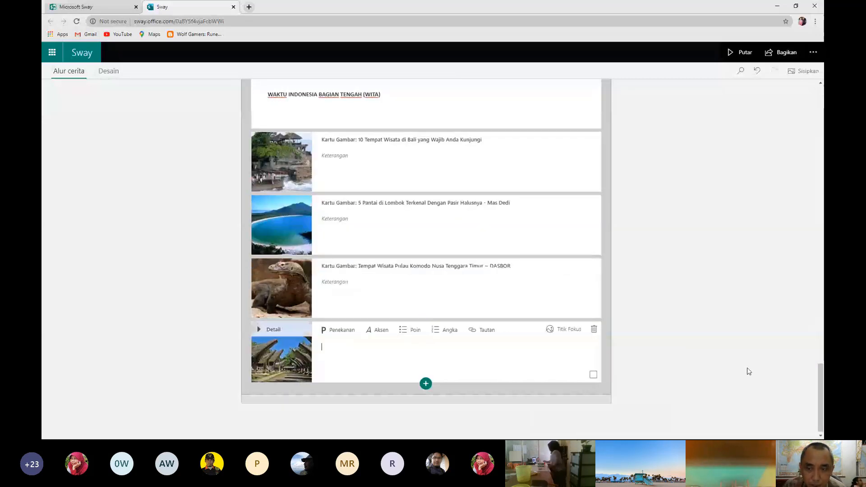
Review the storyline's time zone text and the image cards in the WIB and WITA groups
scroll(648, 349, up, 1)
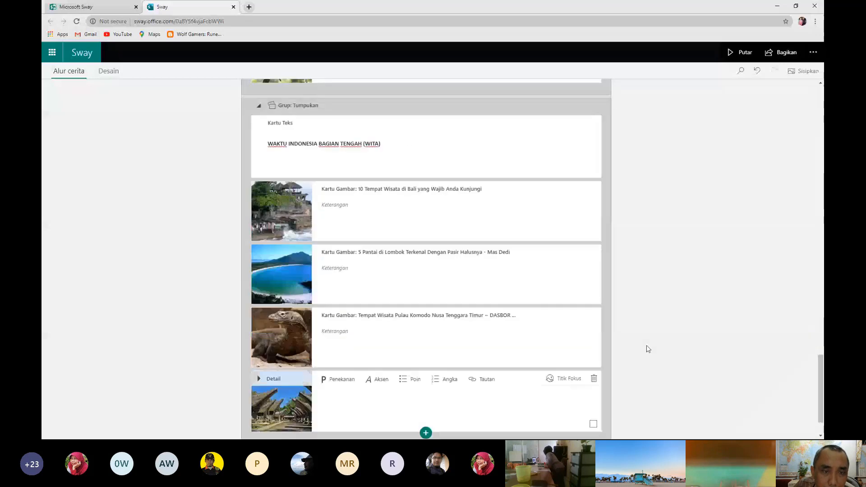
scroll(648, 349, up, 2)
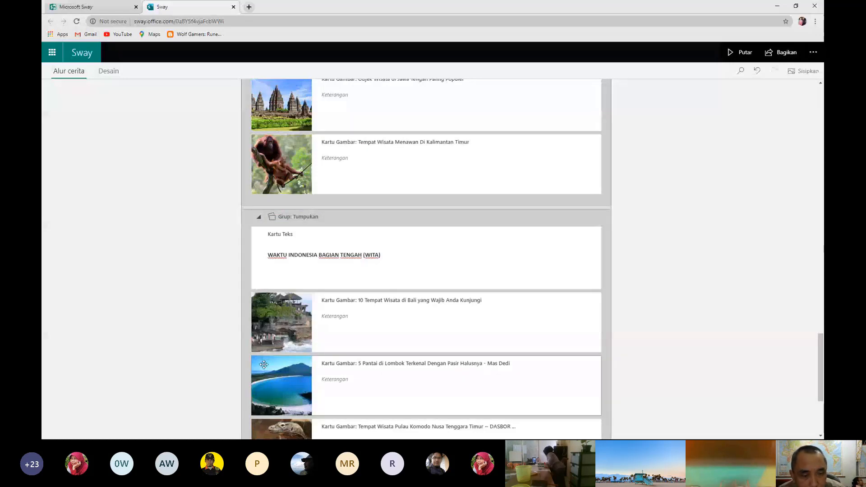
scroll(264, 365, down, 4)
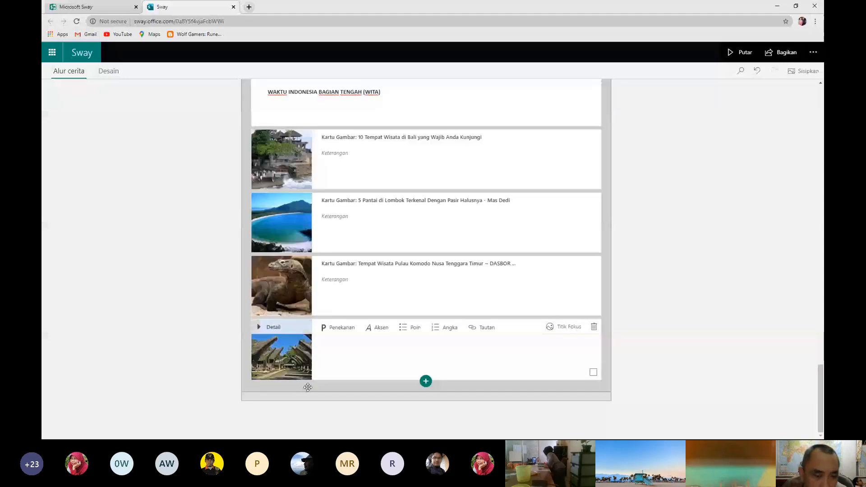
click(337, 375)
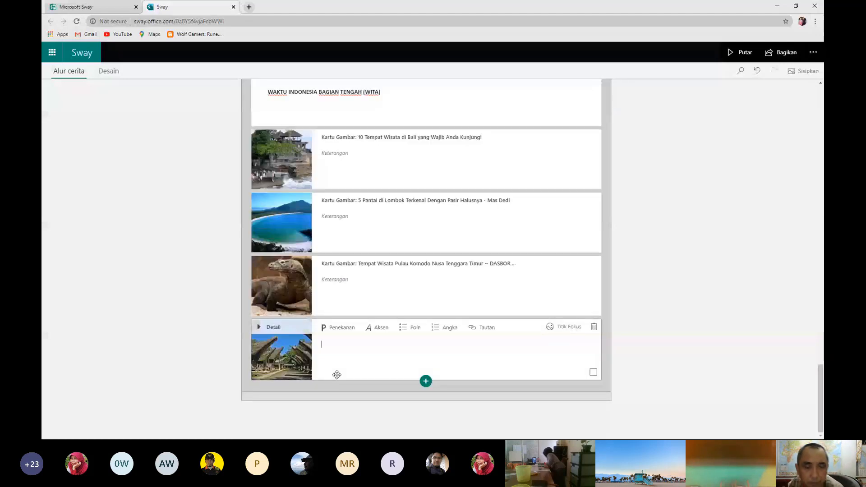
click(348, 396)
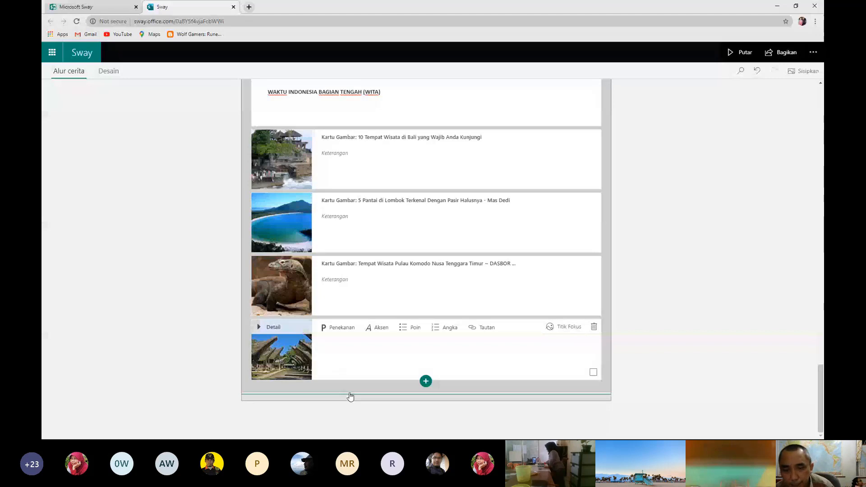
scroll(633, 336, up, 10)
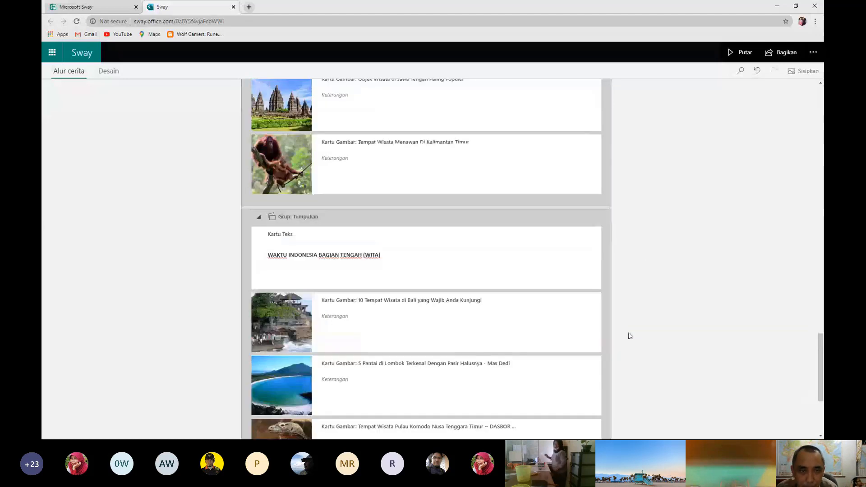
scroll(630, 336, up, 4)
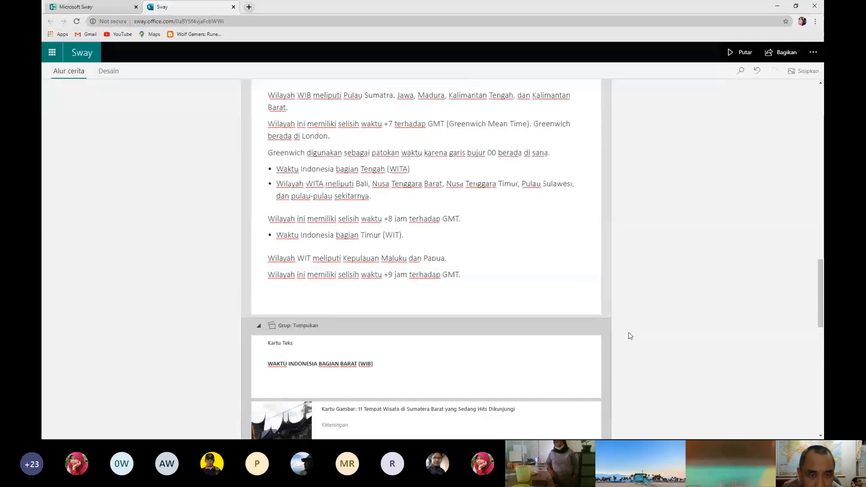
scroll(631, 336, down, 12)
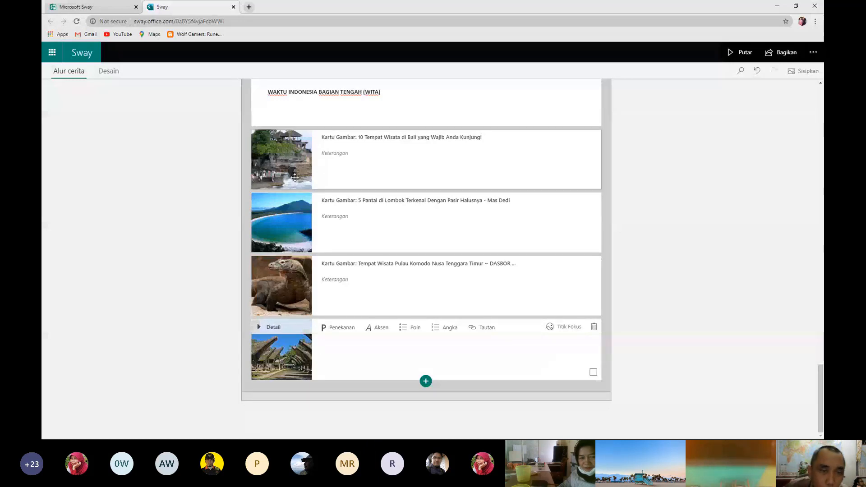
Add a new stack group (Tumpukan) at the end of the storyline and insert a text card in it
drag(295, 178, 292, 119)
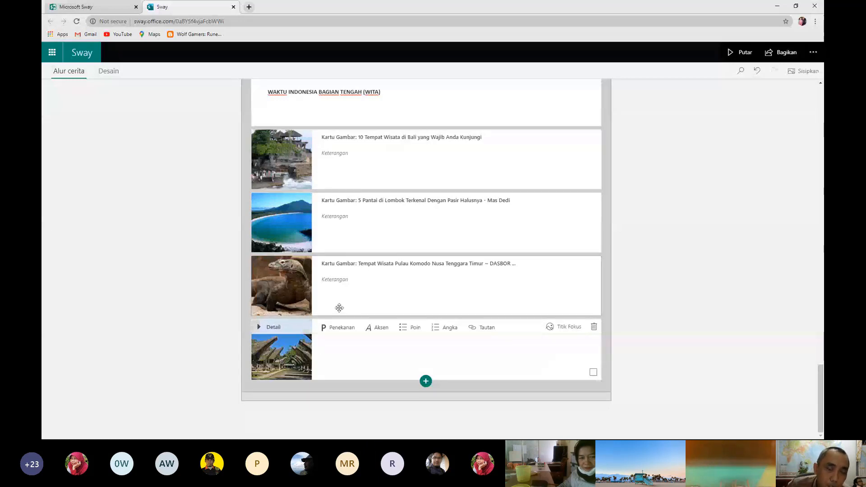
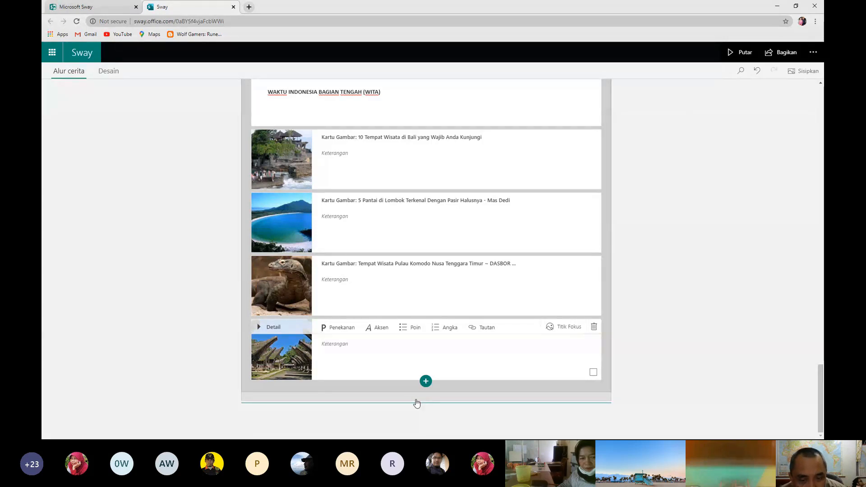
click(417, 404)
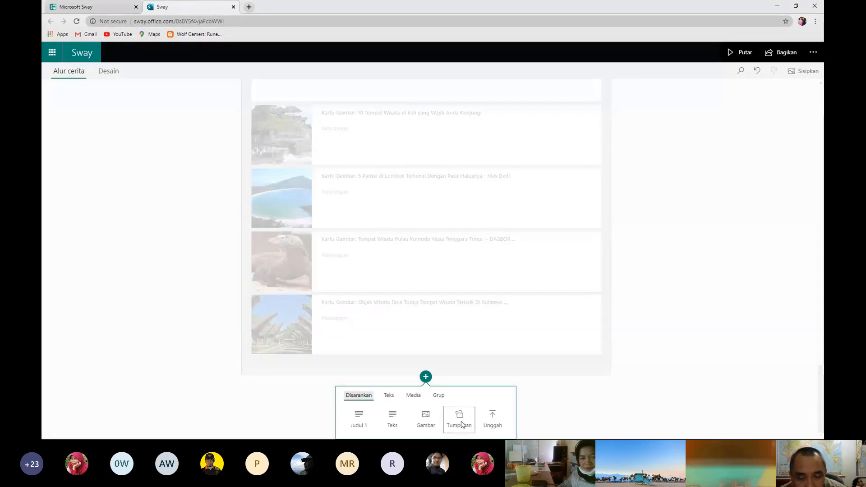
click(460, 420)
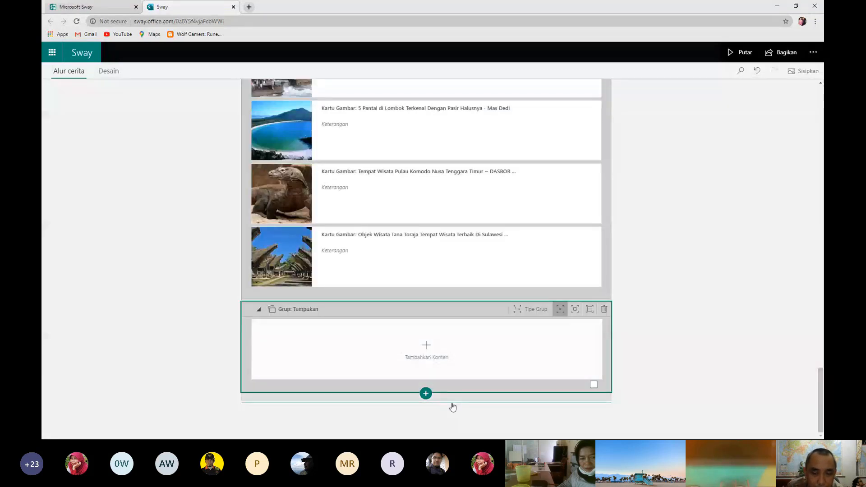
click(426, 394)
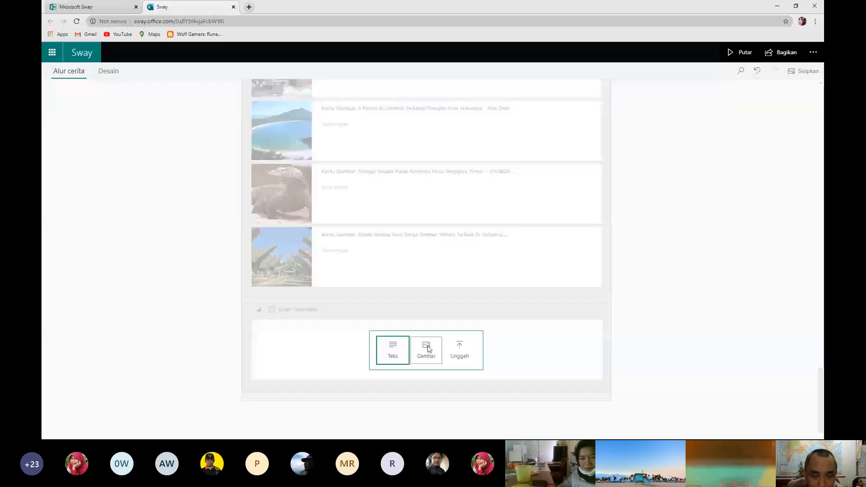
click(389, 351)
click(323, 346)
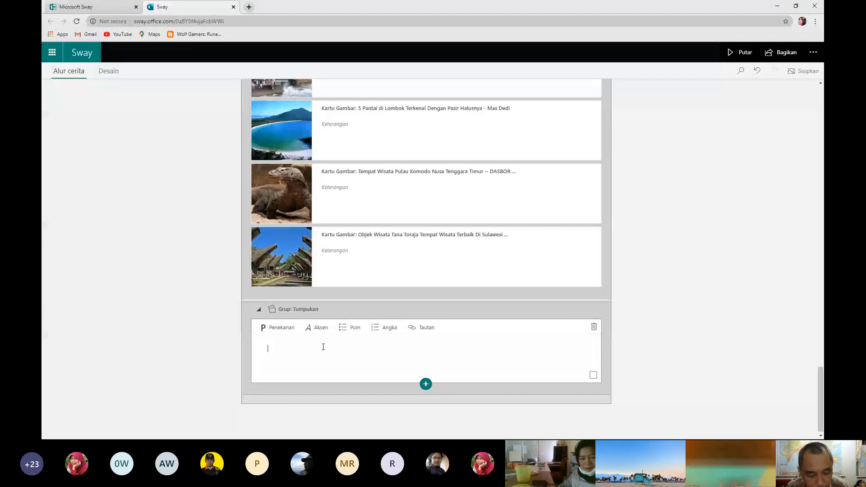
Enter "WAKTU INDONESIA BAGIAN TIMUR (WIT)" in the new group's text card and emphasize the whole line
text(WAKTU)
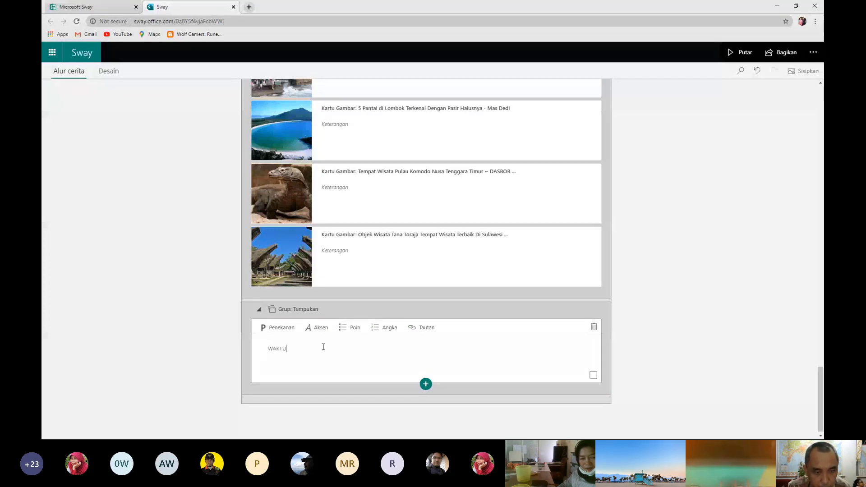
text( IND)
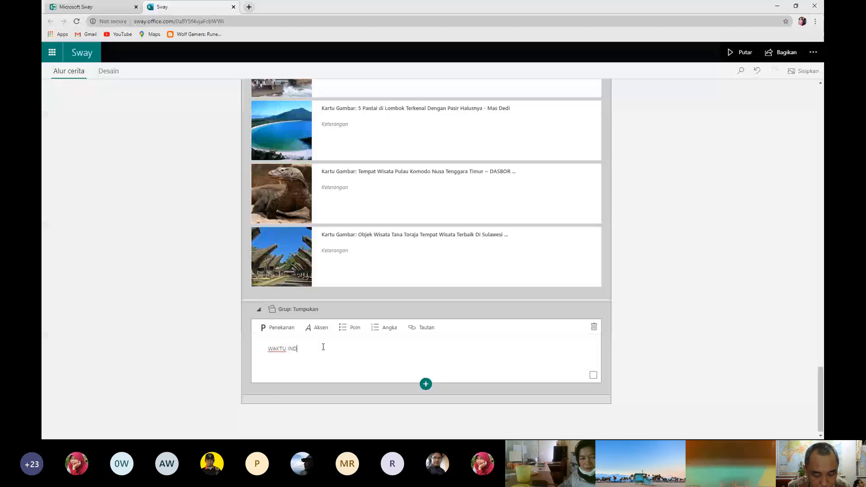
text(ONES)
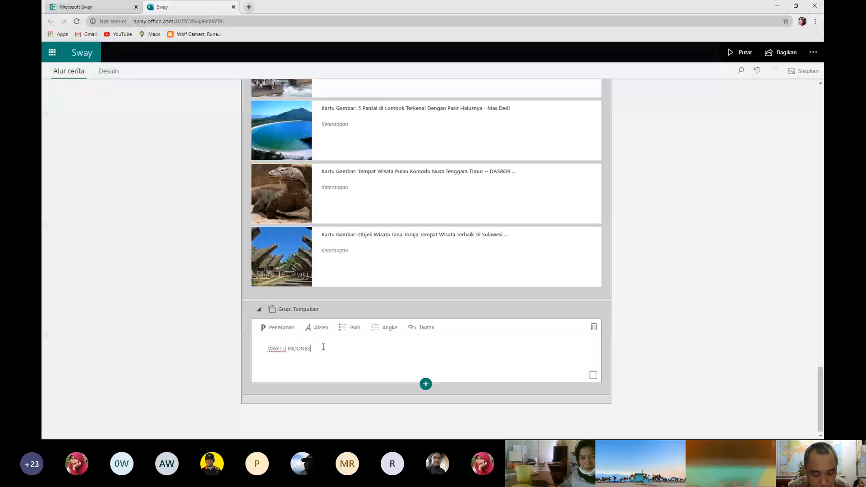
text(IA BAGIAN TIMUR)
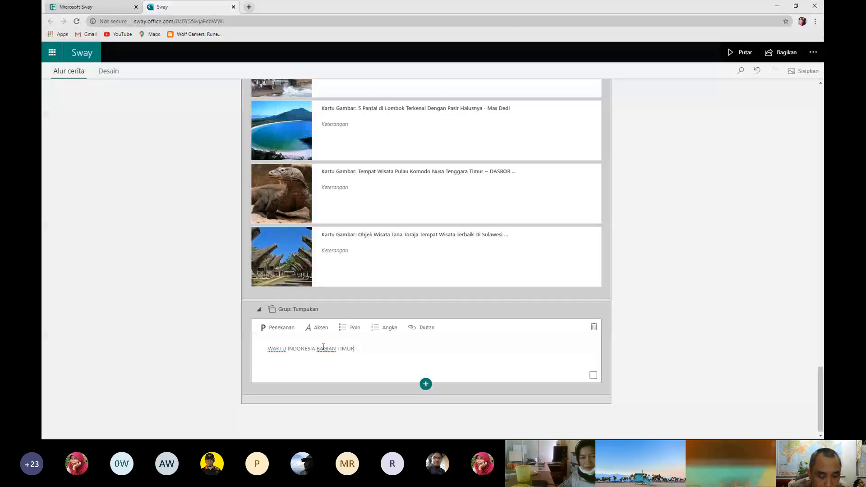
text( ()
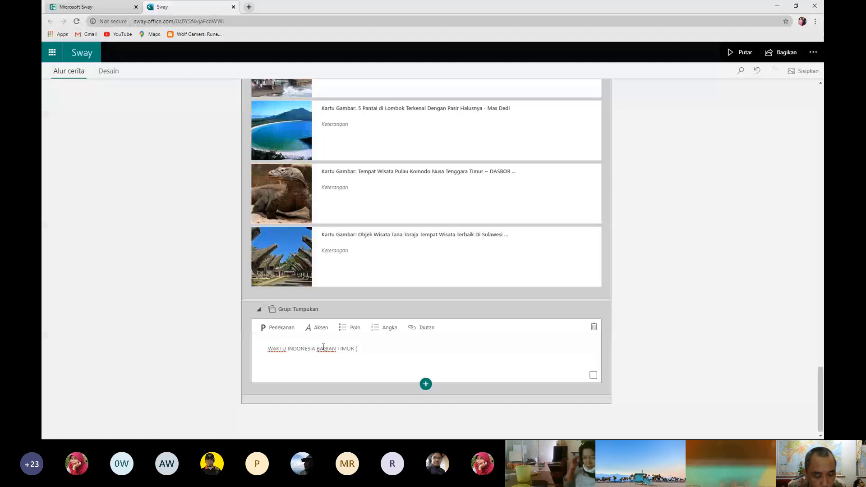
text(WIT)
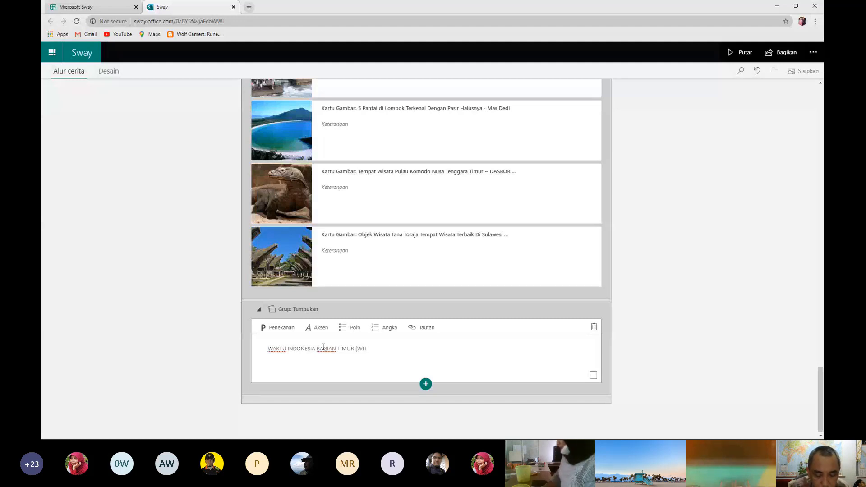
text())
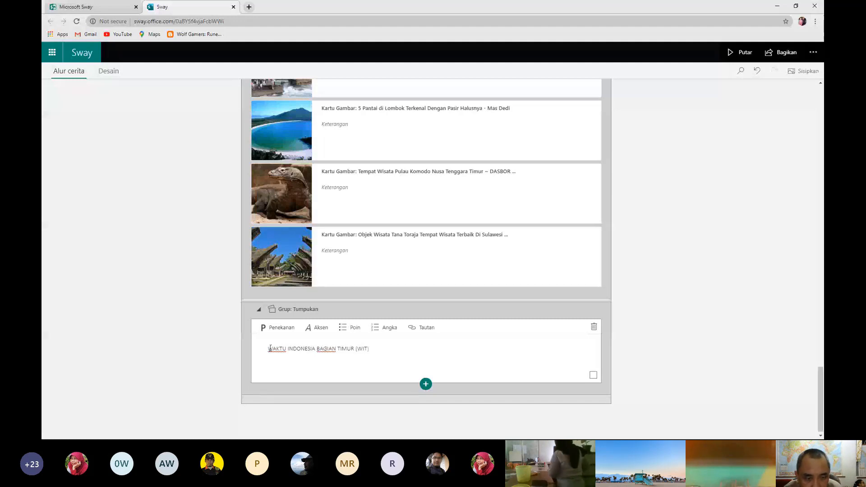
drag(270, 349, 383, 353)
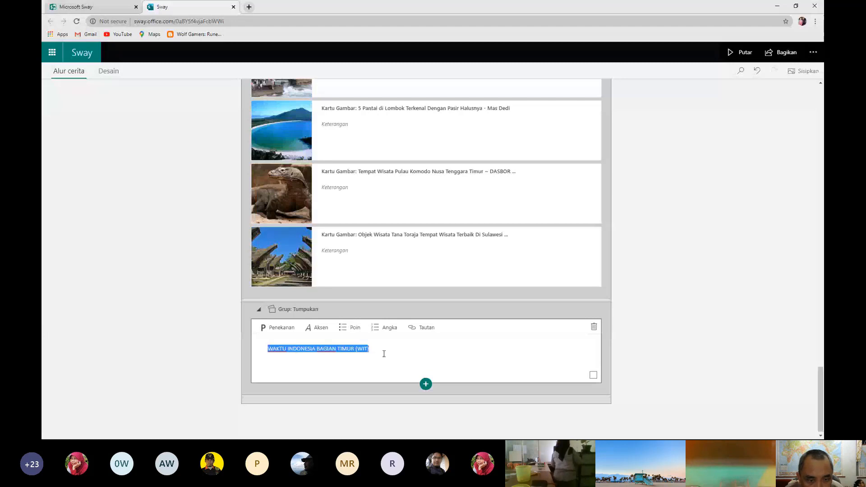
key(ctrl+b)
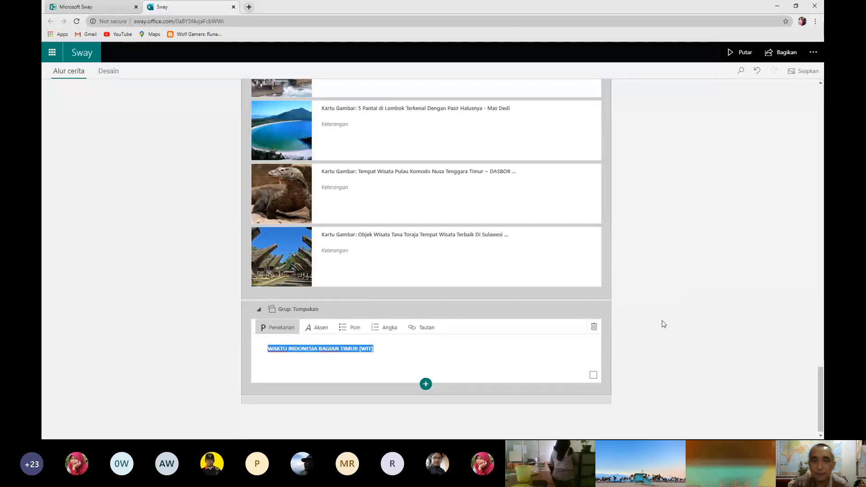
scroll(649, 361, up, 10)
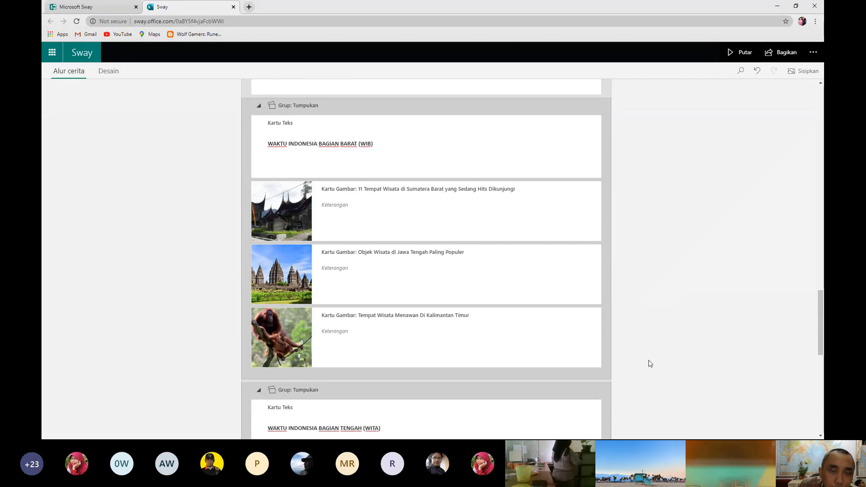
scroll(651, 364, down, 2)
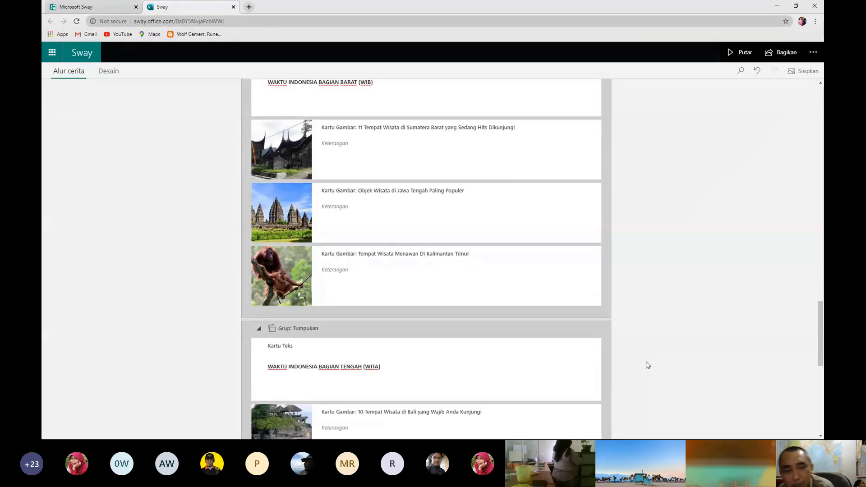
scroll(648, 365, down, 5)
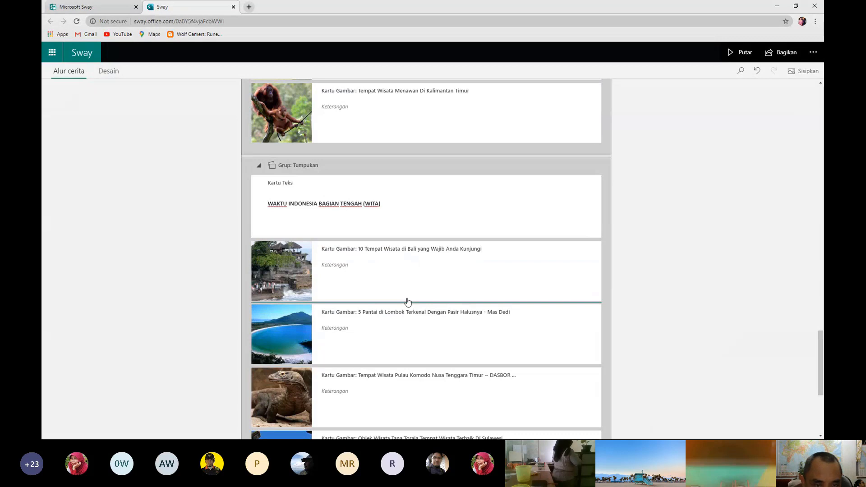
scroll(399, 283, down, 5)
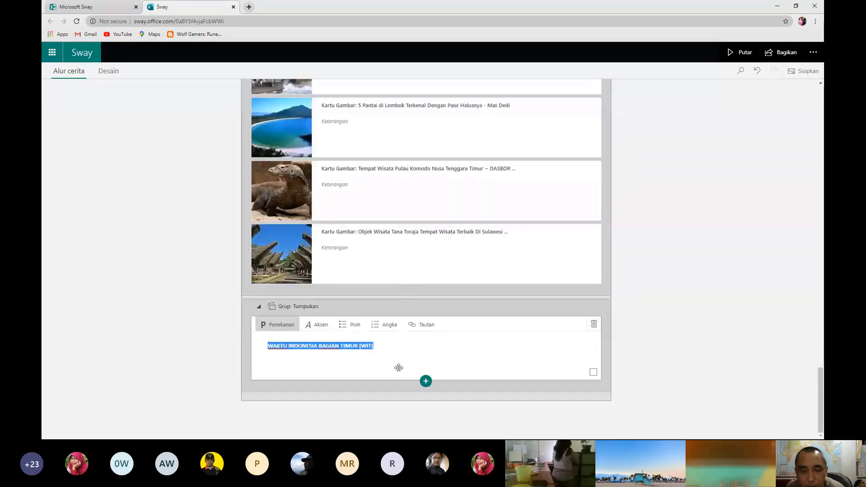
click(622, 419)
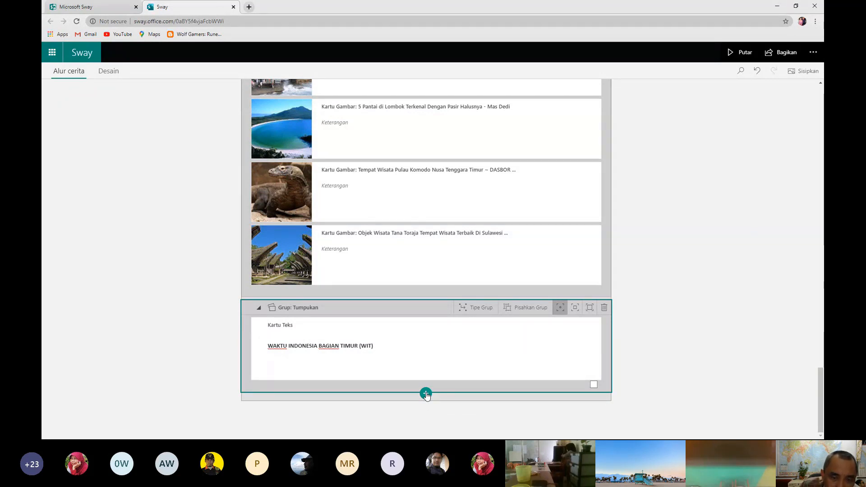
Add an image card below the text card inside the WIT group
click(426, 394)
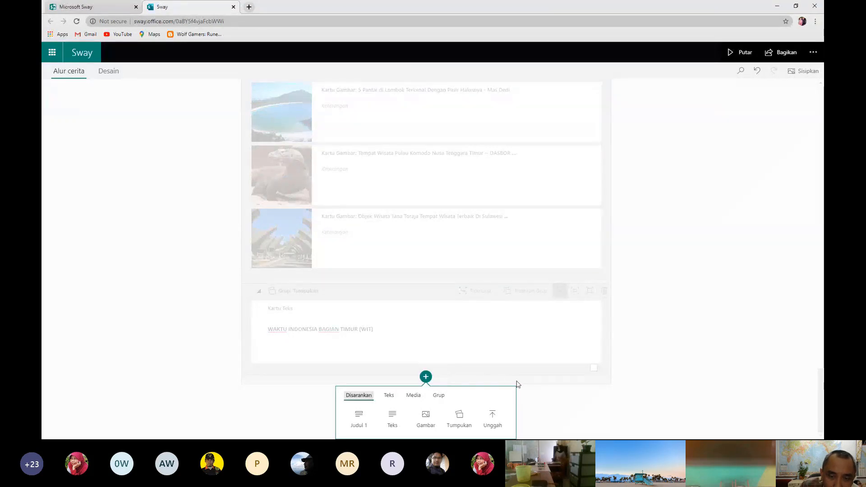
click(578, 412)
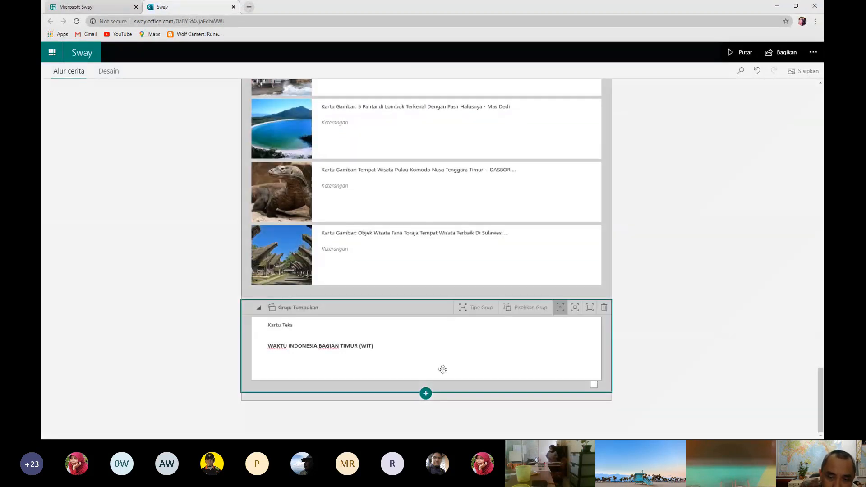
click(442, 368)
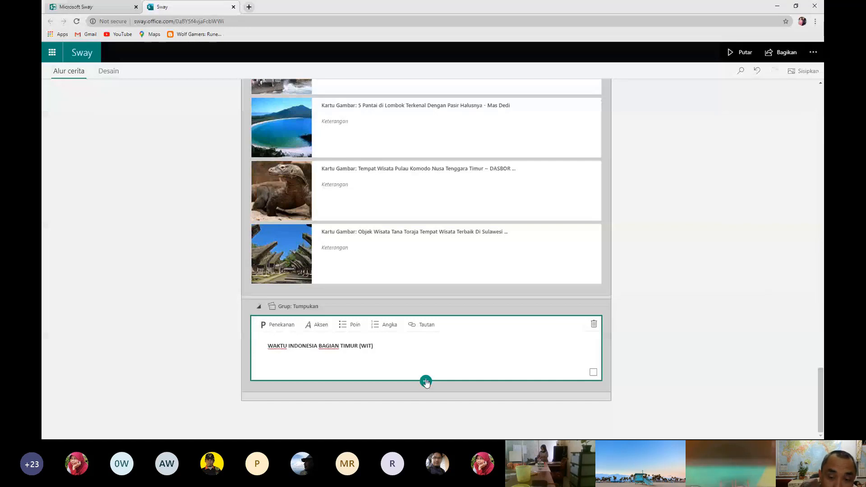
click(426, 382)
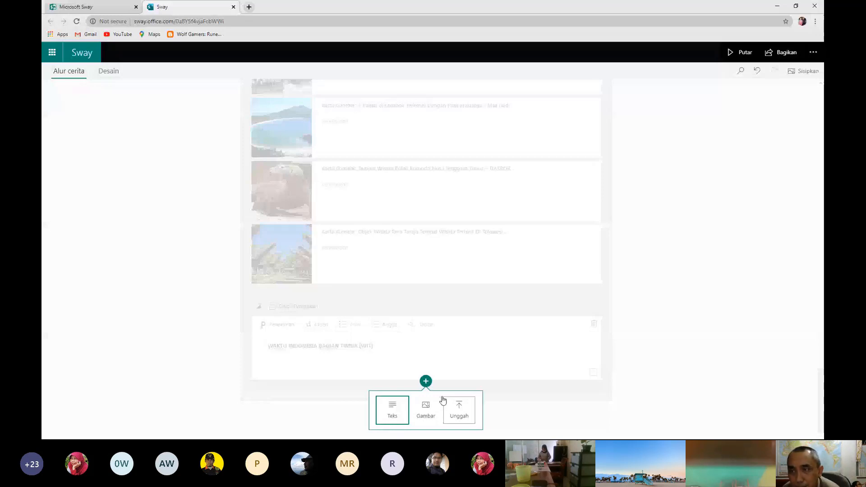
click(441, 401)
Search Bing images for "WISATA PAPUA BARAT" without the Creative Commons restriction
click(758, 89)
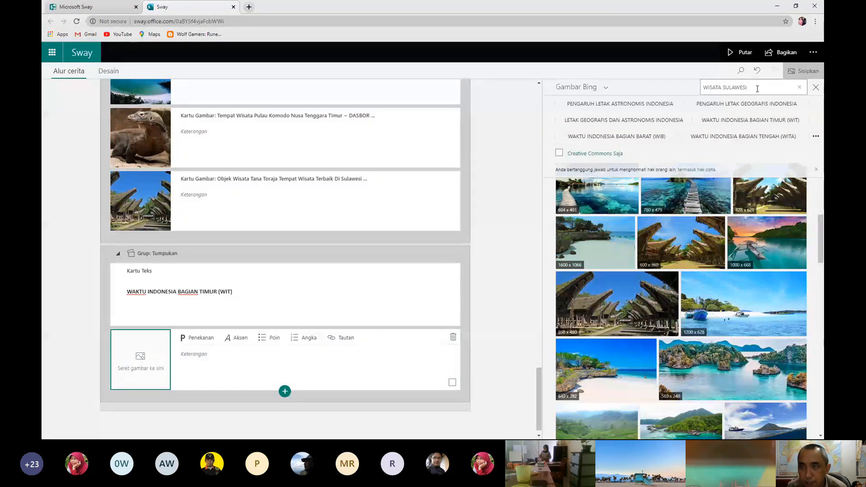
key(BackSpace)
key(BackSpace)
key(BackSpace)
key(BackSpace)
key(BackSpace)
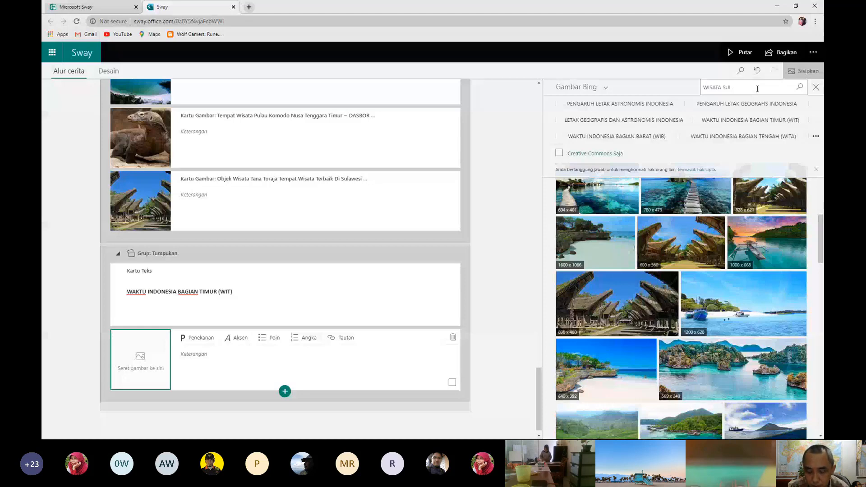
key(BackSpace)
key(BackSpace)
key(BackSpace)
text(PAPUA BARAT)
key(Return)
click(559, 153)
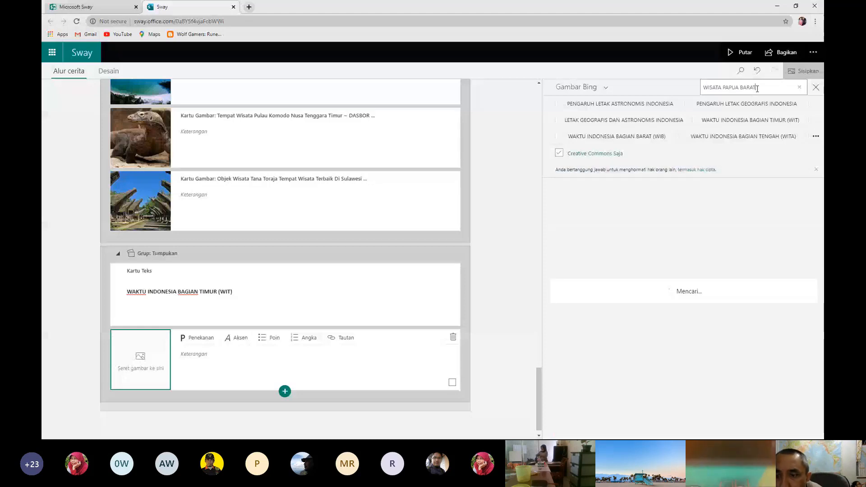
click(559, 154)
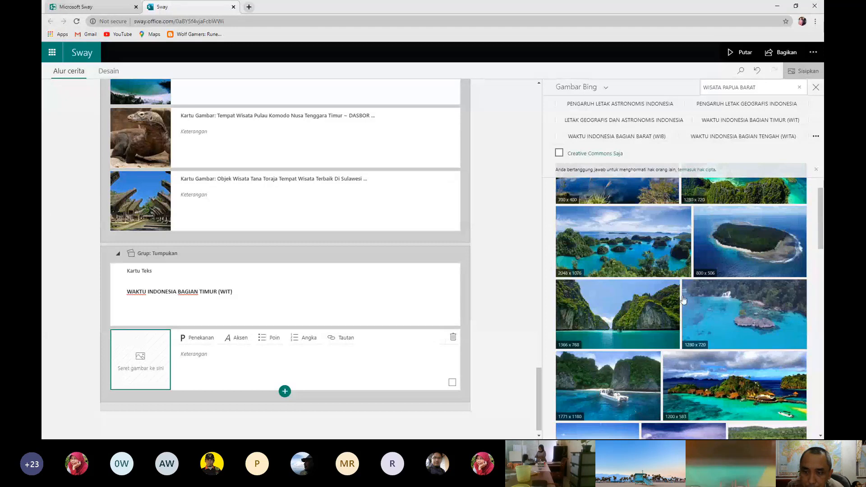
Place the 2048 x 1076 island image in the WIT image card and mark the entire image as important in its focus points
click(637, 246)
drag(637, 246, 424, 325)
click(422, 338)
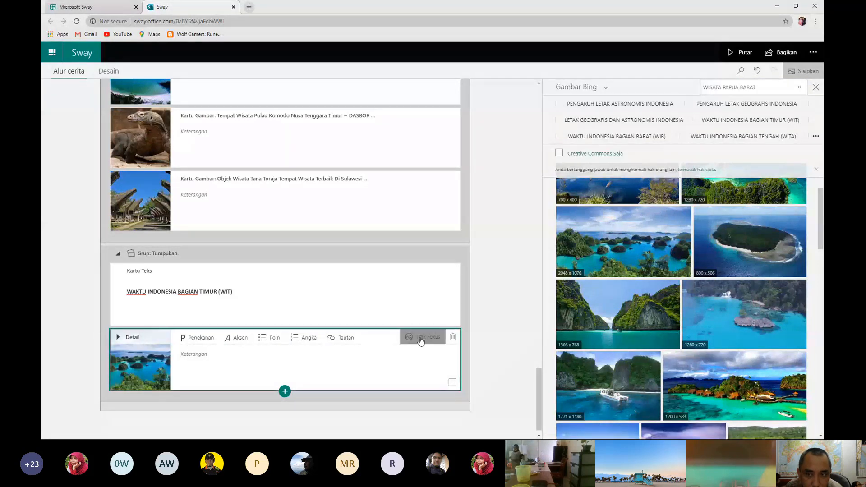
click(559, 223)
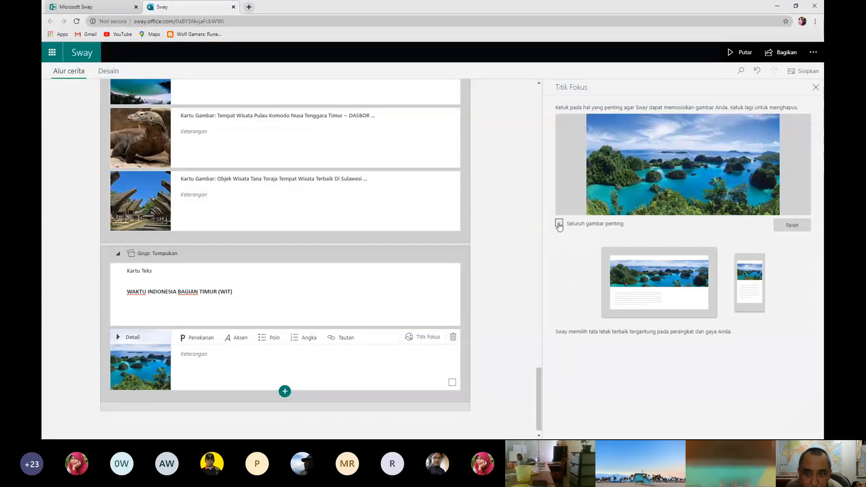
Add a second image card to the WIT group below the Raja Ampat card
scroll(524, 275, down, 1)
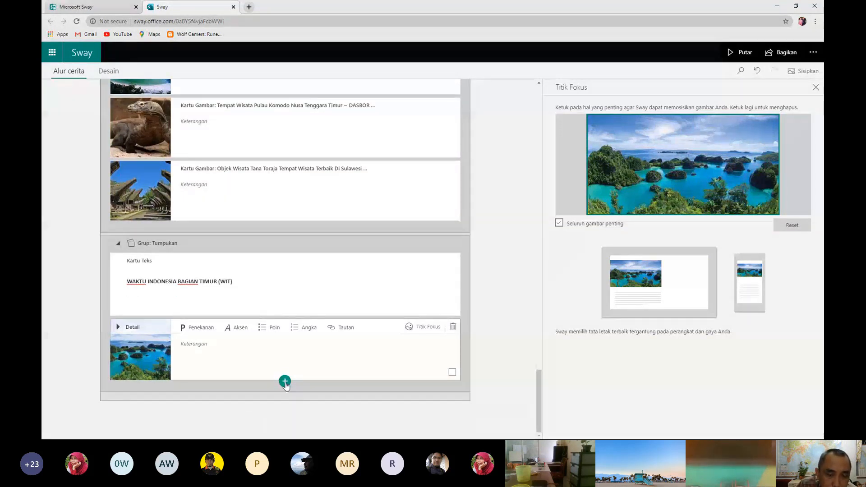
click(285, 381)
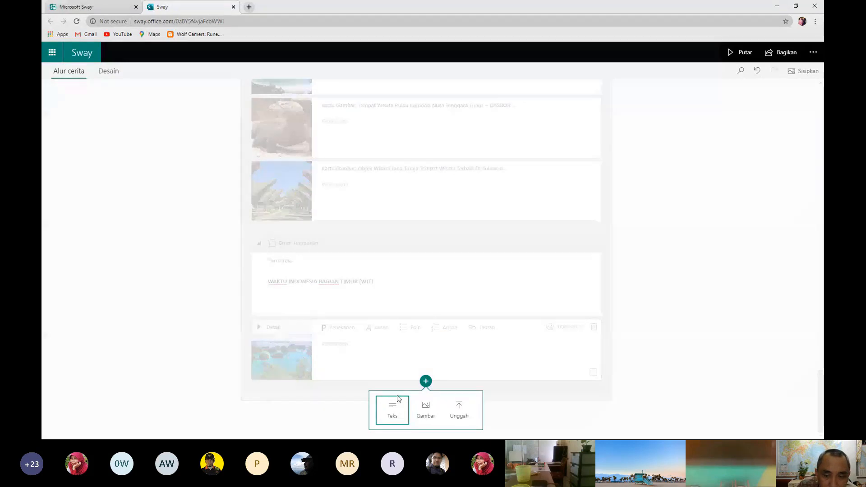
click(424, 412)
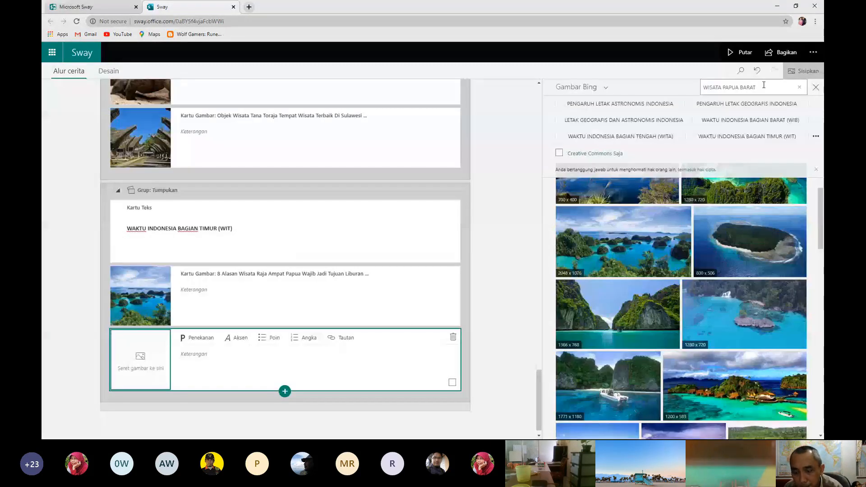
Search Bing images for "WISATA PAPUA"
click(764, 85)
key(BackSpace)
key(BackSpace)
key(BackSpace)
key(BackSpace)
key(BackSpace)
key(BackSpace)
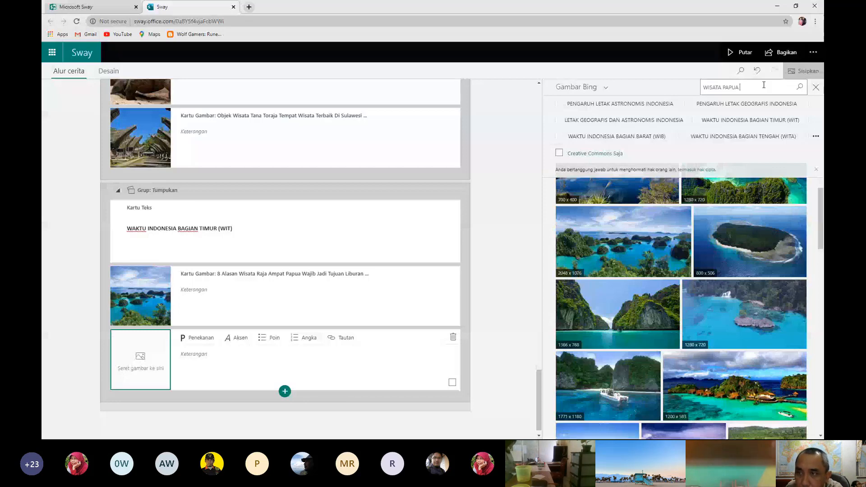
key(Return)
Search Bing images for "CENDRAWASIH" without the Creative Commons restriction
triple_click(745, 86)
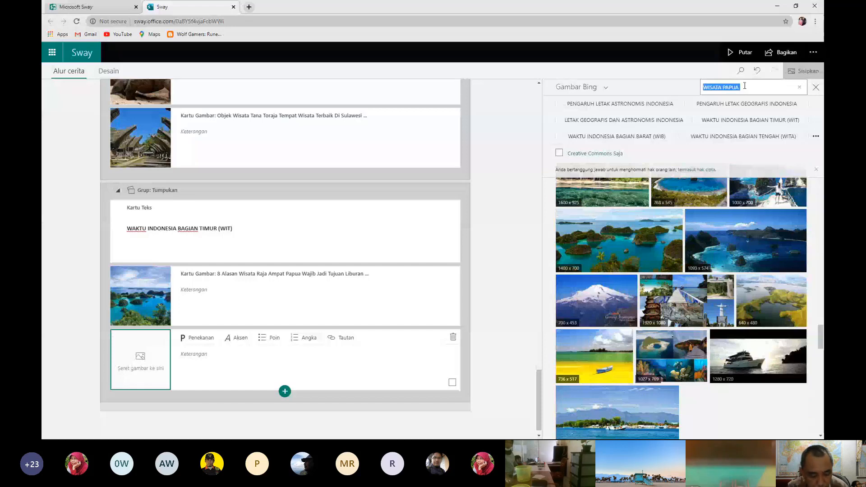
text(CE)
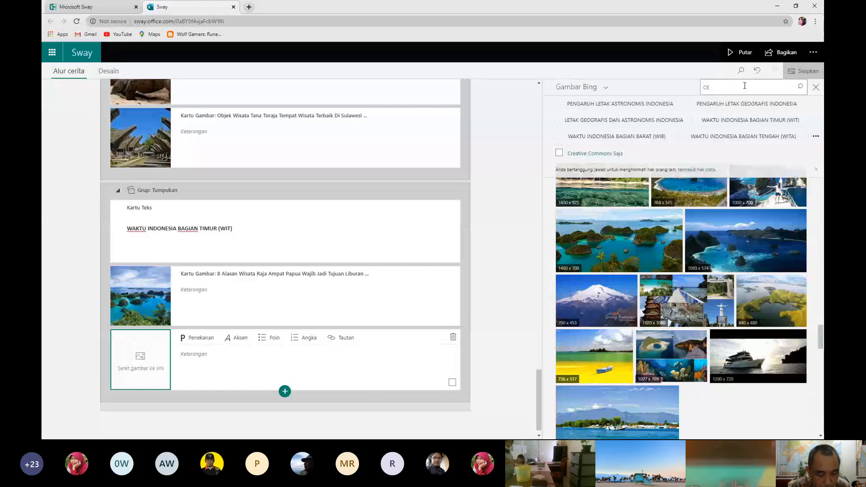
text(NDRAWASIH)
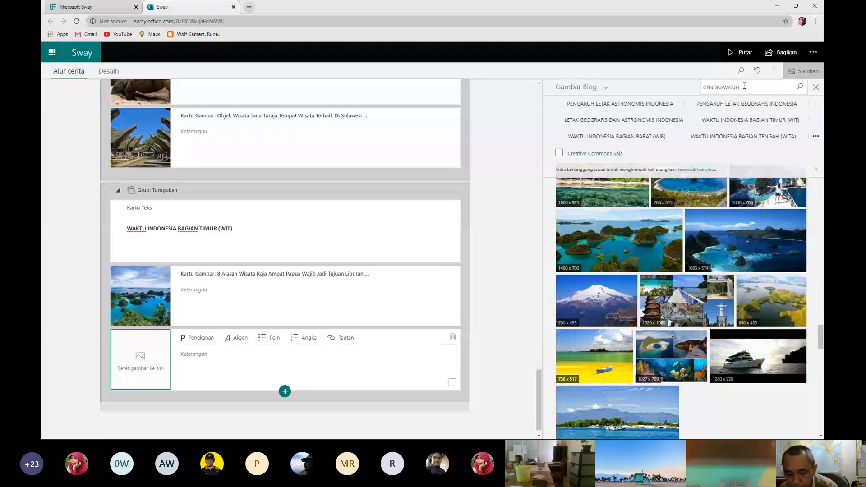
key(Return)
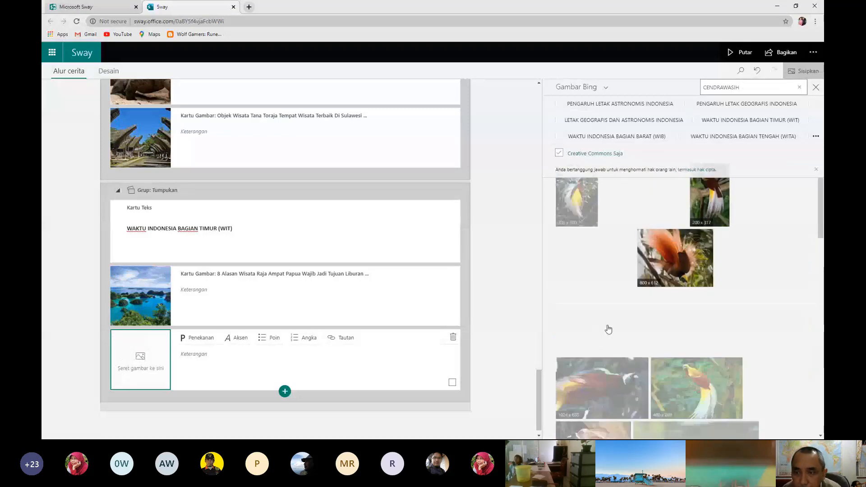
scroll(740, 325, down, 1)
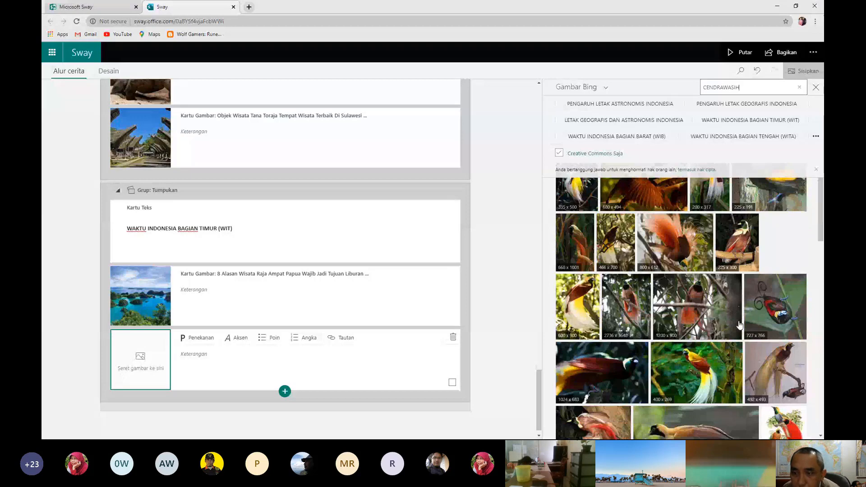
scroll(740, 325, down, 5)
scroll(740, 325, up, 5)
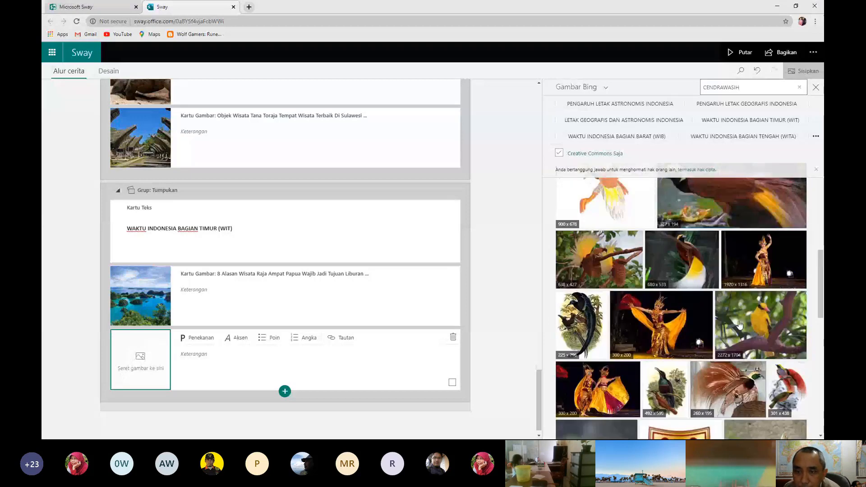
scroll(740, 325, up, 5)
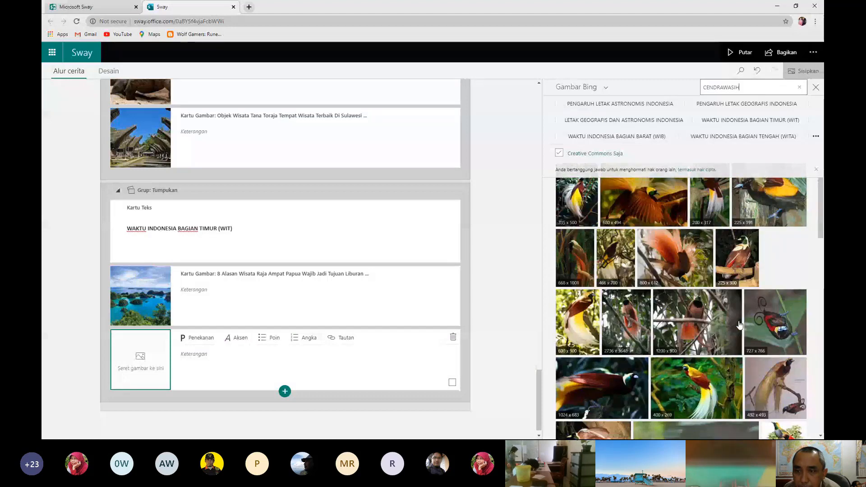
scroll(733, 324, down, 1)
scroll(730, 324, up, 1)
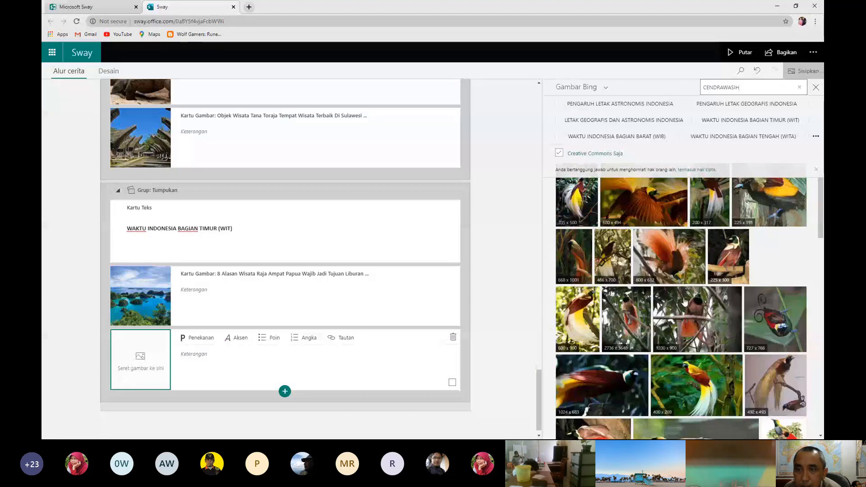
click(559, 154)
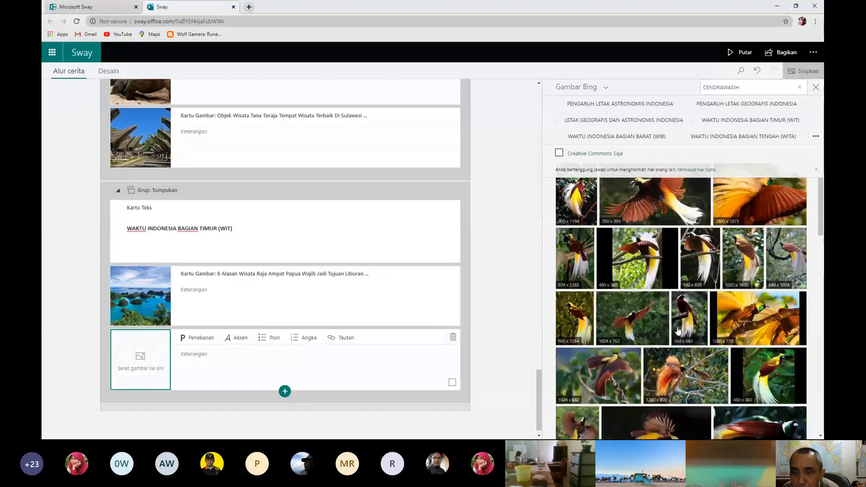
Place the 640 x 359 image of the flying bird of paradise in the empty WIT image card and mark the entire image as important
scroll(698, 345, down, 5)
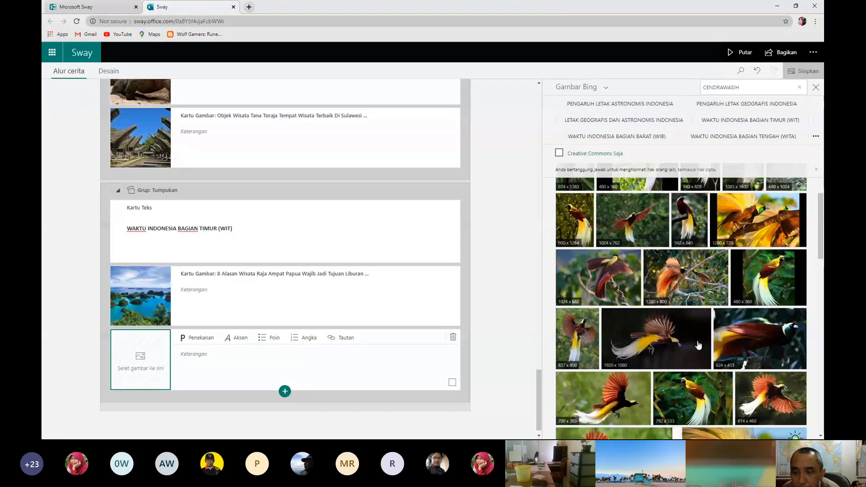
scroll(698, 345, down, 2)
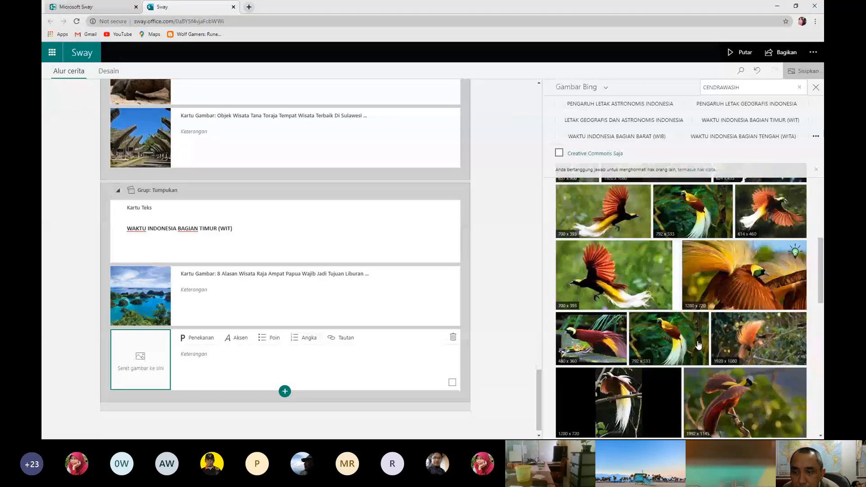
scroll(699, 345, down, 1)
scroll(698, 345, down, 2)
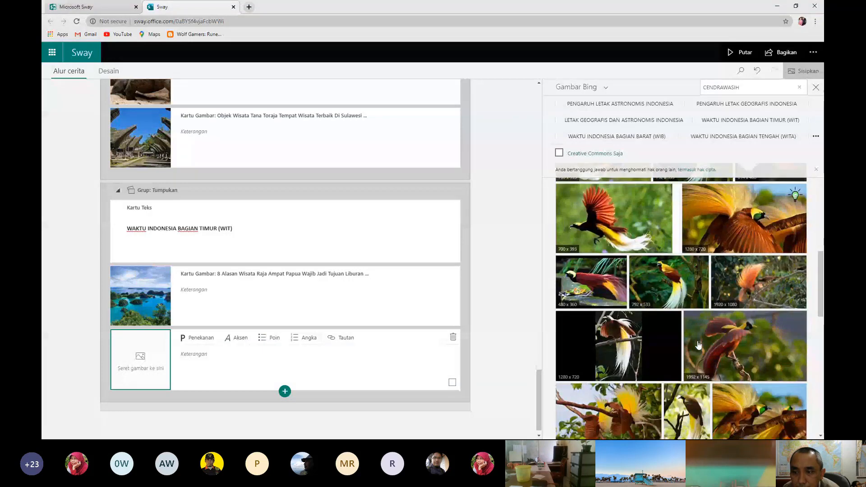
scroll(699, 346, down, 2)
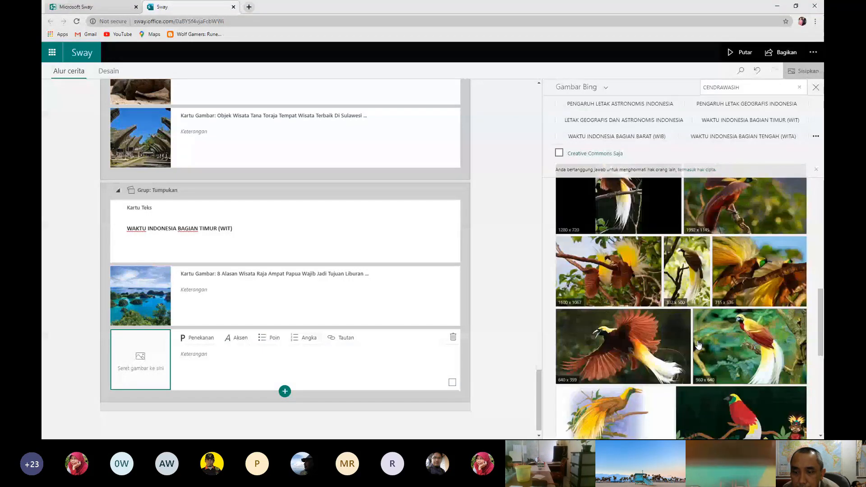
scroll(698, 345, down, 2)
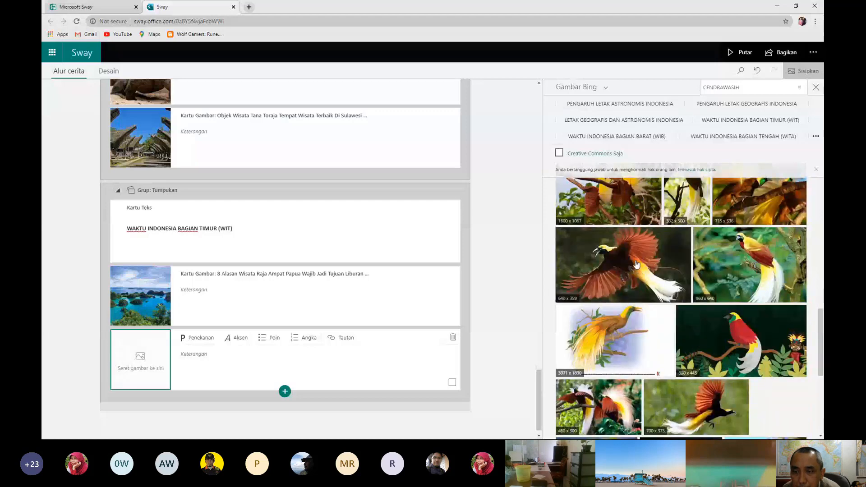
click(637, 267)
drag(638, 266, 176, 352)
click(560, 266)
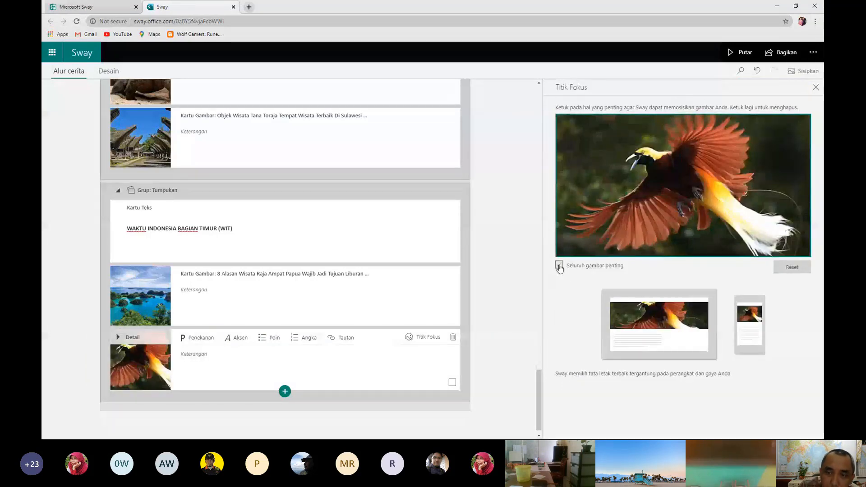
Add a third image card to the WIT group below the bird-of-paradise card
scroll(500, 293, down, 2)
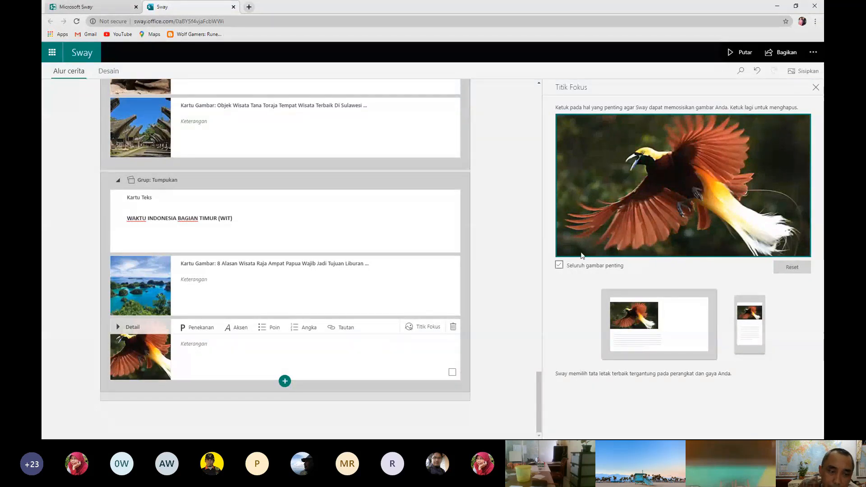
click(284, 382)
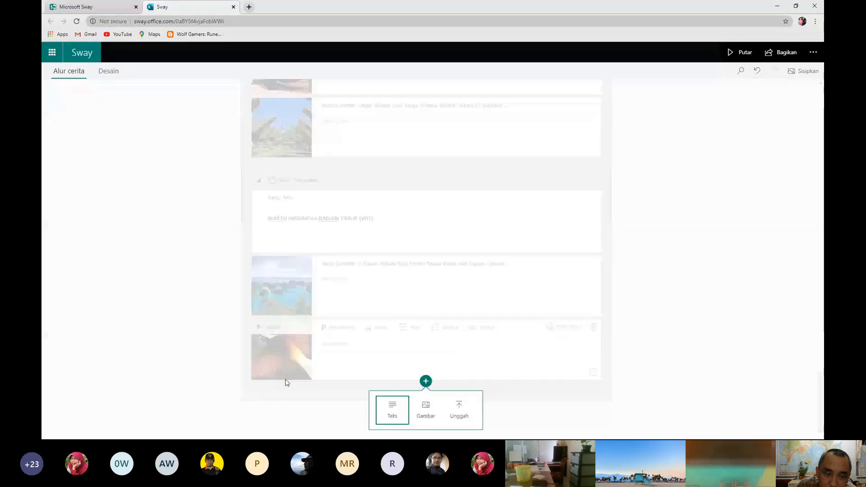
click(426, 408)
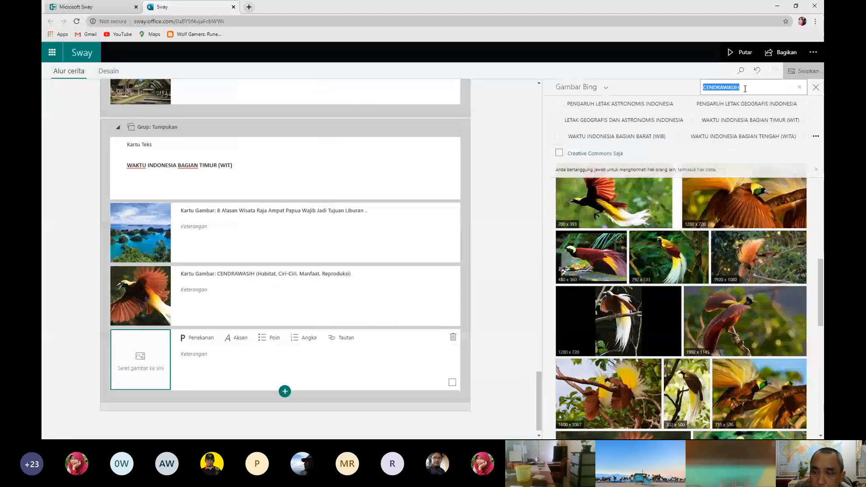
Search Bing images for "WISATA MALUKU" and browse the results
text(WISATA MALUKU)
key(Return)
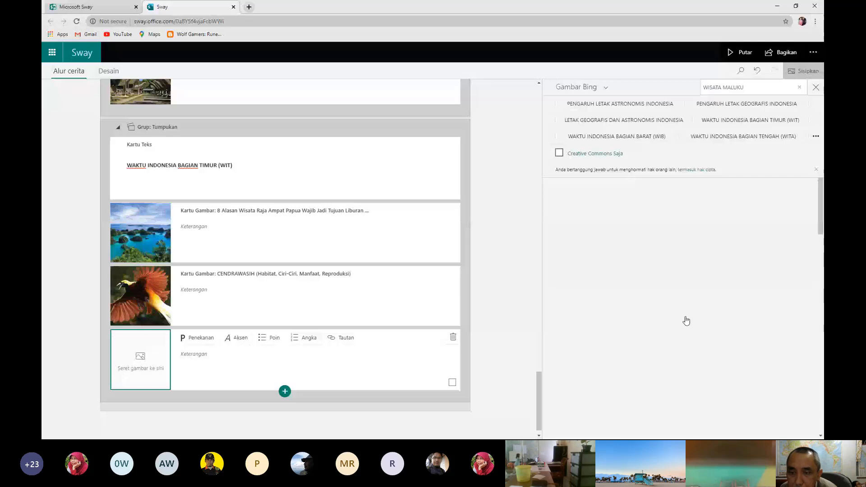
scroll(695, 323, down, 3)
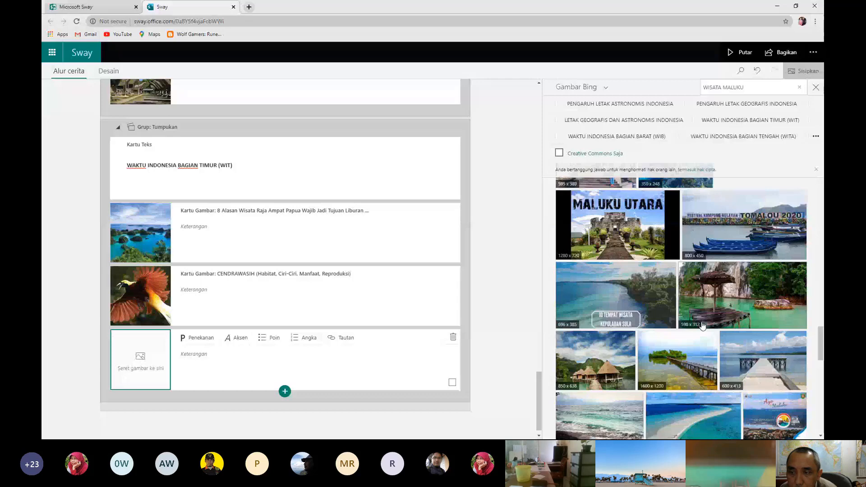
scroll(703, 325, up, 10)
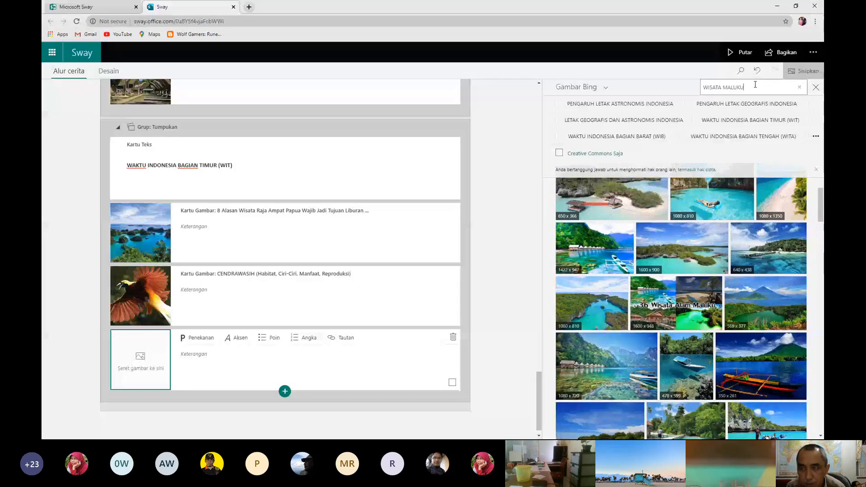
Search Bing images for "WISATA TIDORE" without the Creative Commons restriction
key(BackSpace)
key(BackSpace)
key(BackSpace)
key(BackSpace)
key(BackSpace)
key(BackSpace)
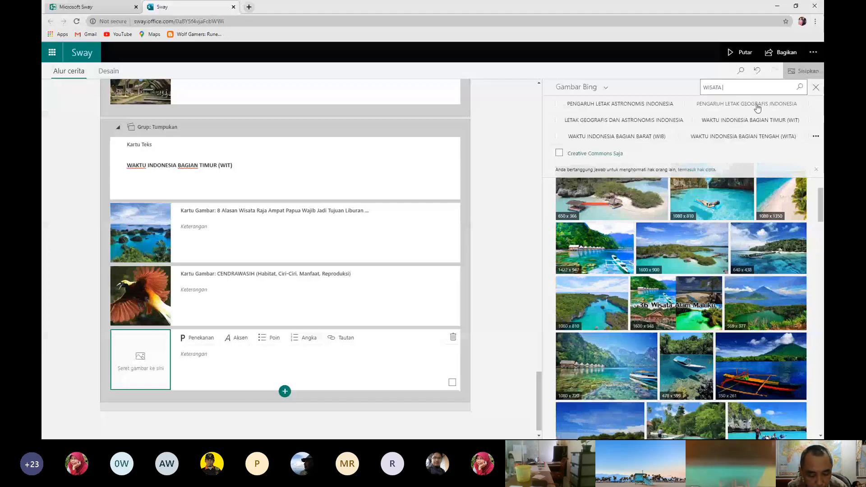
text(TIDORE)
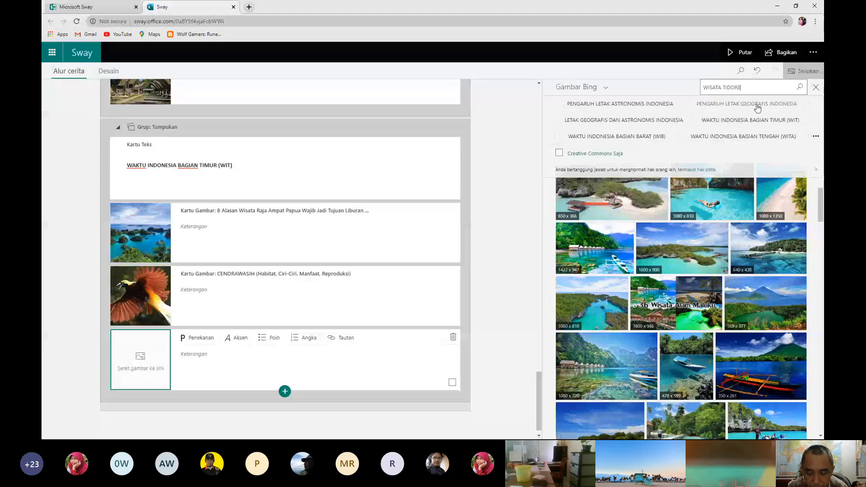
key(Return)
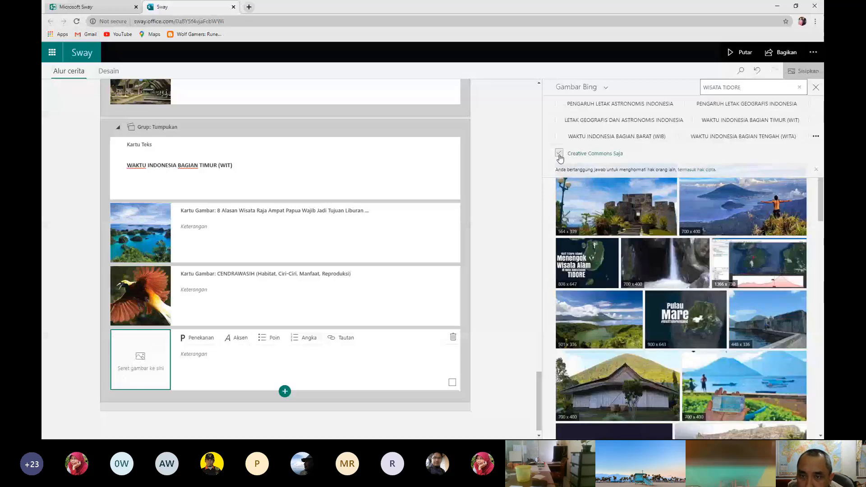
click(560, 153)
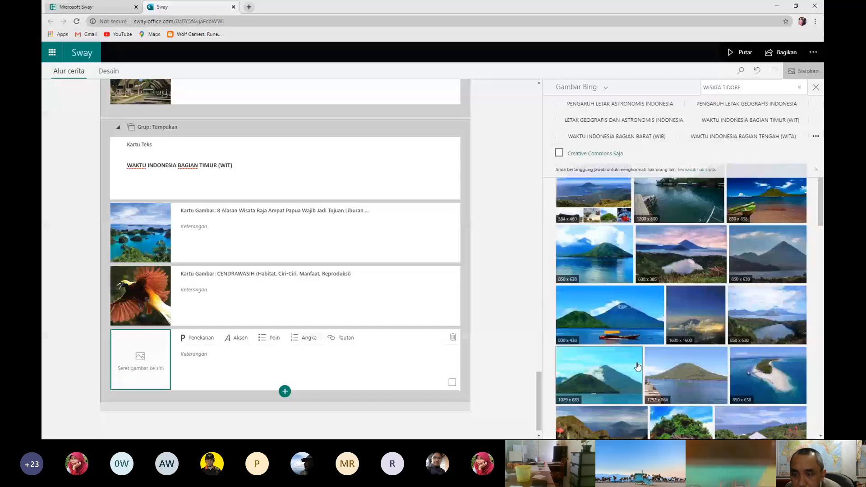
Place the 800 x 450 "Visit Tidore Island" image in the empty third image card of the WIT group
scroll(638, 367, down, 5)
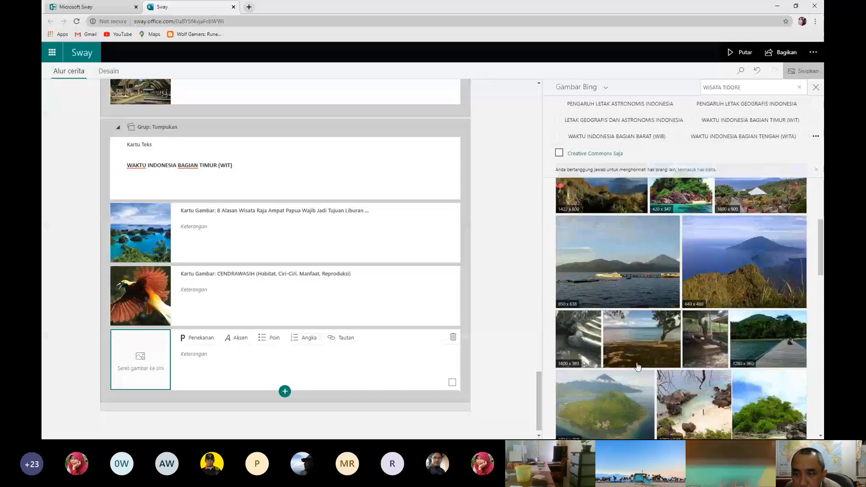
scroll(638, 366, down, 10)
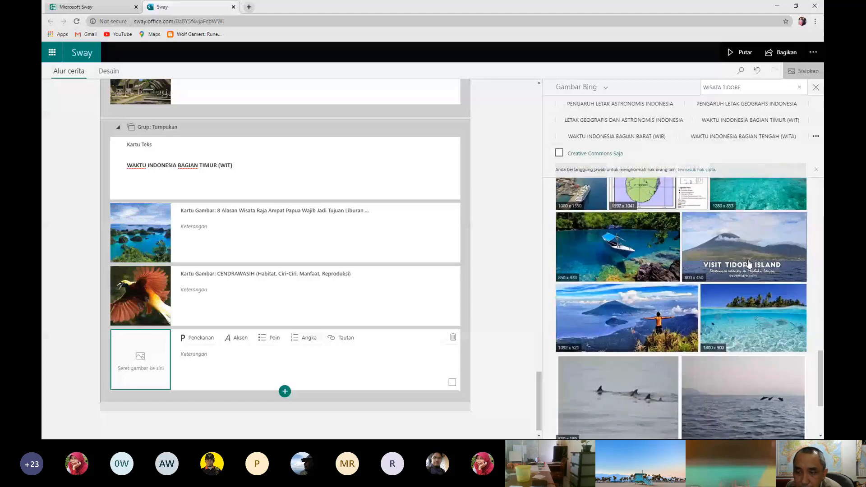
click(749, 264)
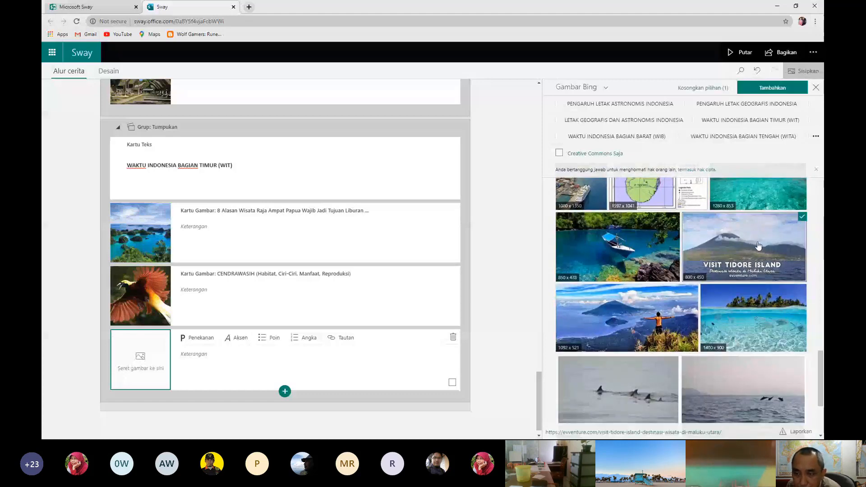
drag(753, 248, 164, 358)
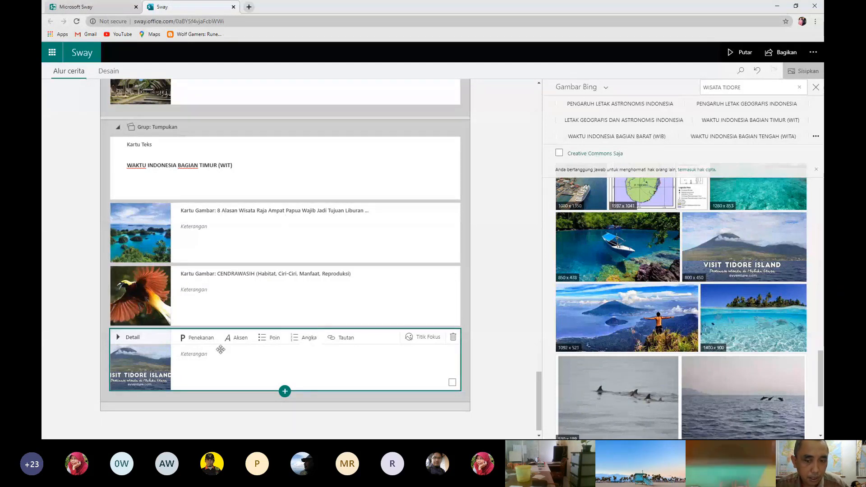
click(409, 297)
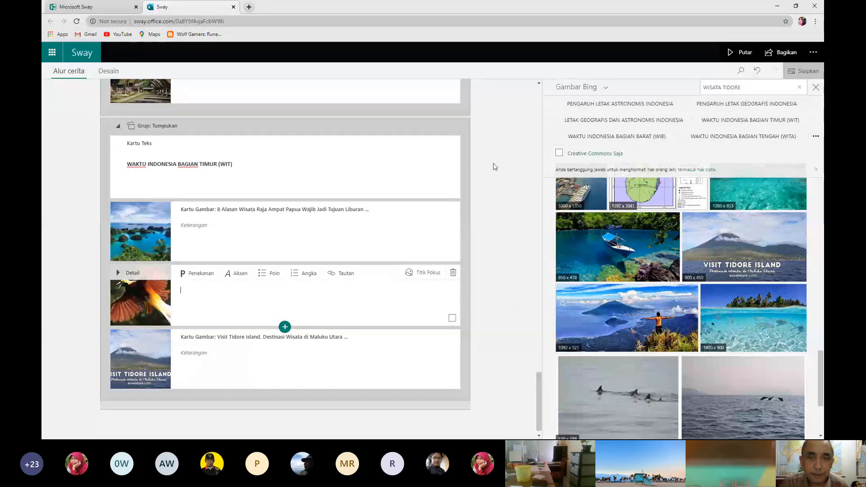
scroll(491, 165, up, 5)
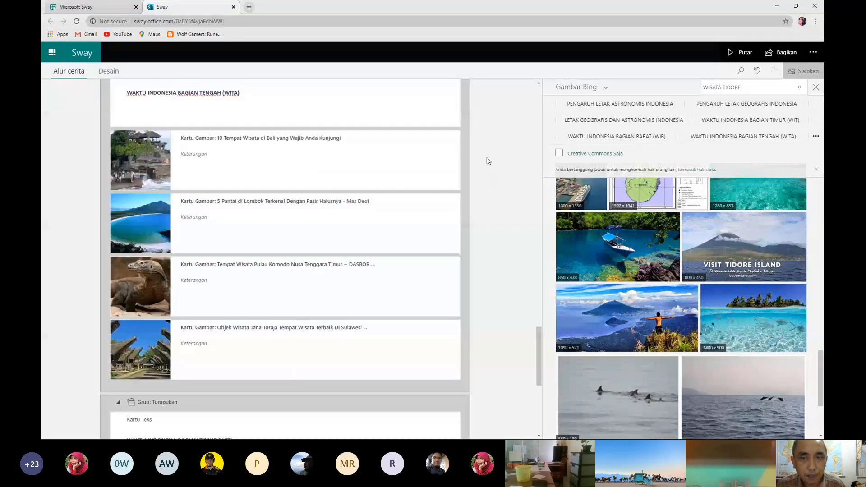
scroll(490, 180, up, 5)
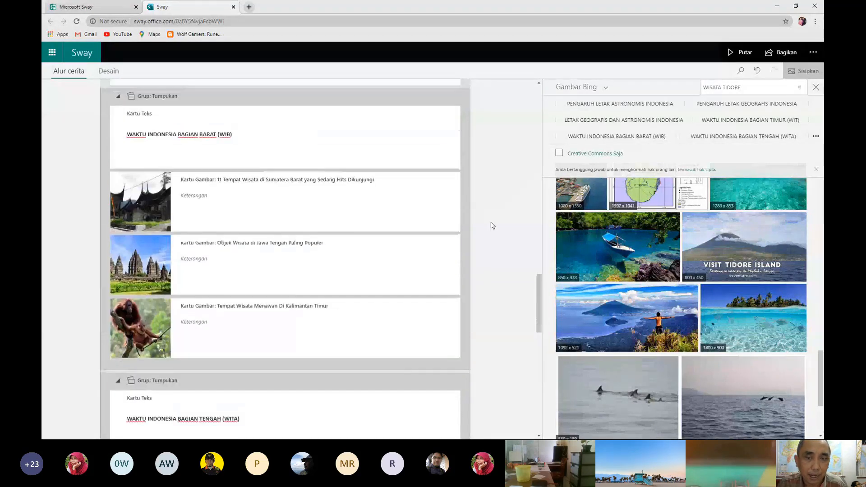
scroll(491, 228, down, 1)
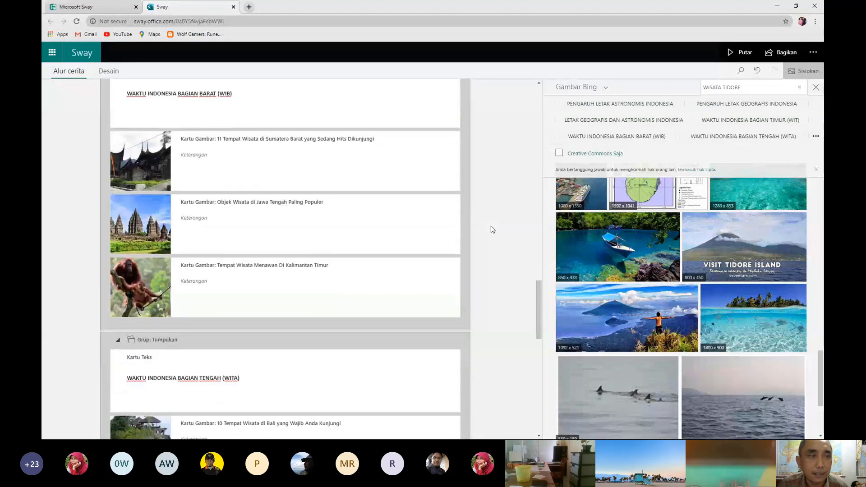
scroll(493, 229, down, 6)
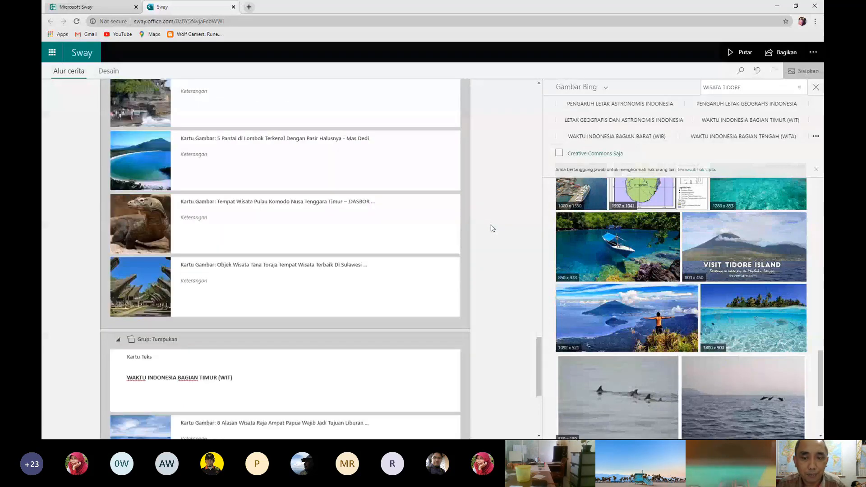
scroll(491, 228, down, 5)
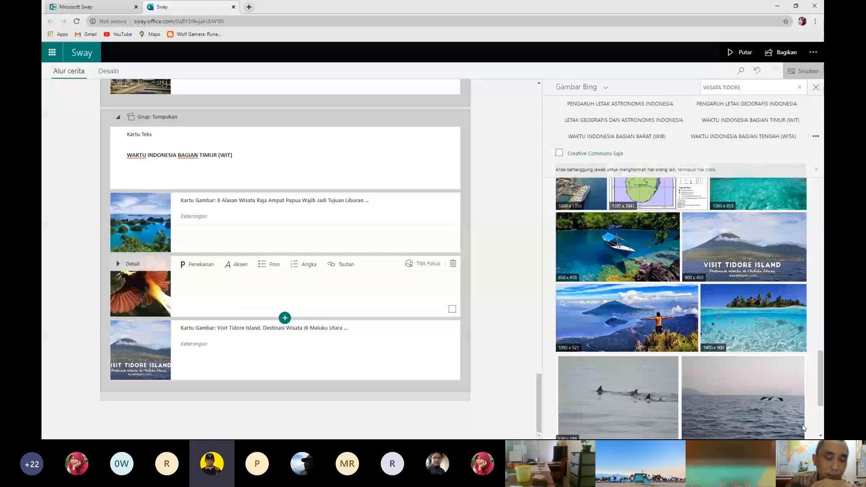
click(353, 403)
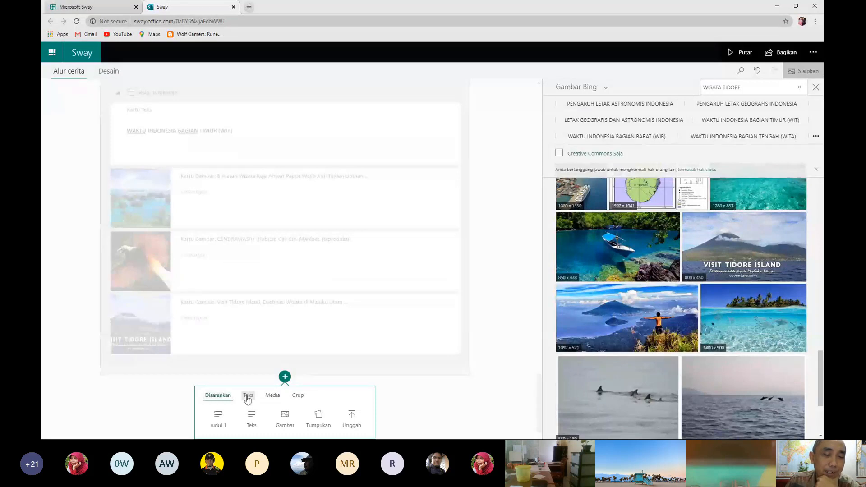
click(299, 397)
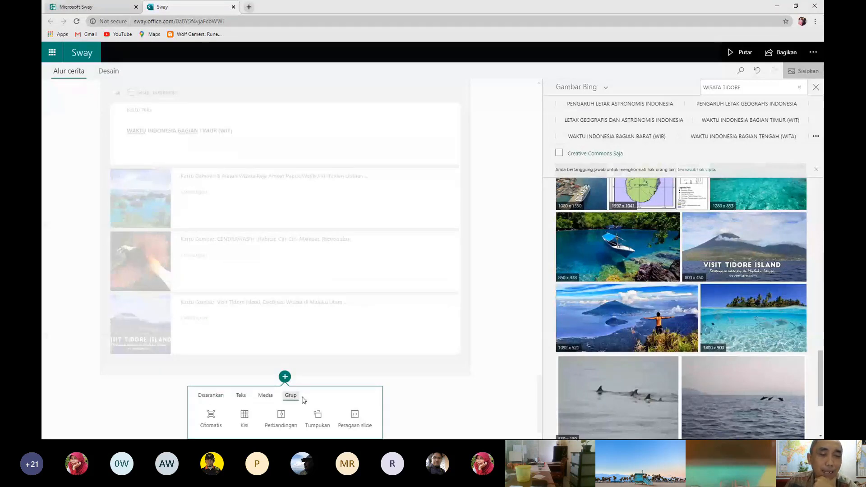
click(212, 395)
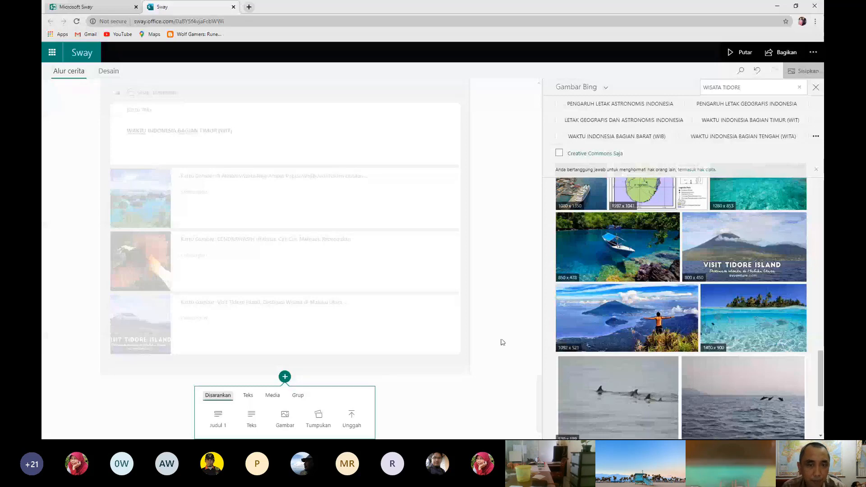
Add an empty video card directly below the text card on Indonesia's astronomical location, above the WIB group
scroll(503, 342, up, 5)
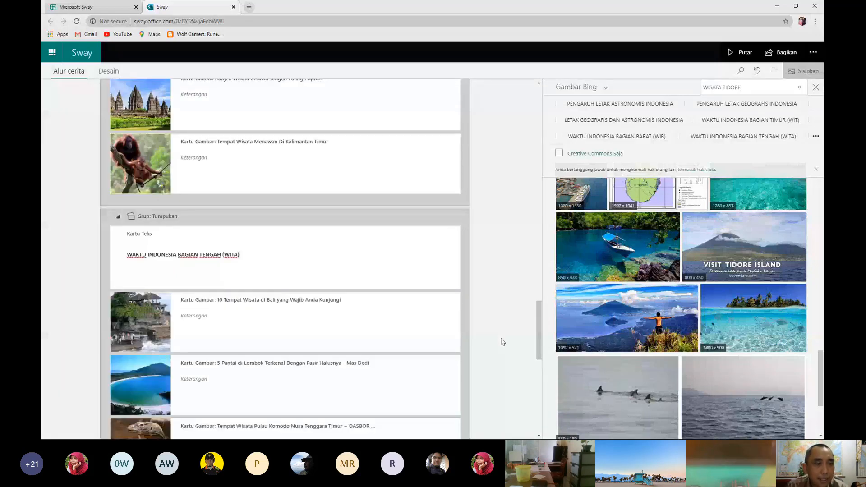
scroll(503, 342, up, 5)
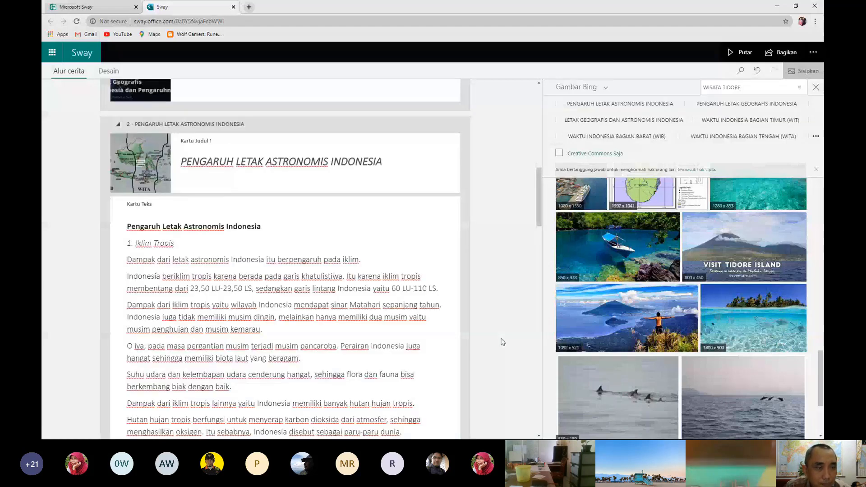
scroll(503, 342, down, 2)
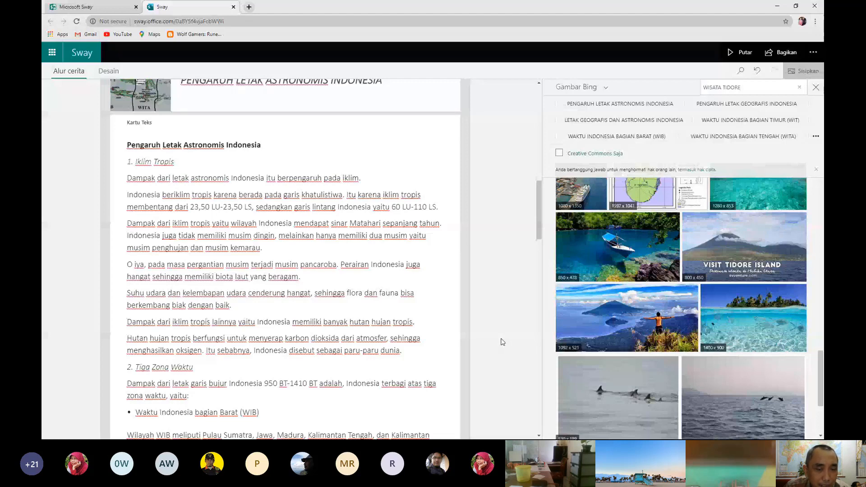
scroll(503, 342, down, 8)
click(285, 330)
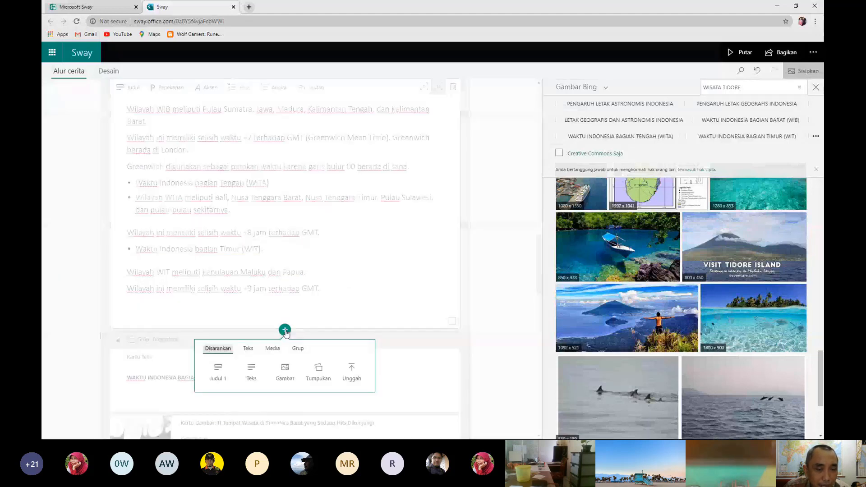
click(274, 351)
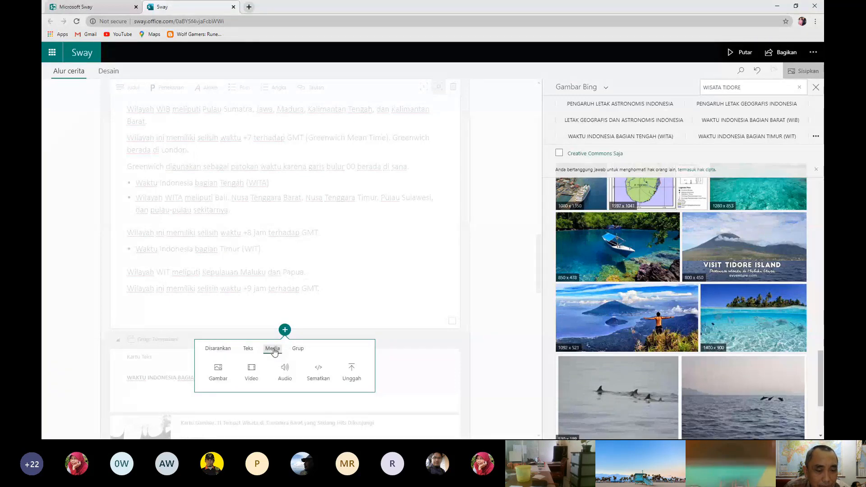
click(252, 373)
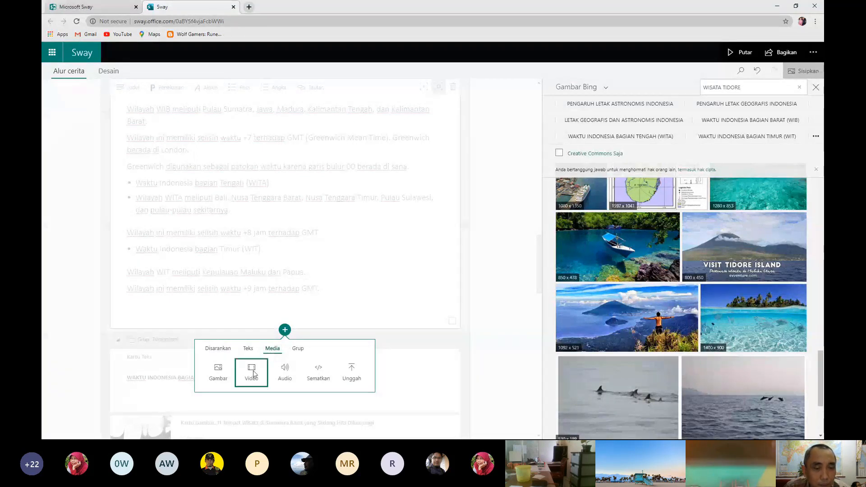
Switch the media source to YouTube and search it for the copied section title "PENGARUH LETAK ASTRONOMIS INDONESIA"
click(605, 88)
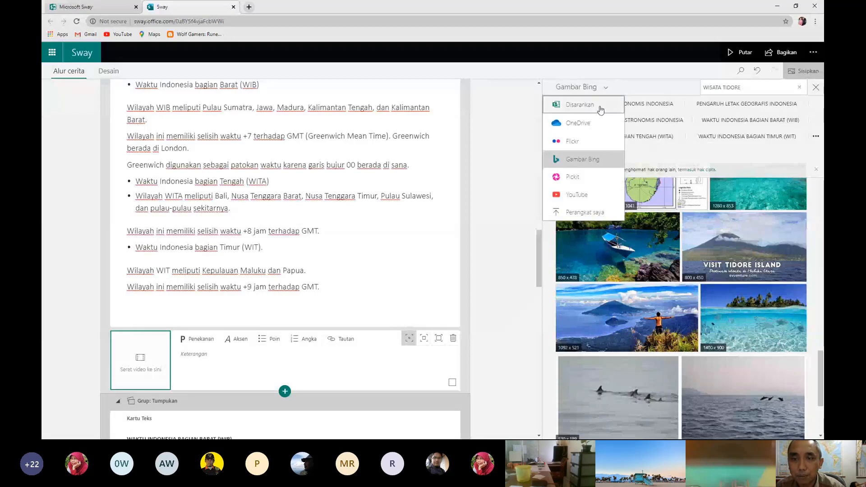
click(585, 197)
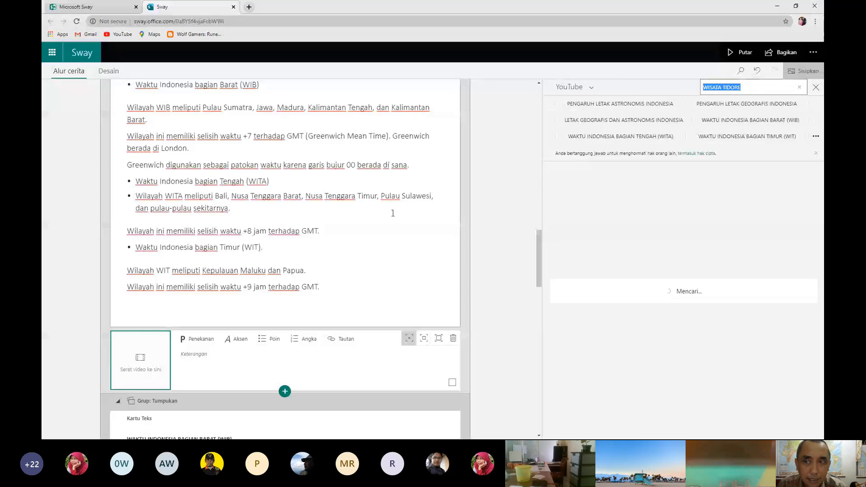
scroll(393, 213, up, 10)
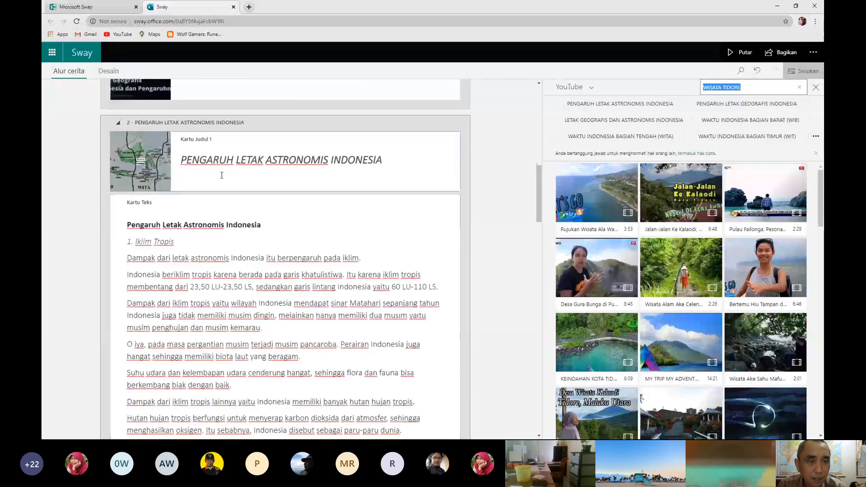
drag(181, 161, 384, 160)
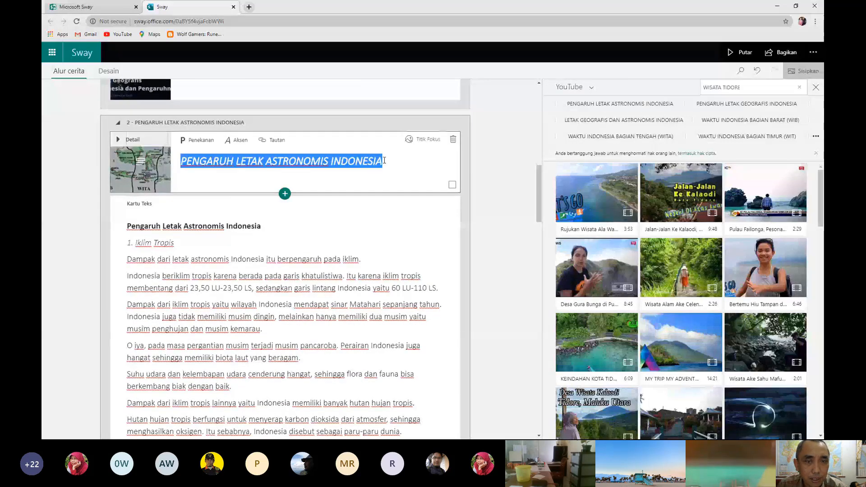
right_click(361, 161)
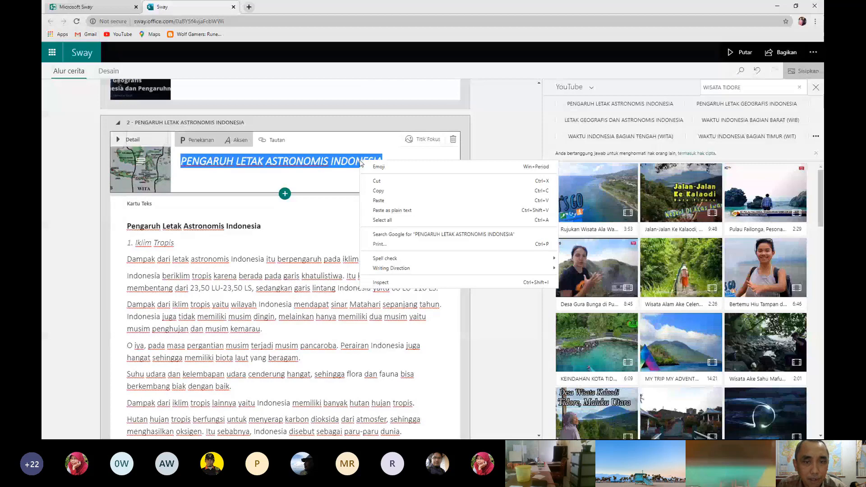
click(381, 194)
click(730, 87)
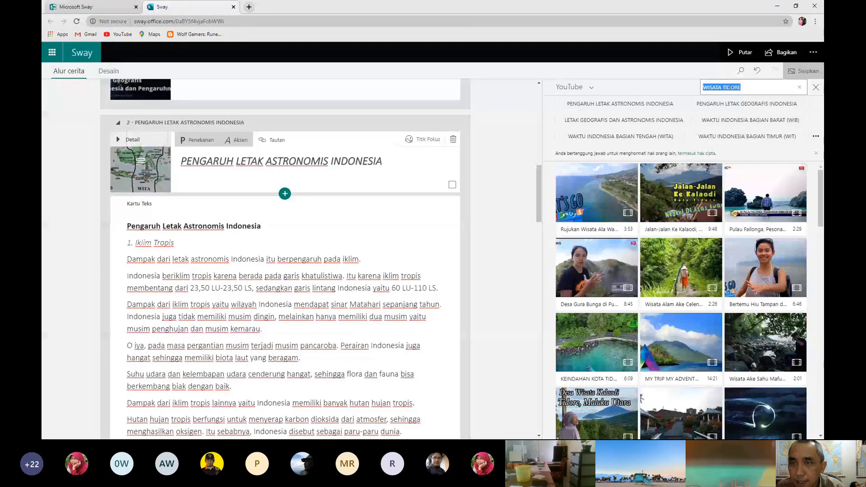
right_click(730, 87)
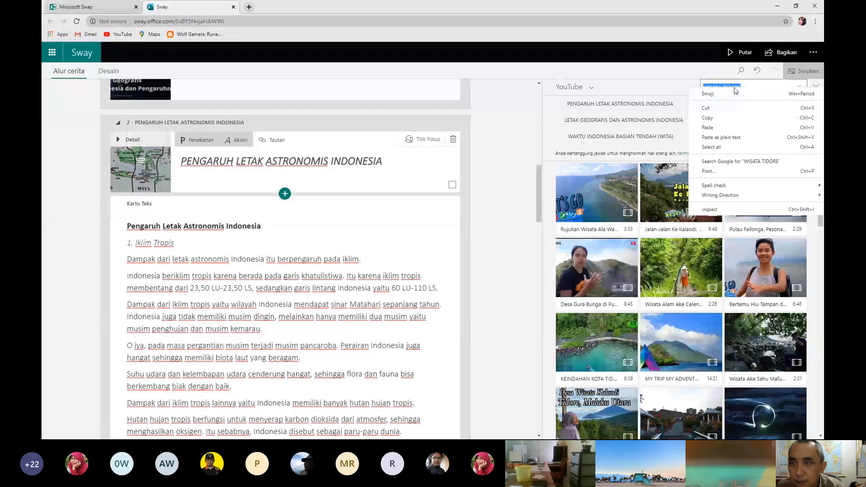
click(714, 124)
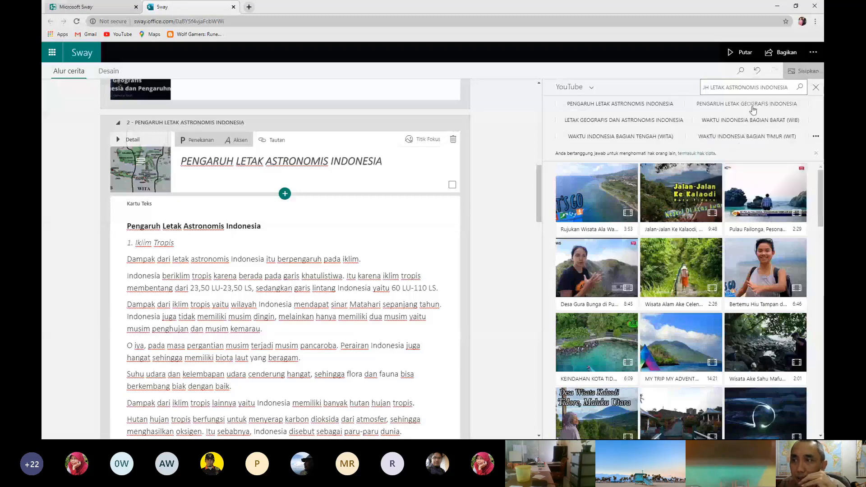
click(800, 87)
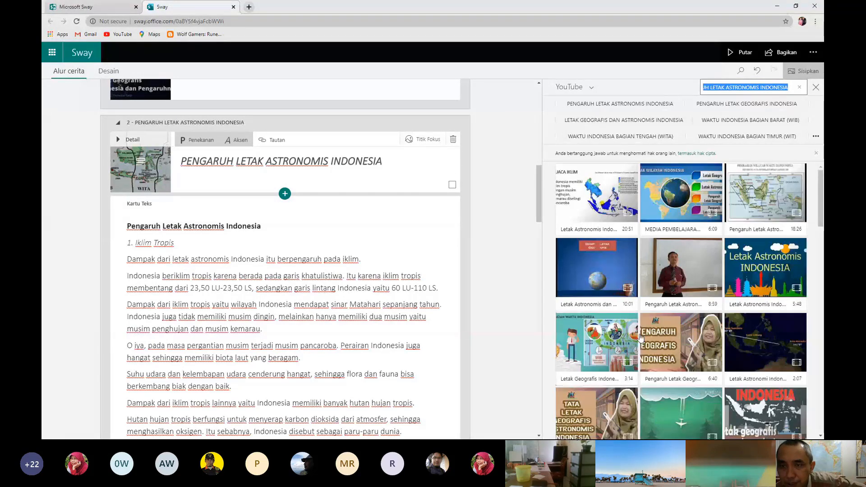
Browse the YouTube results for a suitable video on the influence of Indonesia's astronomical location
scroll(641, 337, down, 5)
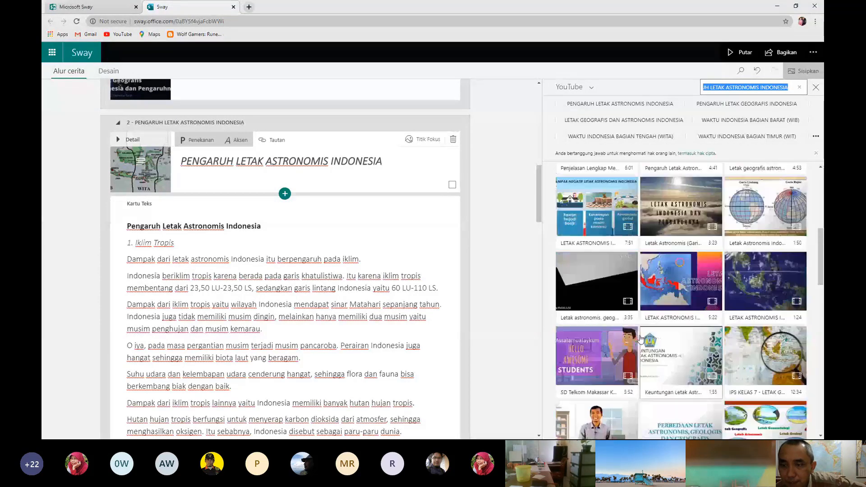
scroll(641, 337, down, 4)
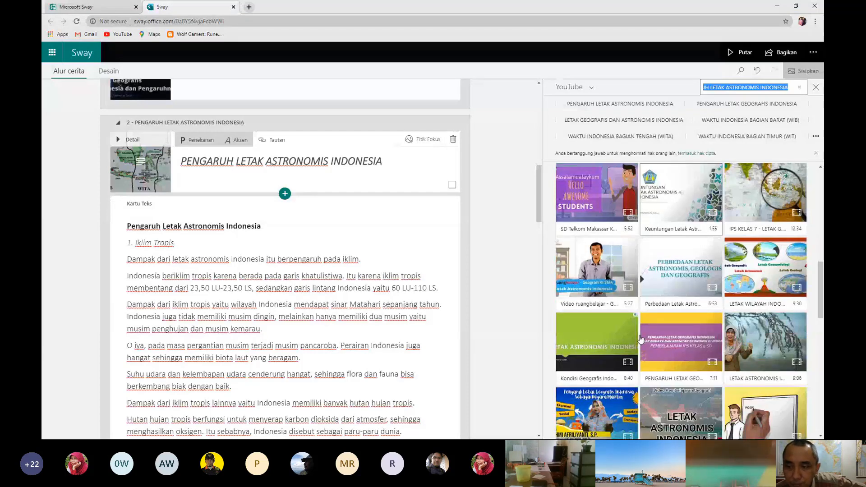
scroll(640, 337, down, 4)
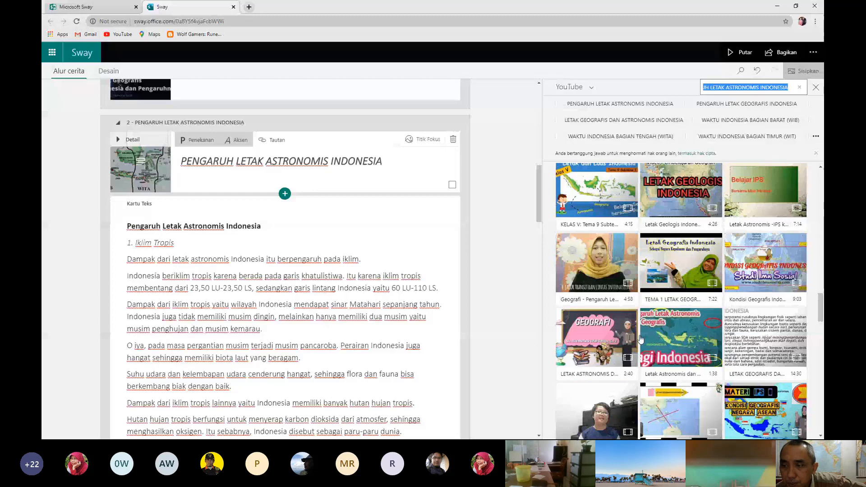
scroll(641, 339, up, 20)
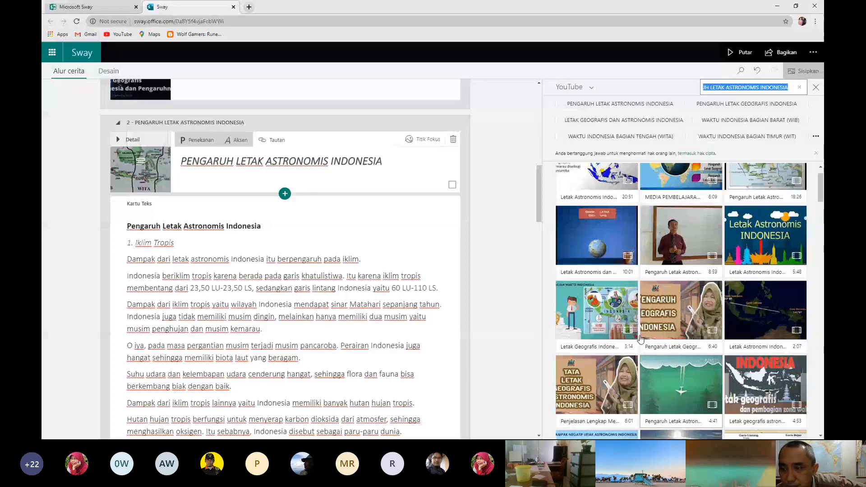
scroll(686, 316, down, 3)
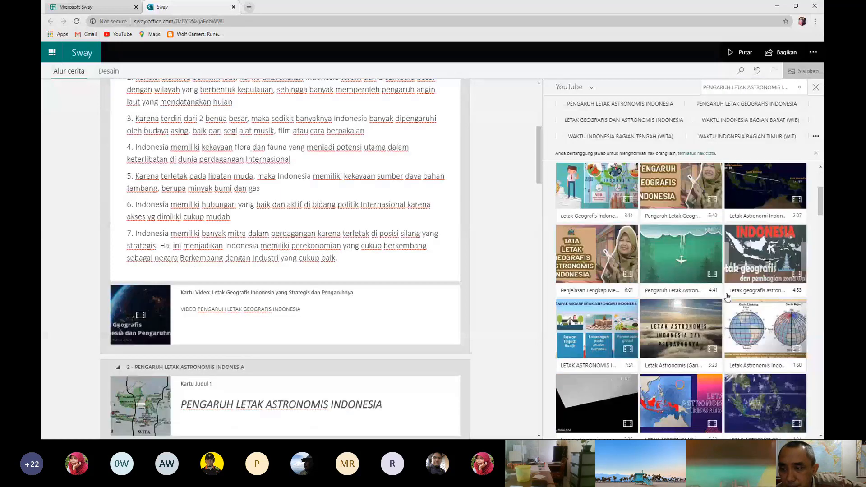
scroll(727, 297, up, 3)
scroll(728, 297, down, 2)
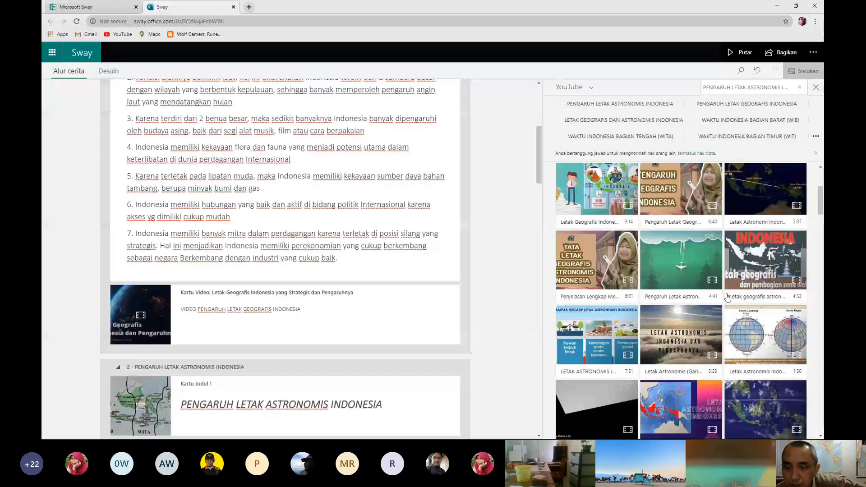
scroll(727, 296, down, 5)
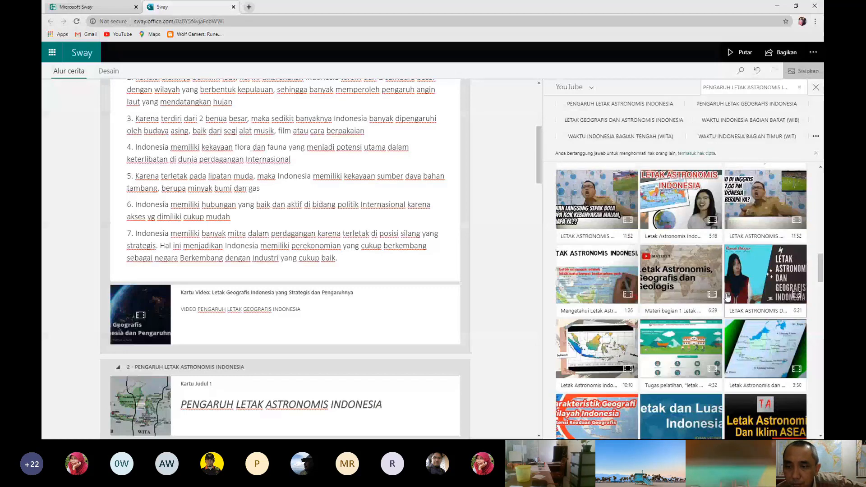
scroll(724, 298, down, 4)
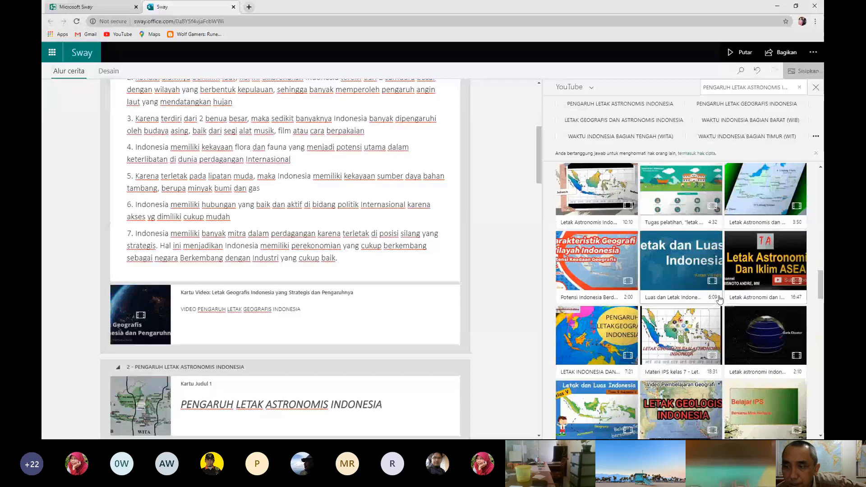
scroll(721, 300, down, 3)
scroll(720, 299, down, 3)
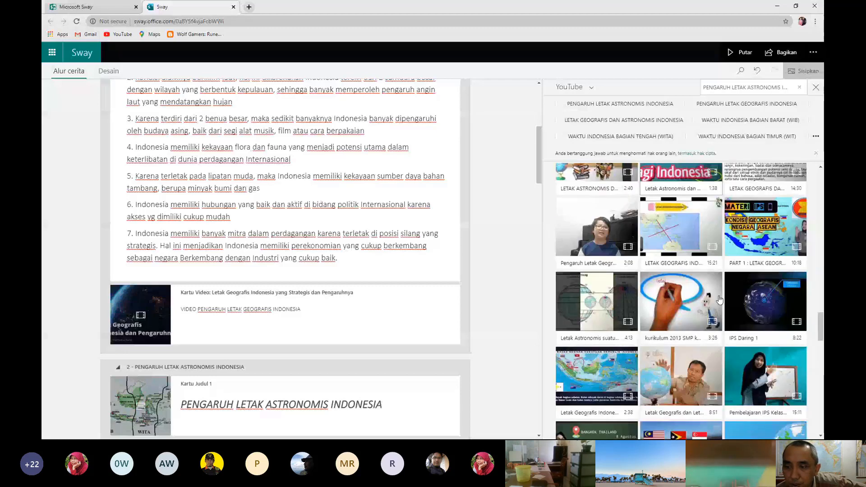
scroll(719, 299, down, 3)
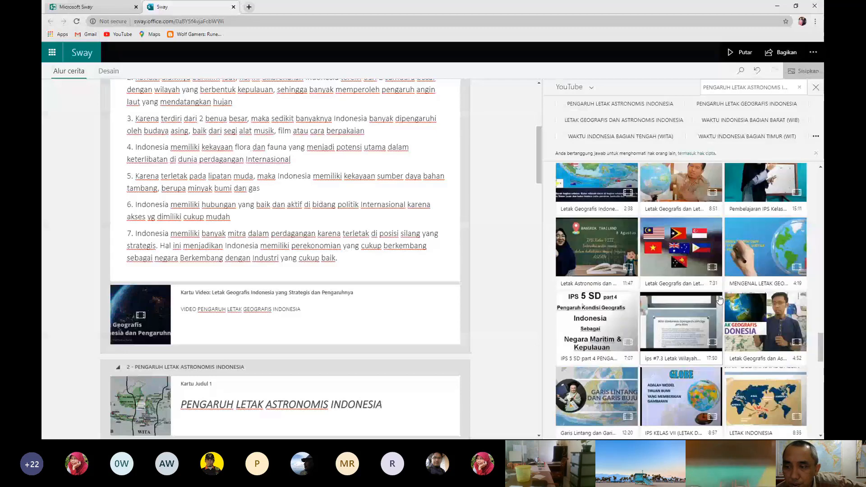
scroll(719, 299, down, 3)
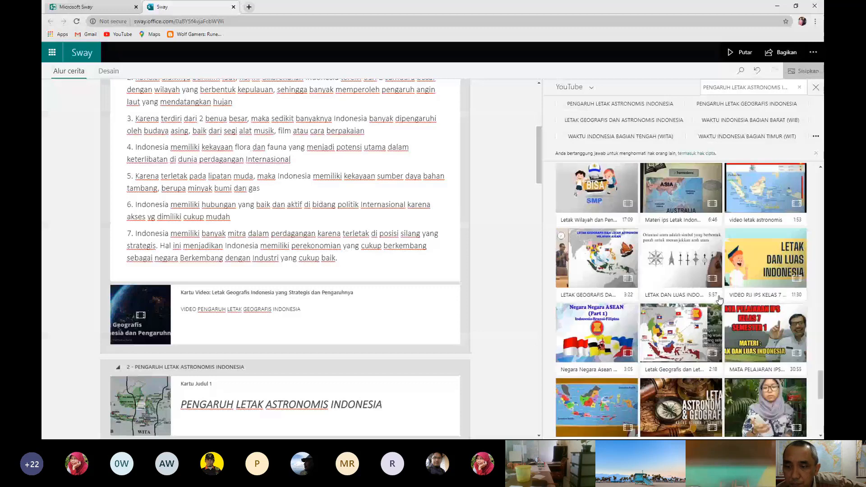
scroll(719, 299, down, 3)
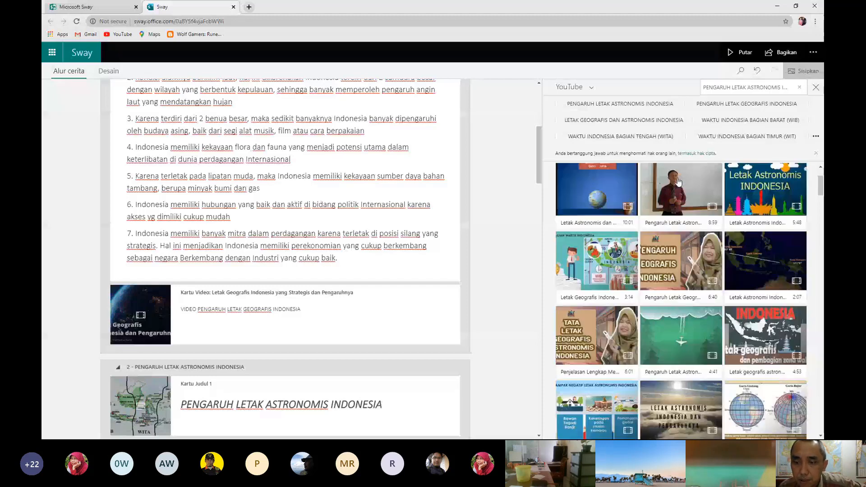
scroll(678, 182, down, 4)
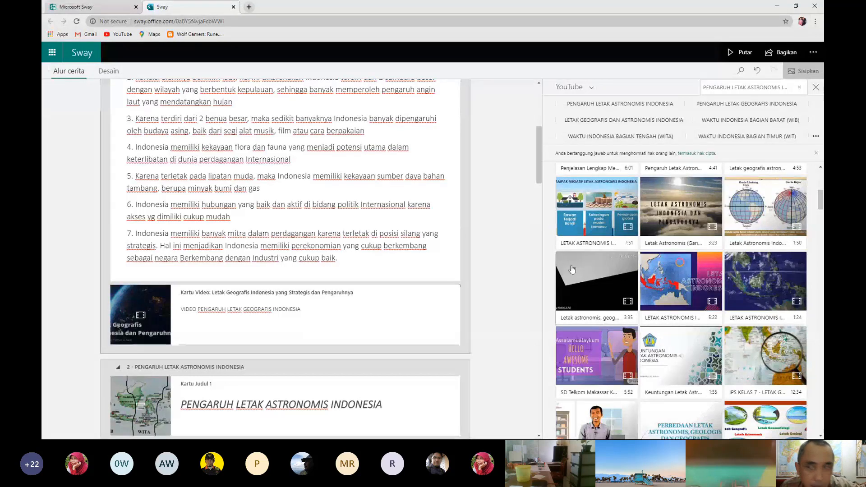
Search YouTube for "LETAK ASTRONOMIS INDONESIA"
click(733, 88)
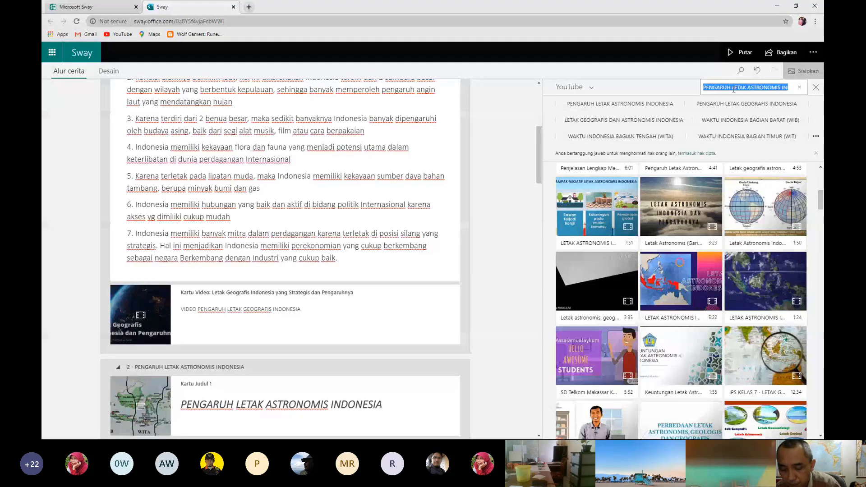
text(LETAK ASTRONOMIS INDONESIA)
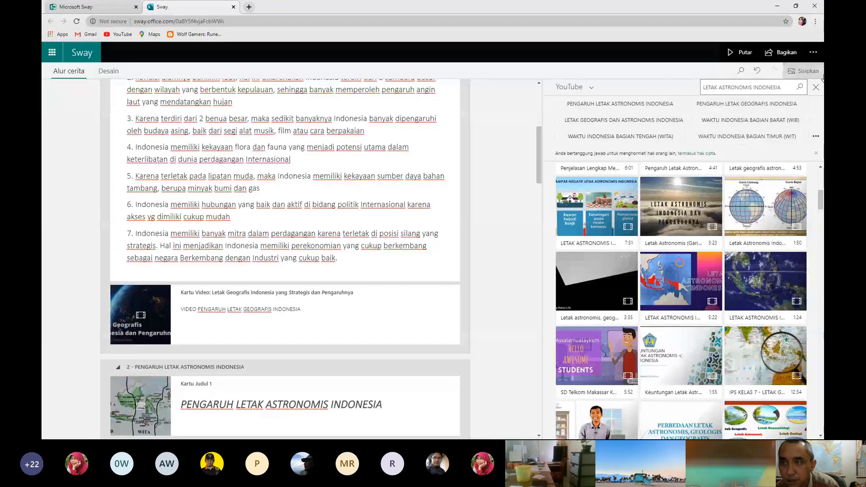
key(Return)
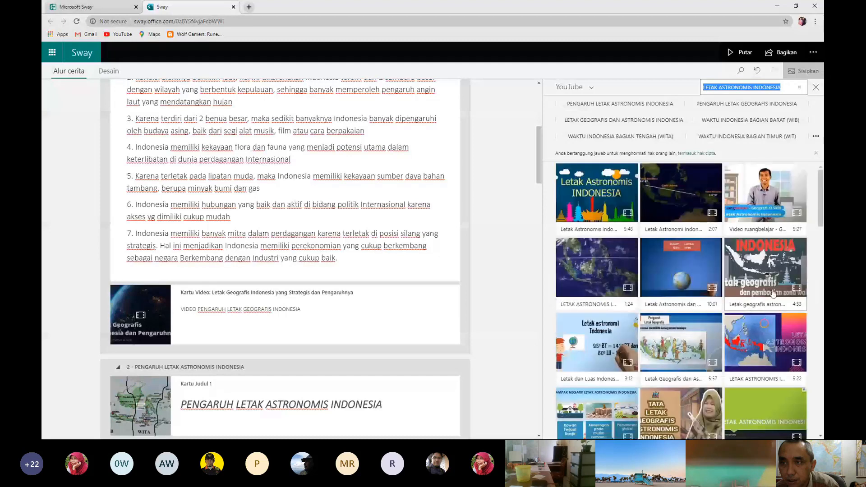
Find the 3:23 YouTube video "Letak Astronomis Indonesia dan Pengaruhnya" and place it in the empty video card above the WIB group
scroll(773, 293, down, 2)
scroll(773, 292, down, 3)
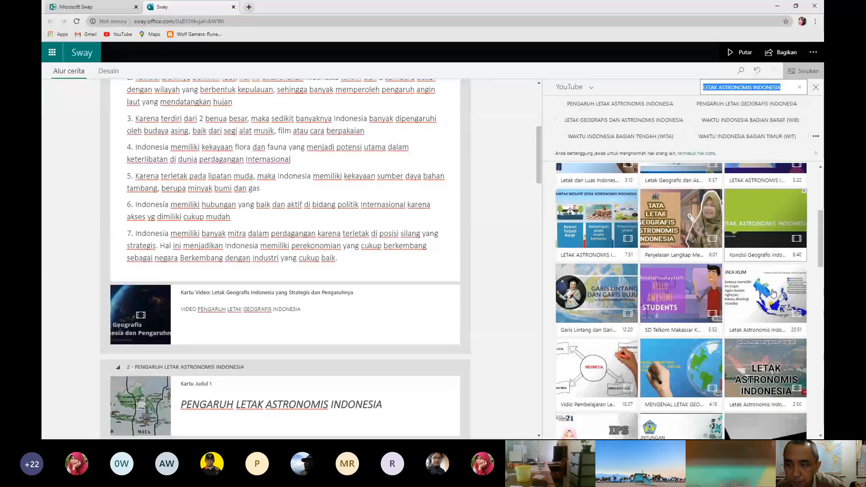
scroll(773, 293, down, 5)
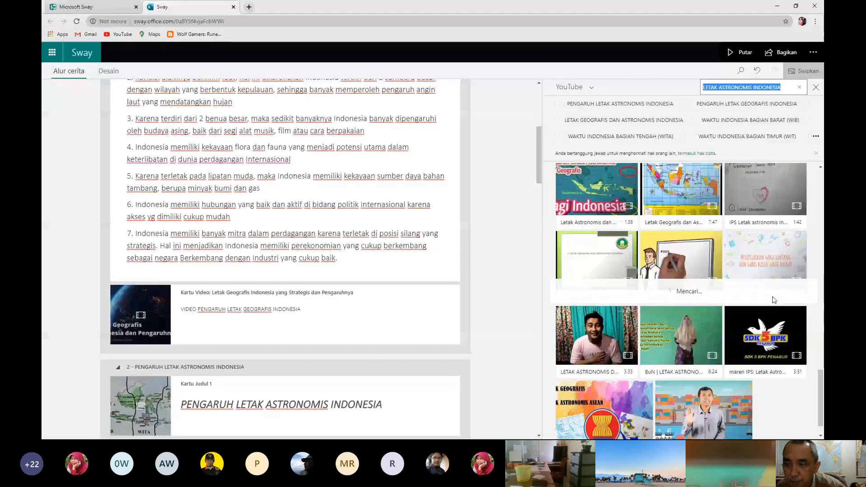
scroll(812, 268, down, 4)
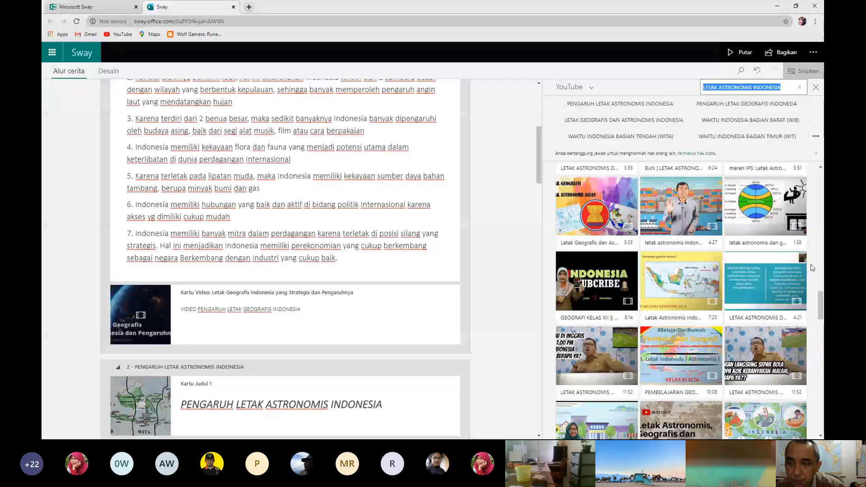
scroll(816, 300, down, 5)
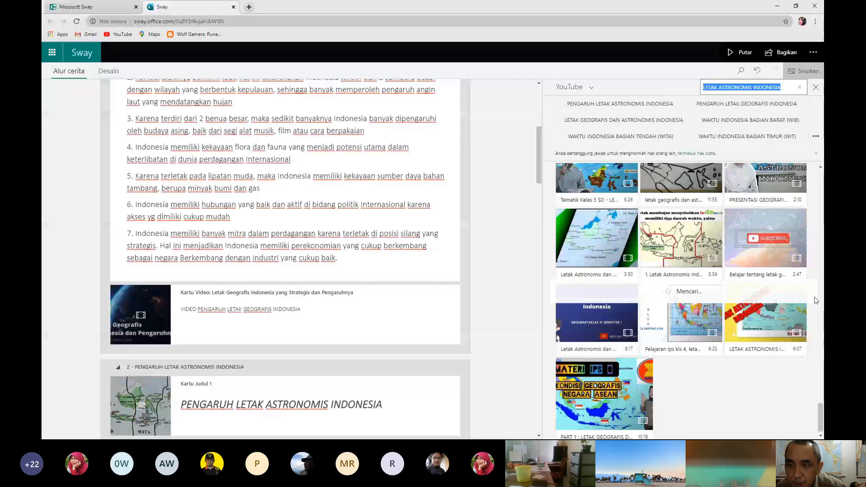
scroll(702, 283, up, 3)
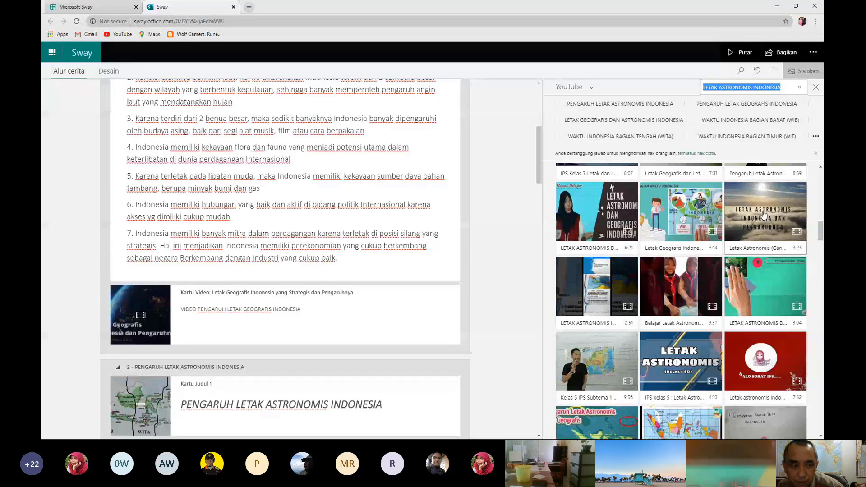
scroll(773, 293, up, 2)
drag(772, 293, 452, 295)
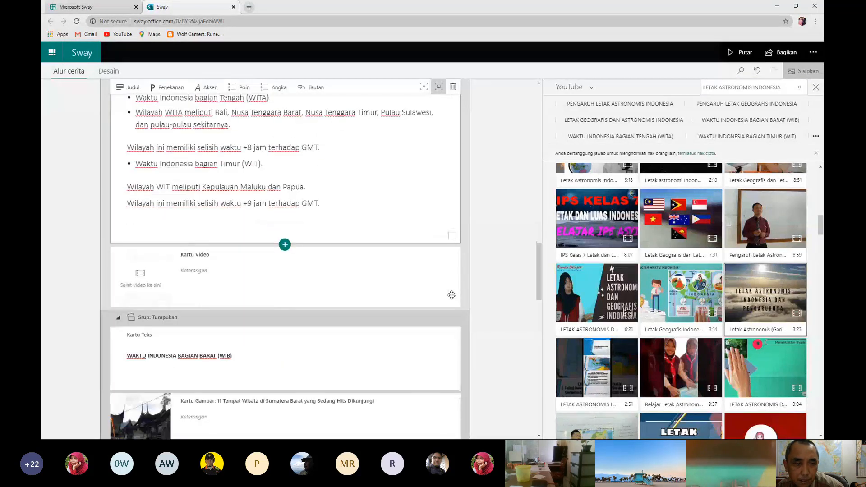
click(761, 291)
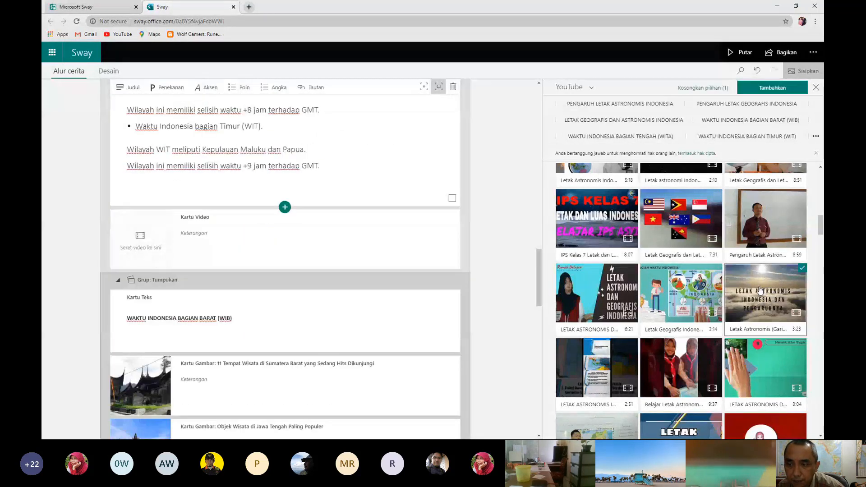
drag(761, 290, 128, 237)
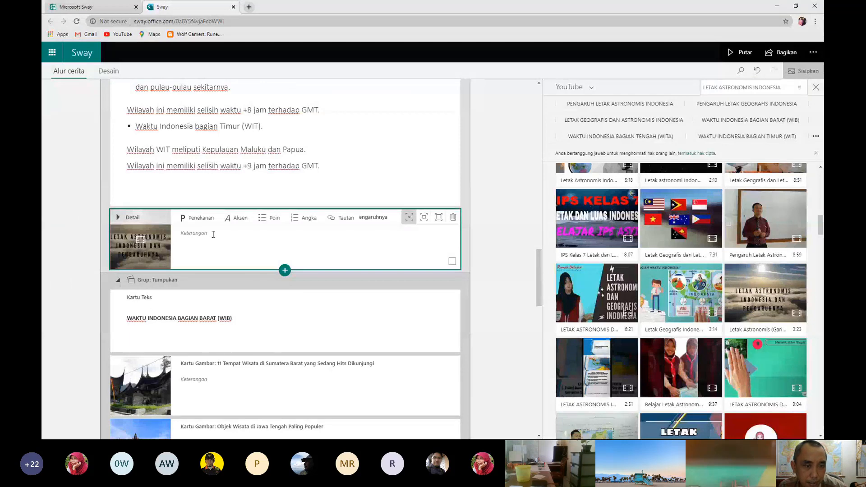
Set the new astronomical location video card to the strongest emphasis level
scroll(218, 244, up, 3)
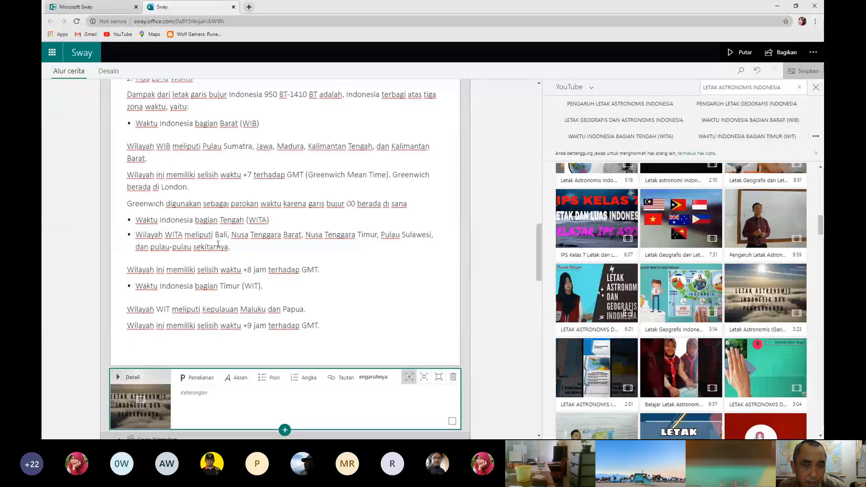
scroll(218, 244, down, 3)
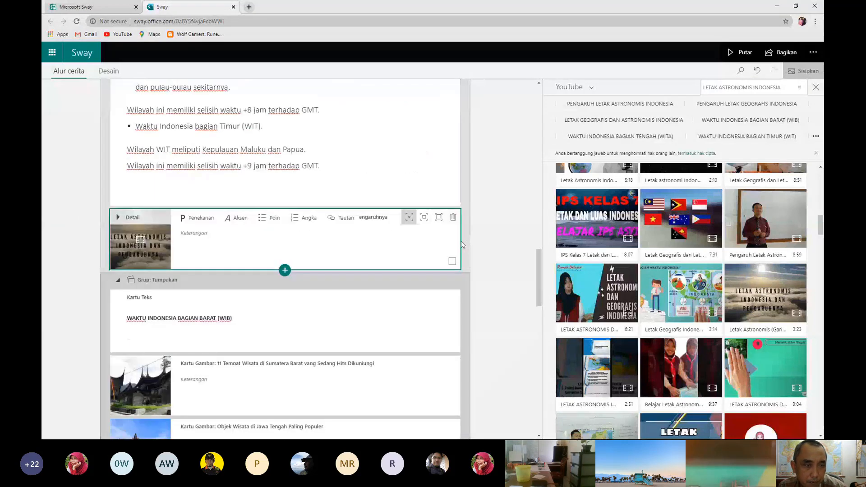
click(439, 218)
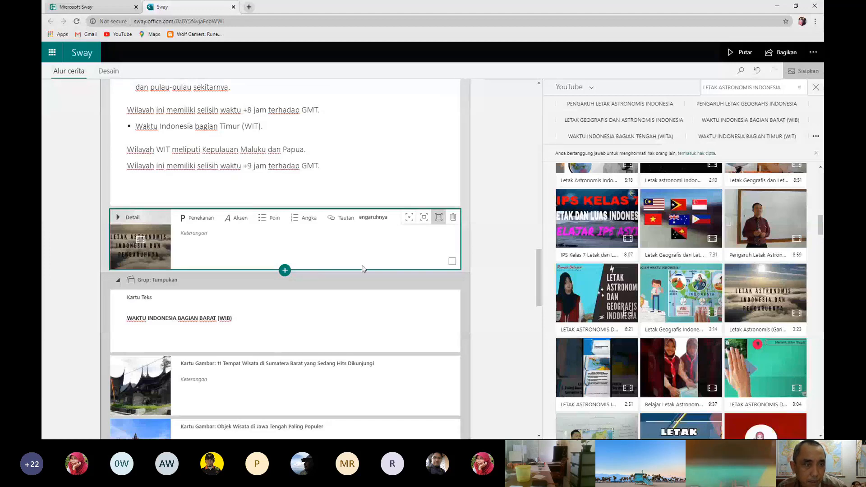
Caption the astronomical location video card "VIDEO PENGARUH LETAK ASTRONOMIS INDONESIA" and apply emphasis to the whole caption
scroll(362, 265, up, 5)
scroll(361, 262, up, 5)
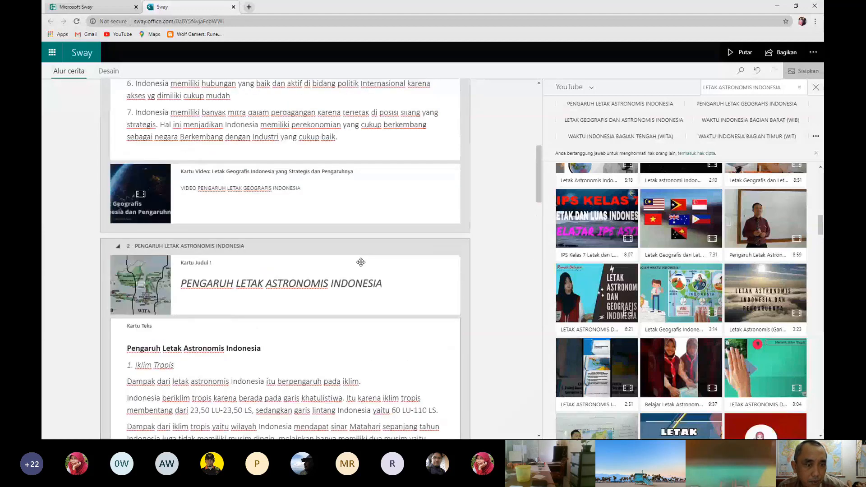
scroll(361, 262, down, 10)
click(217, 195)
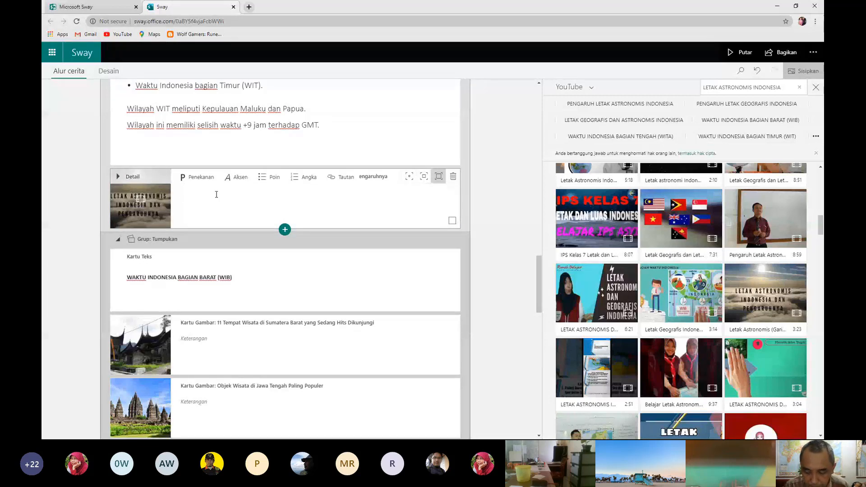
text(VIDE)
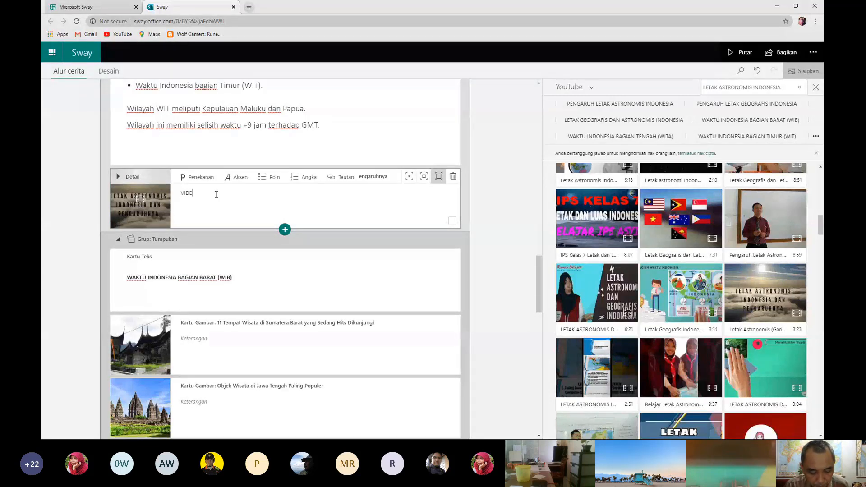
text(O4)
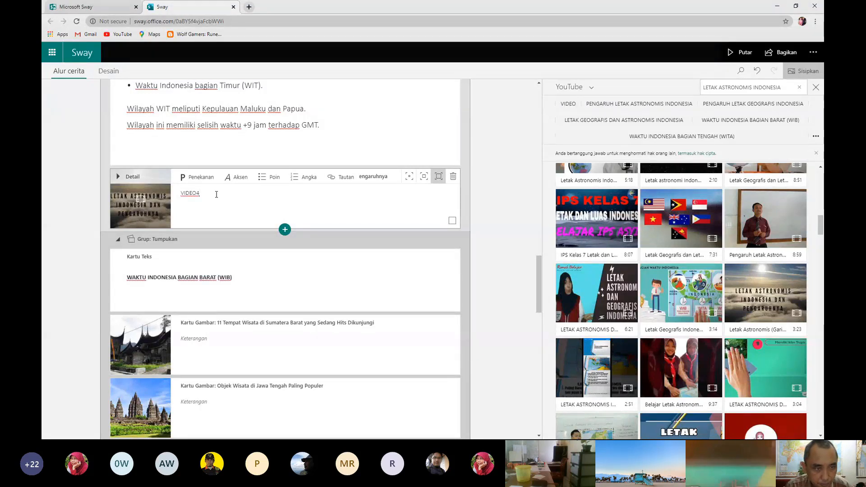
key(BackSpace)
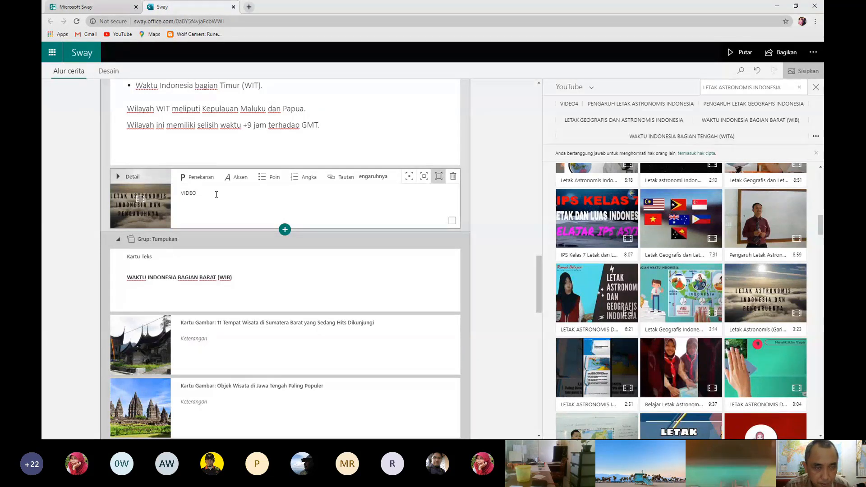
scroll(218, 192, up, 10)
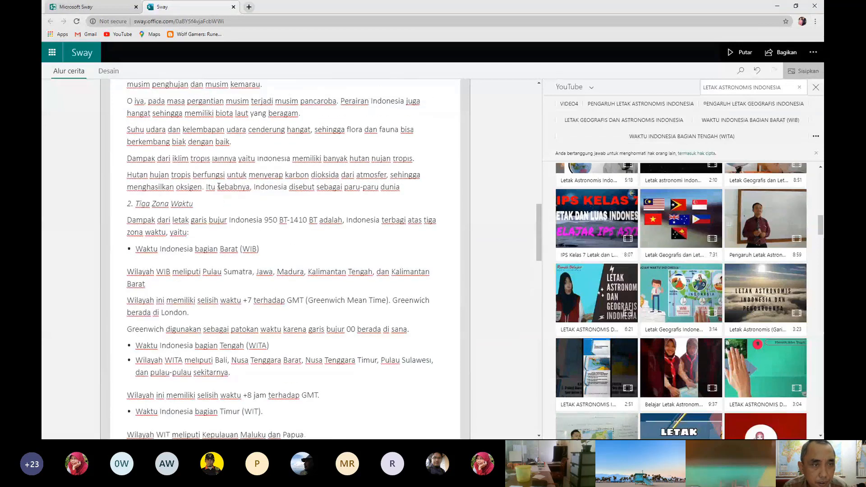
scroll(219, 186, up, 3)
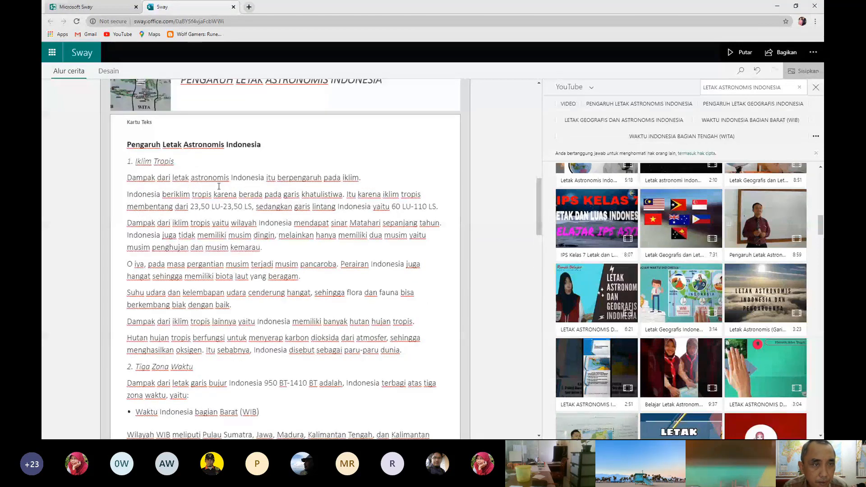
scroll(218, 186, up, 3)
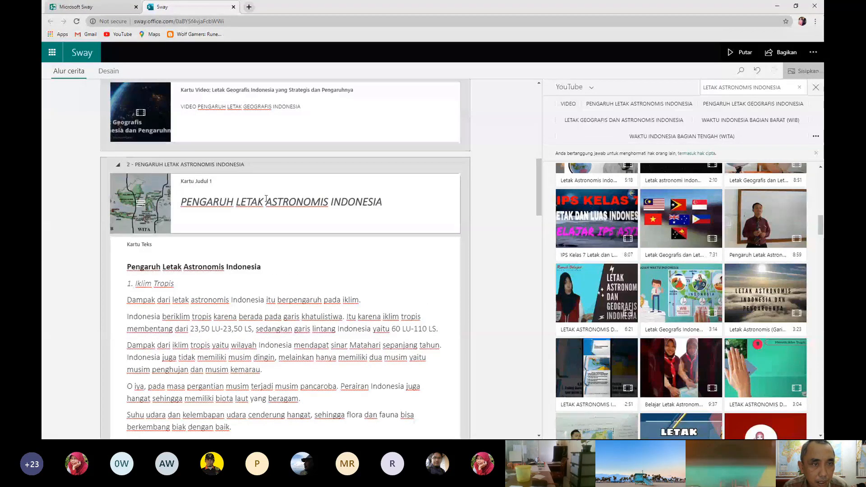
scroll(267, 199, down, 15)
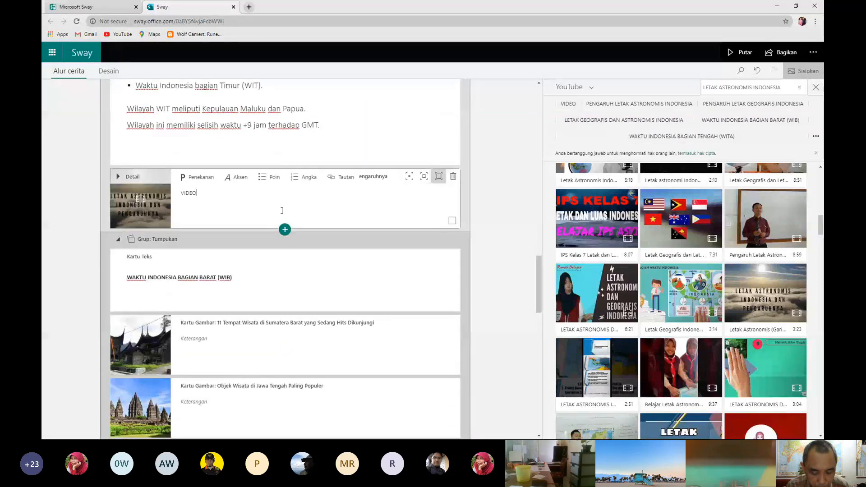
text(PENGARUH)
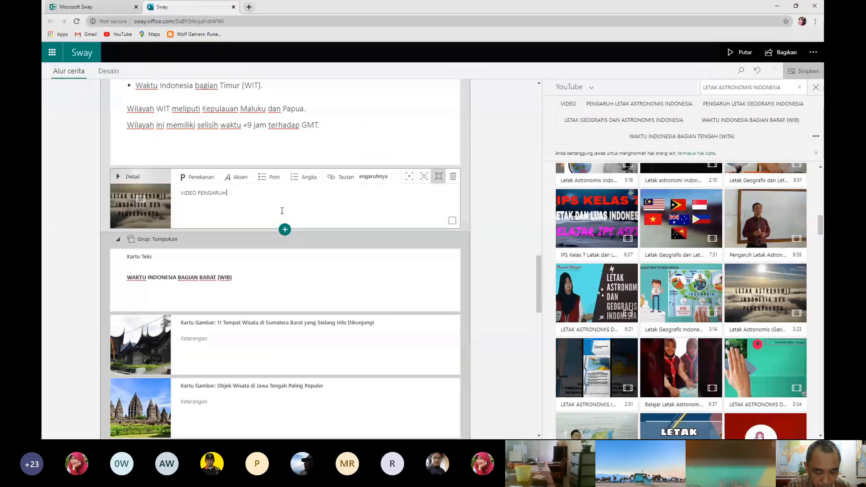
text( LETAK A)
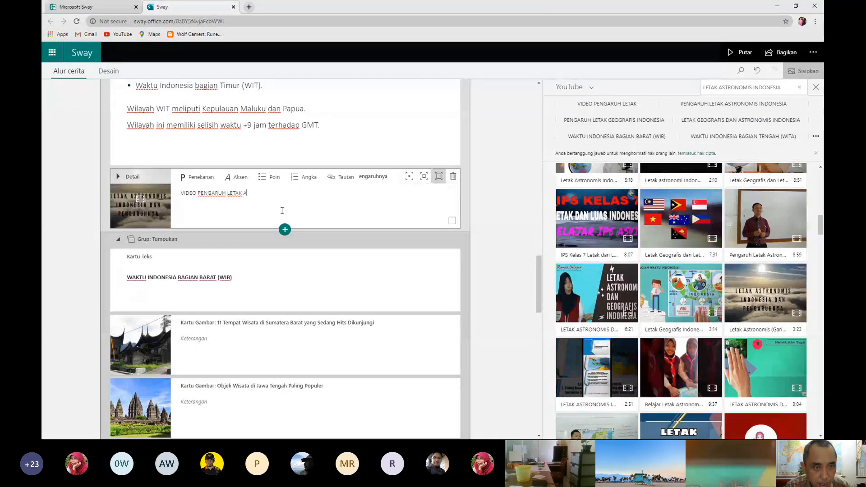
text(STRO)
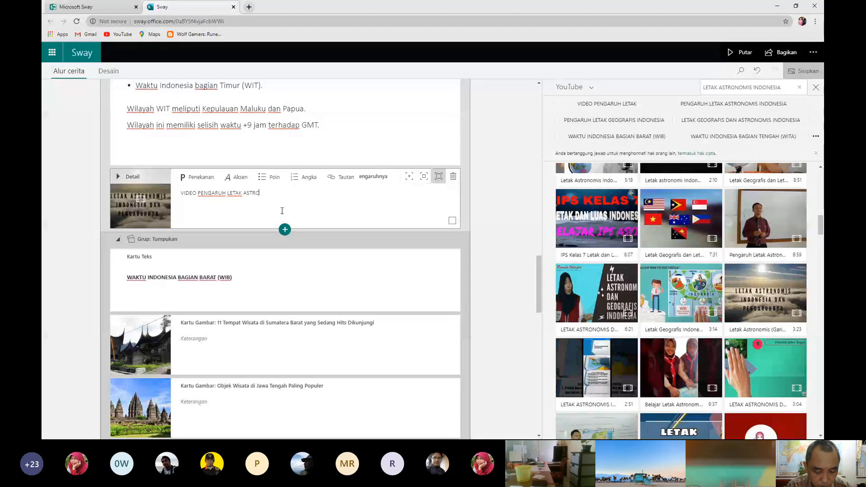
text(NOMIS )
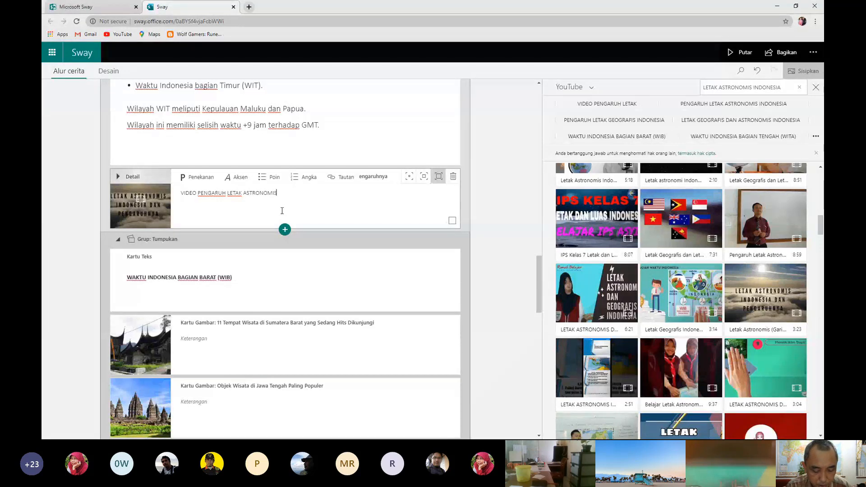
text(INDONESIA)
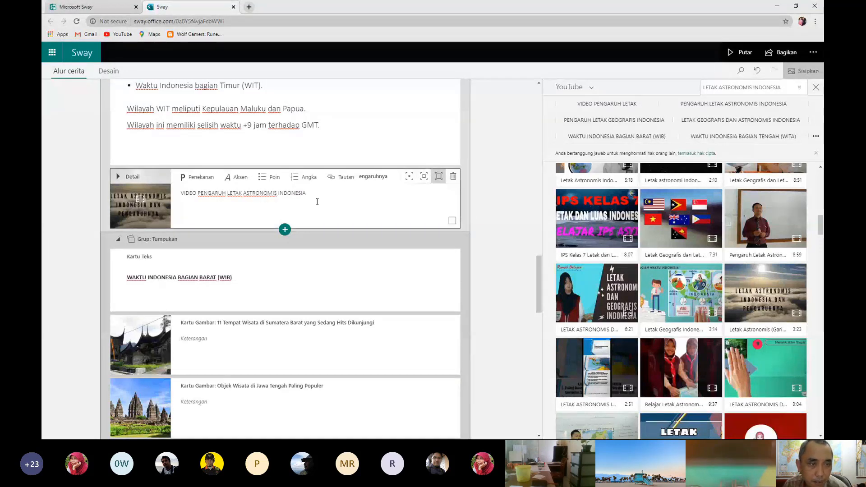
drag(183, 196, 305, 195)
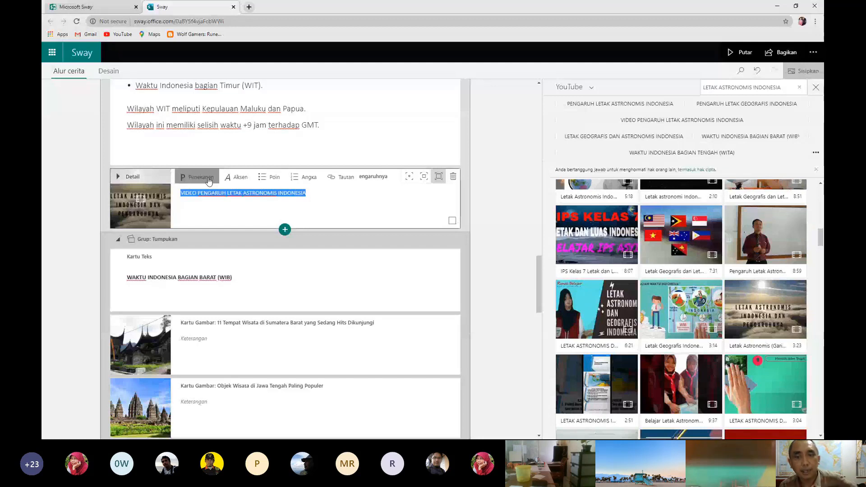
Add an embed card at the end of the storyline, below the WIT group, and give it the strongest emphasis level
scroll(486, 256, down, 10)
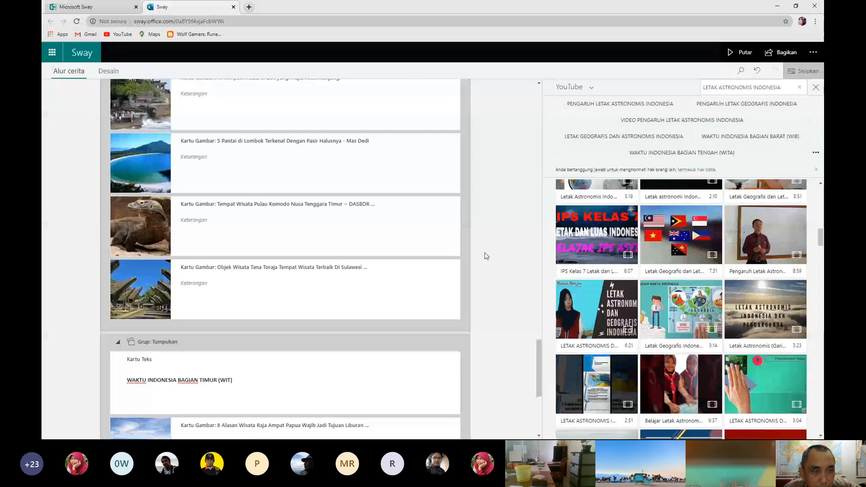
scroll(486, 256, up, 9)
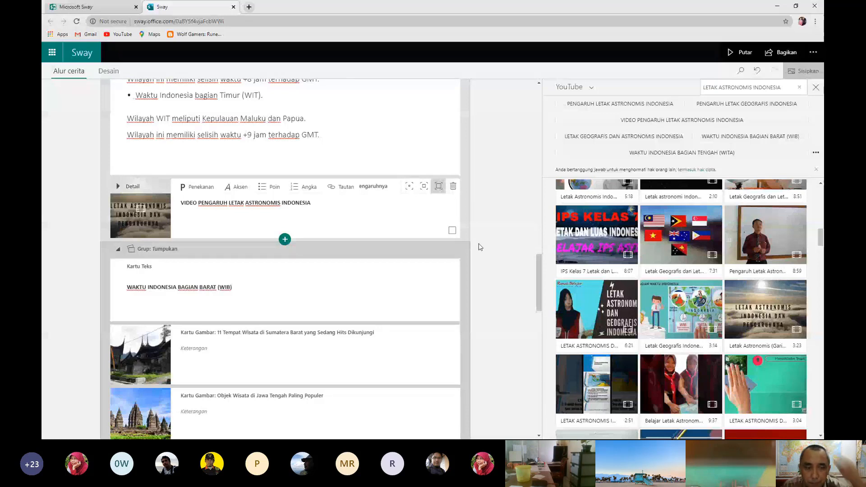
scroll(478, 311, down, 10)
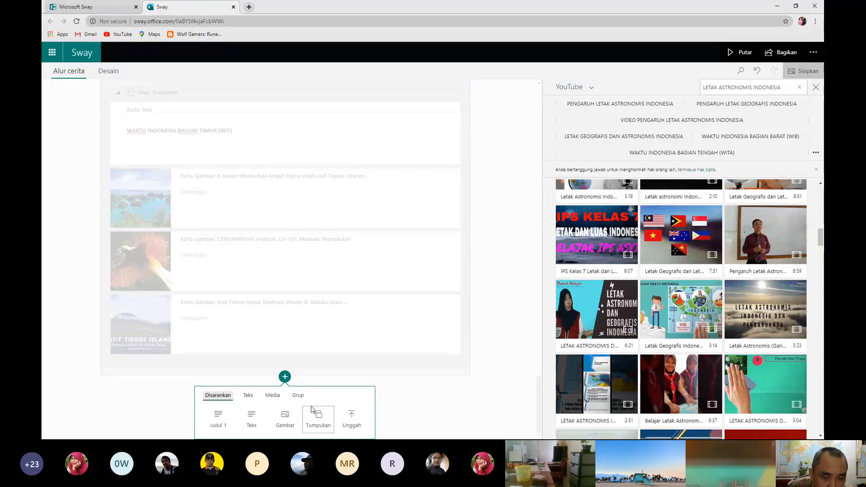
click(251, 396)
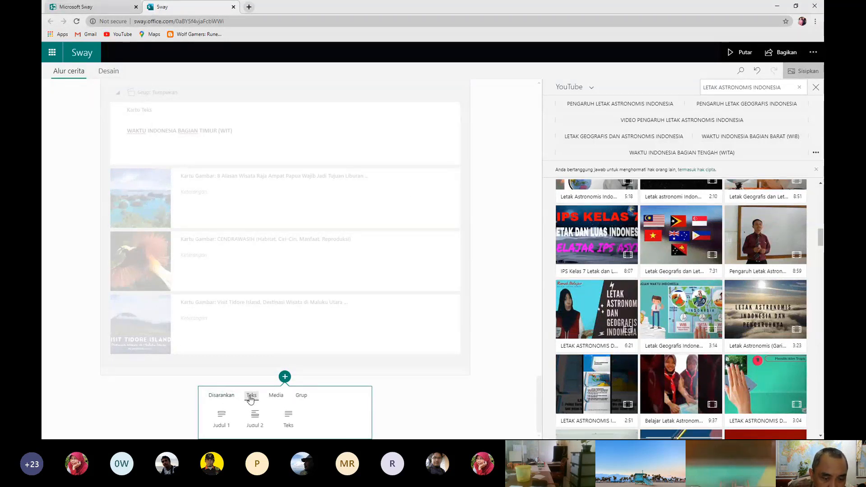
click(271, 397)
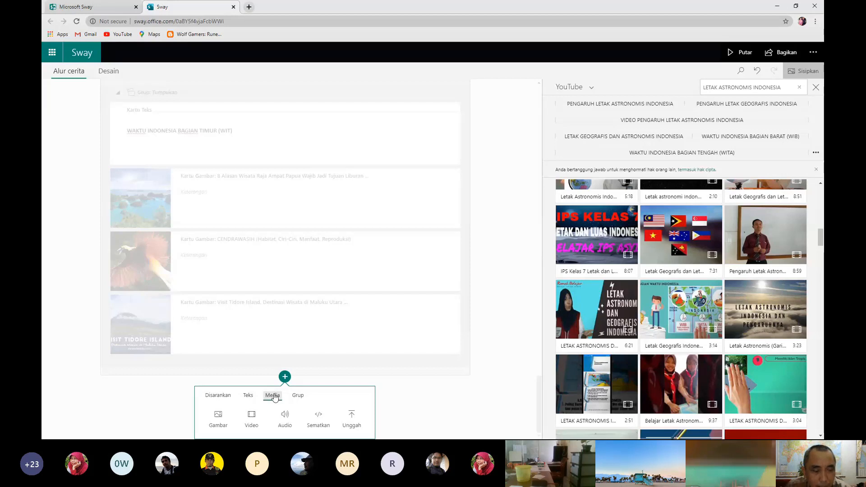
click(273, 397)
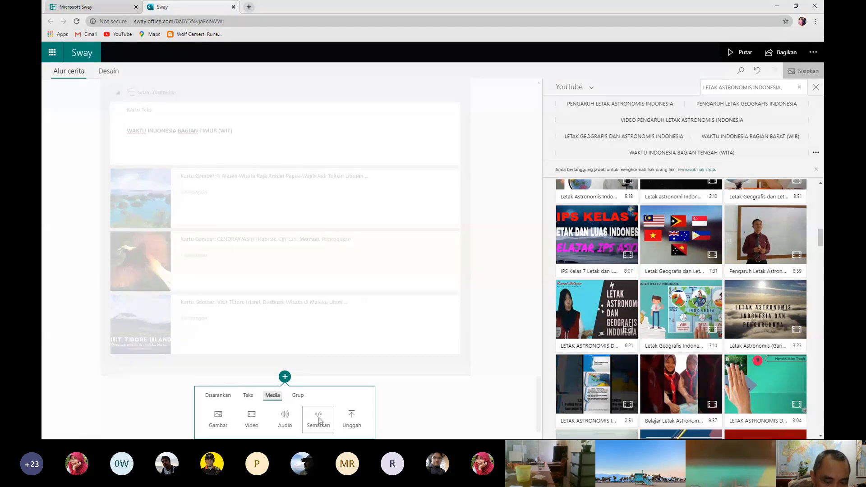
click(318, 420)
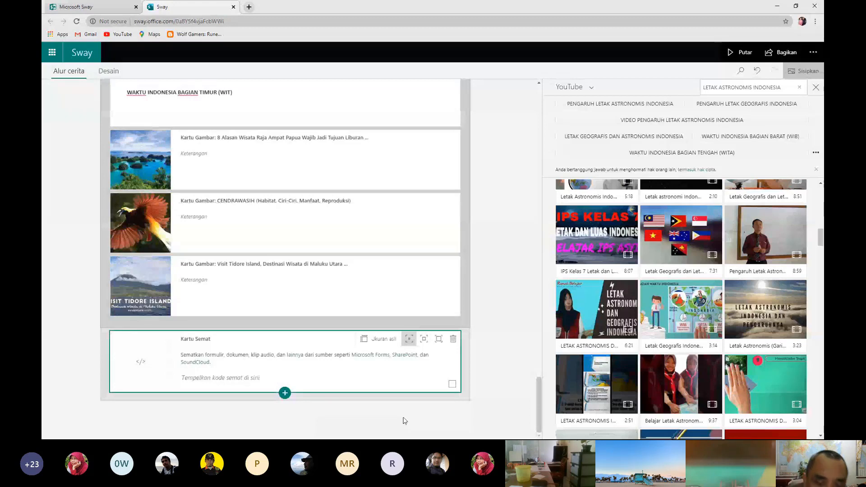
click(439, 339)
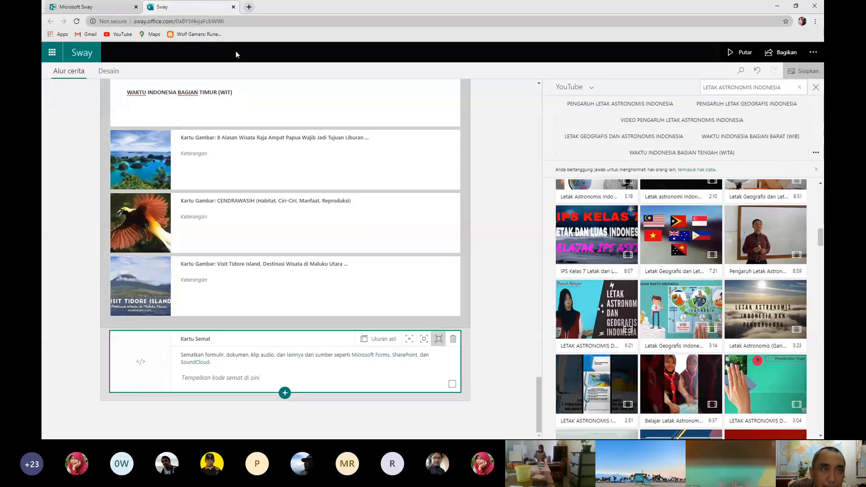
Search the web for "microsoft office" in a new browser tab, go to the Office 365 home page and open Microsoft Forms
click(249, 7)
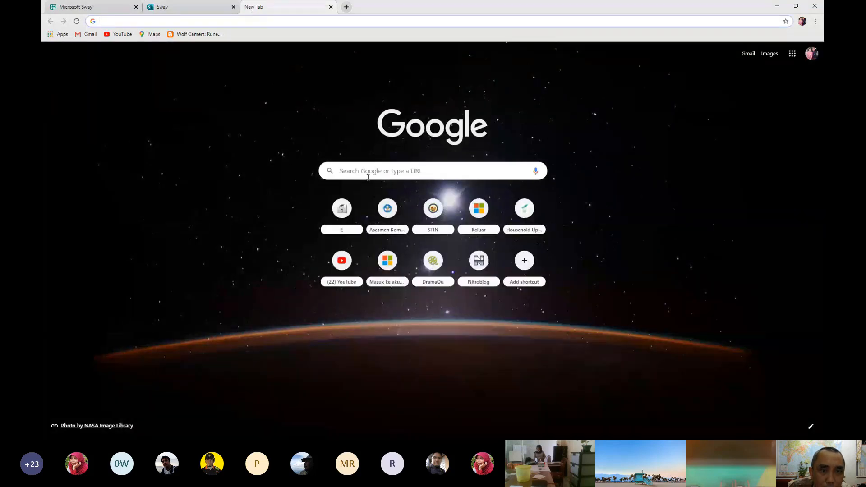
click(367, 171)
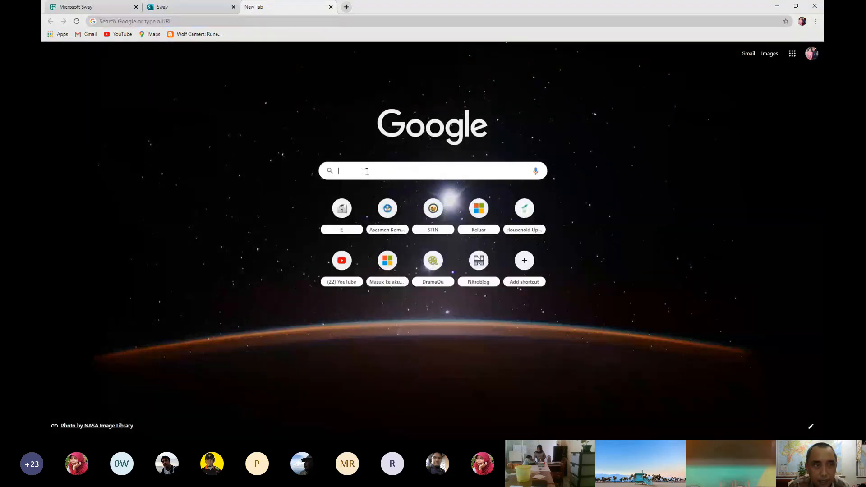
text(Microsoft office)
click(180, 37)
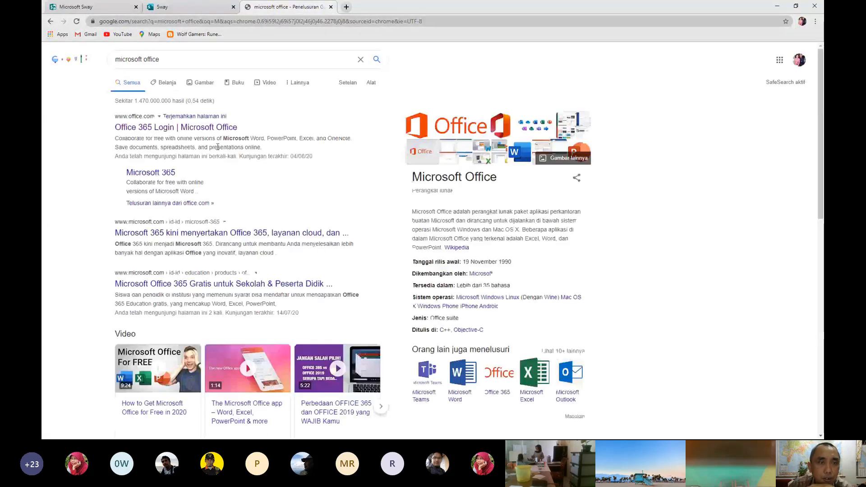
click(212, 131)
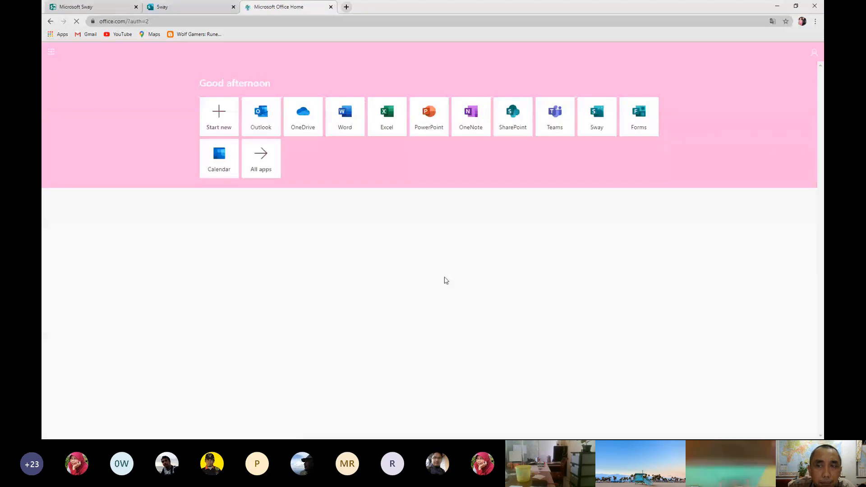
click(640, 120)
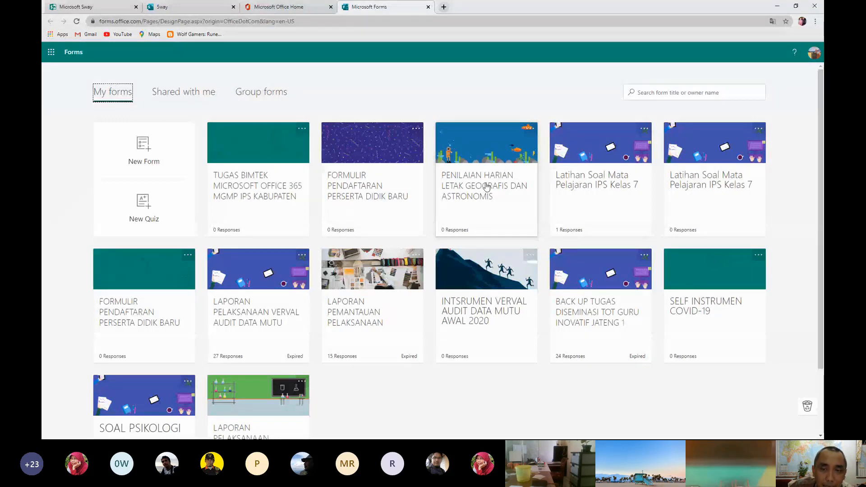
Open the form "PENILAIAN HARIAN LETAK GEOGRAFIS DAN ASTRONOMIS INDONESIA" and set its sharing so anyone with the link can respond
click(488, 187)
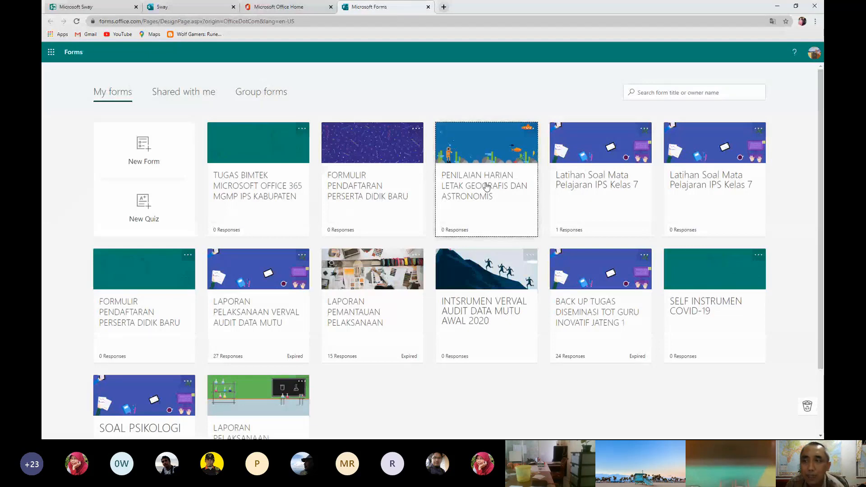
click(488, 187)
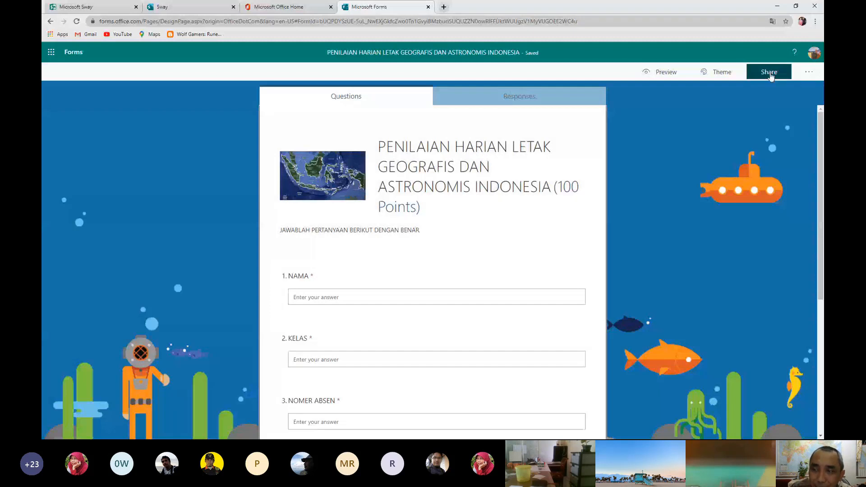
click(770, 73)
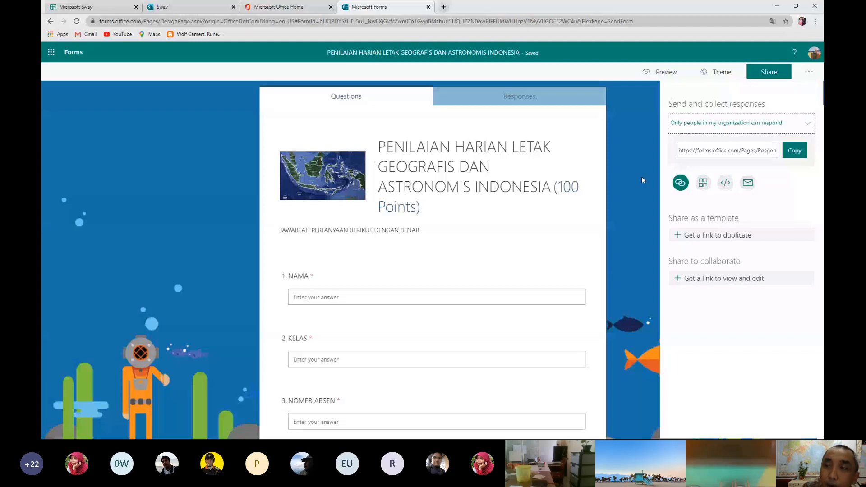
click(809, 126)
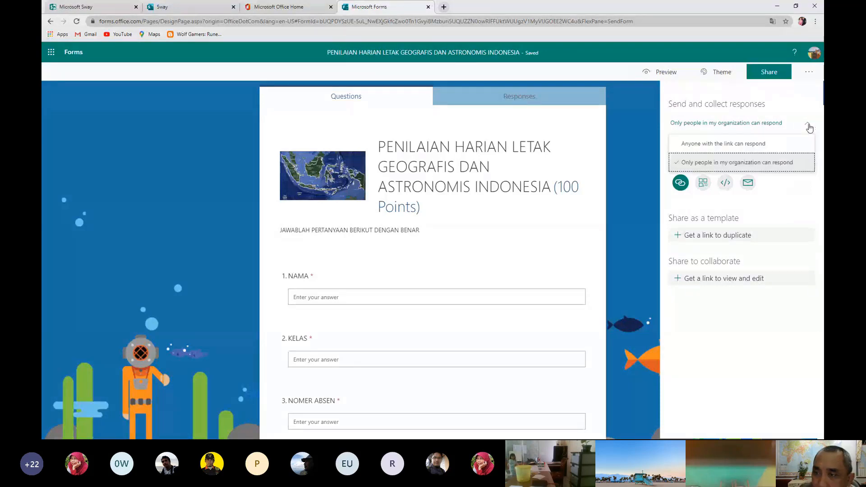
click(754, 144)
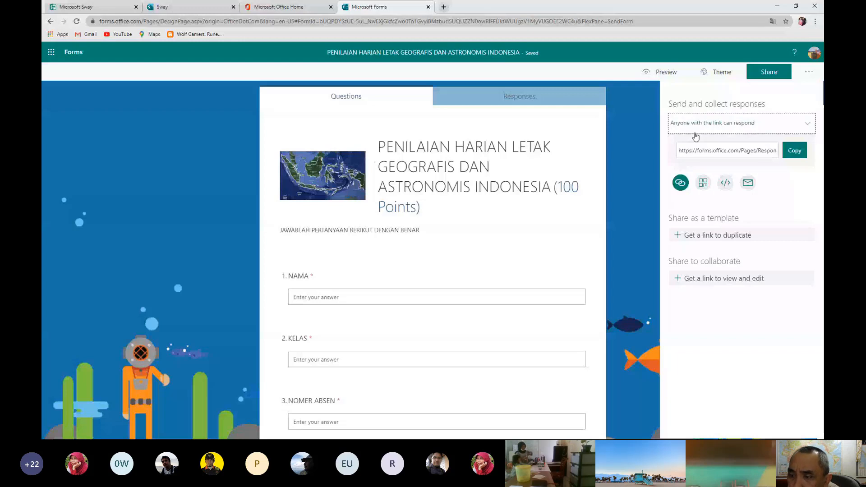
click(804, 288)
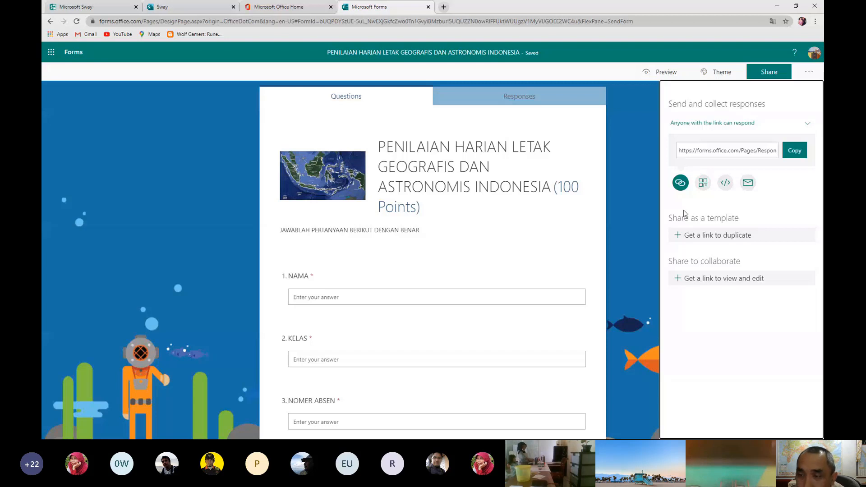
View the assessment form's QR code sharing option and copy the form's embed code
click(704, 184)
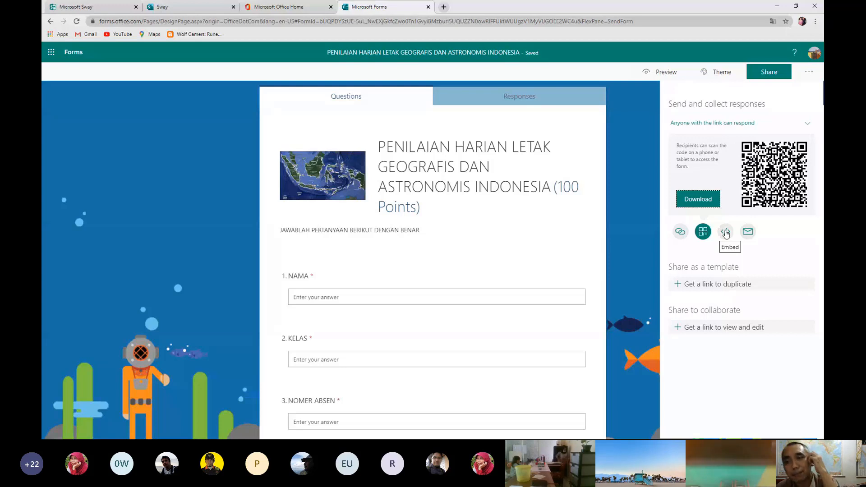
click(726, 232)
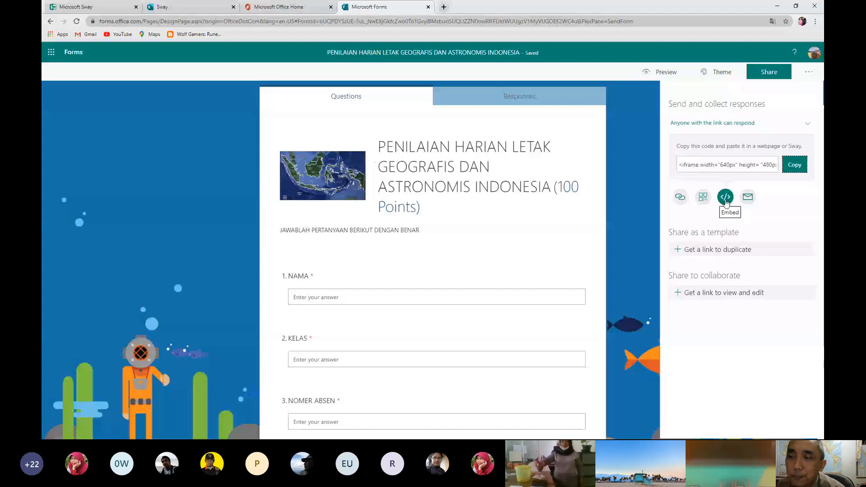
click(797, 167)
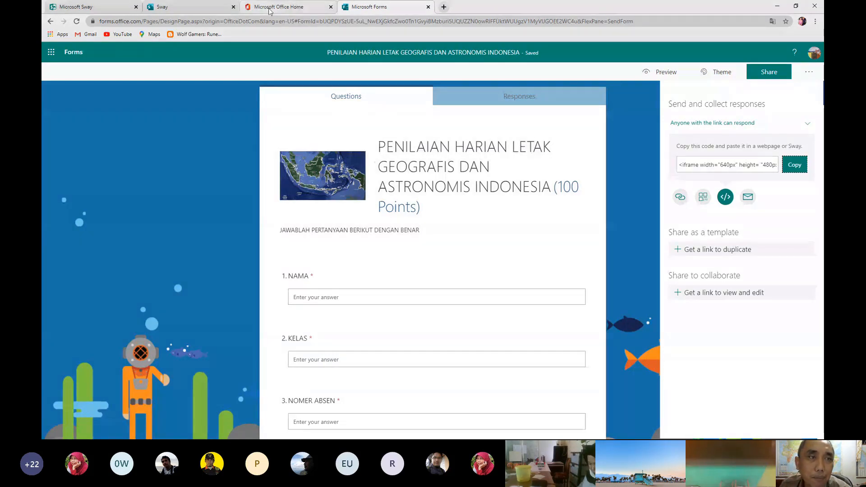
Switch back to Sway and paste the form's embed code as plain text into the embed card at the end of the storyline
click(199, 10)
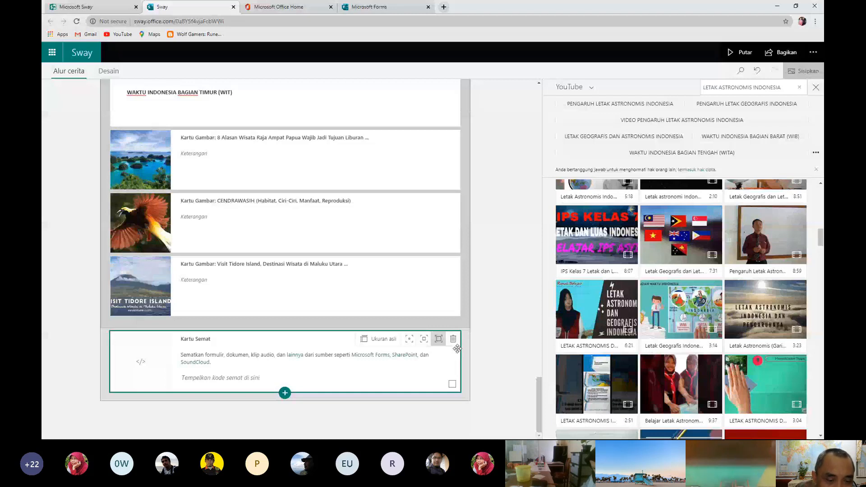
right_click(186, 378)
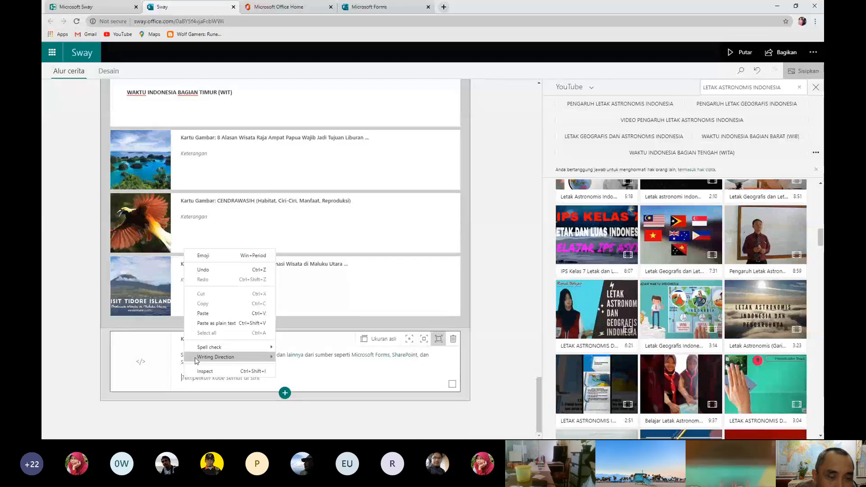
click(206, 323)
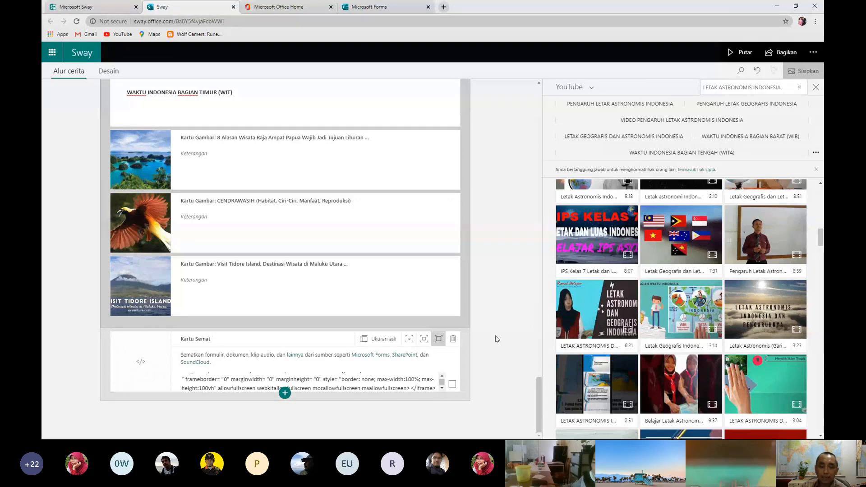
click(506, 295)
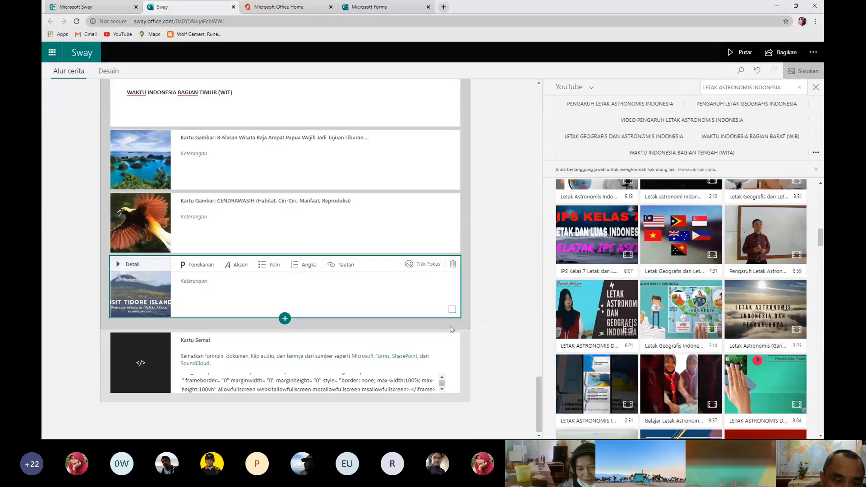
click(351, 323)
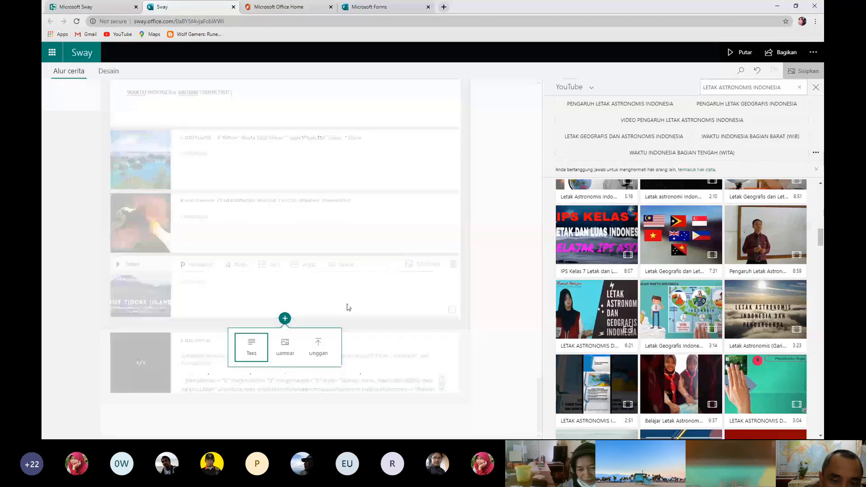
click(349, 308)
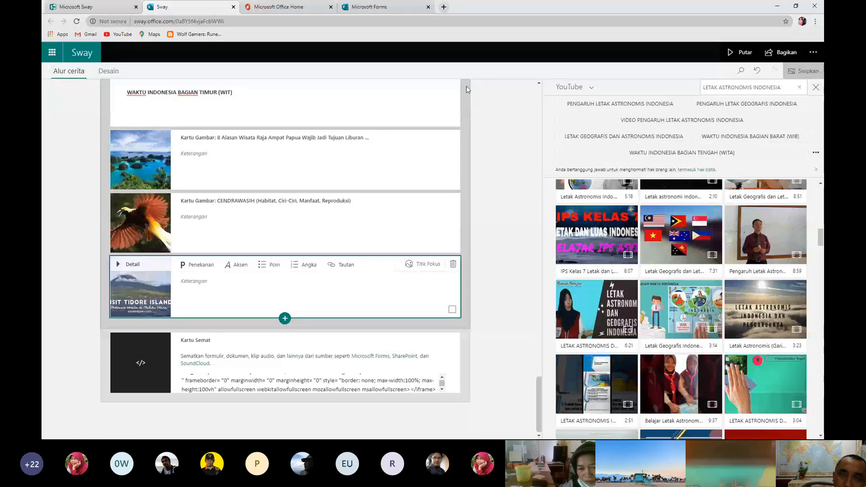
Review the forms list in Microsoft Forms, look at "Latihan Soal Mata Pelajaran IPS Kelas 7", and reopen the geographic and astronomical location assessment
click(369, 7)
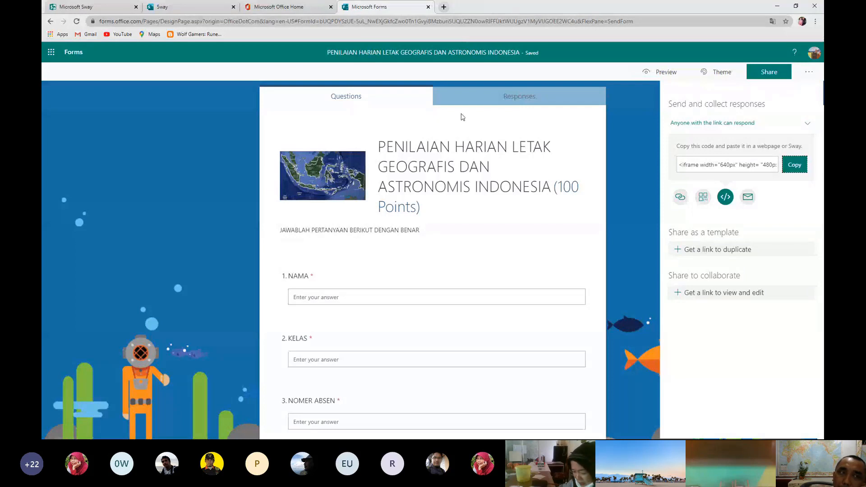
click(297, 10)
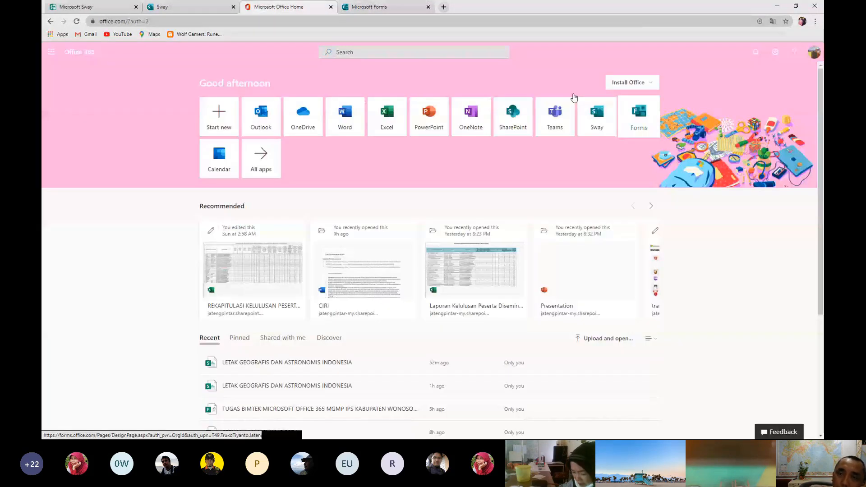
click(385, 10)
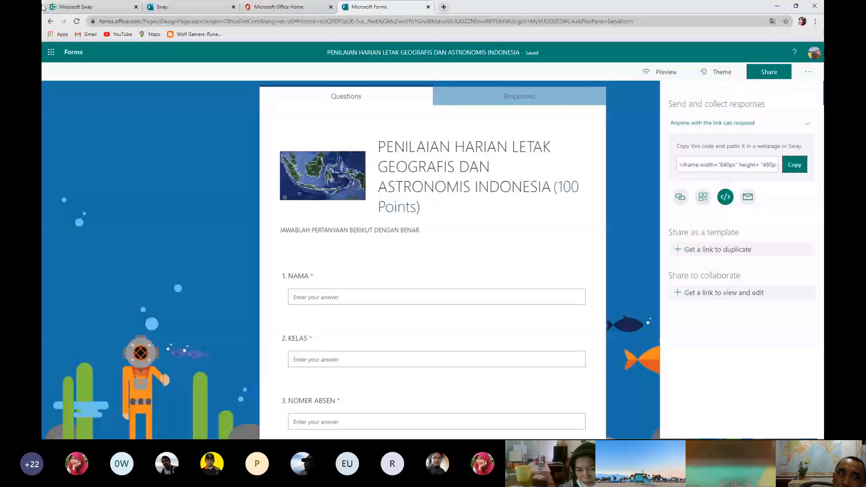
click(50, 21)
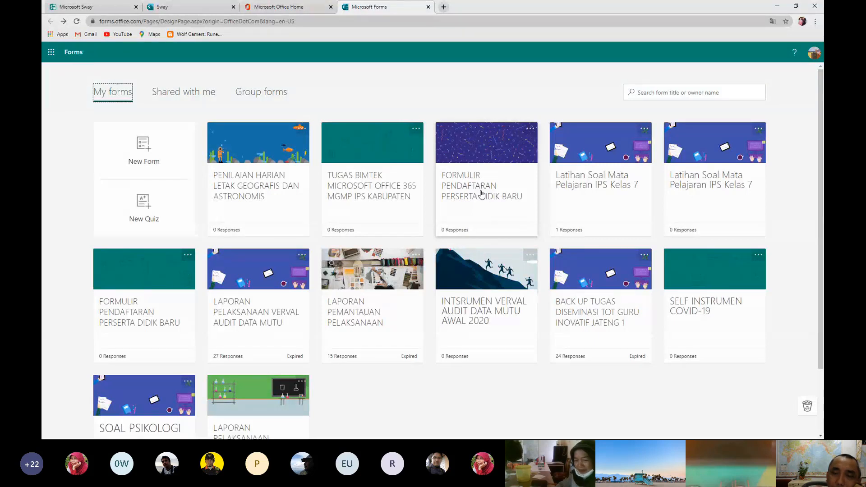
click(599, 199)
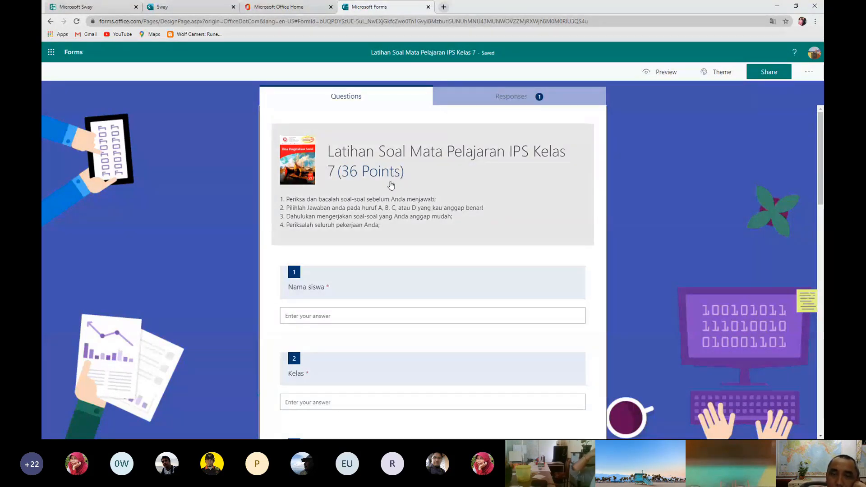
click(51, 22)
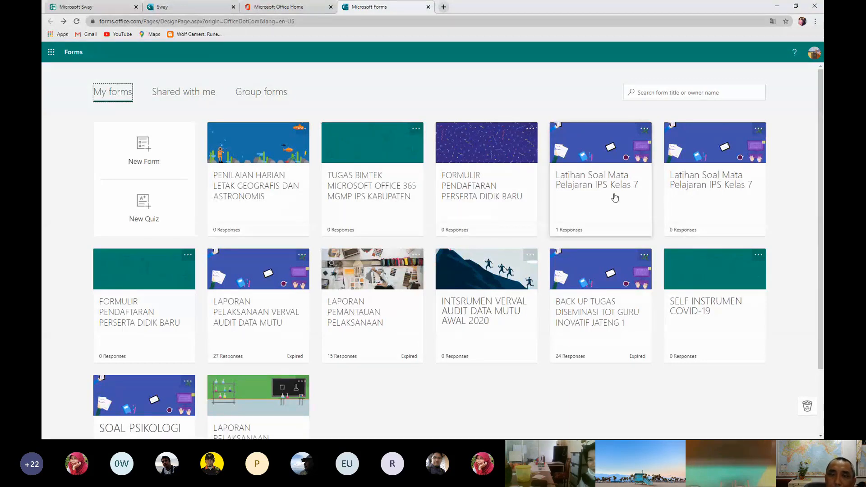
click(259, 179)
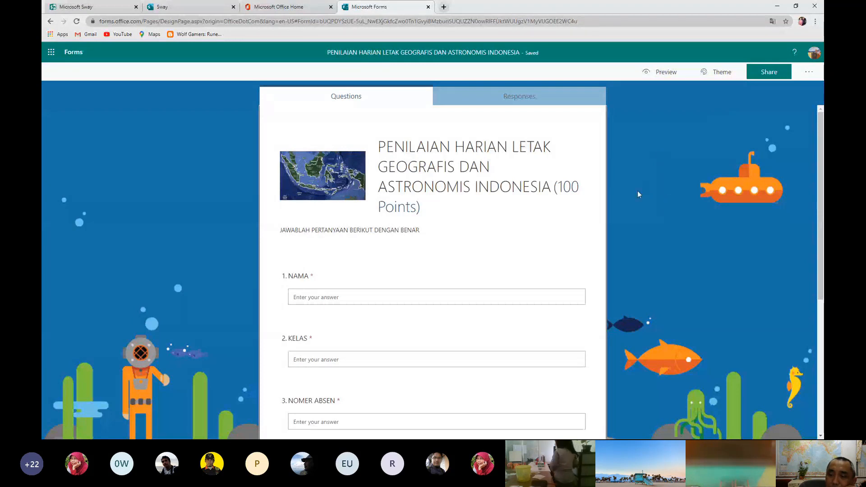
Review the assessment form's response permissions and QR code, copy its embed code again, and return to the embed card in Sway
click(772, 74)
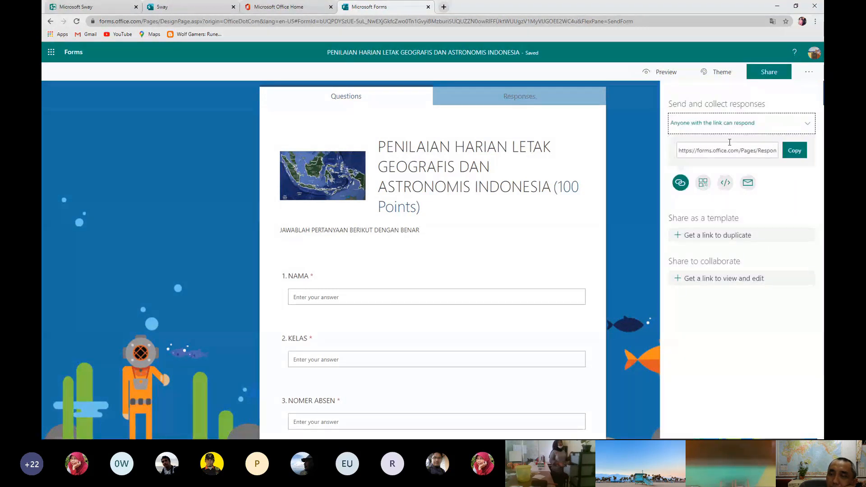
click(808, 125)
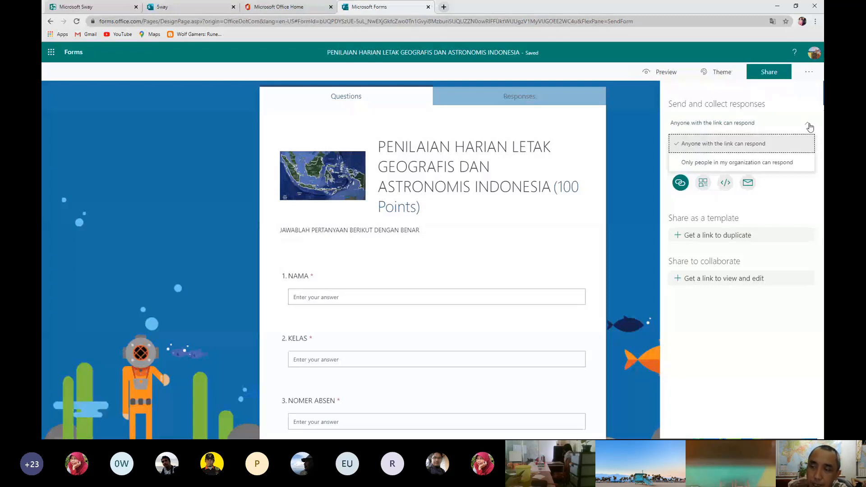
click(792, 204)
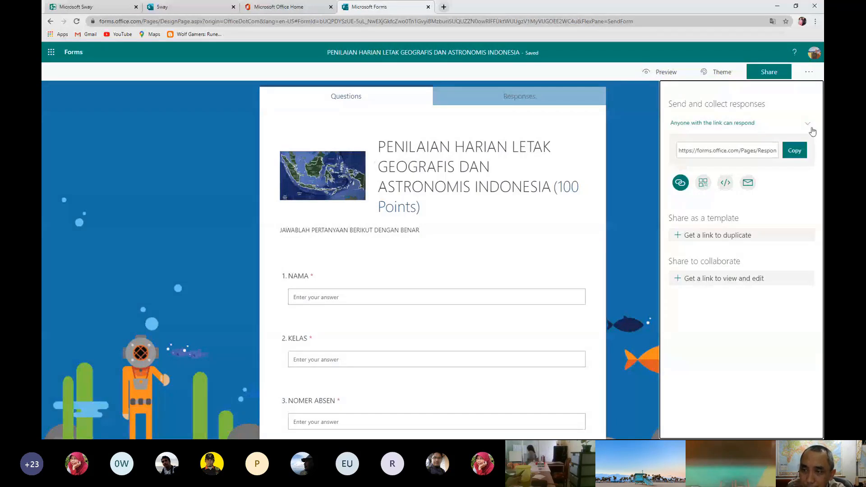
click(703, 183)
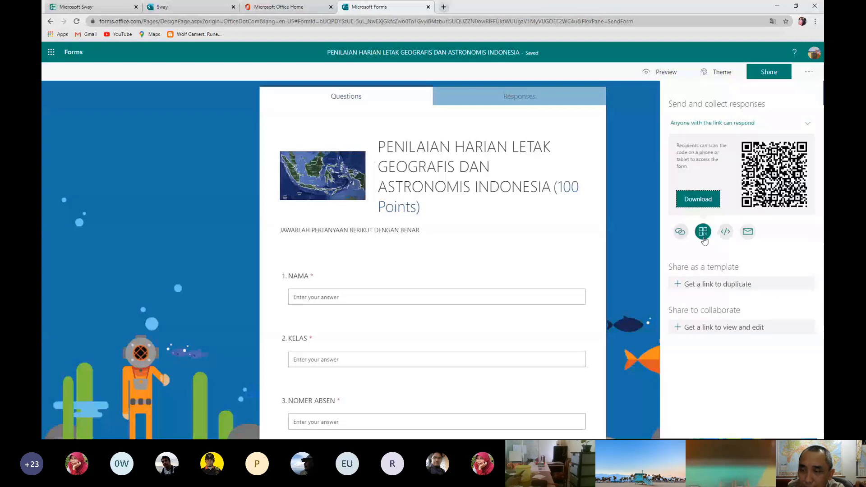
click(727, 232)
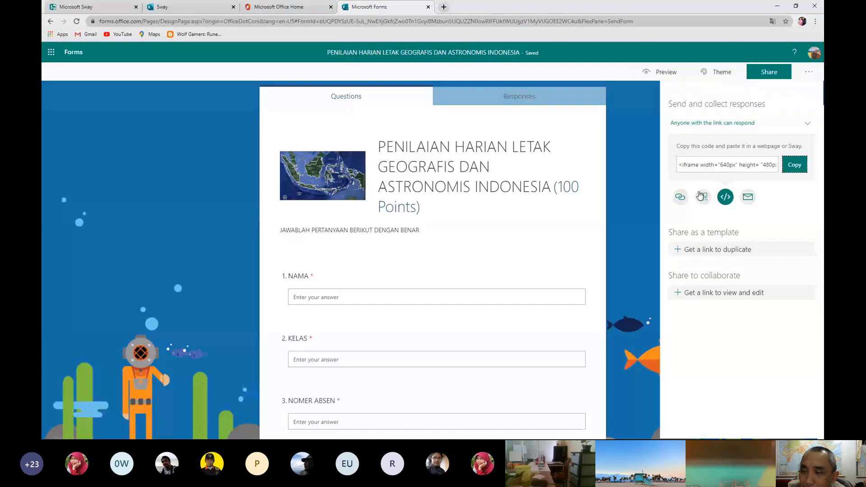
click(796, 166)
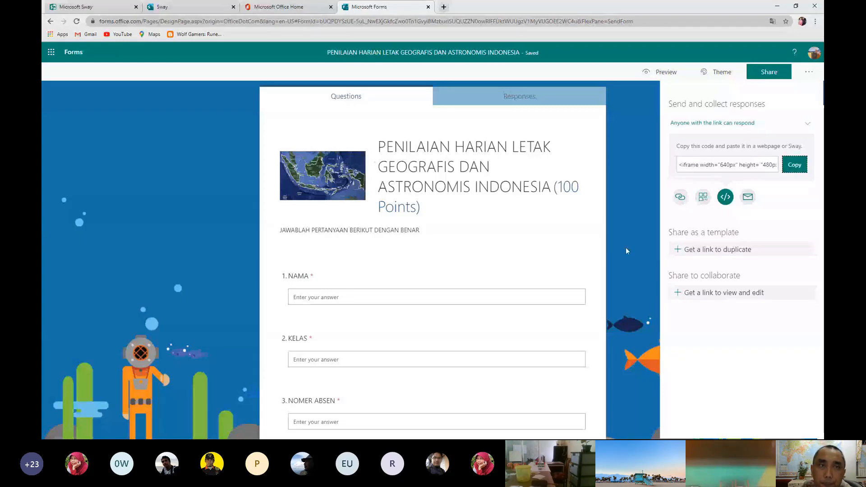
click(210, 11)
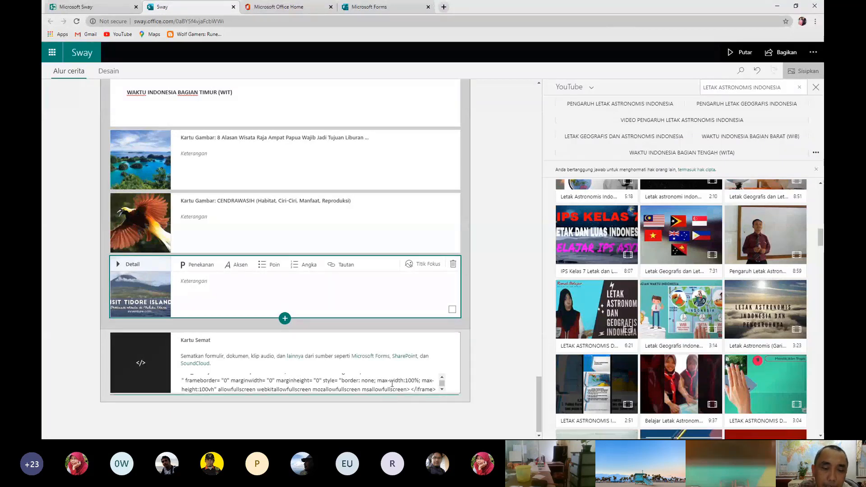
click(200, 380)
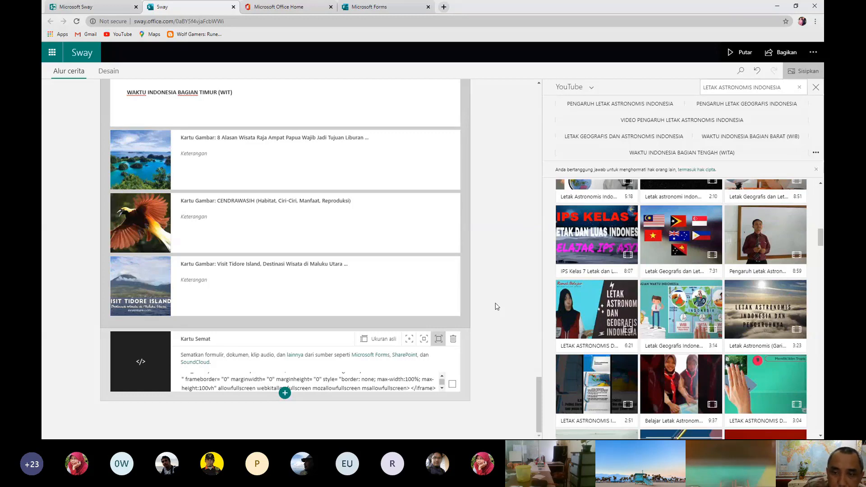
Return to the start of the storyline and close the YouTube content suggestions
scroll(494, 294, up, 10)
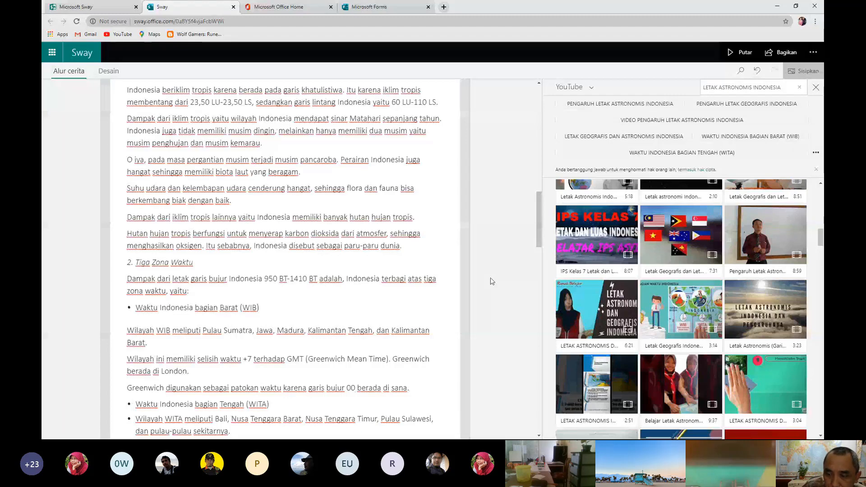
scroll(492, 281, up, 15)
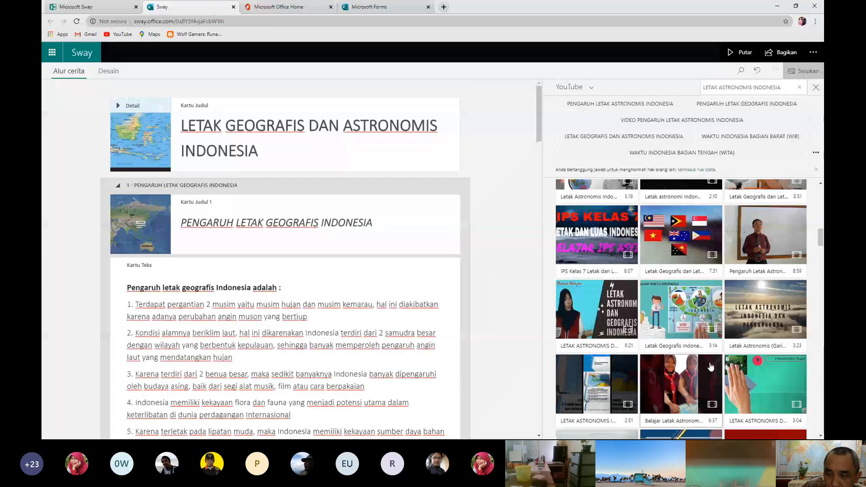
click(519, 347)
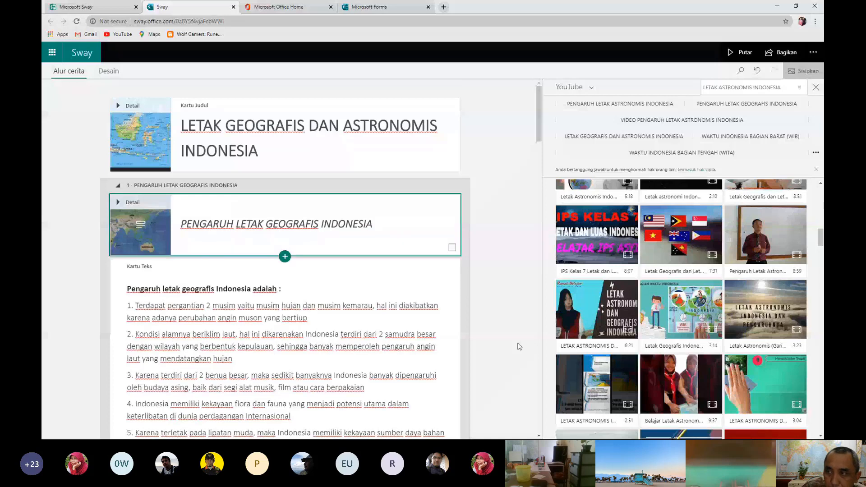
click(797, 76)
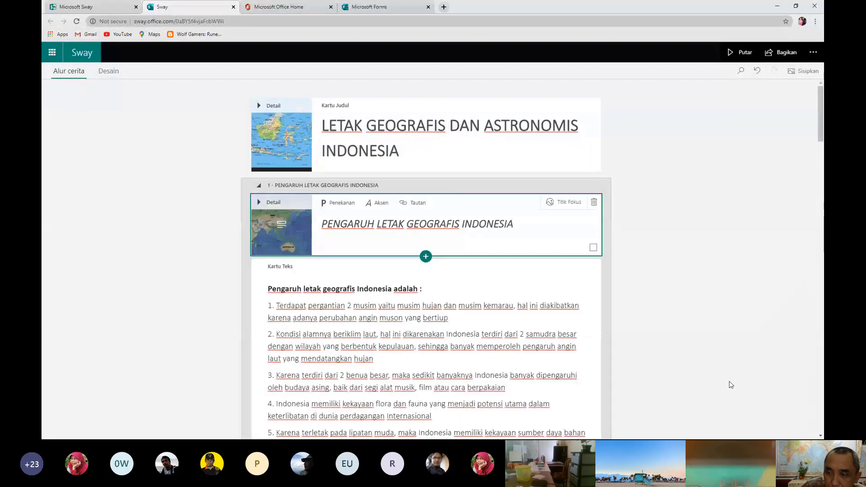
click(766, 393)
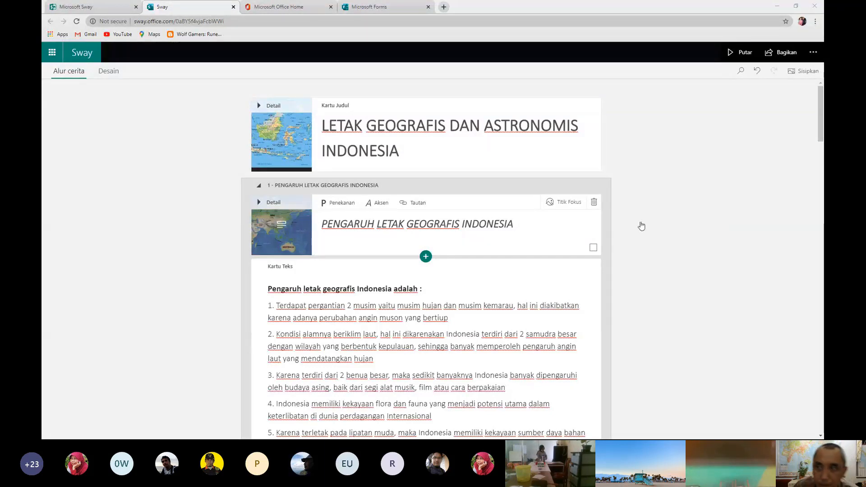
click(780, 11)
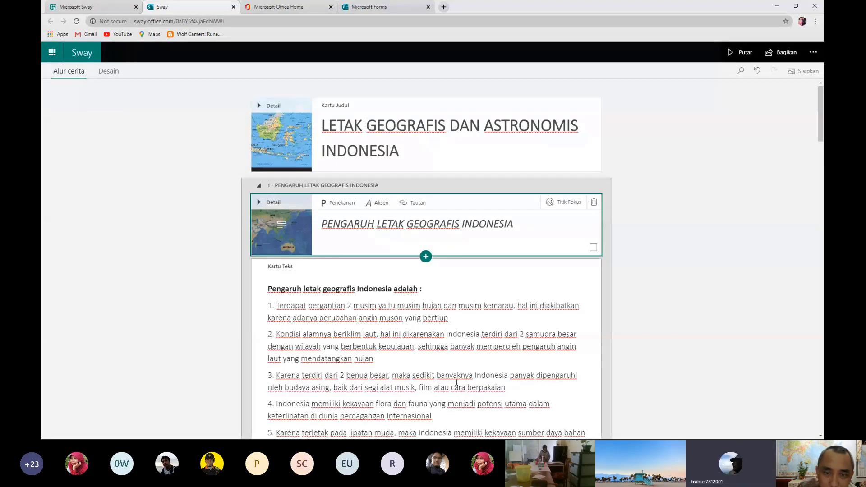
Review the whole storyline down to the embed card with the form's code, and return to the title card
scroll(456, 383, down, 5)
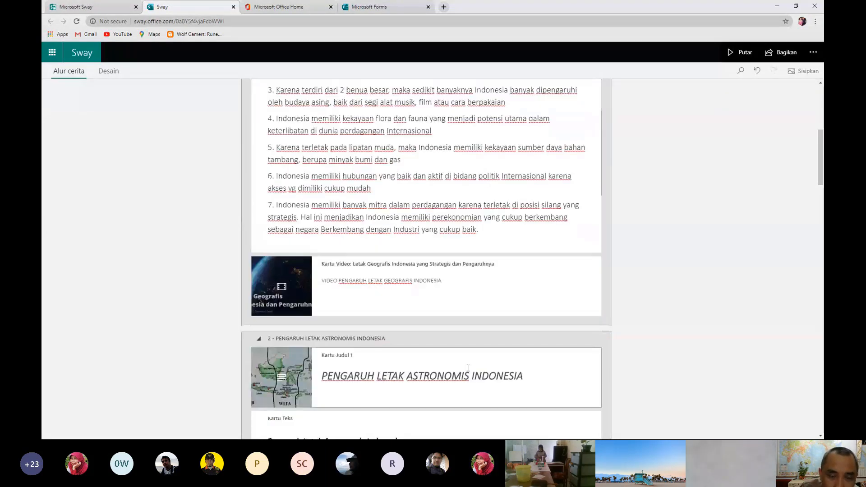
scroll(469, 375, down, 15)
scroll(471, 380, up, 3)
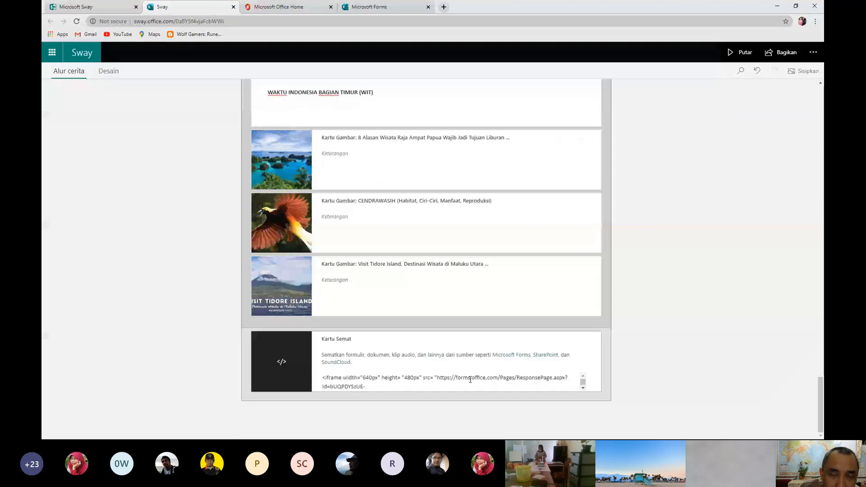
scroll(470, 380, down, 3)
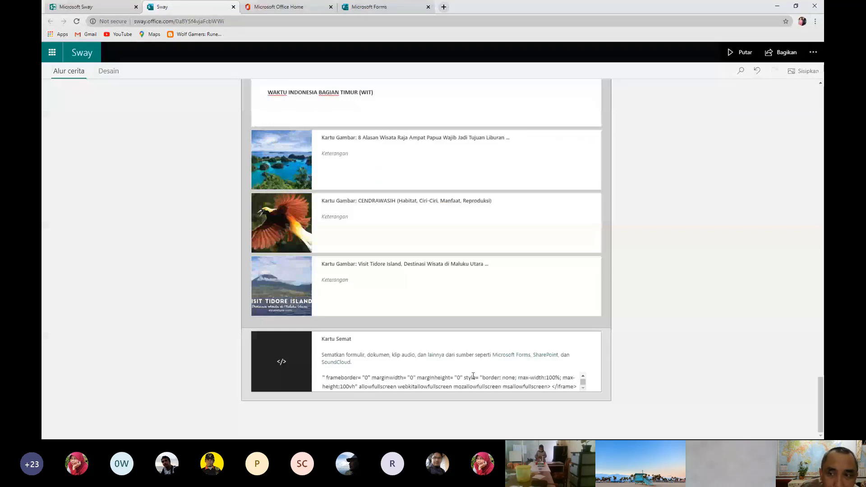
scroll(664, 267, up, 15)
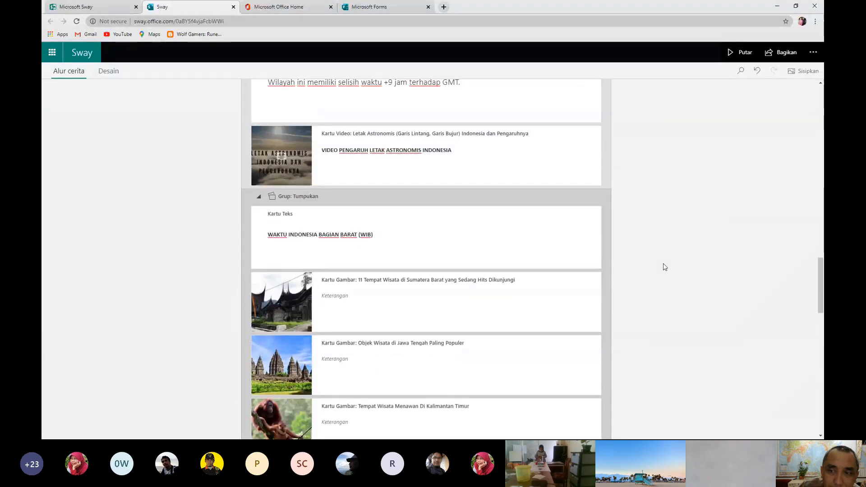
scroll(664, 266, up, 15)
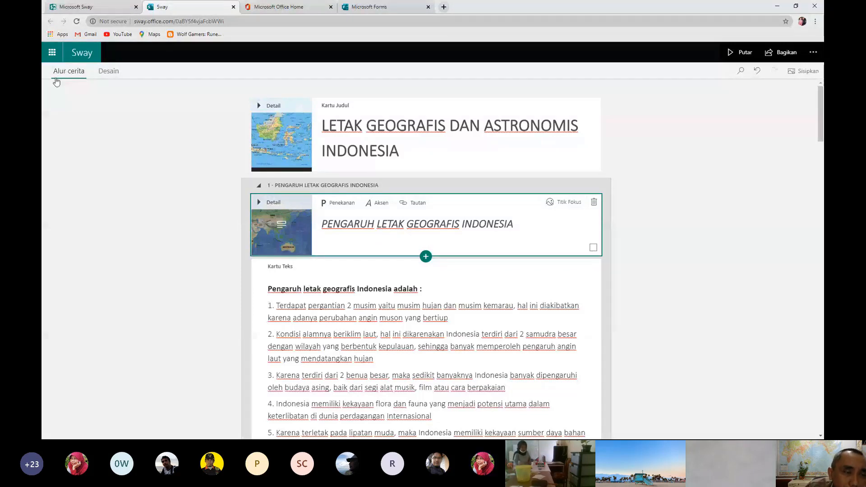
Show the Sway's design with its style options and try the Horizontal and Vertical layouts before choosing Slide
click(110, 73)
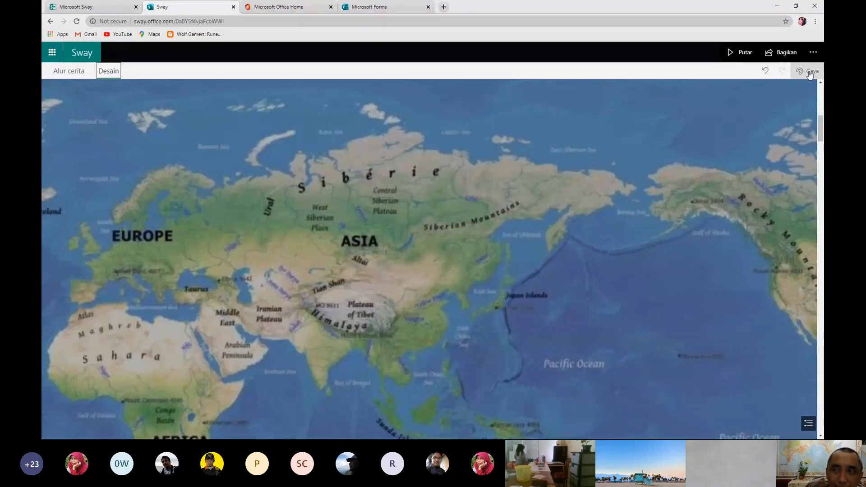
click(810, 74)
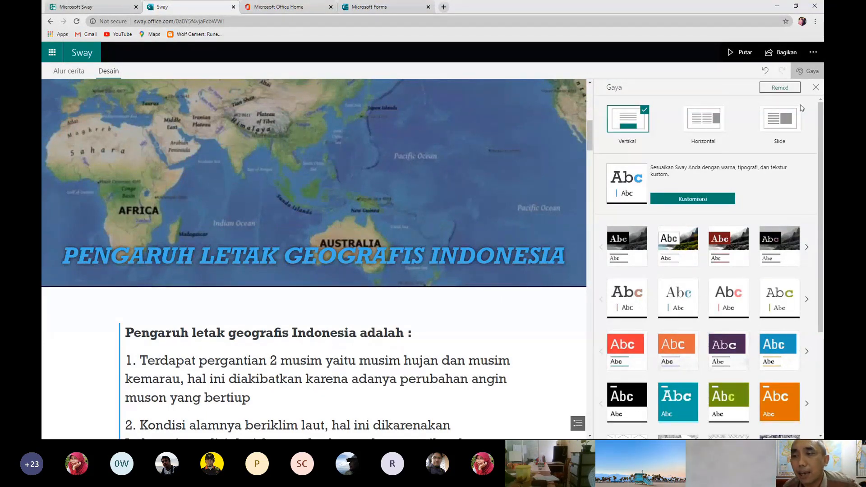
click(782, 125)
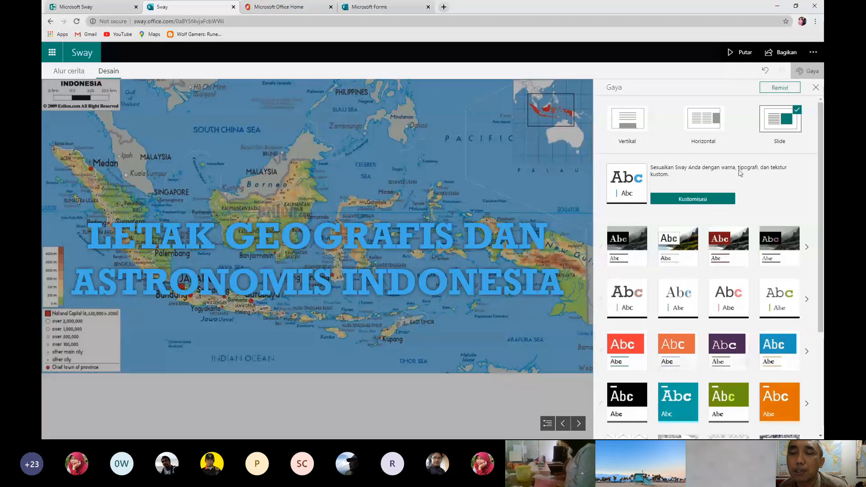
click(712, 131)
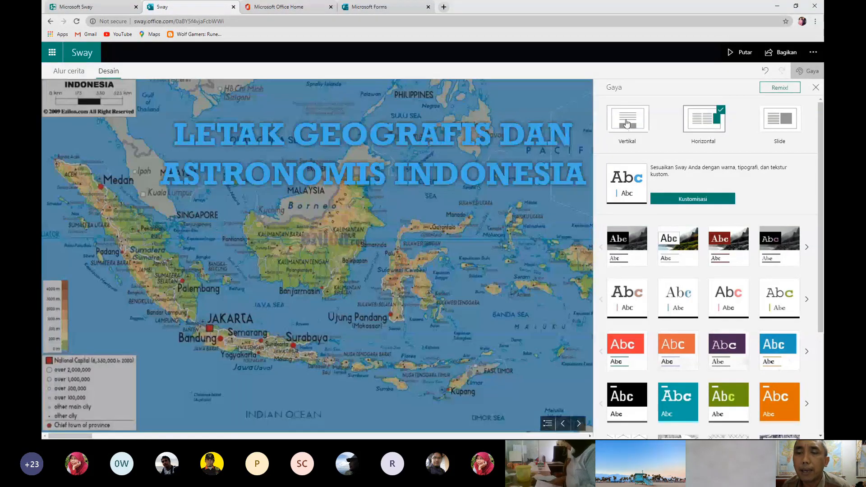
click(628, 121)
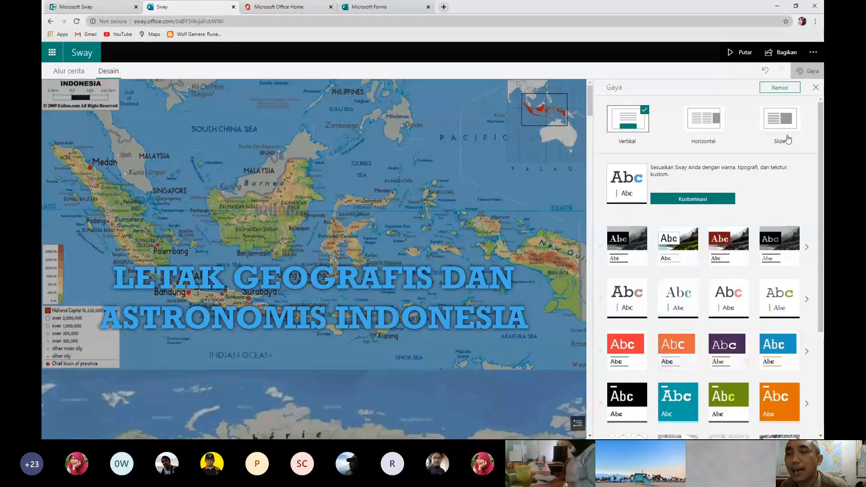
click(785, 121)
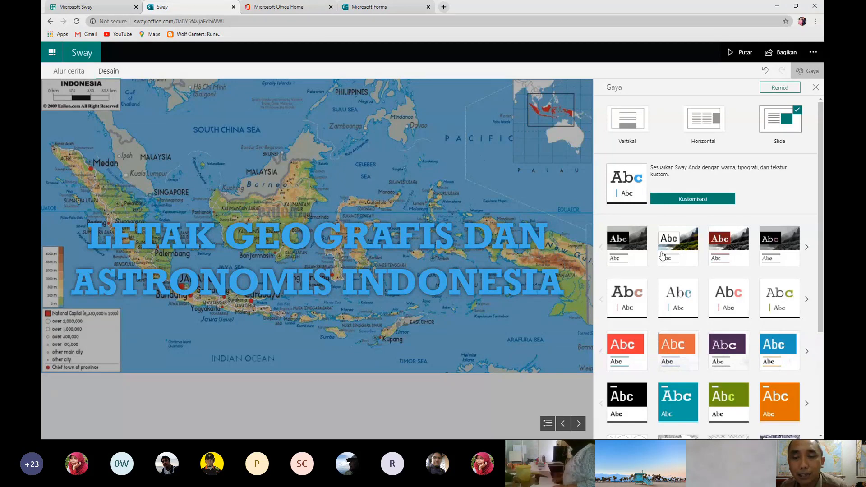
Try the purple banner style and the white style with light blue serif lettering, and browse the other style variations
scroll(797, 334, down, 1)
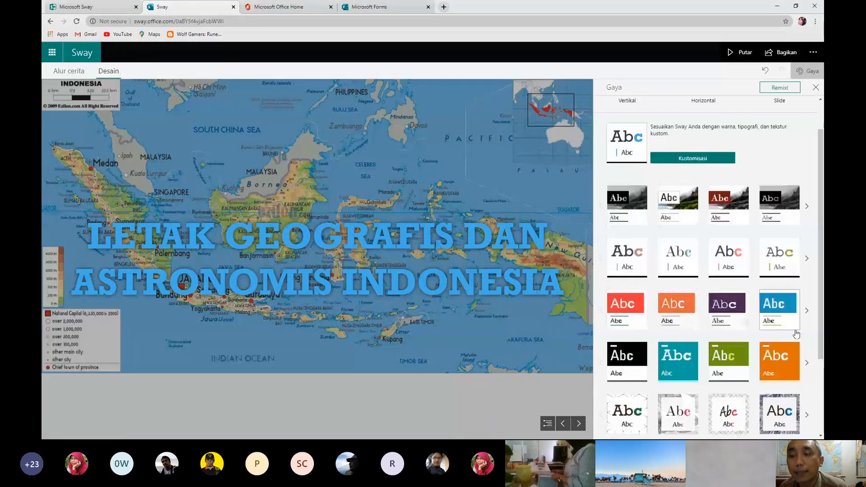
click(728, 309)
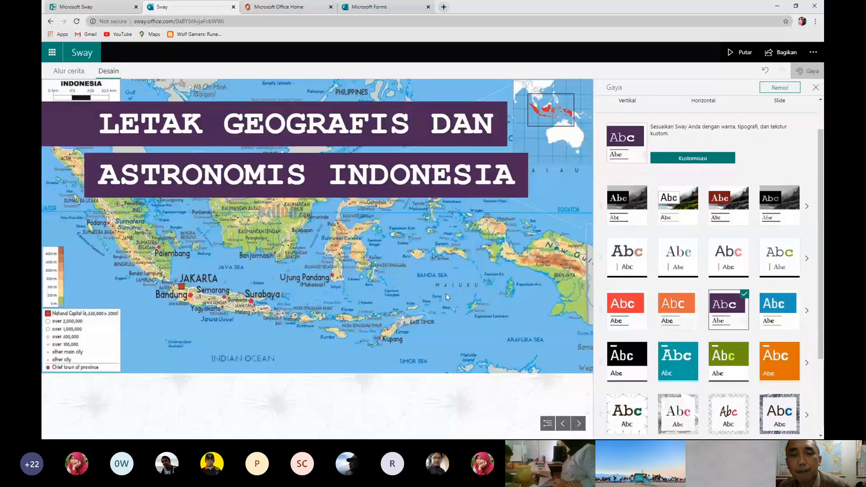
click(677, 256)
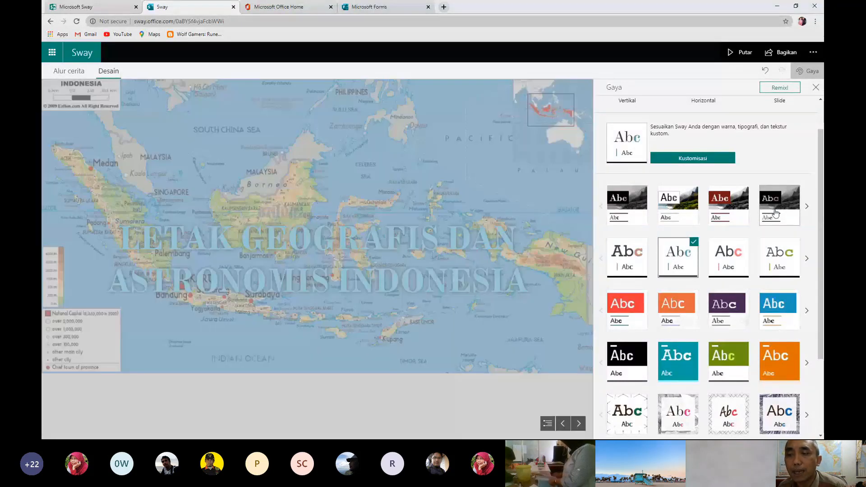
scroll(722, 361, down, 3)
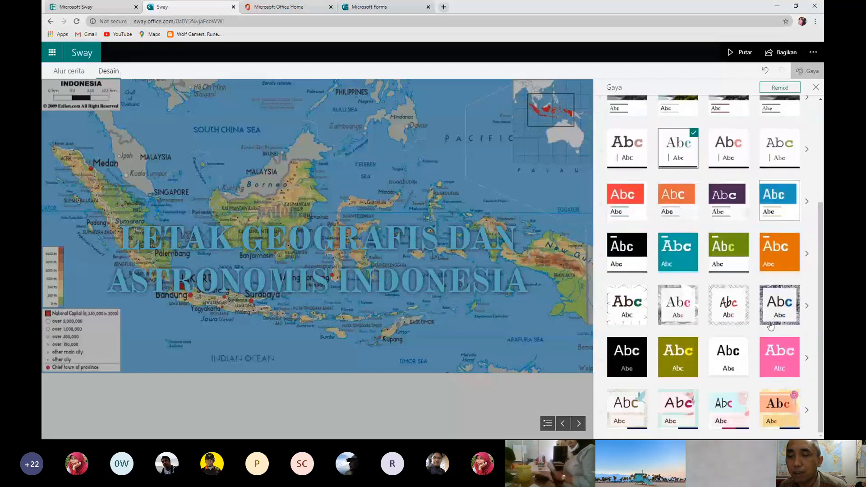
scroll(750, 332, up, 1)
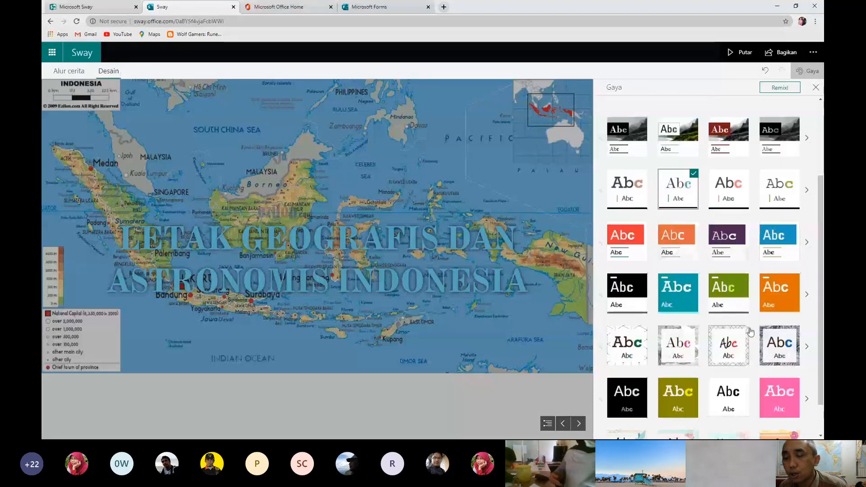
click(806, 298)
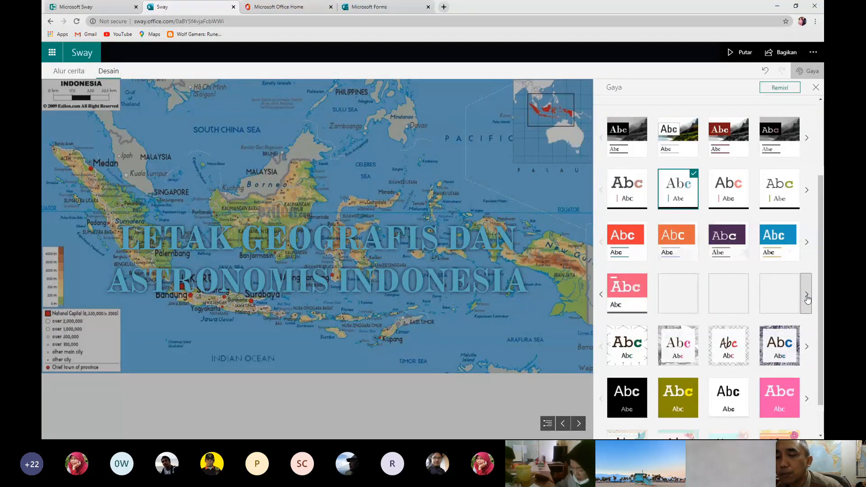
click(599, 297)
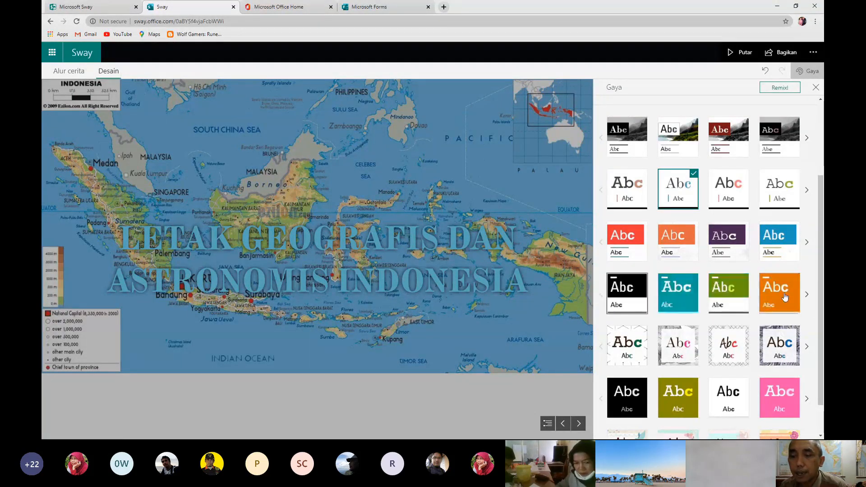
scroll(793, 291, down, 1)
scroll(792, 291, up, 4)
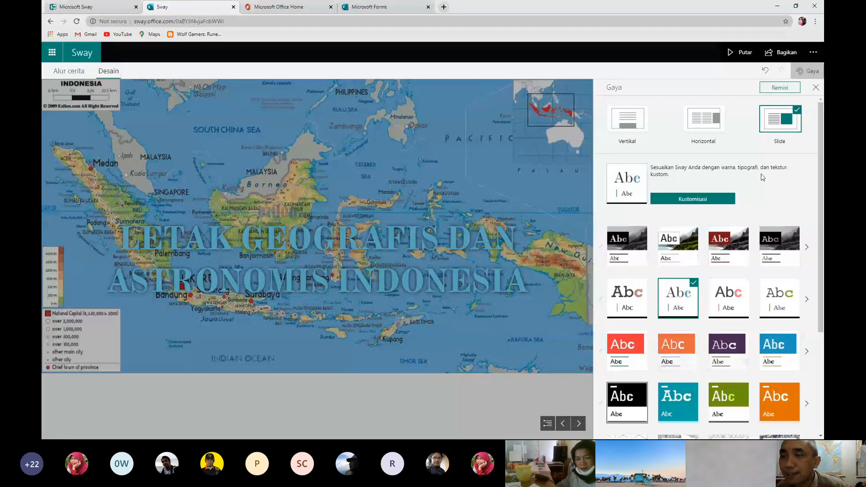
Remix the design repeatedly until it has a Horizontal layout with a green style, and look over the remaining styles
click(778, 91)
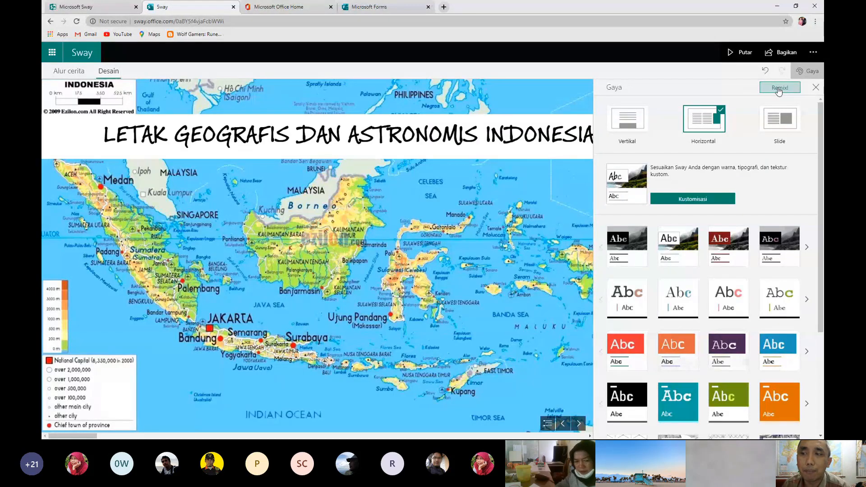
click(778, 92)
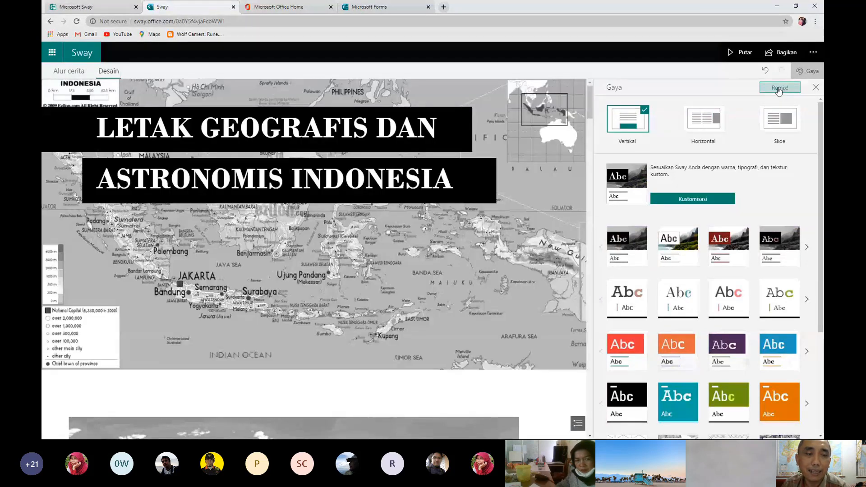
click(778, 89)
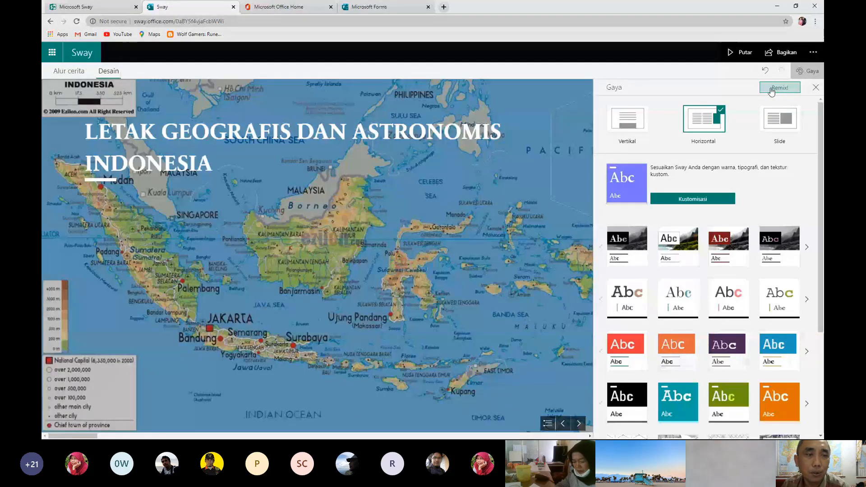
click(771, 90)
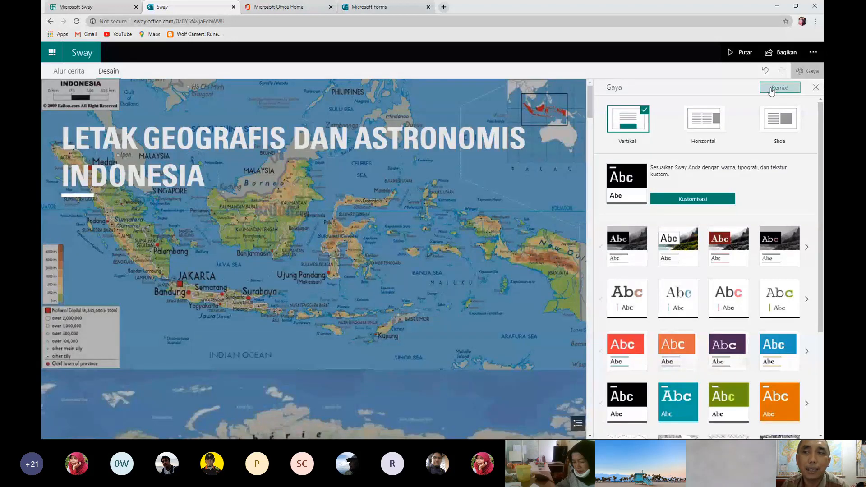
click(772, 90)
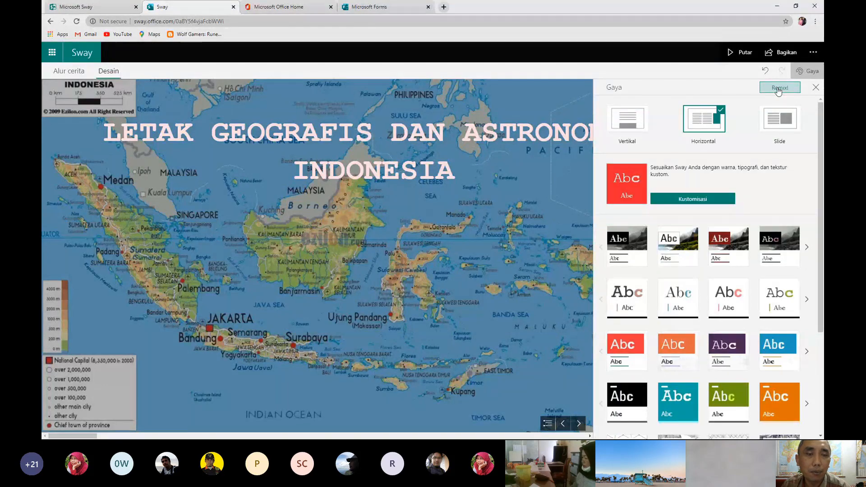
click(779, 89)
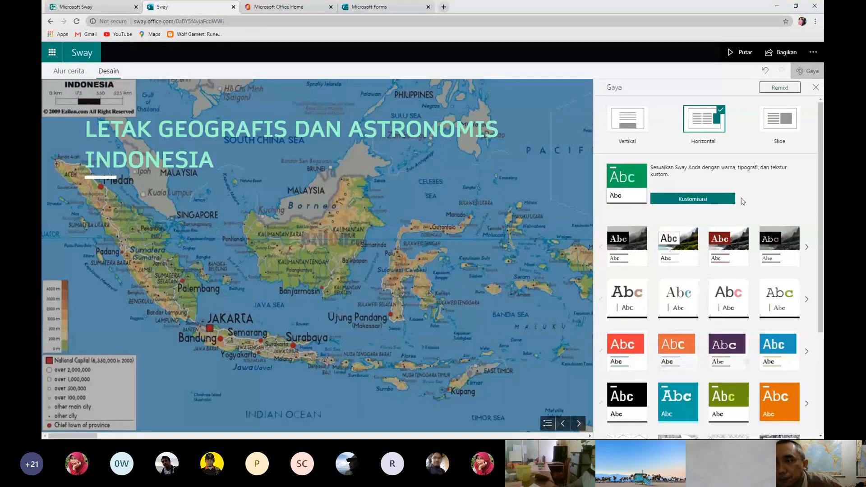
scroll(723, 331, down, 3)
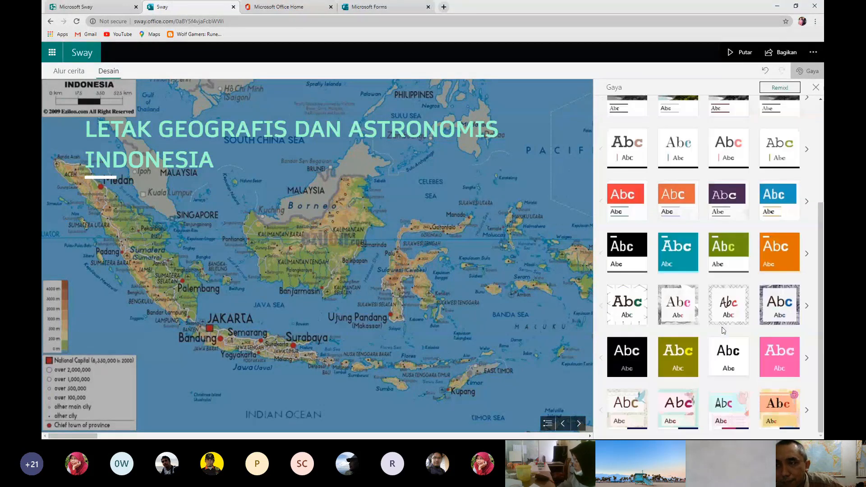
scroll(724, 331, up, 4)
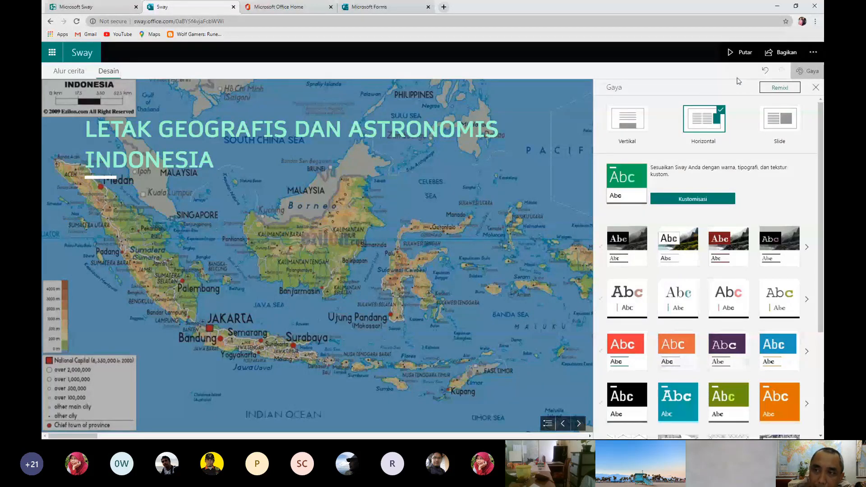
Play the Sway as a presentation, page forward to the geographic location video, and play it briefly before pausing
click(738, 54)
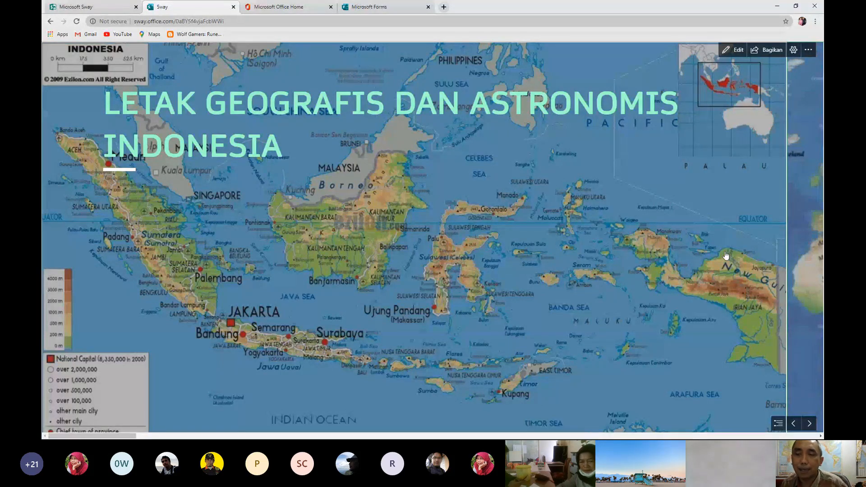
click(810, 424)
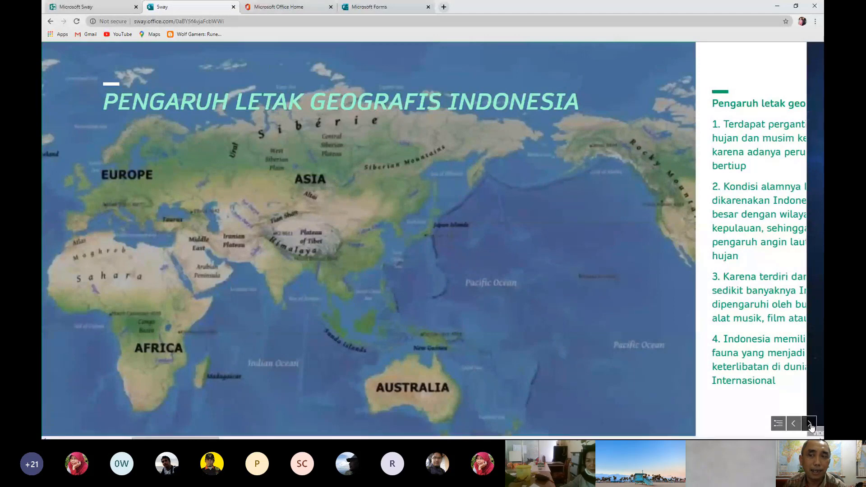
click(810, 424)
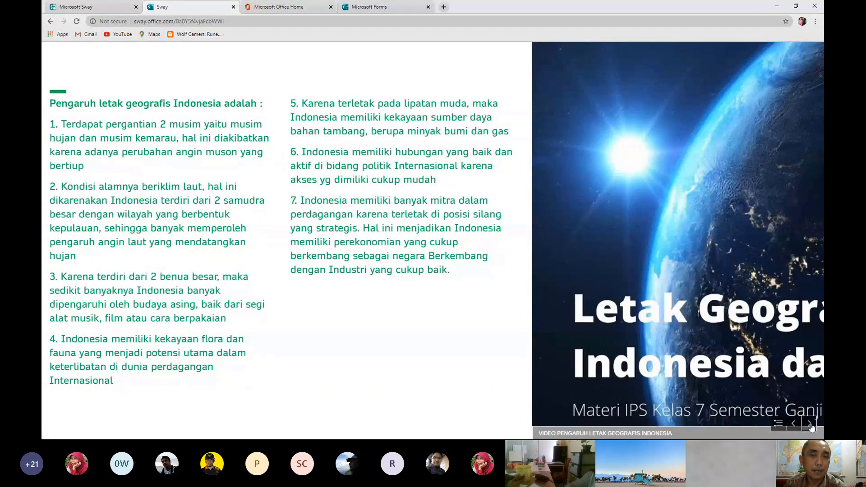
click(810, 424)
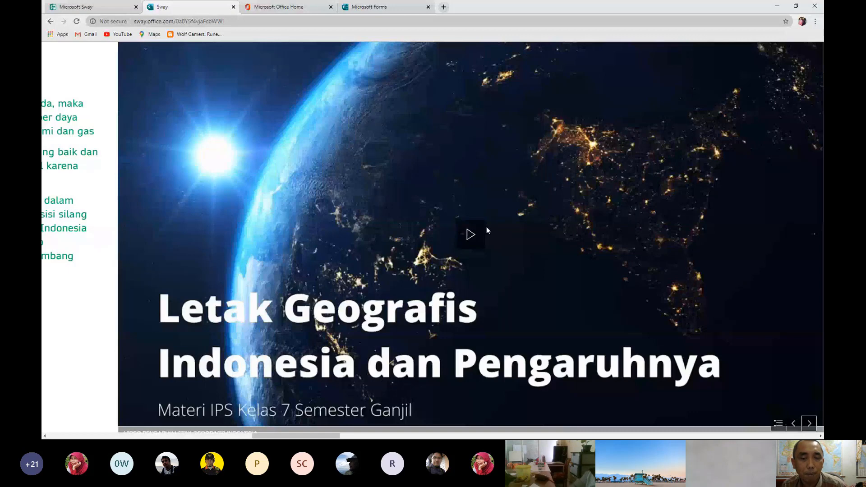
click(471, 235)
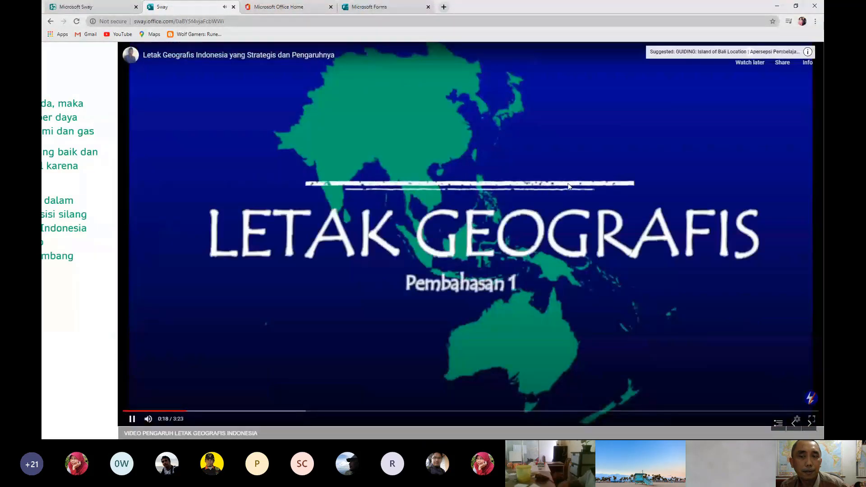
click(563, 191)
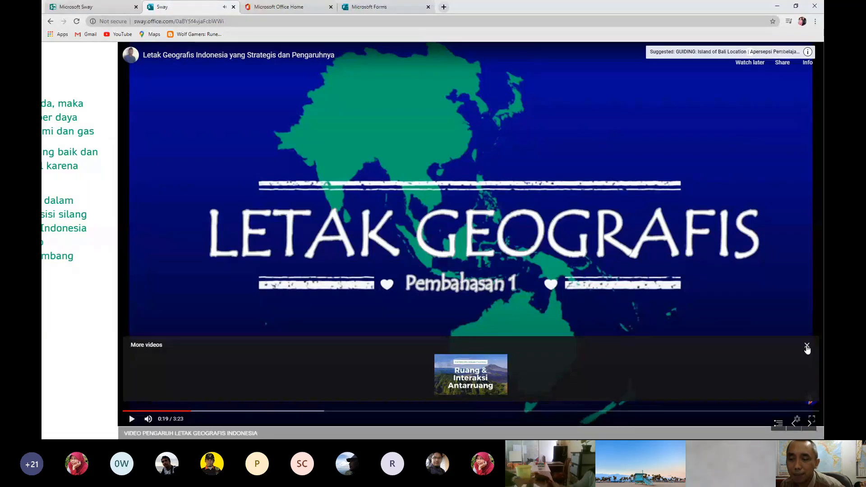
Page on through the astronomical location section and its text to the second video, and start playing it
click(810, 427)
click(811, 426)
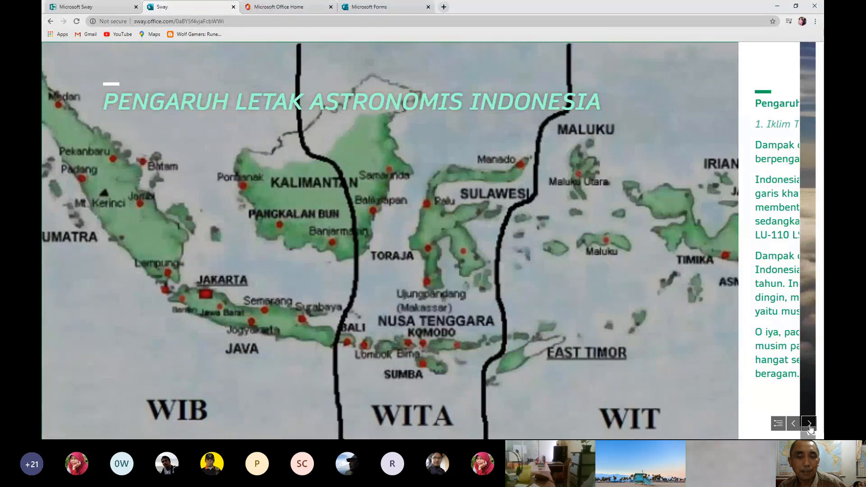
click(809, 424)
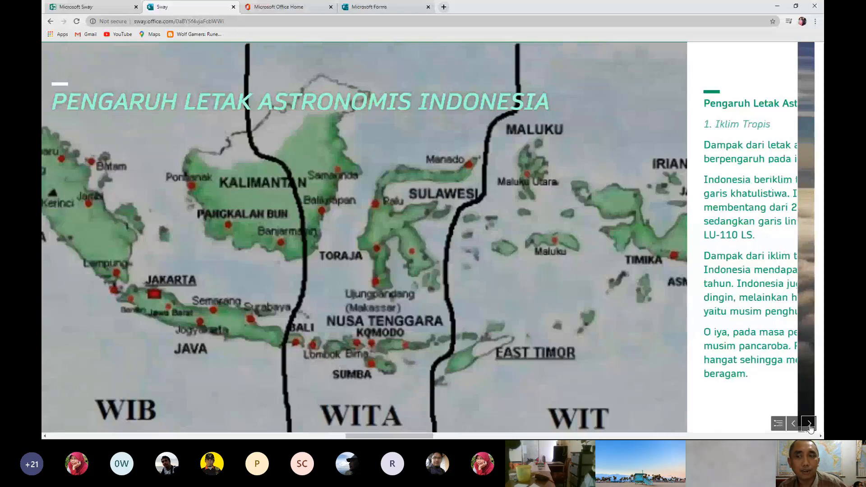
click(809, 424)
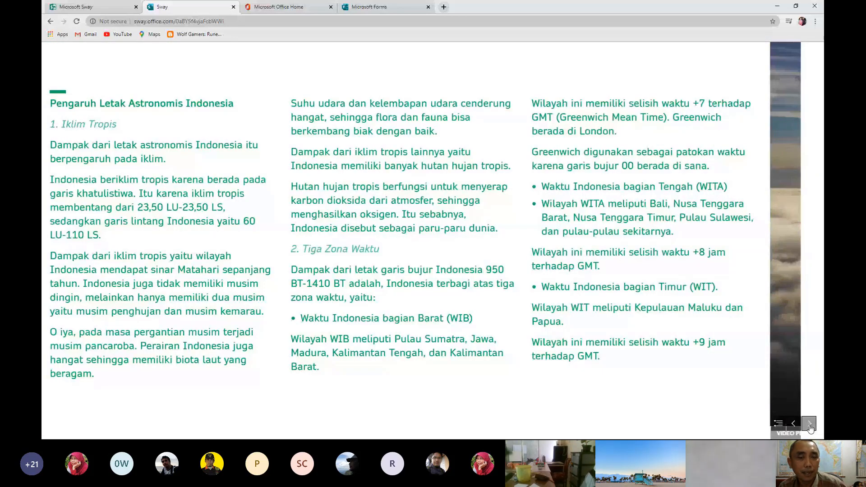
click(809, 425)
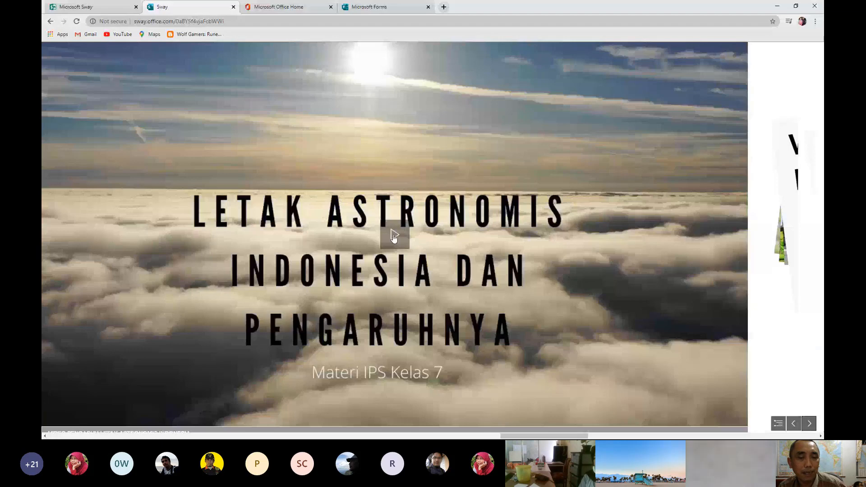
click(393, 237)
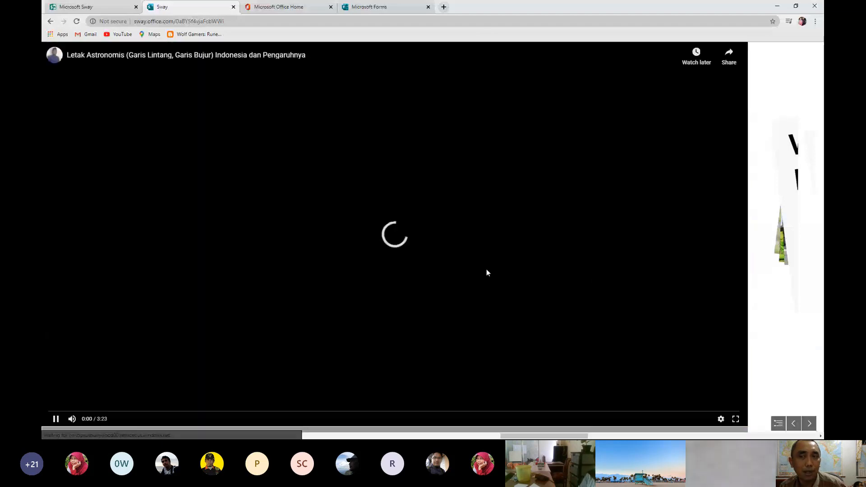
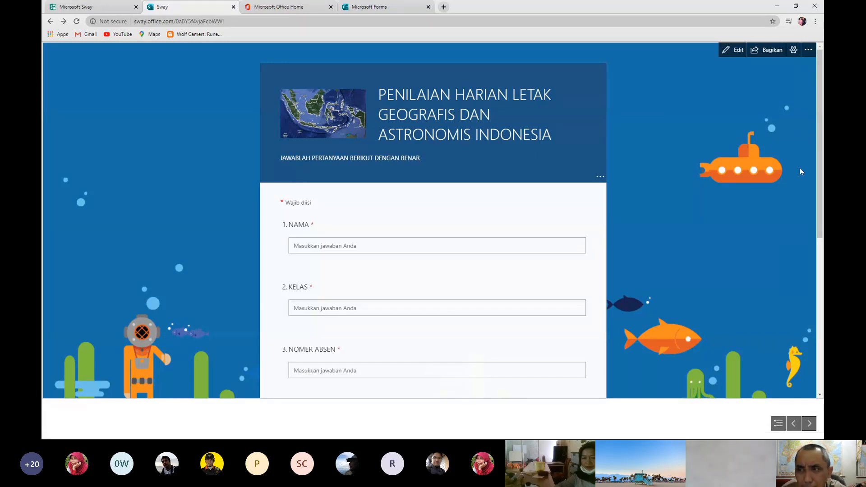
Leave the presentation view, return to the storyline and look over the Sway's additional options
click(736, 52)
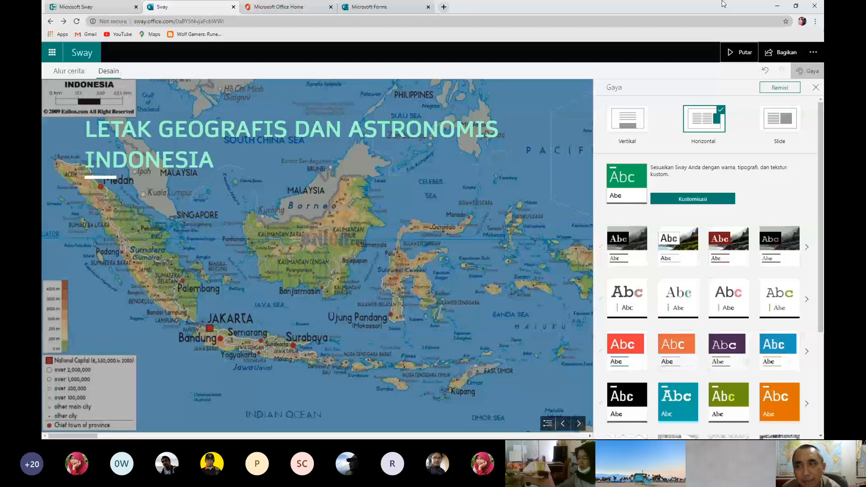
click(69, 71)
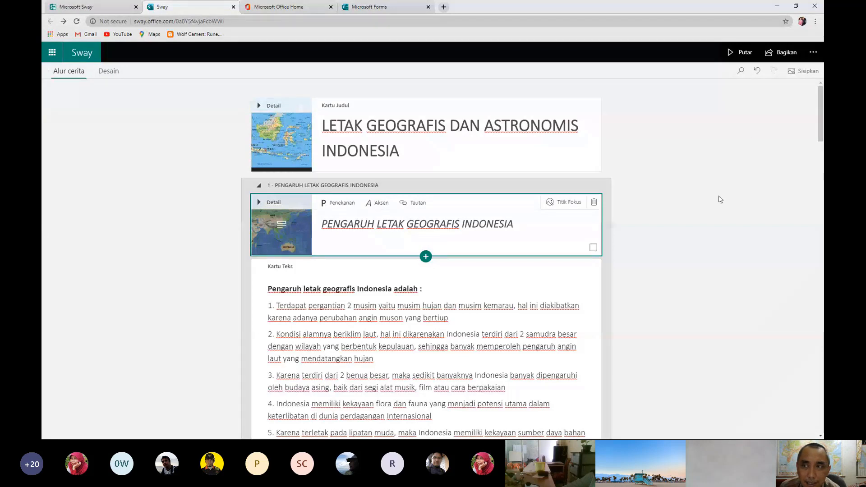
click(813, 53)
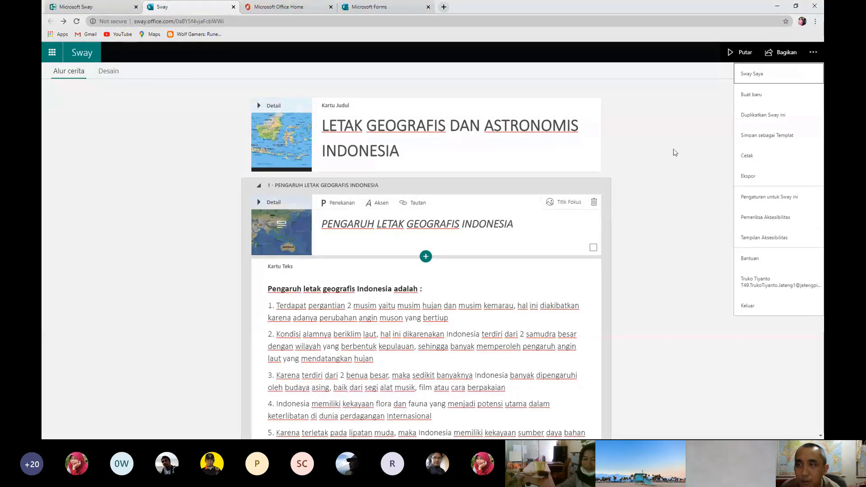
click(671, 130)
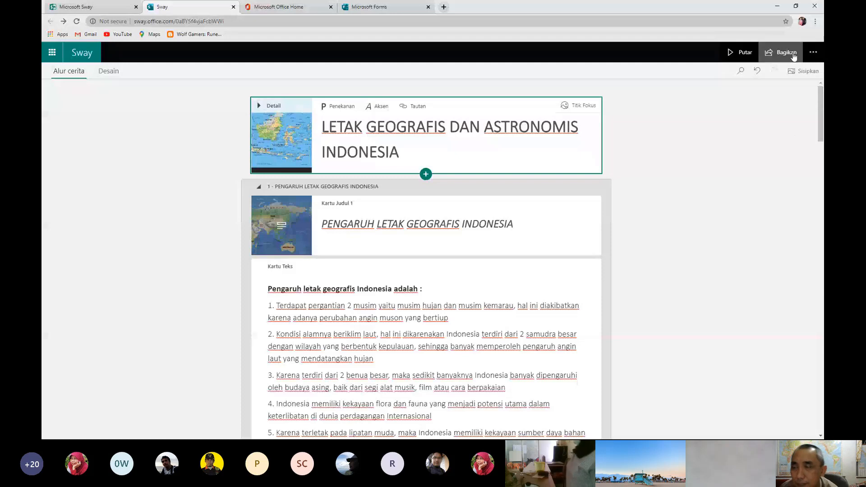
Turn on autoplay in the settings for this Sway, switch off continuous looping, and close the settings
click(814, 53)
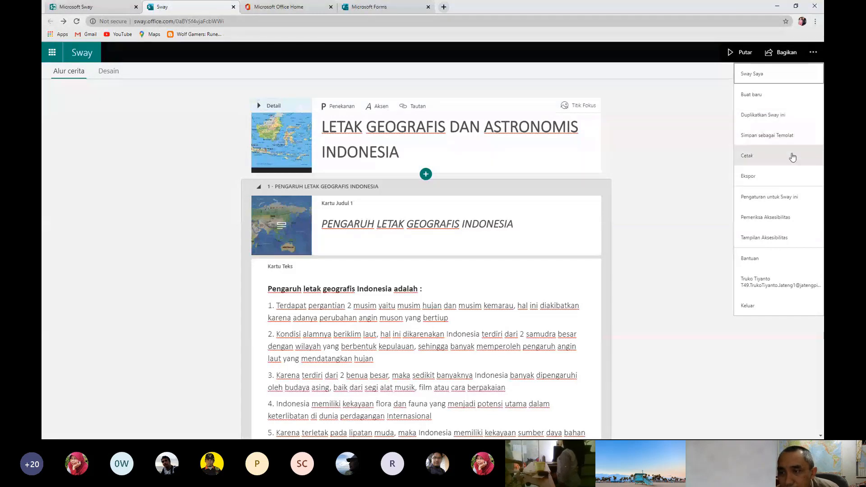
click(795, 201)
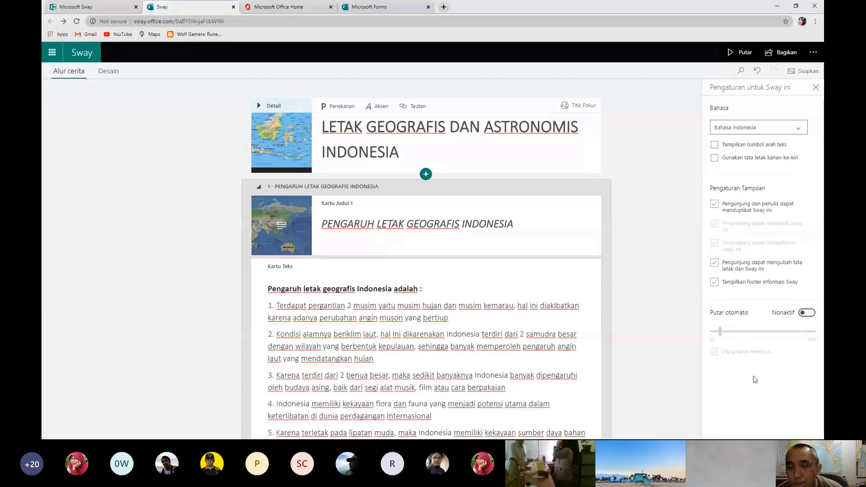
click(811, 318)
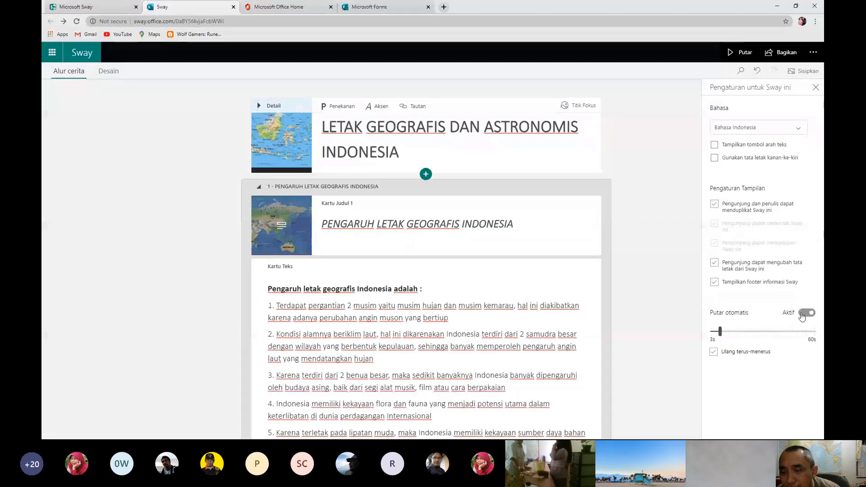
click(714, 353)
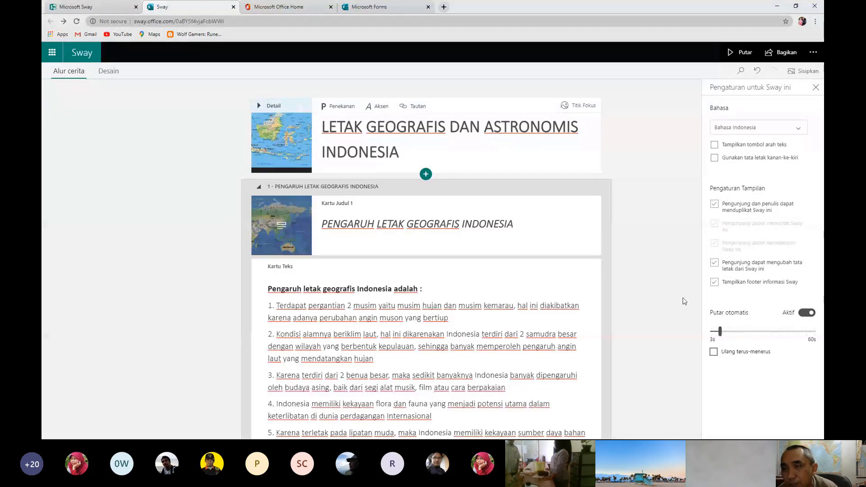
click(815, 54)
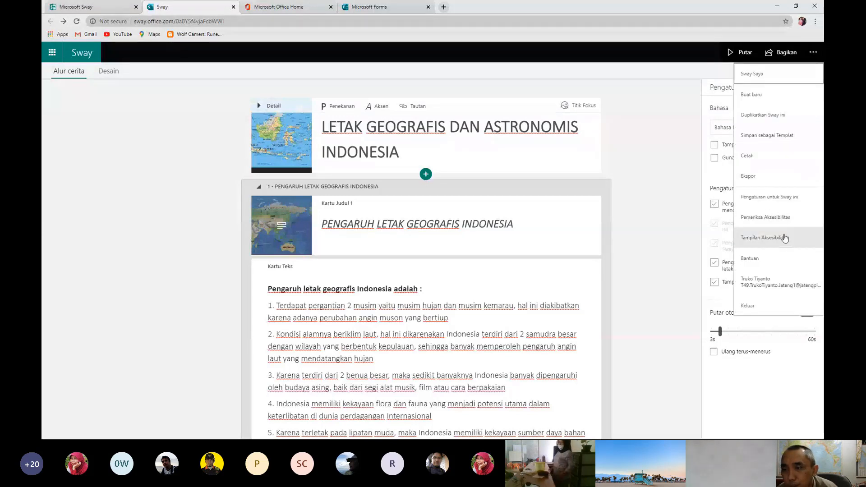
click(772, 199)
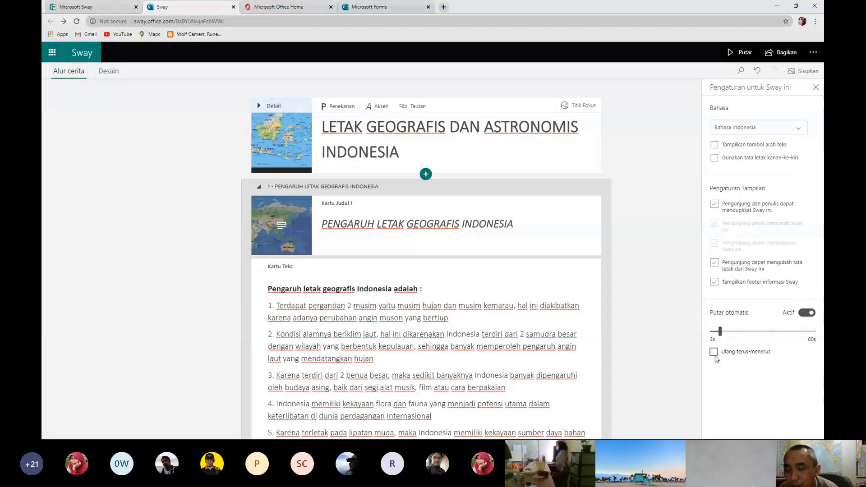
click(659, 255)
click(816, 87)
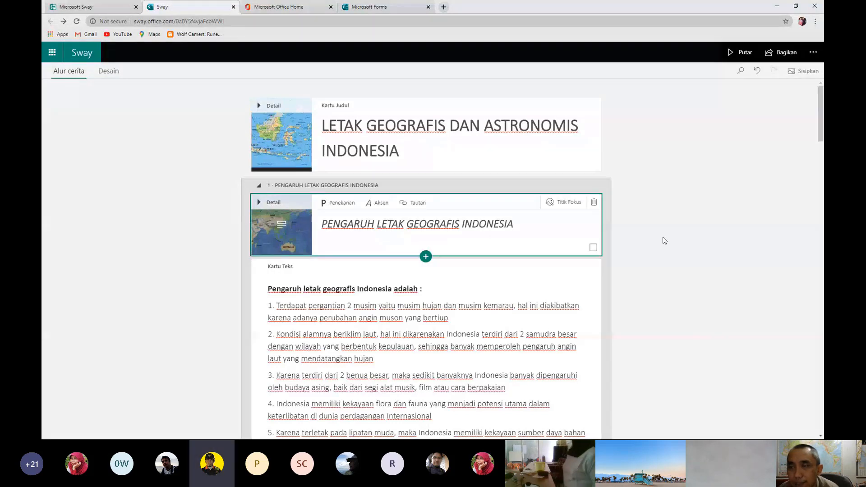
Play the Sway with autoplay and look through its sections up to the astronomical location video
click(731, 53)
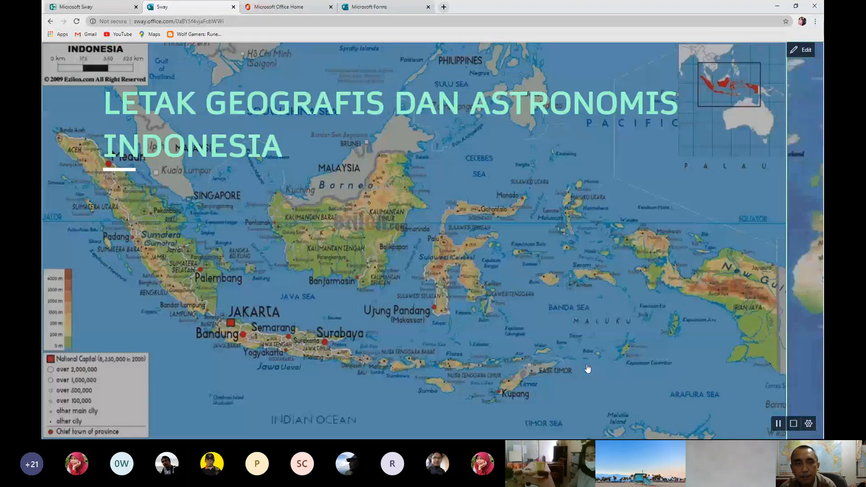
scroll(587, 369, down, 5)
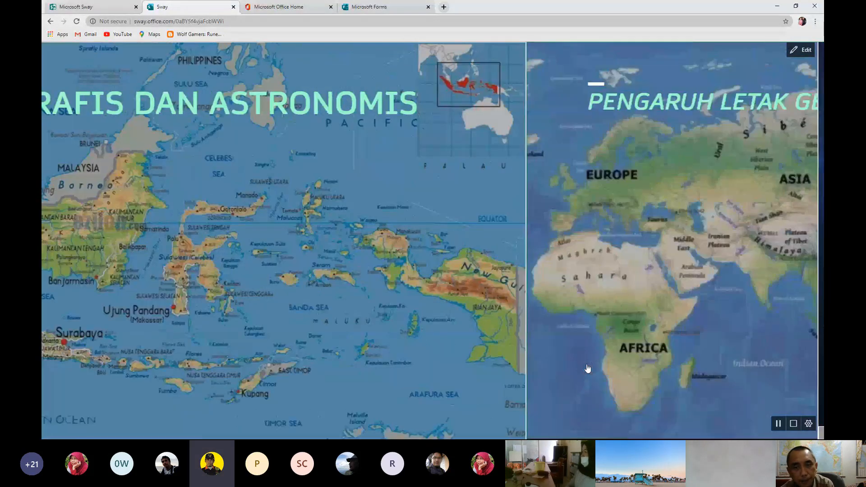
scroll(587, 369, down, 1)
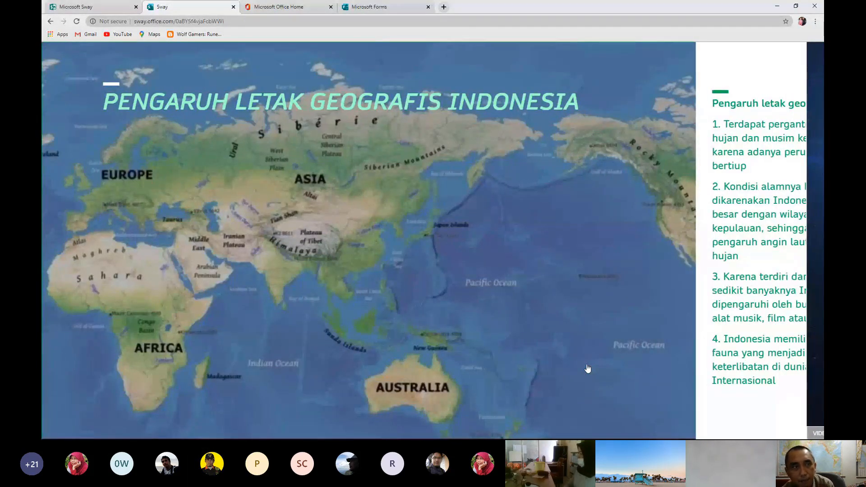
scroll(588, 370, down, 2)
scroll(587, 369, down, 3)
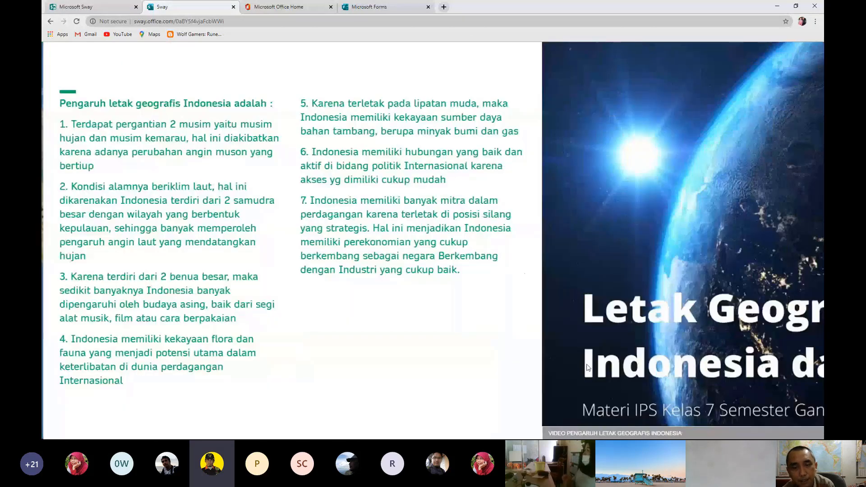
scroll(588, 370, down, 1)
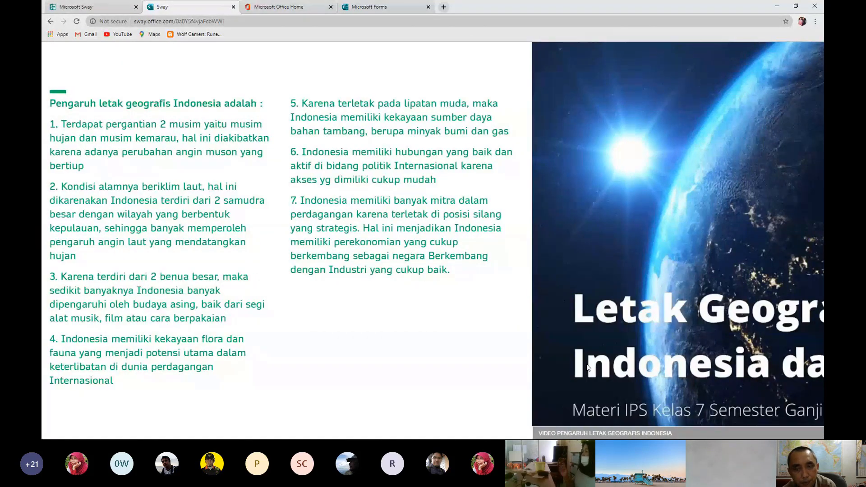
scroll(587, 369, down, 2)
scroll(586, 365, down, 5)
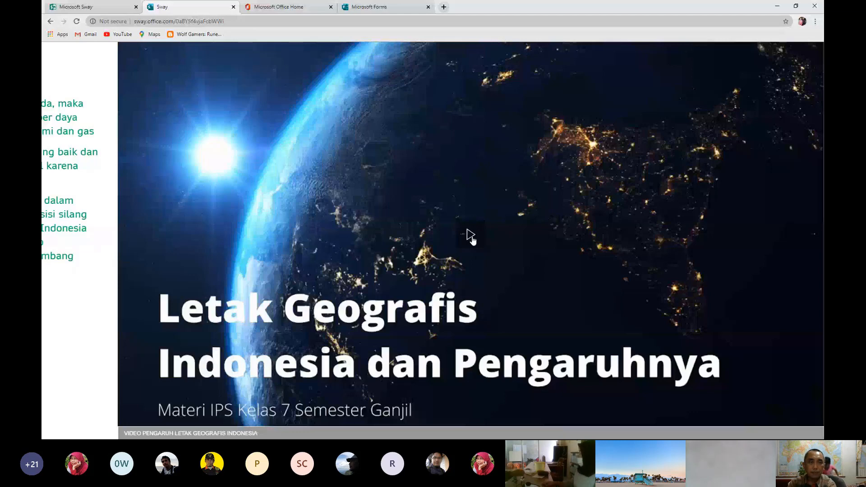
scroll(627, 318, up, 5)
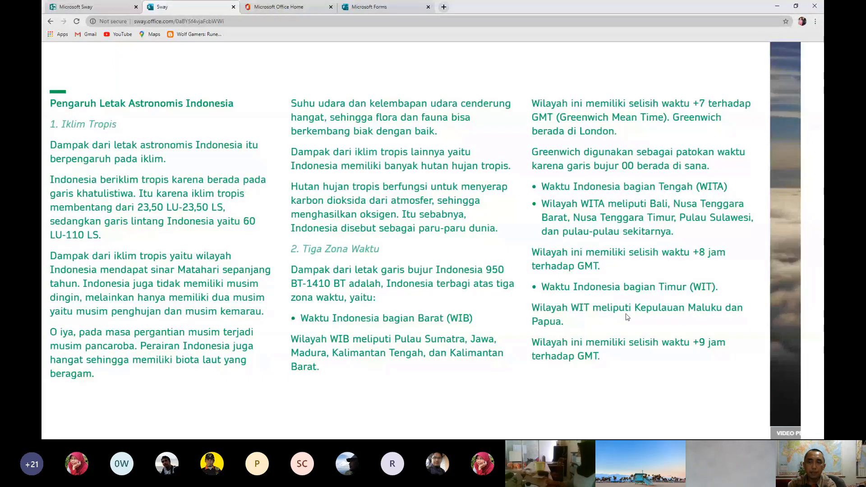
scroll(626, 317, down, 2)
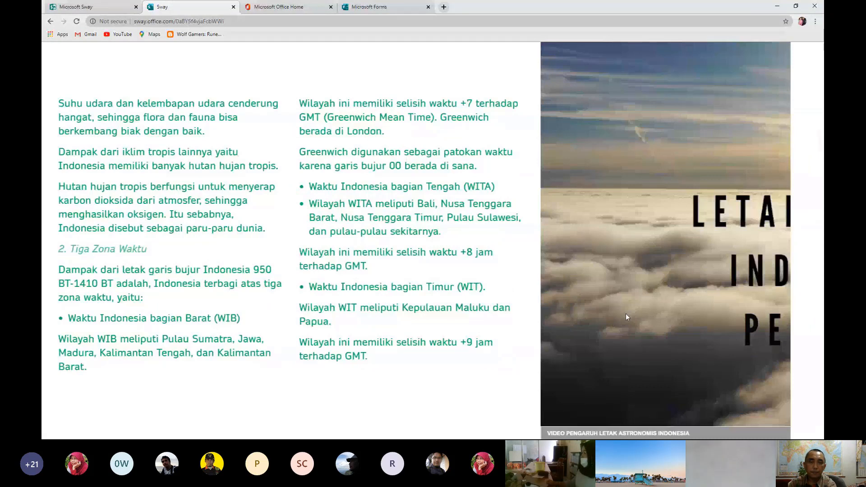
scroll(627, 318, down, 3)
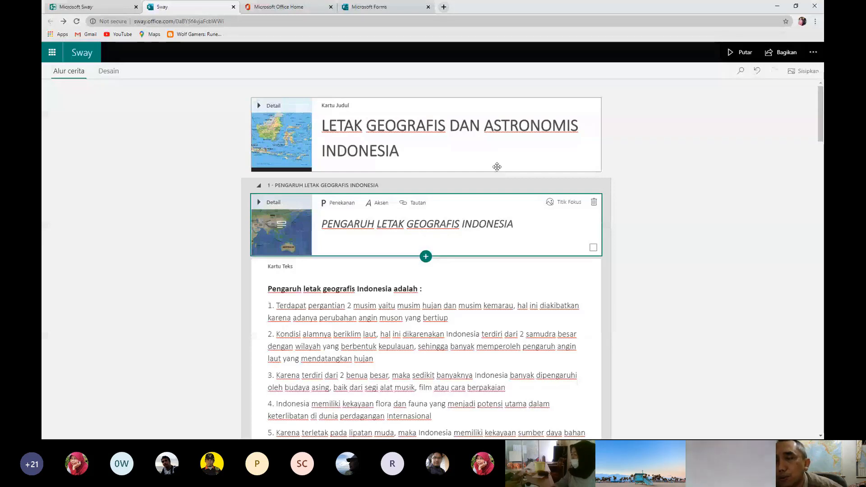
Set the Sway's sharing to anyone with the link, inviting people to edit
click(779, 55)
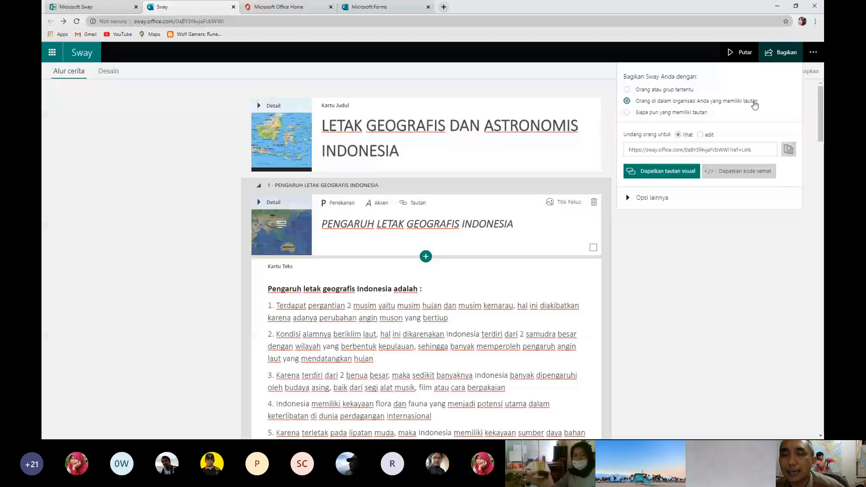
click(704, 113)
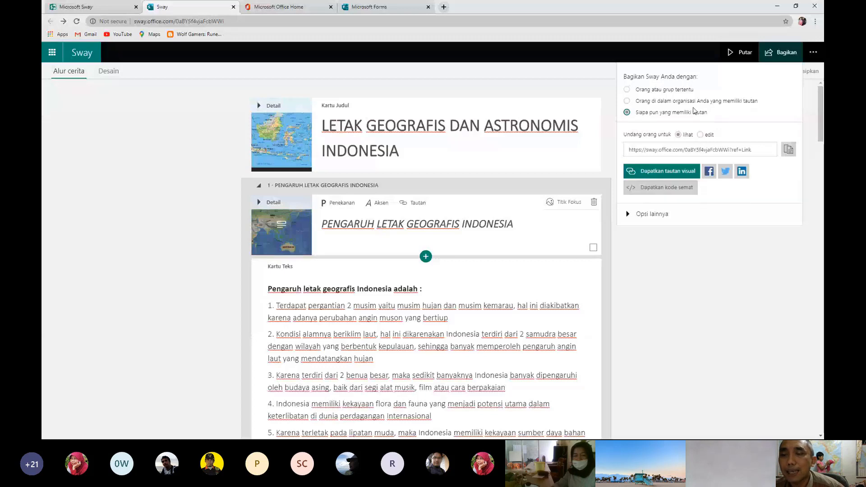
click(699, 135)
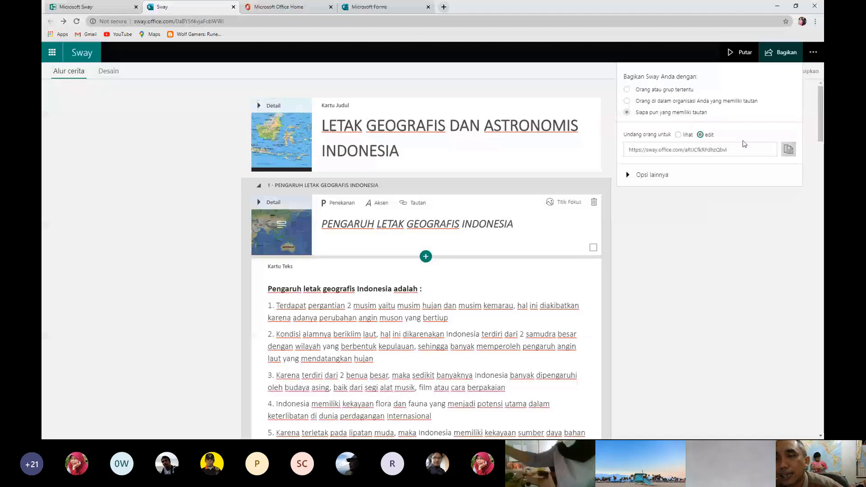
Compare the view and edit invitation options, keep the invitation on edit, and copy its sharing link
click(678, 134)
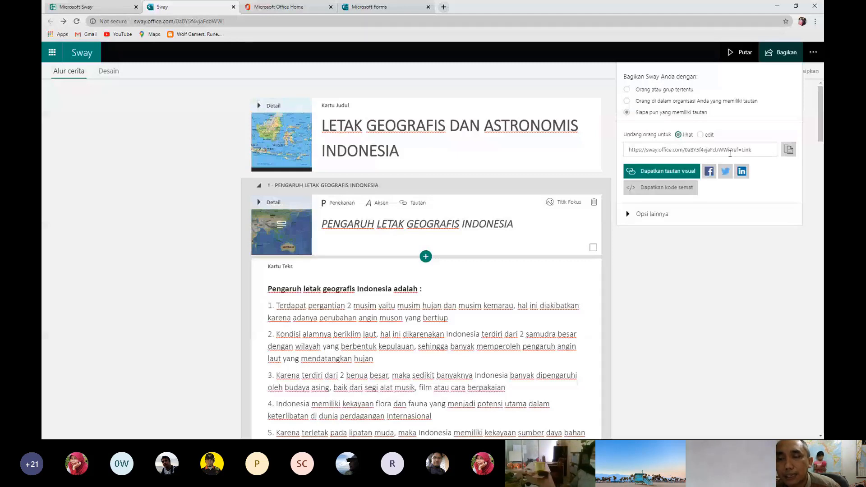
click(701, 135)
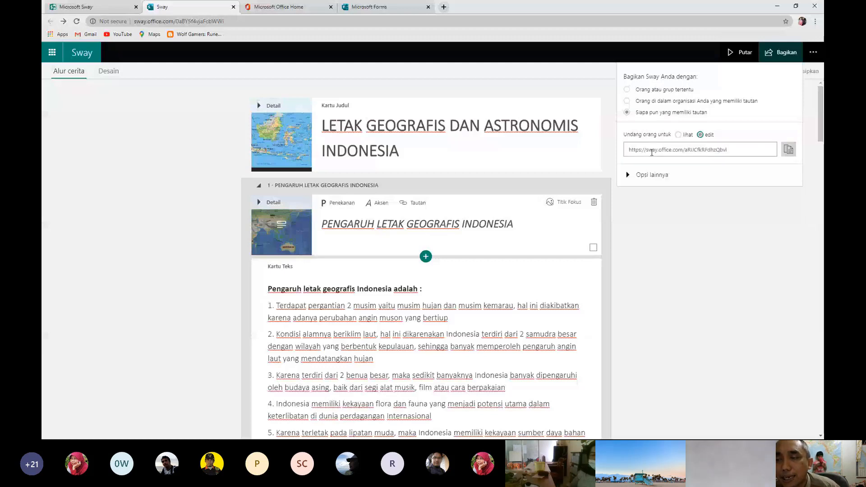
click(790, 151)
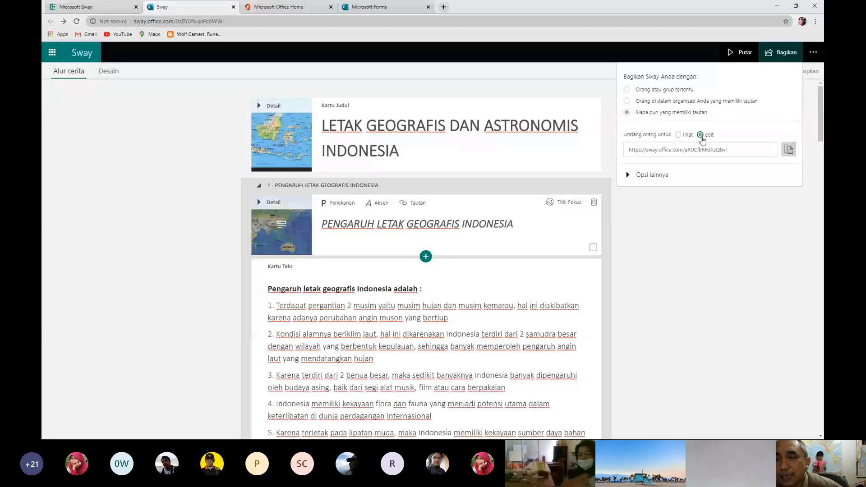
Switch the invitation to view only, expand the additional sharing options, copy the view link, and close the sharing settings
click(679, 135)
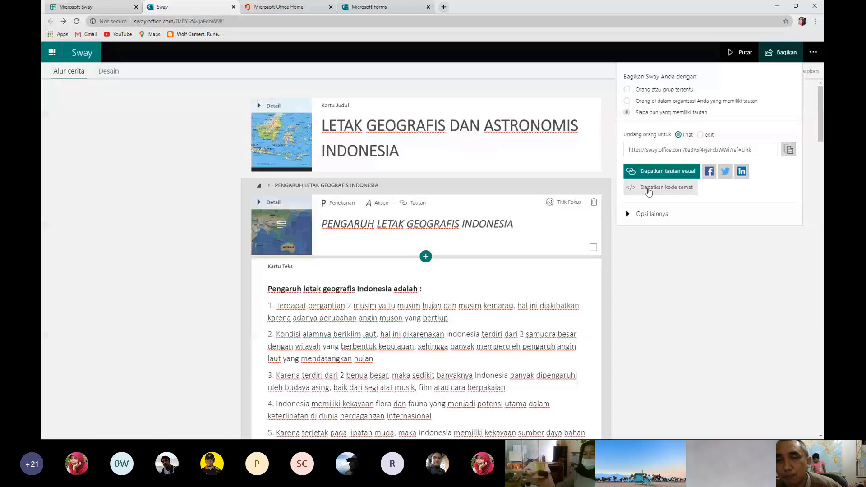
click(646, 216)
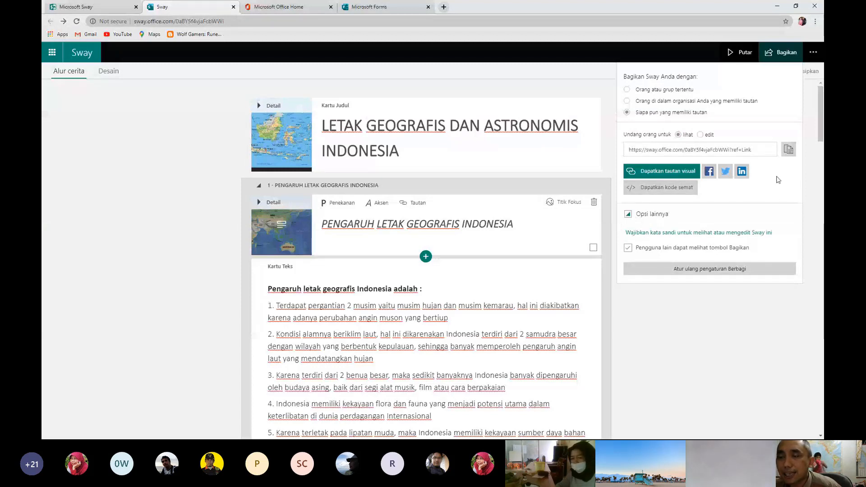
click(788, 152)
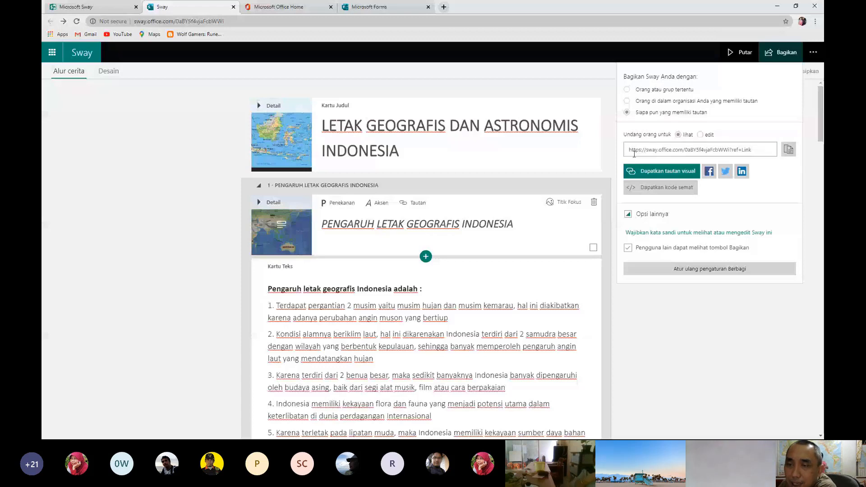
click(789, 151)
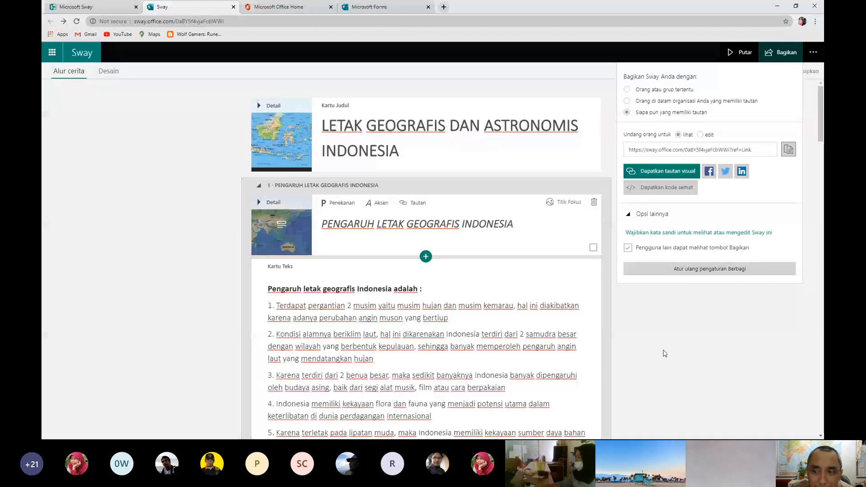
click(674, 322)
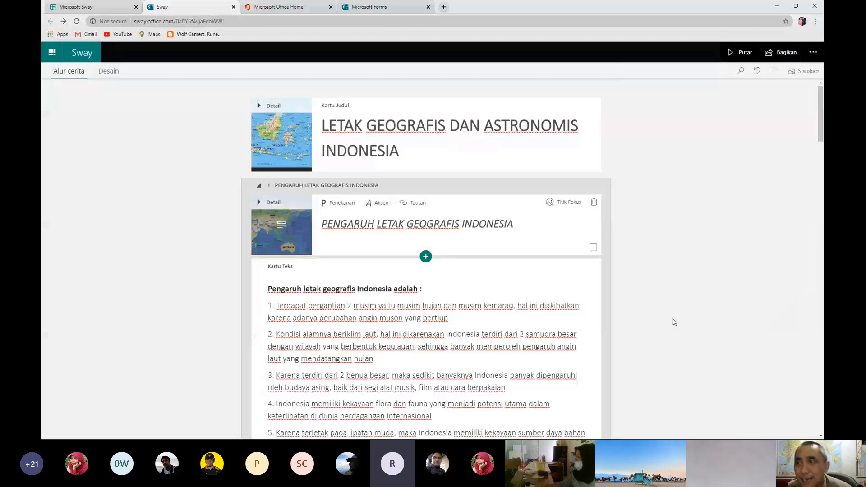
Show the content suggestions for insertion, select the Sway's title card, and look through the storyline's geographic and astronomical location sections
click(804, 73)
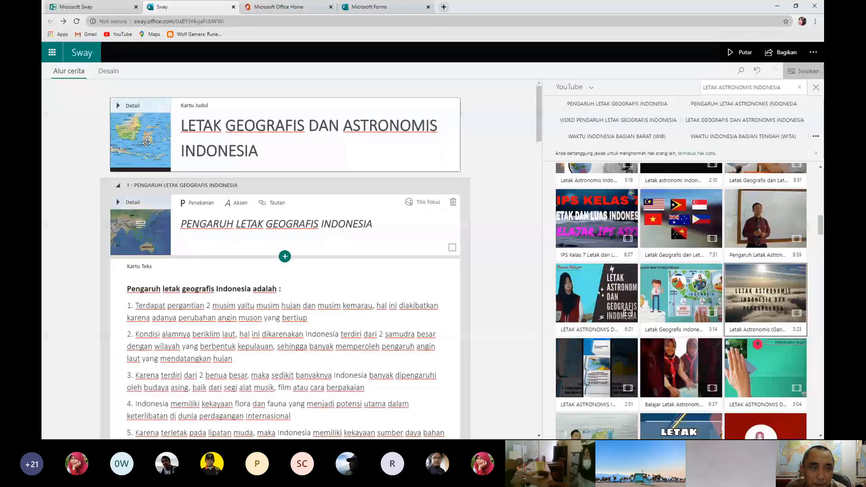
click(145, 143)
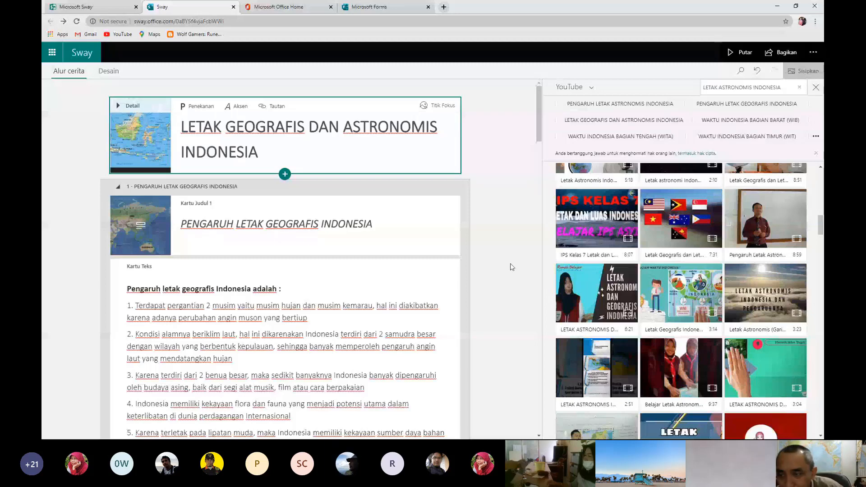
scroll(512, 267, down, 10)
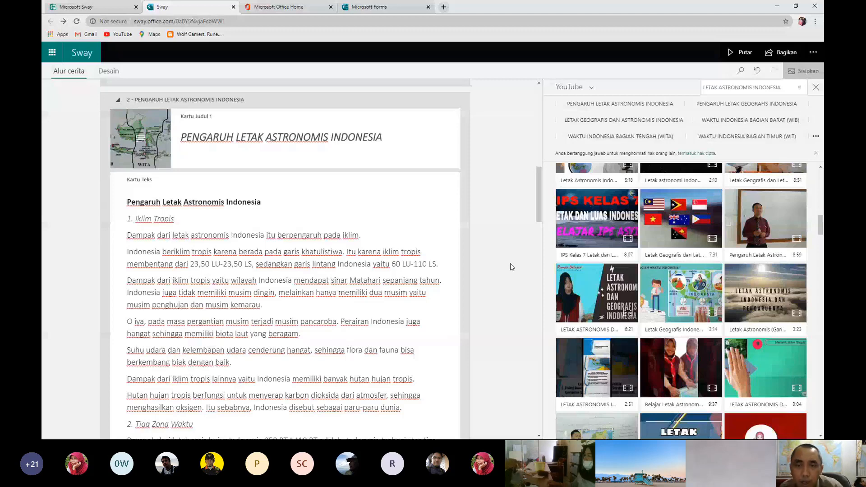
scroll(498, 153, up, 10)
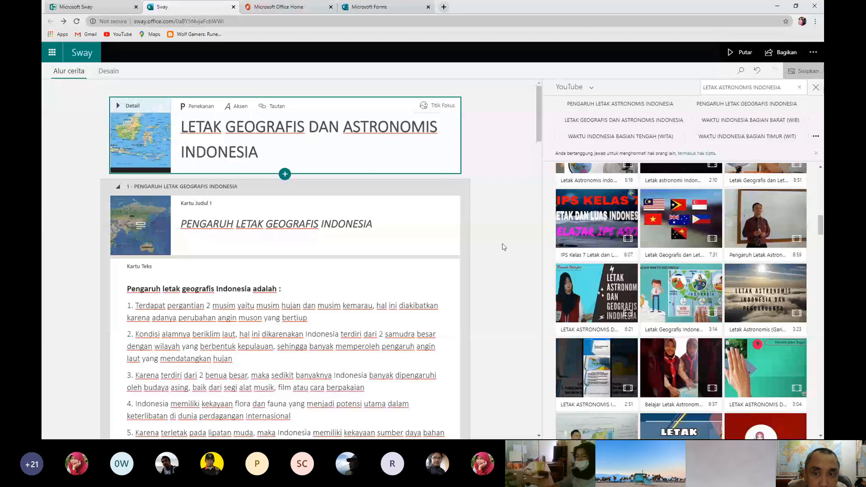
scroll(503, 248, down, 6)
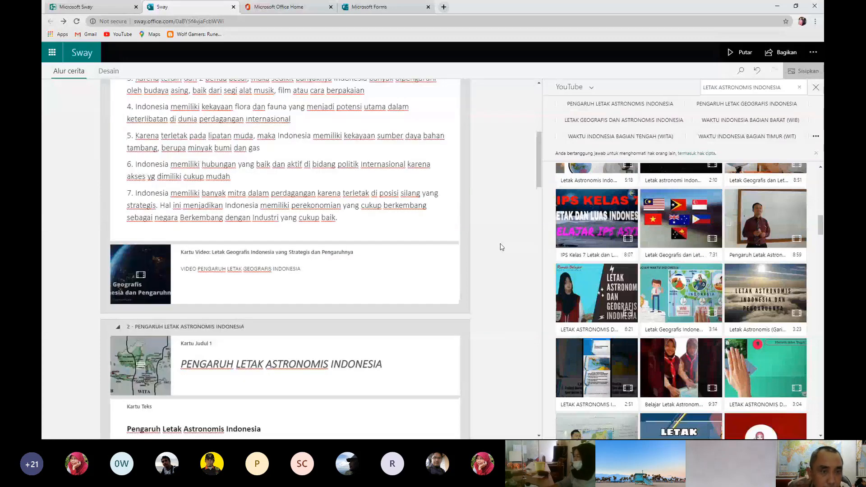
scroll(499, 234, up, 6)
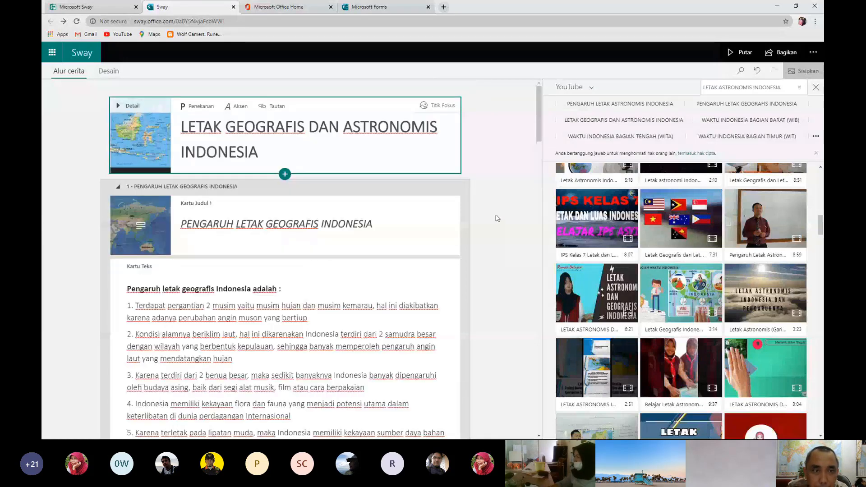